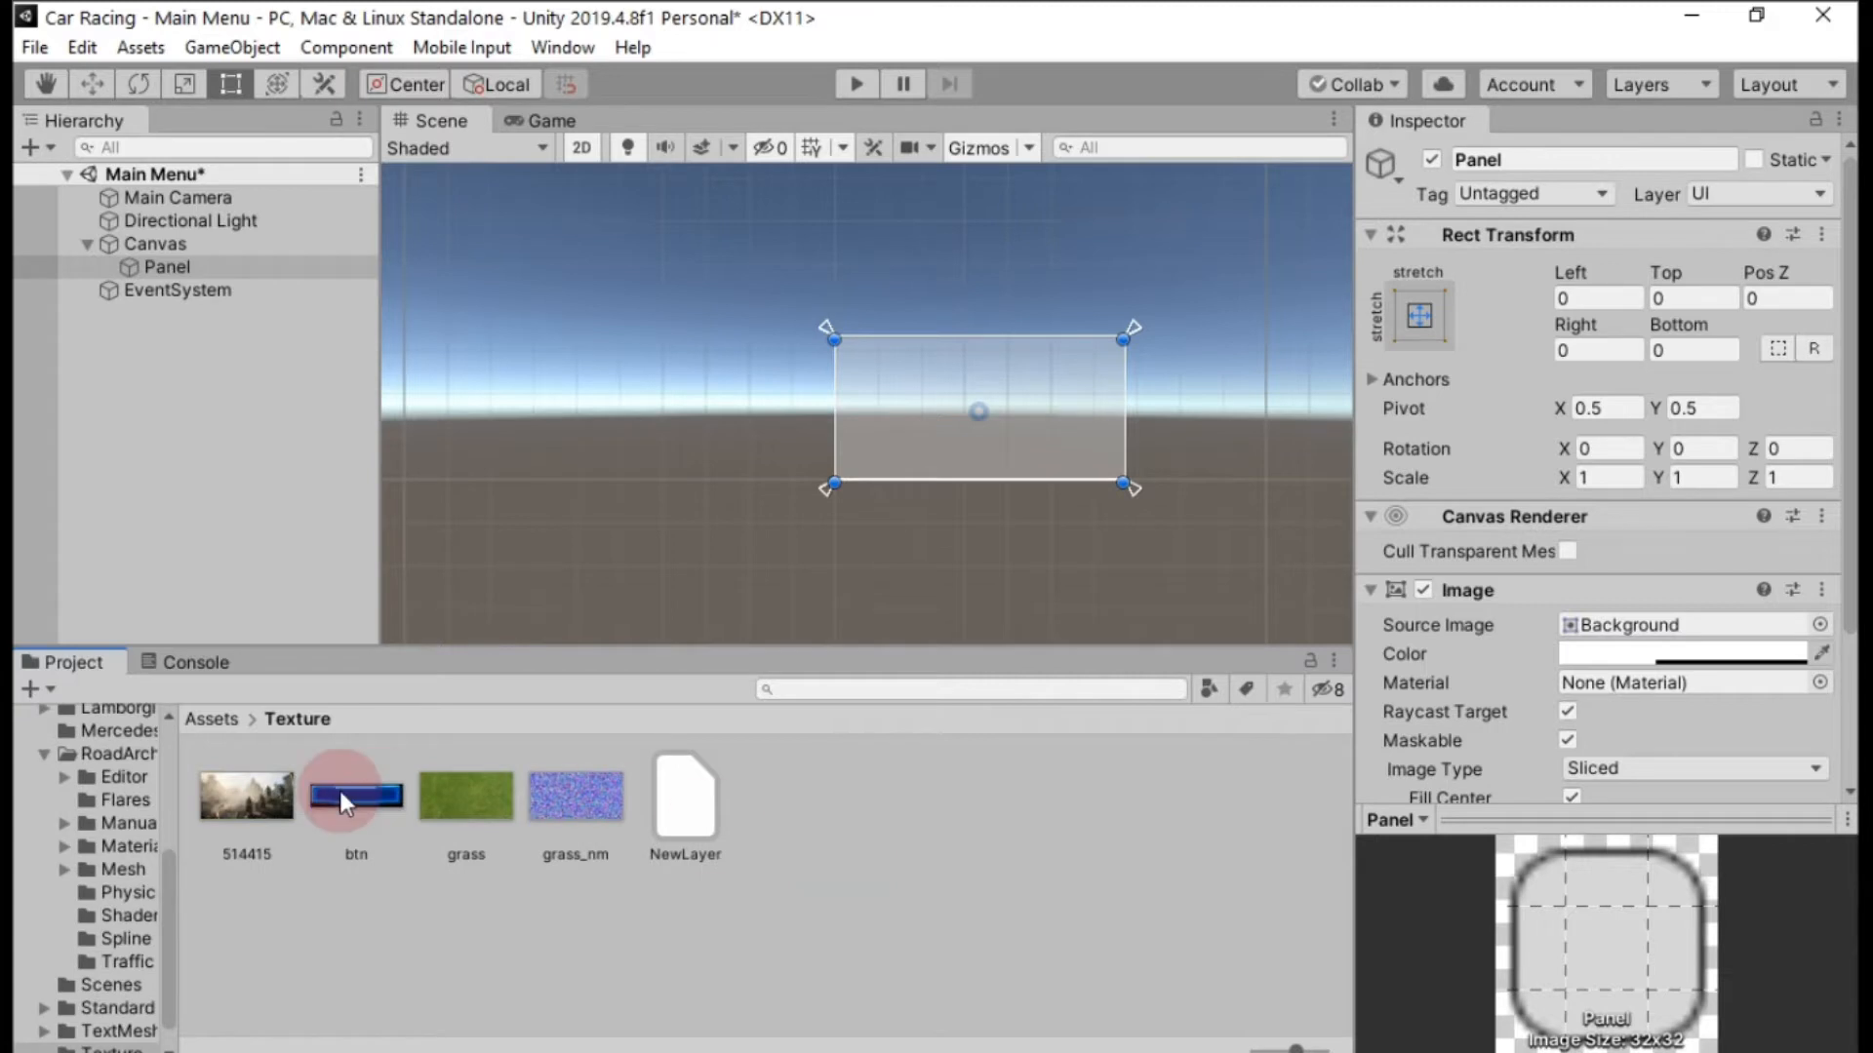
# Change the texture type of 514415 to Sprite (2D and UI) and apply the import settings.
pyautogui.click(238, 798)
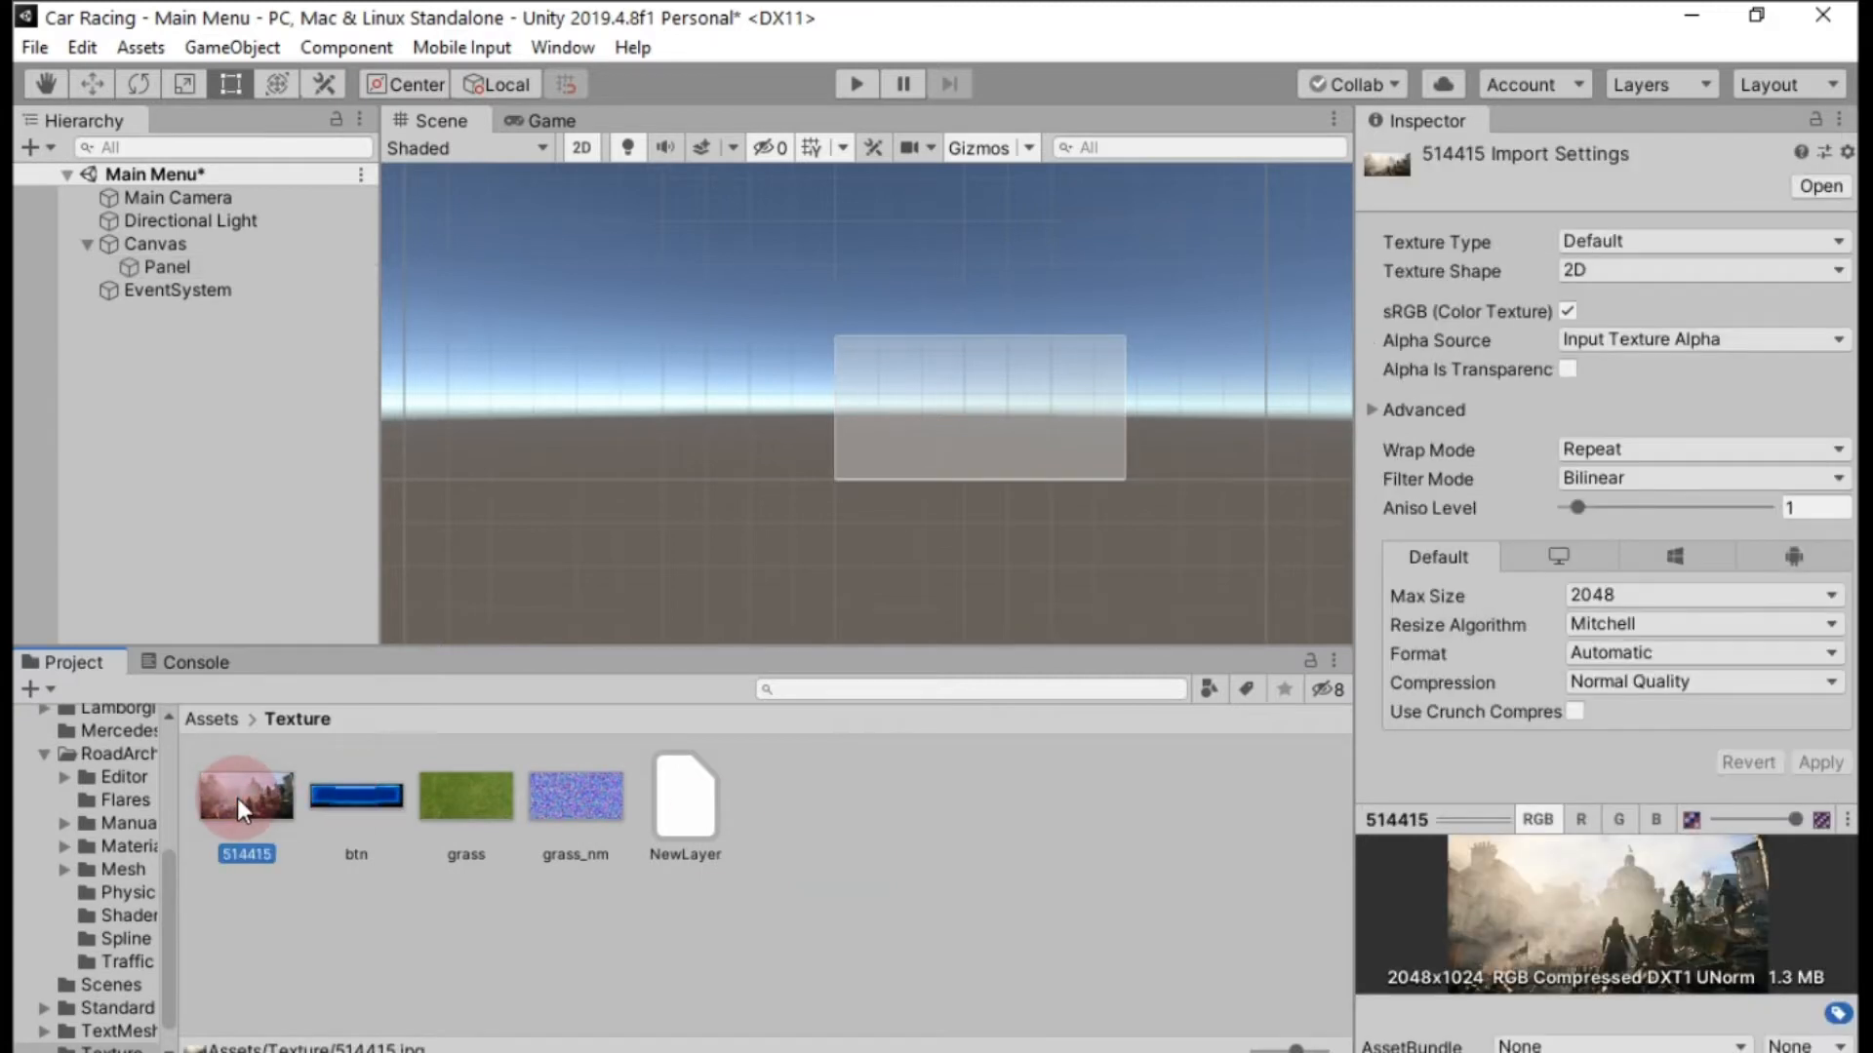
pyautogui.click(1648, 240)
pyautogui.click(1621, 364)
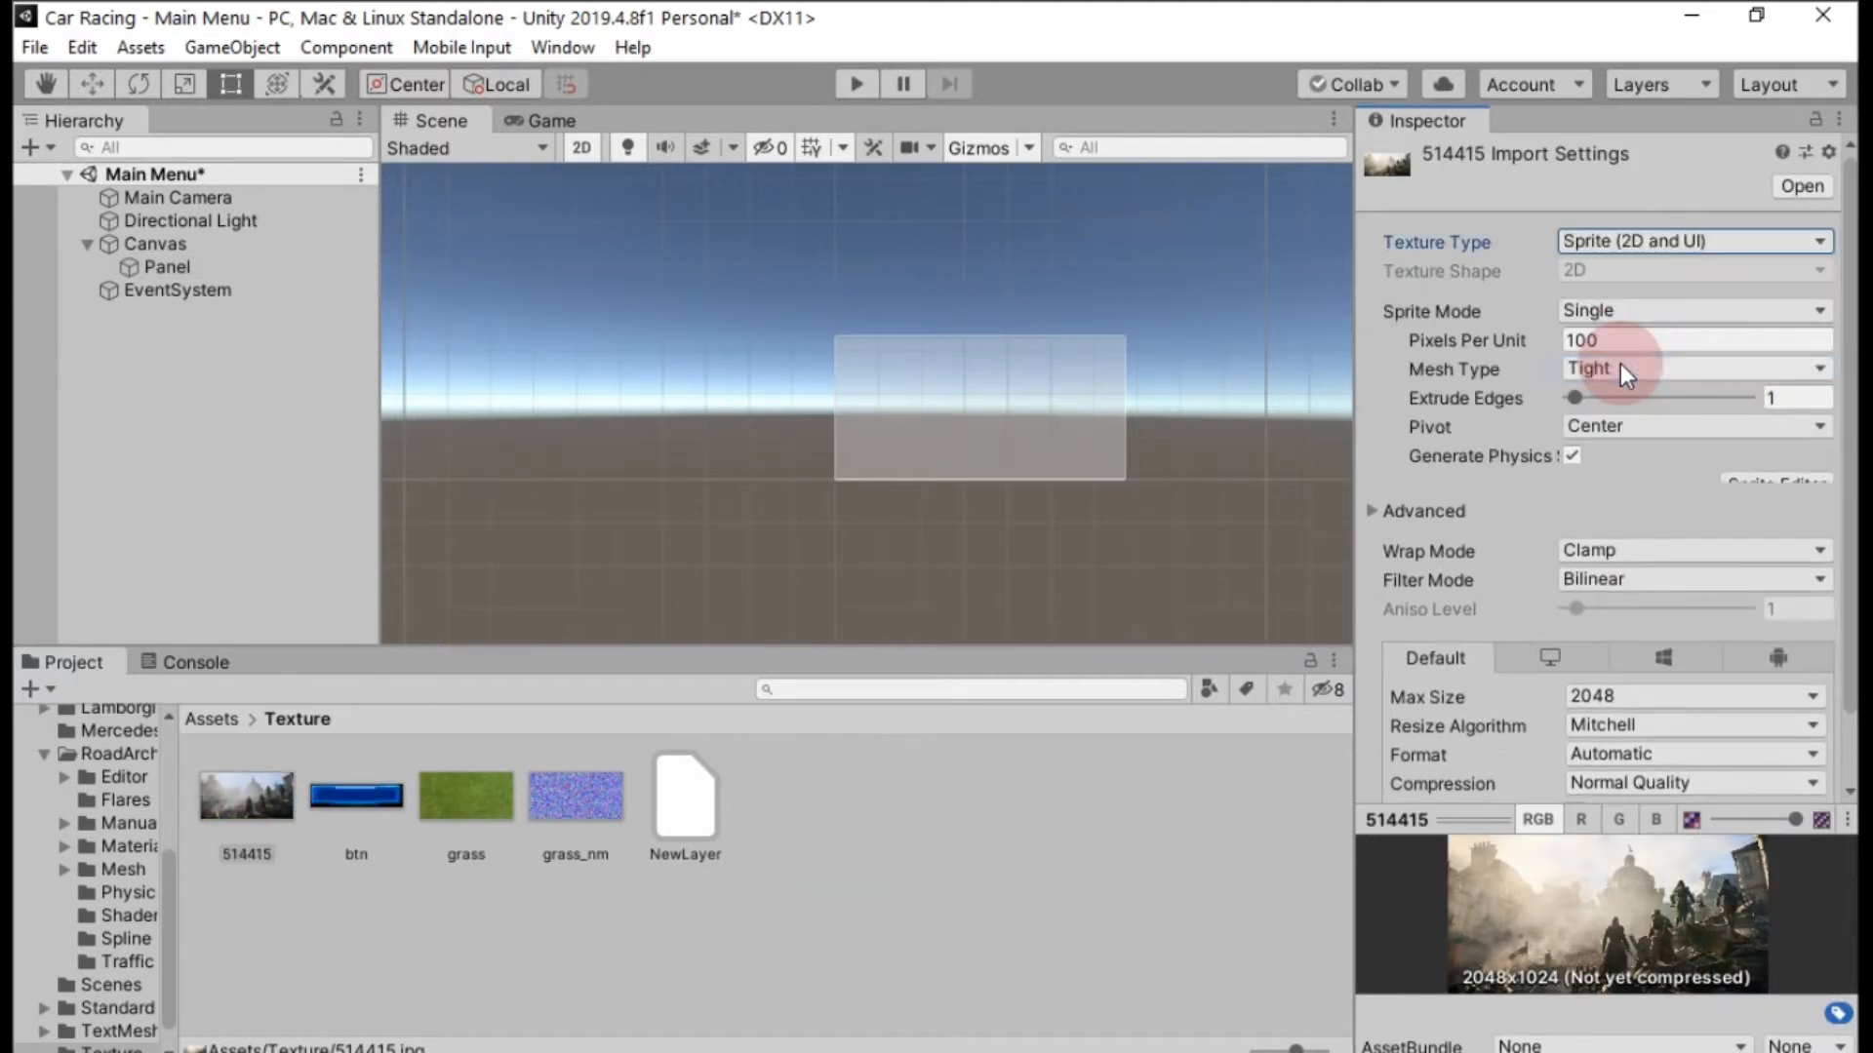
pyautogui.scroll(-3, 1744, 519)
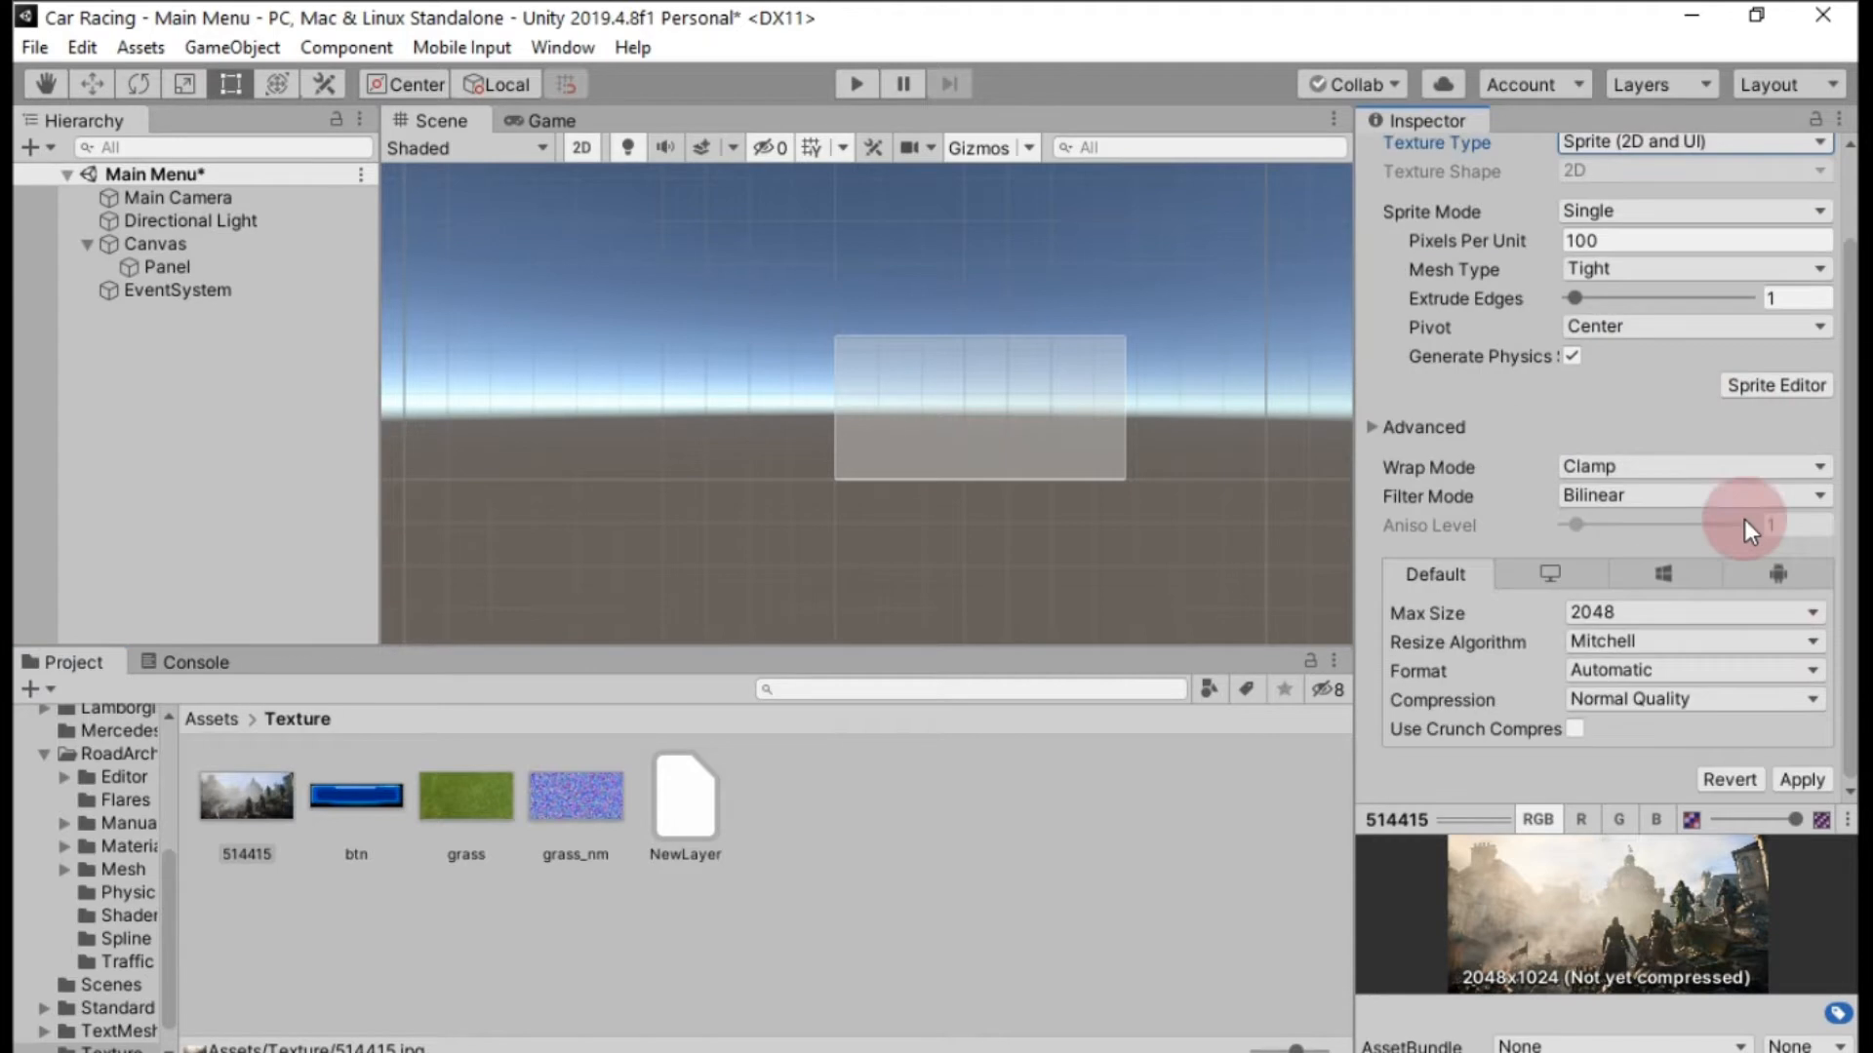
pyautogui.click(1802, 781)
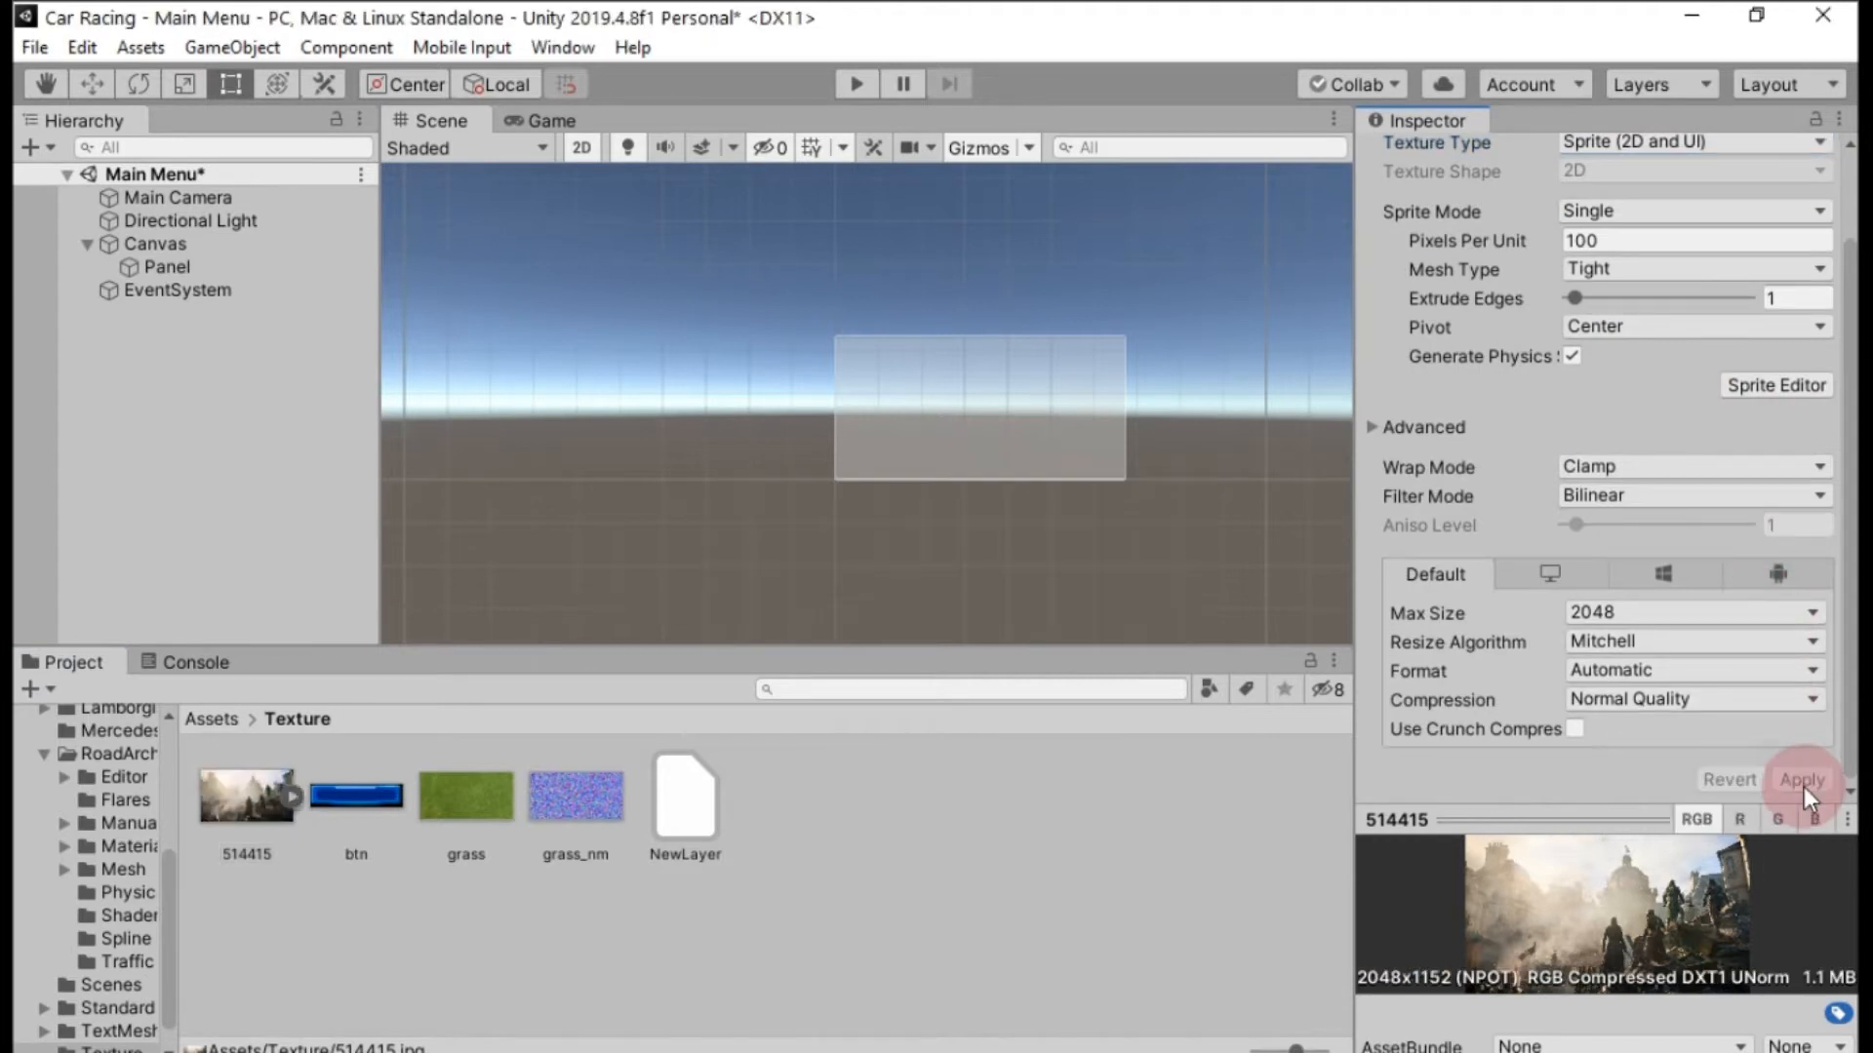
# Assign the 514415 sprite as the source image of the canvas's Panel.
pyautogui.click(255, 794)
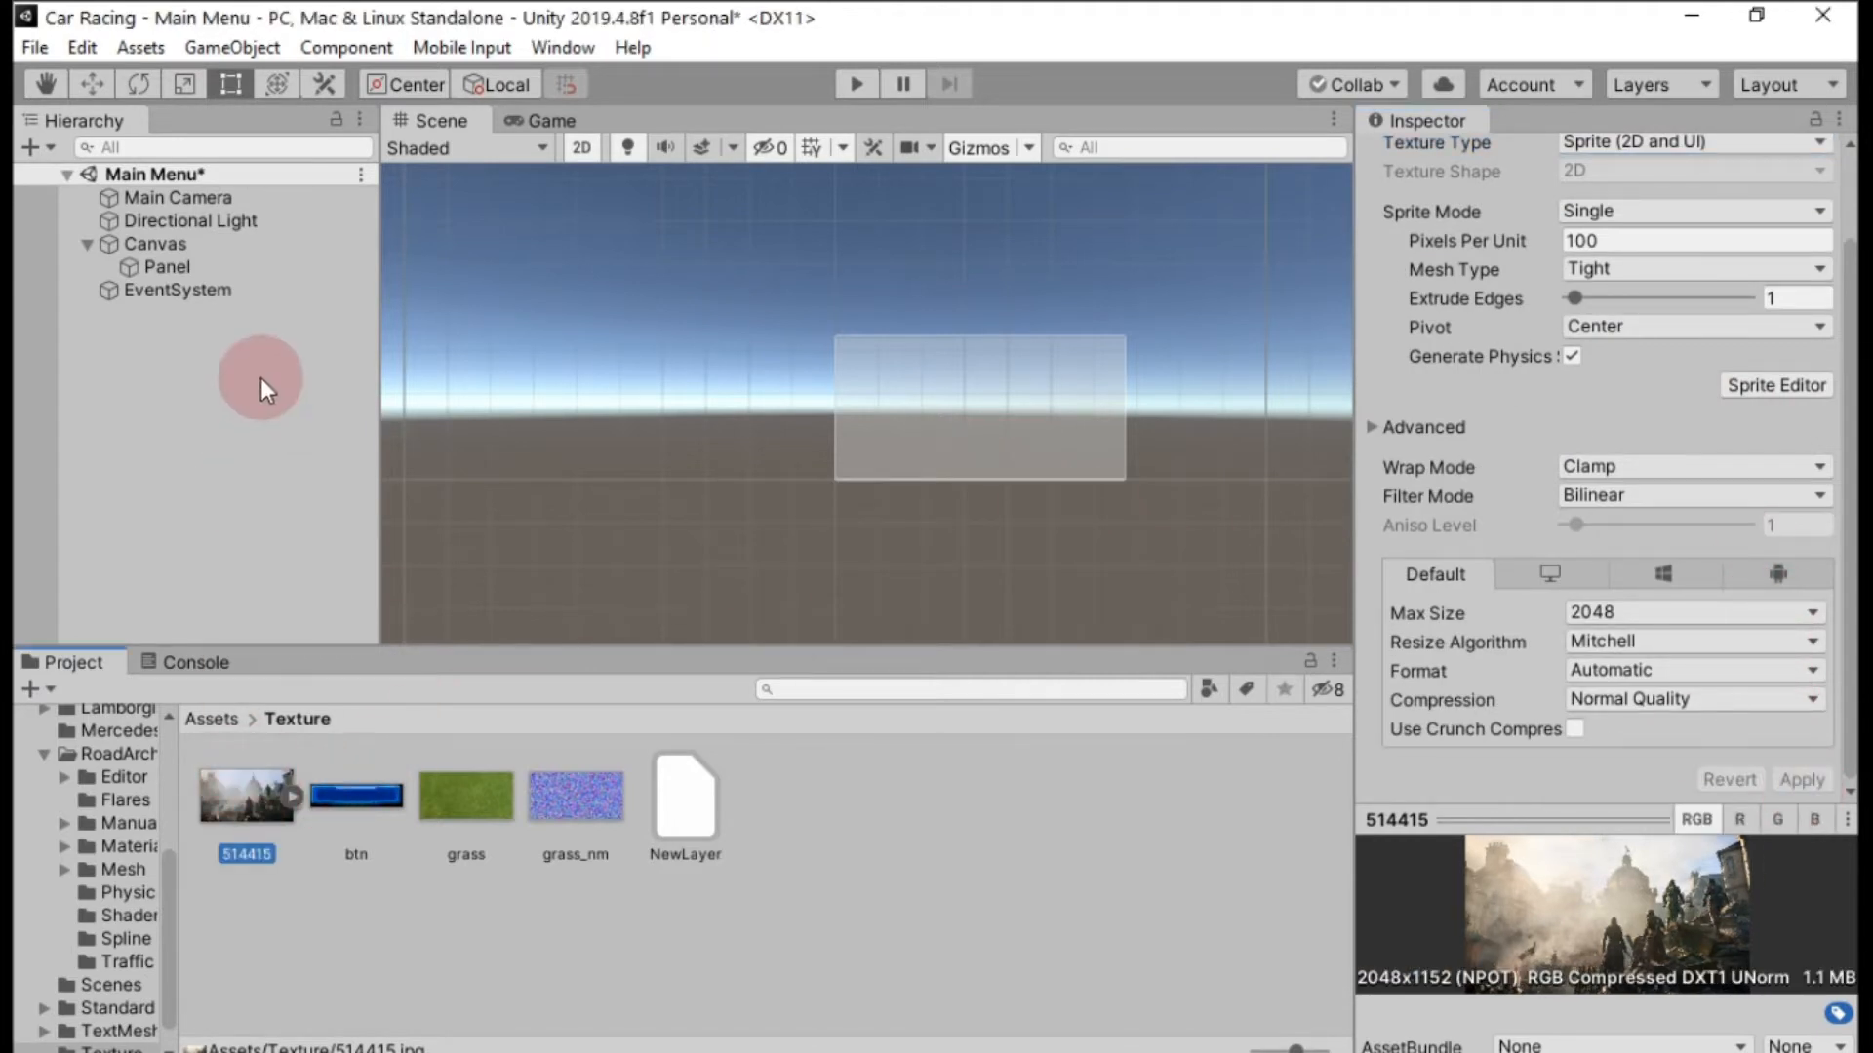
pyautogui.click(160, 267)
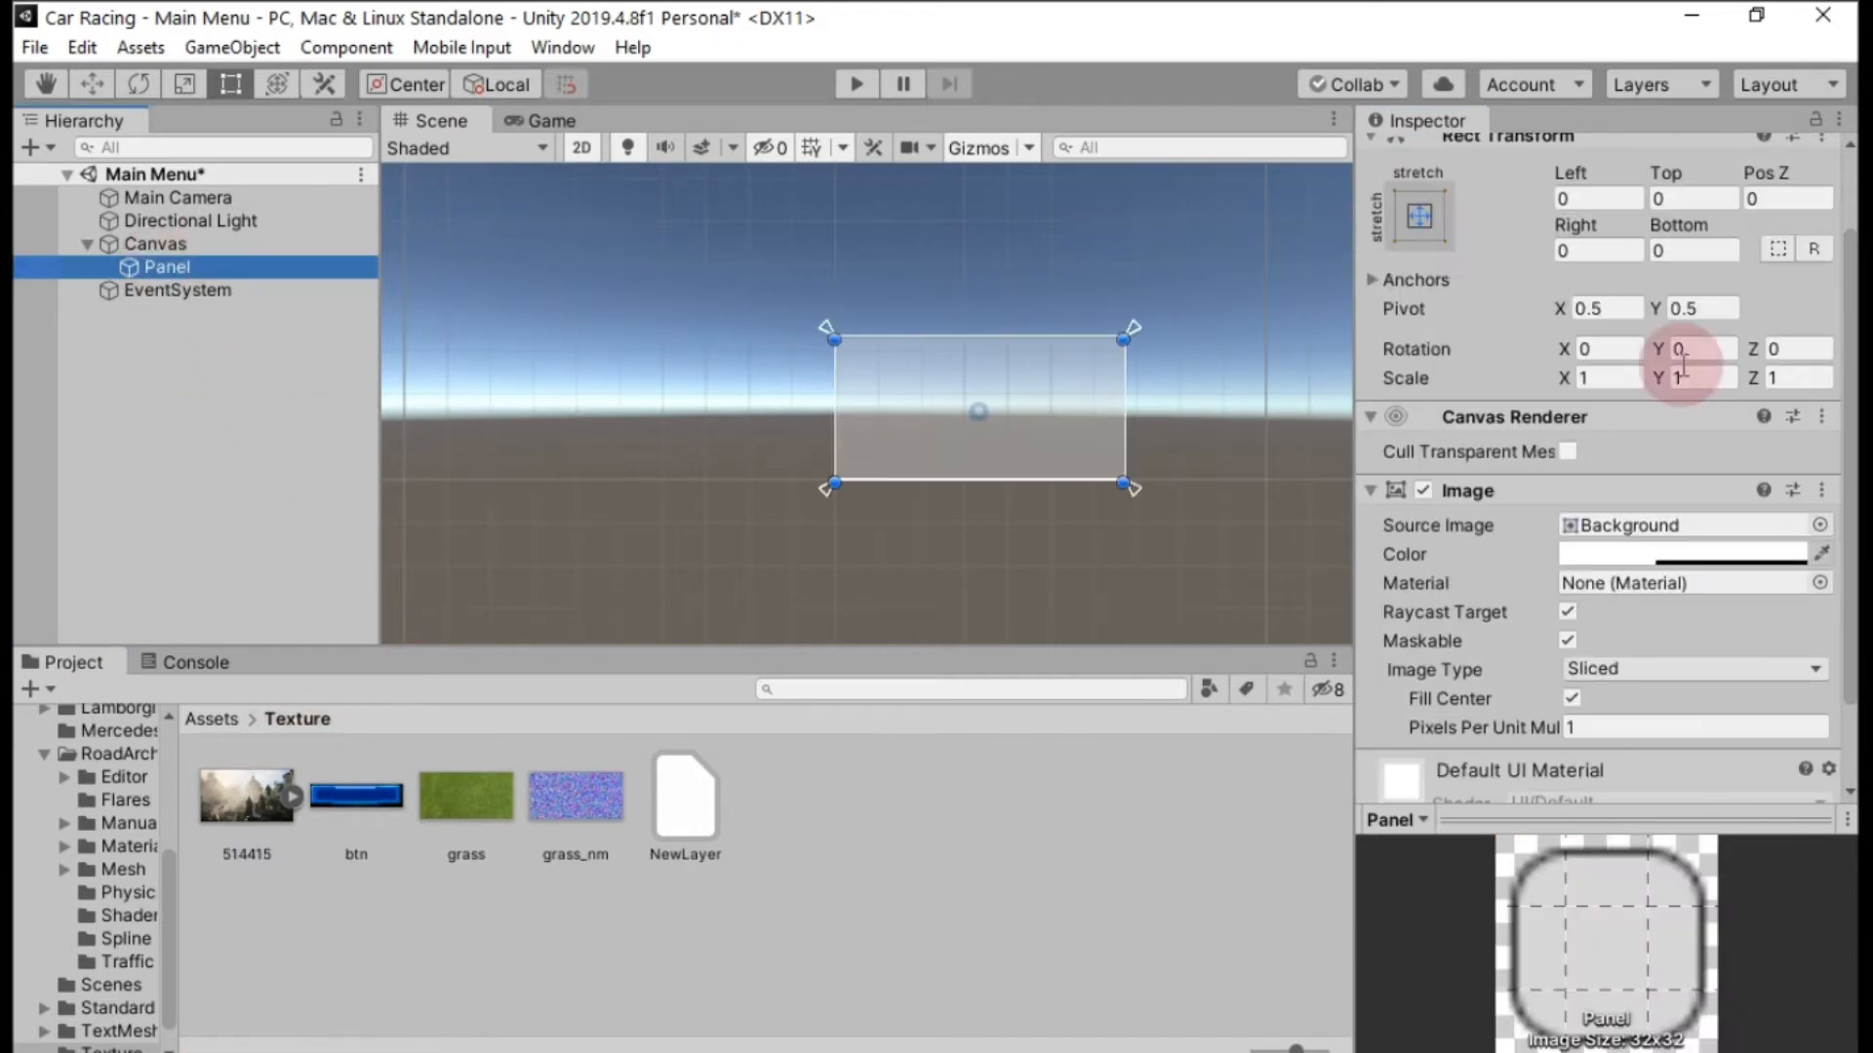
pyautogui.moveTo(249, 781); pyautogui.dragTo(1648, 520)
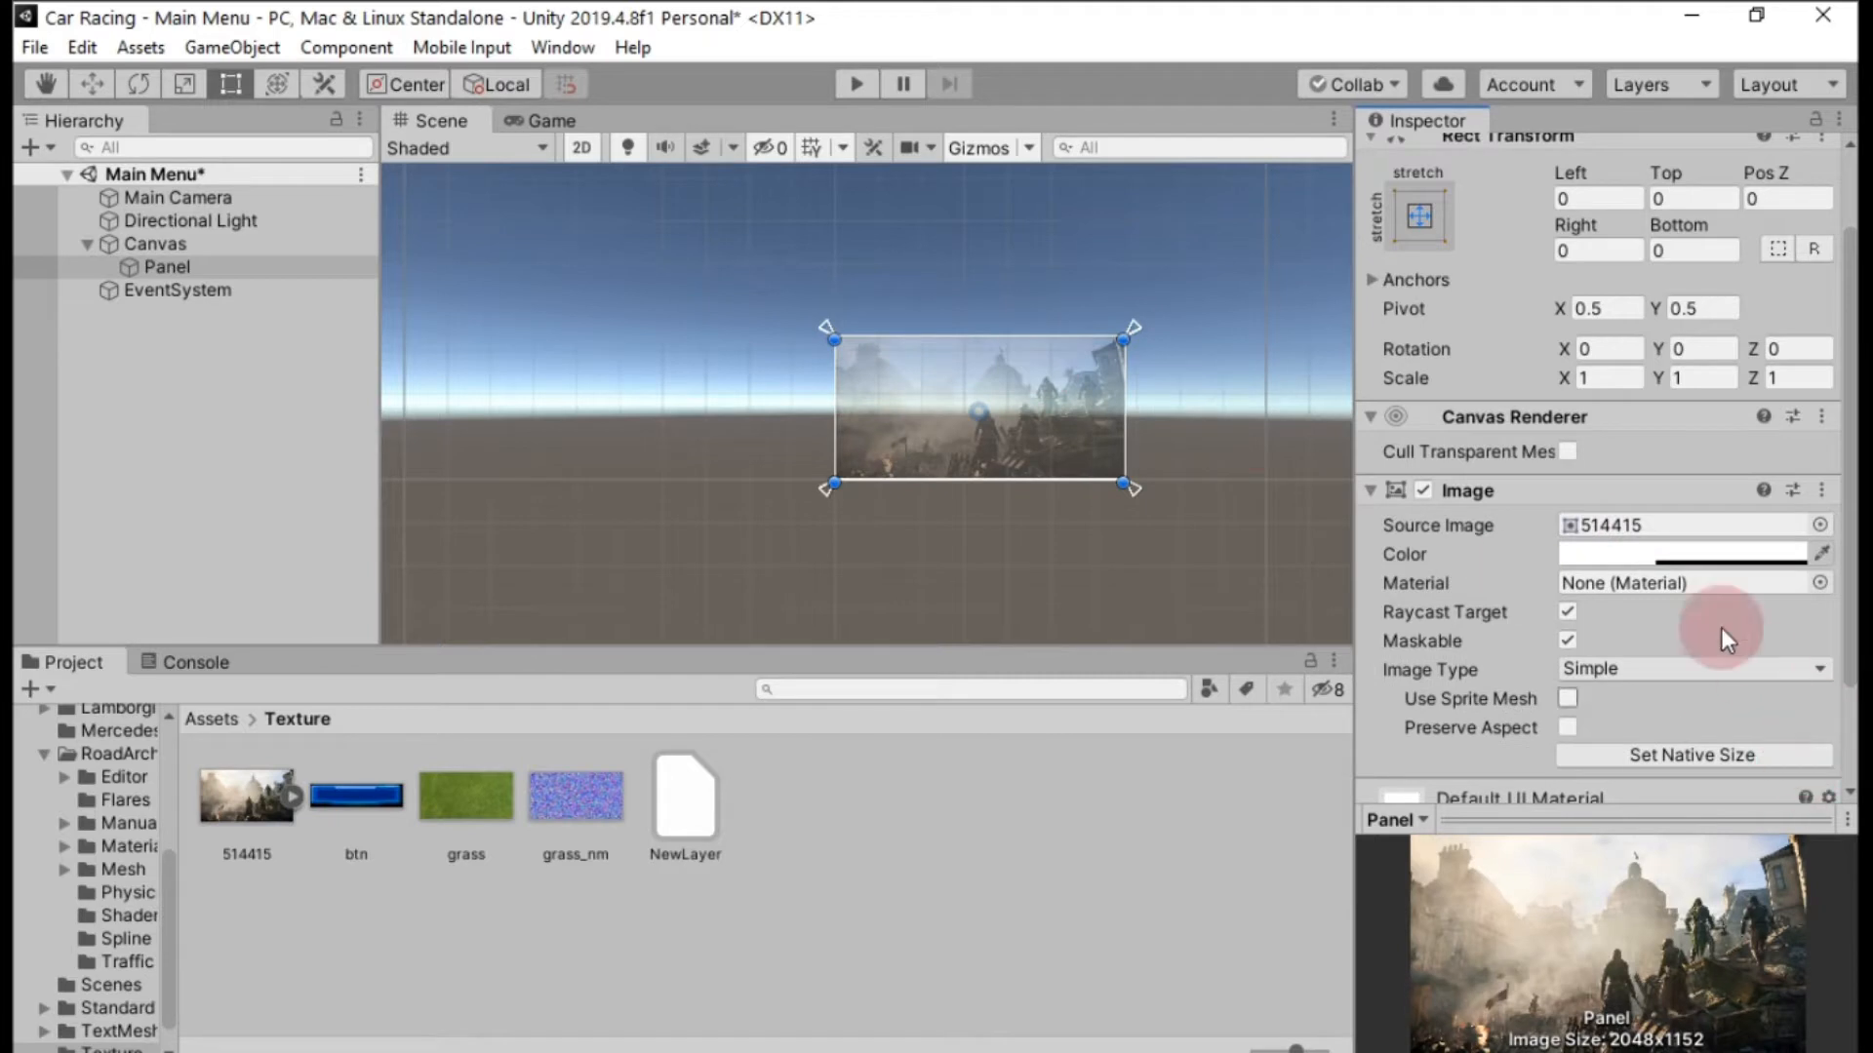
# Make the Panel's image fully opaque by raising its color alpha to 255.
pyautogui.click(1592, 553)
pyautogui.click(590, 498)
pyautogui.click(1606, 556)
pyautogui.moveTo(143, 614); pyautogui.dragTo(291, 627)
pyautogui.click(343, 25)
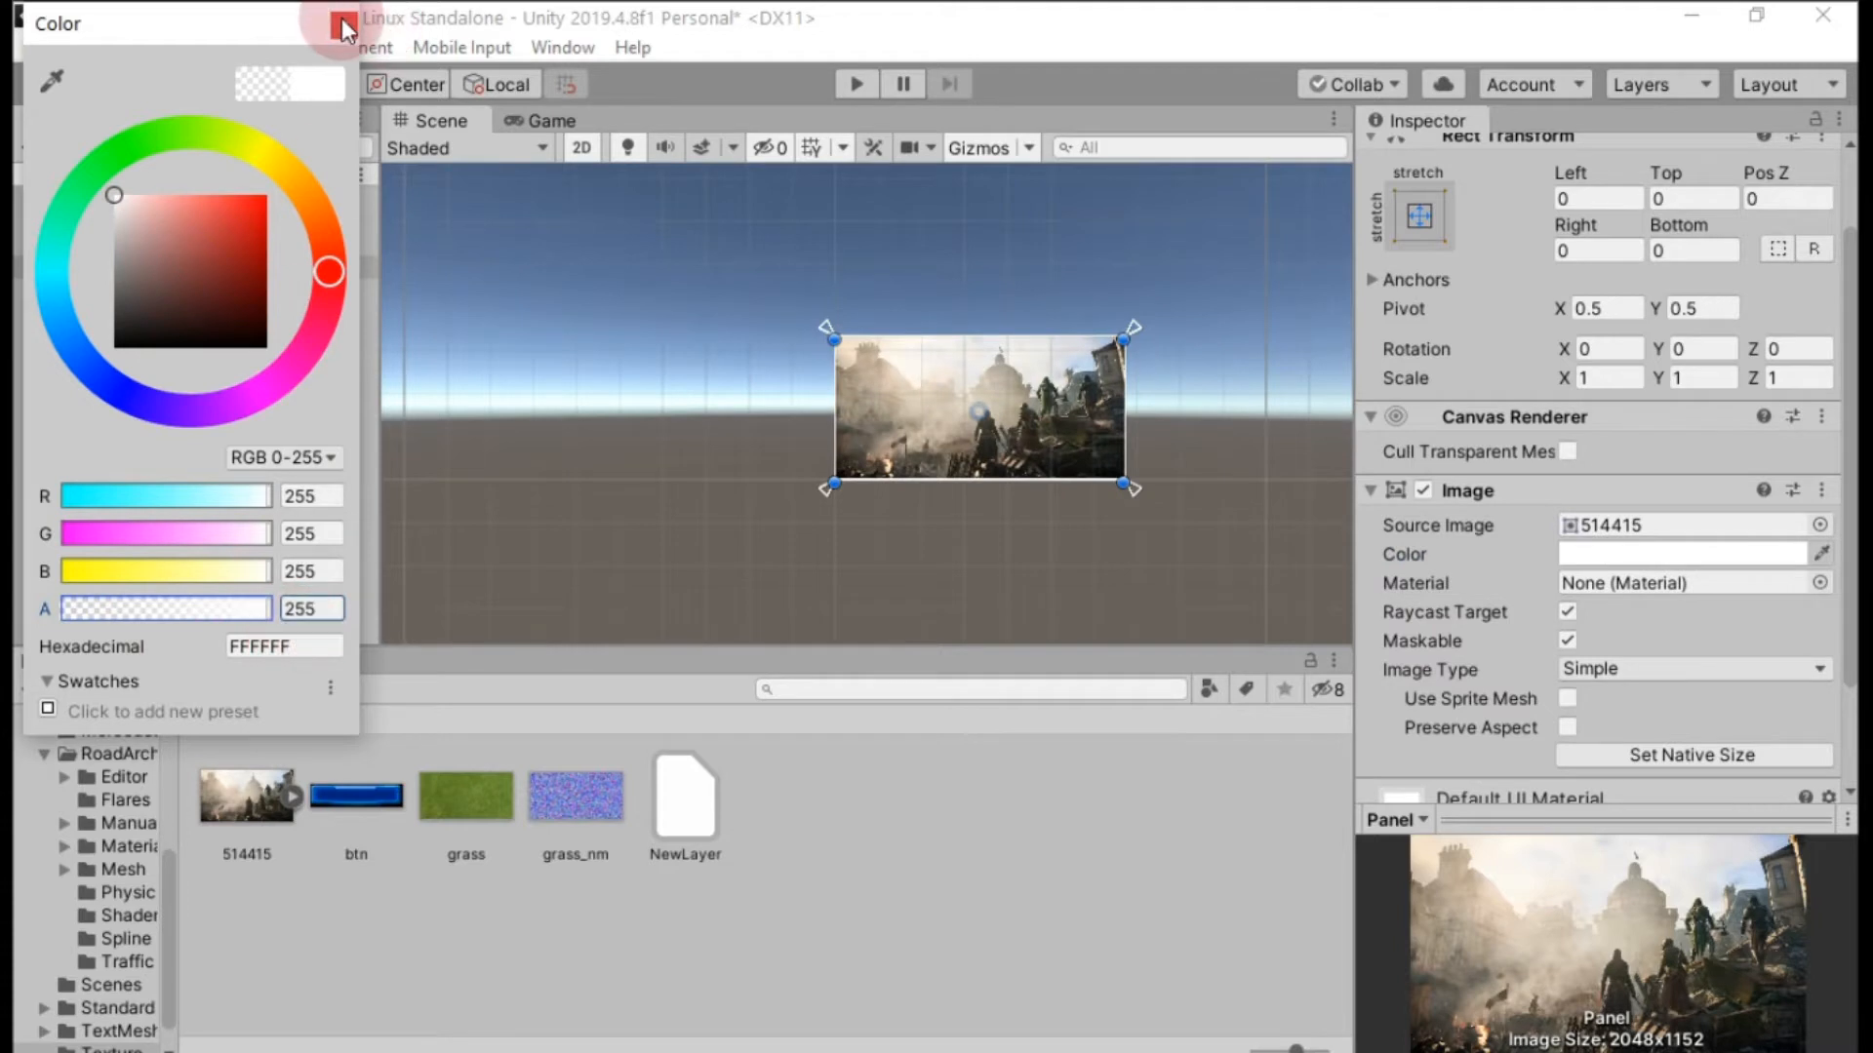
# Set the Canvas render mode to Screen Space - Camera and assign Main Camera as its render camera.
pyautogui.click(161, 243)
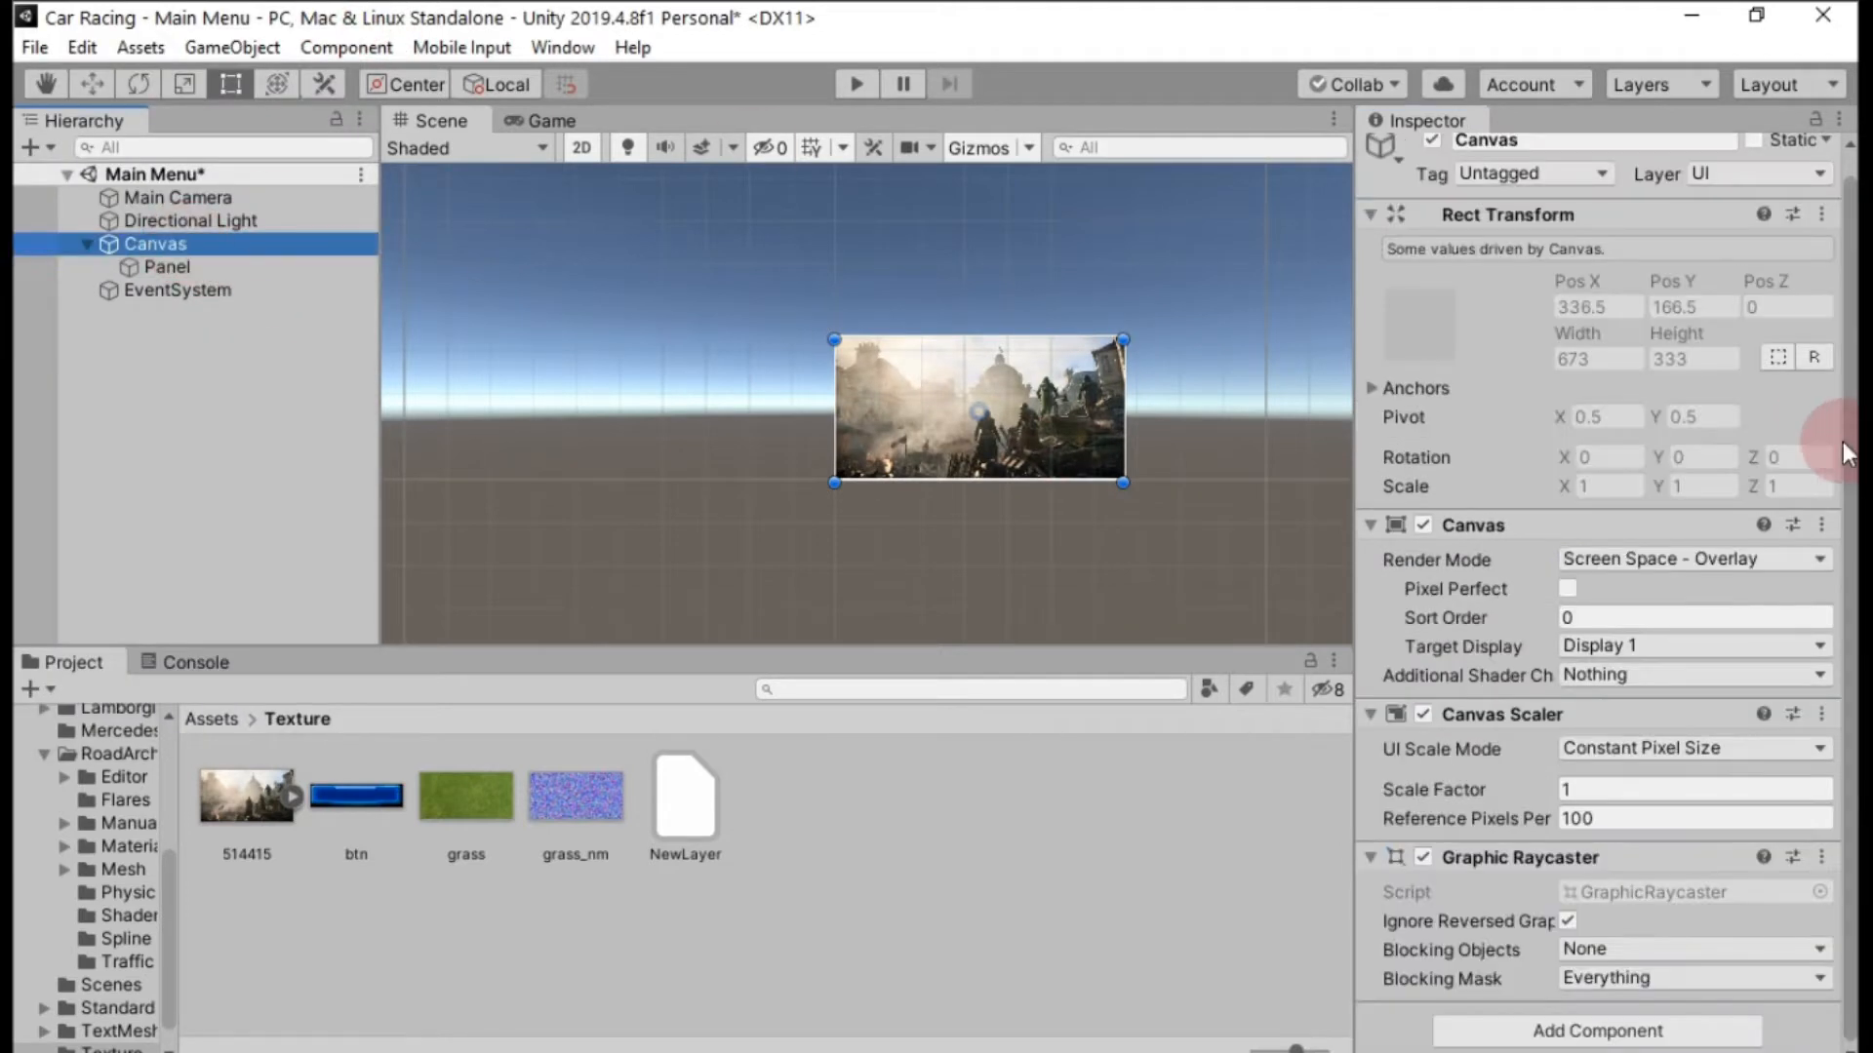
pyautogui.click(1701, 558)
pyautogui.click(1705, 621)
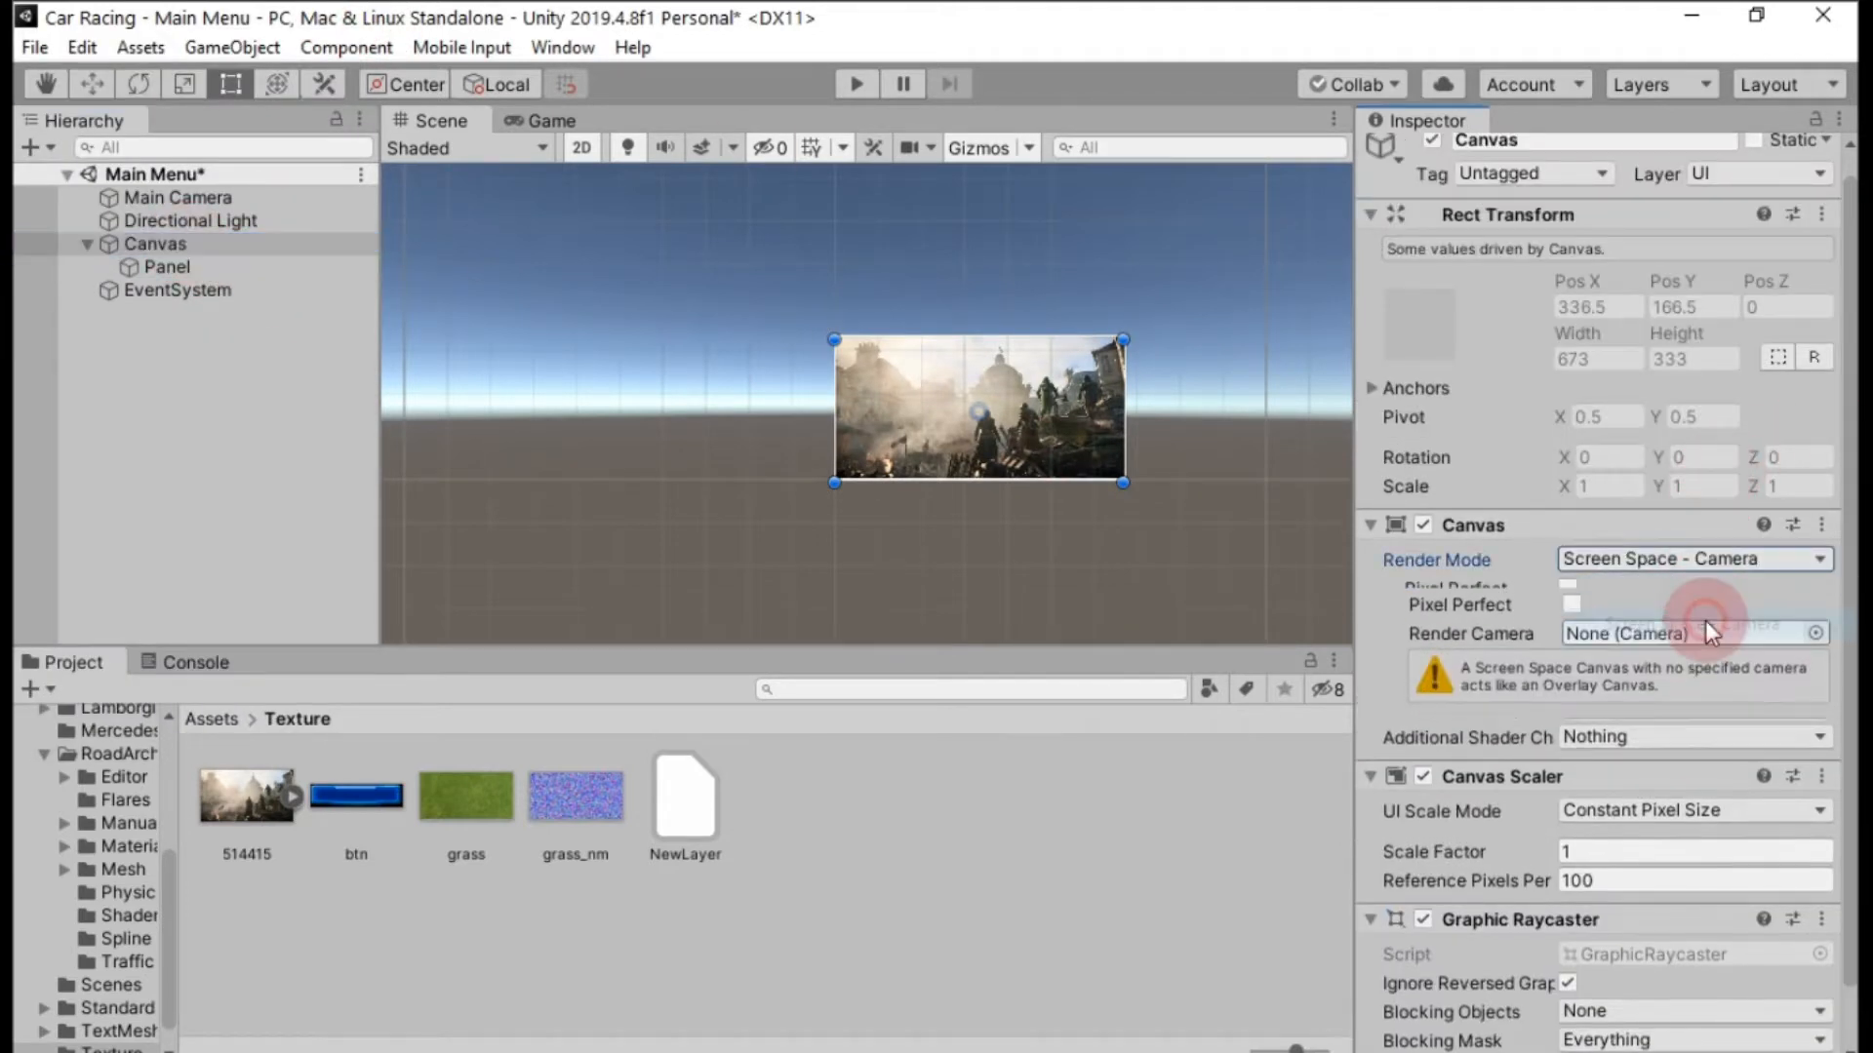
pyautogui.moveTo(170, 197); pyautogui.dragTo(1201, 482)
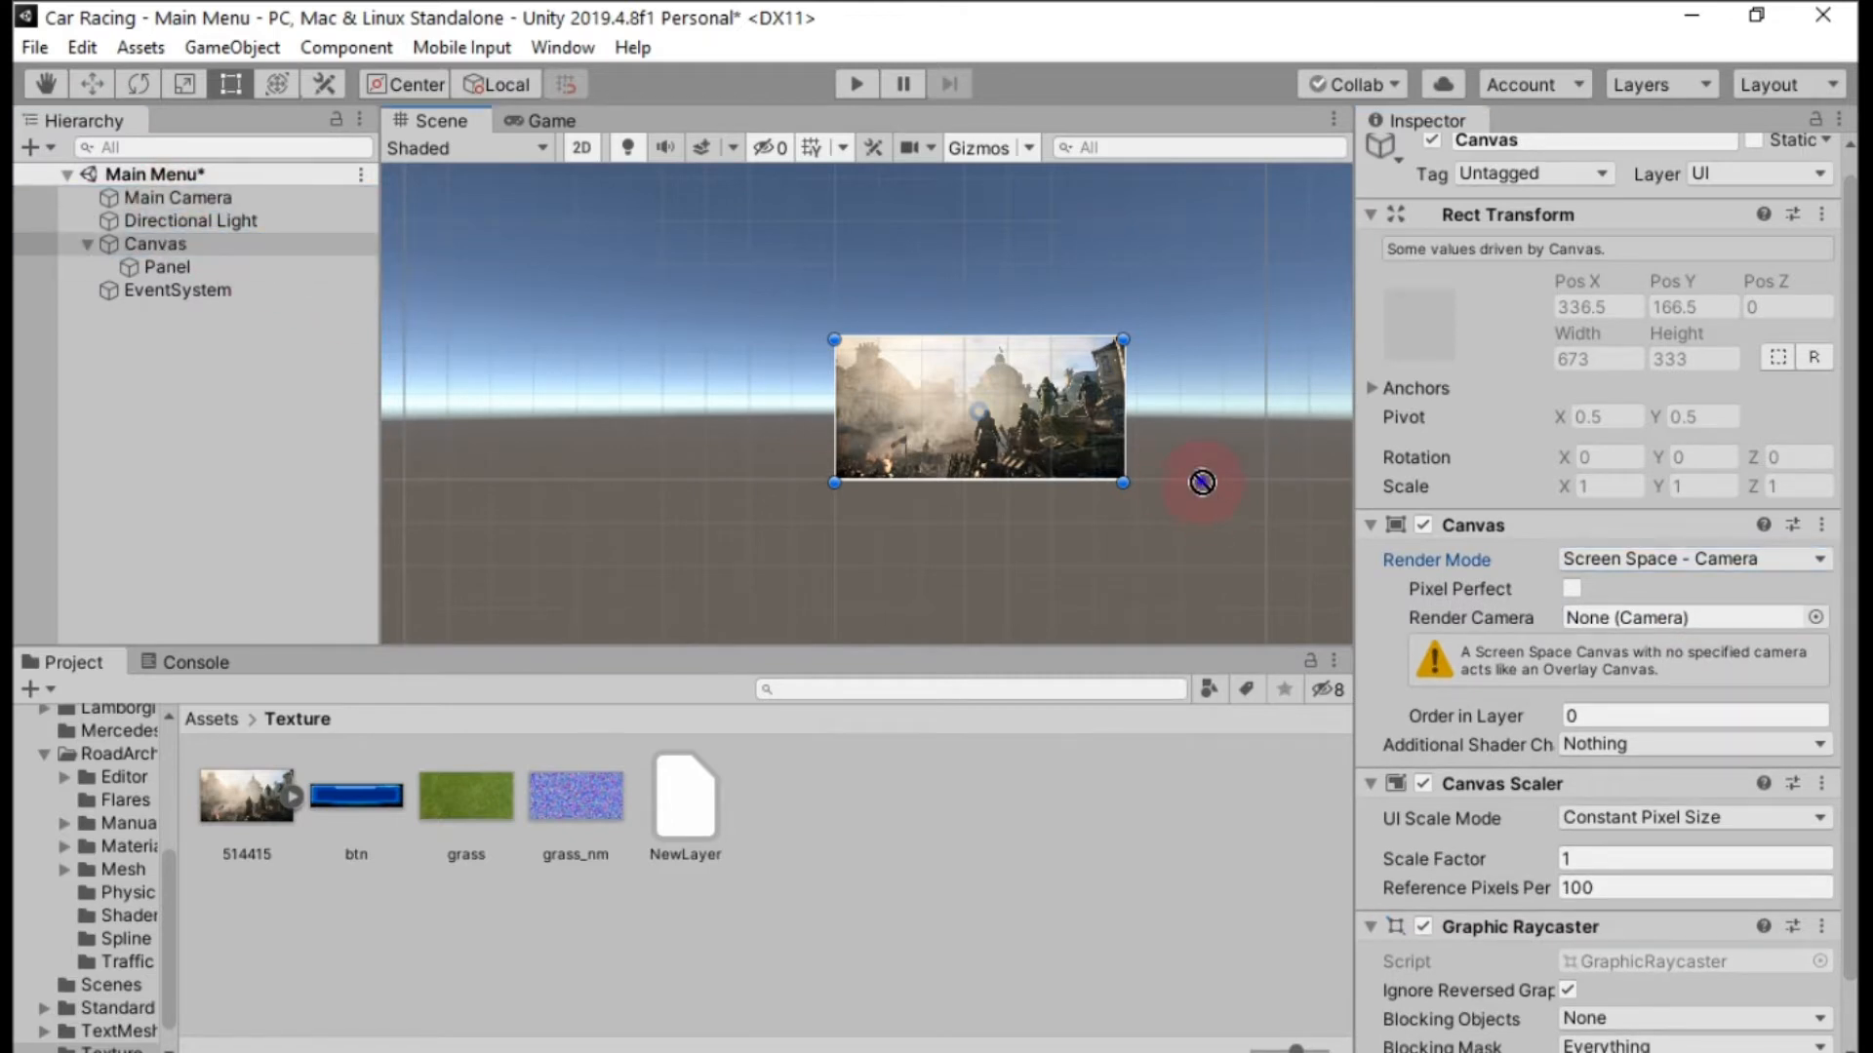
pyautogui.moveTo(217, 199); pyautogui.dragTo(1635, 618)
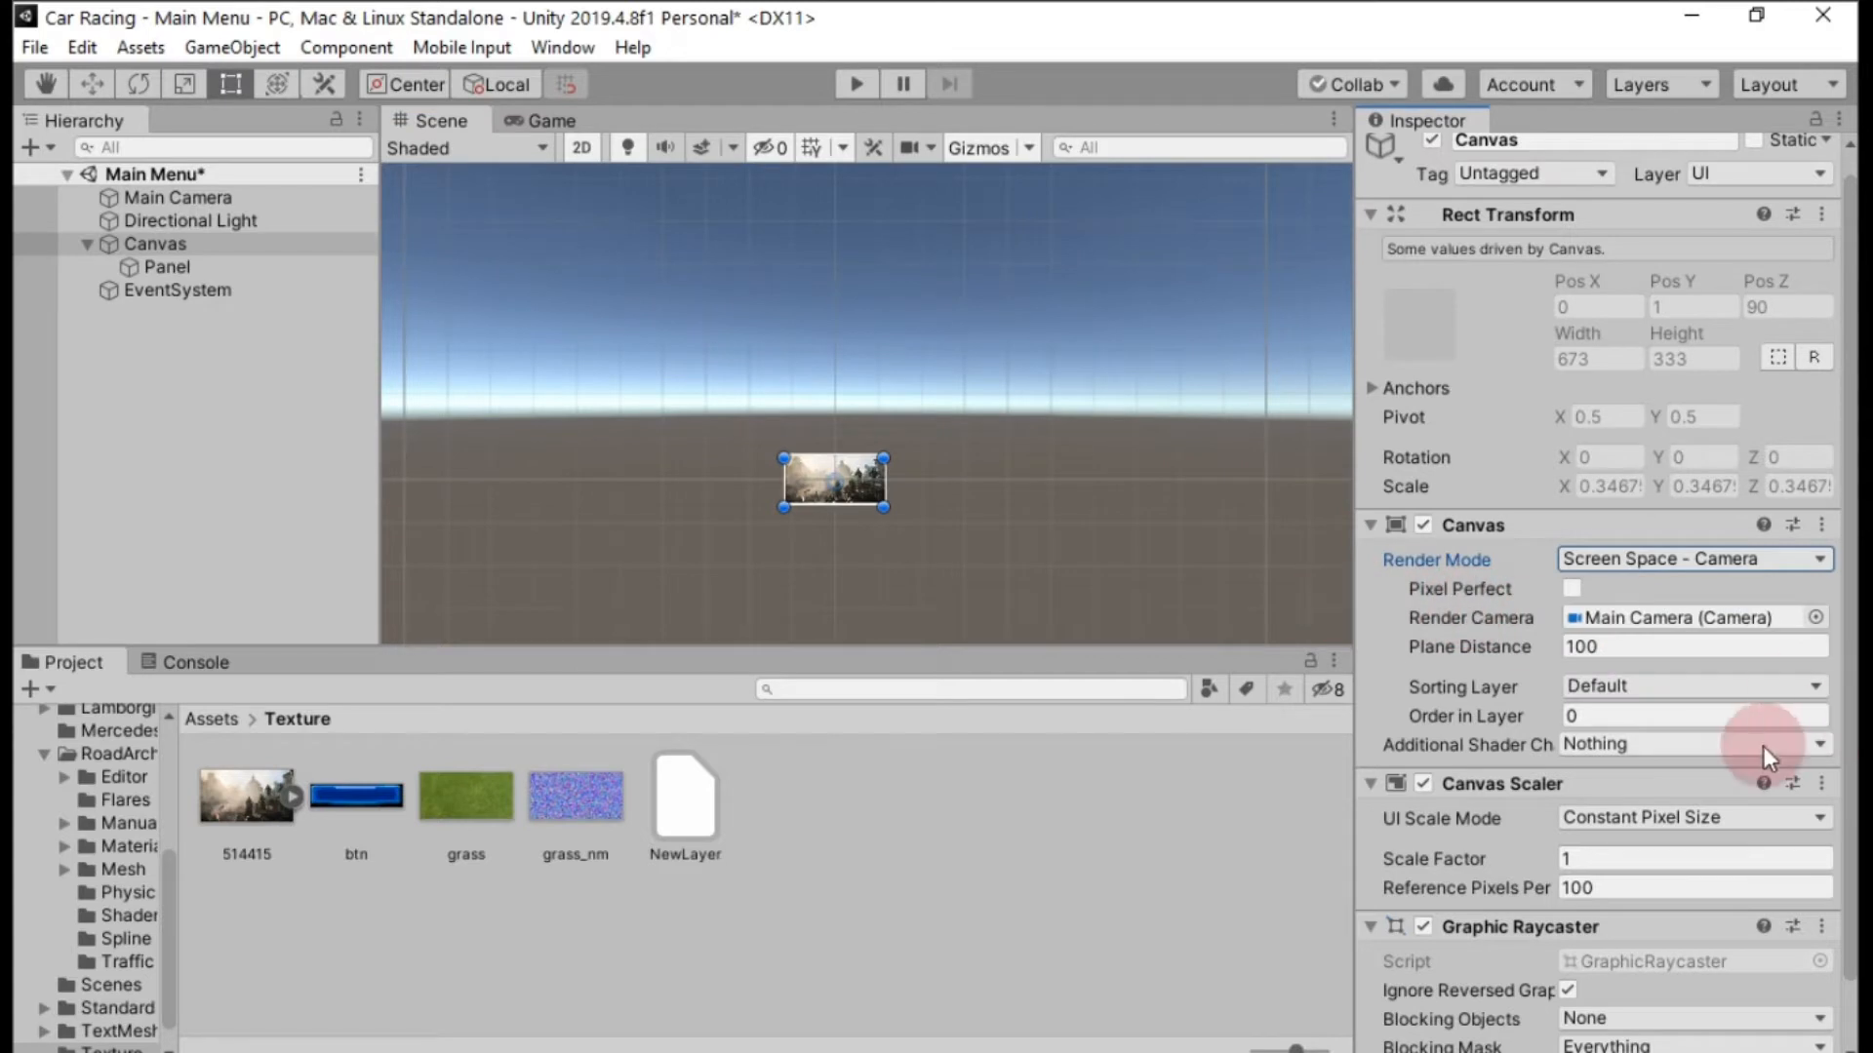
# Enlarge the Panel past the canvas's upper-left corner, to Left about -50 and Top about -48.
pyautogui.doubleClick(232, 267)
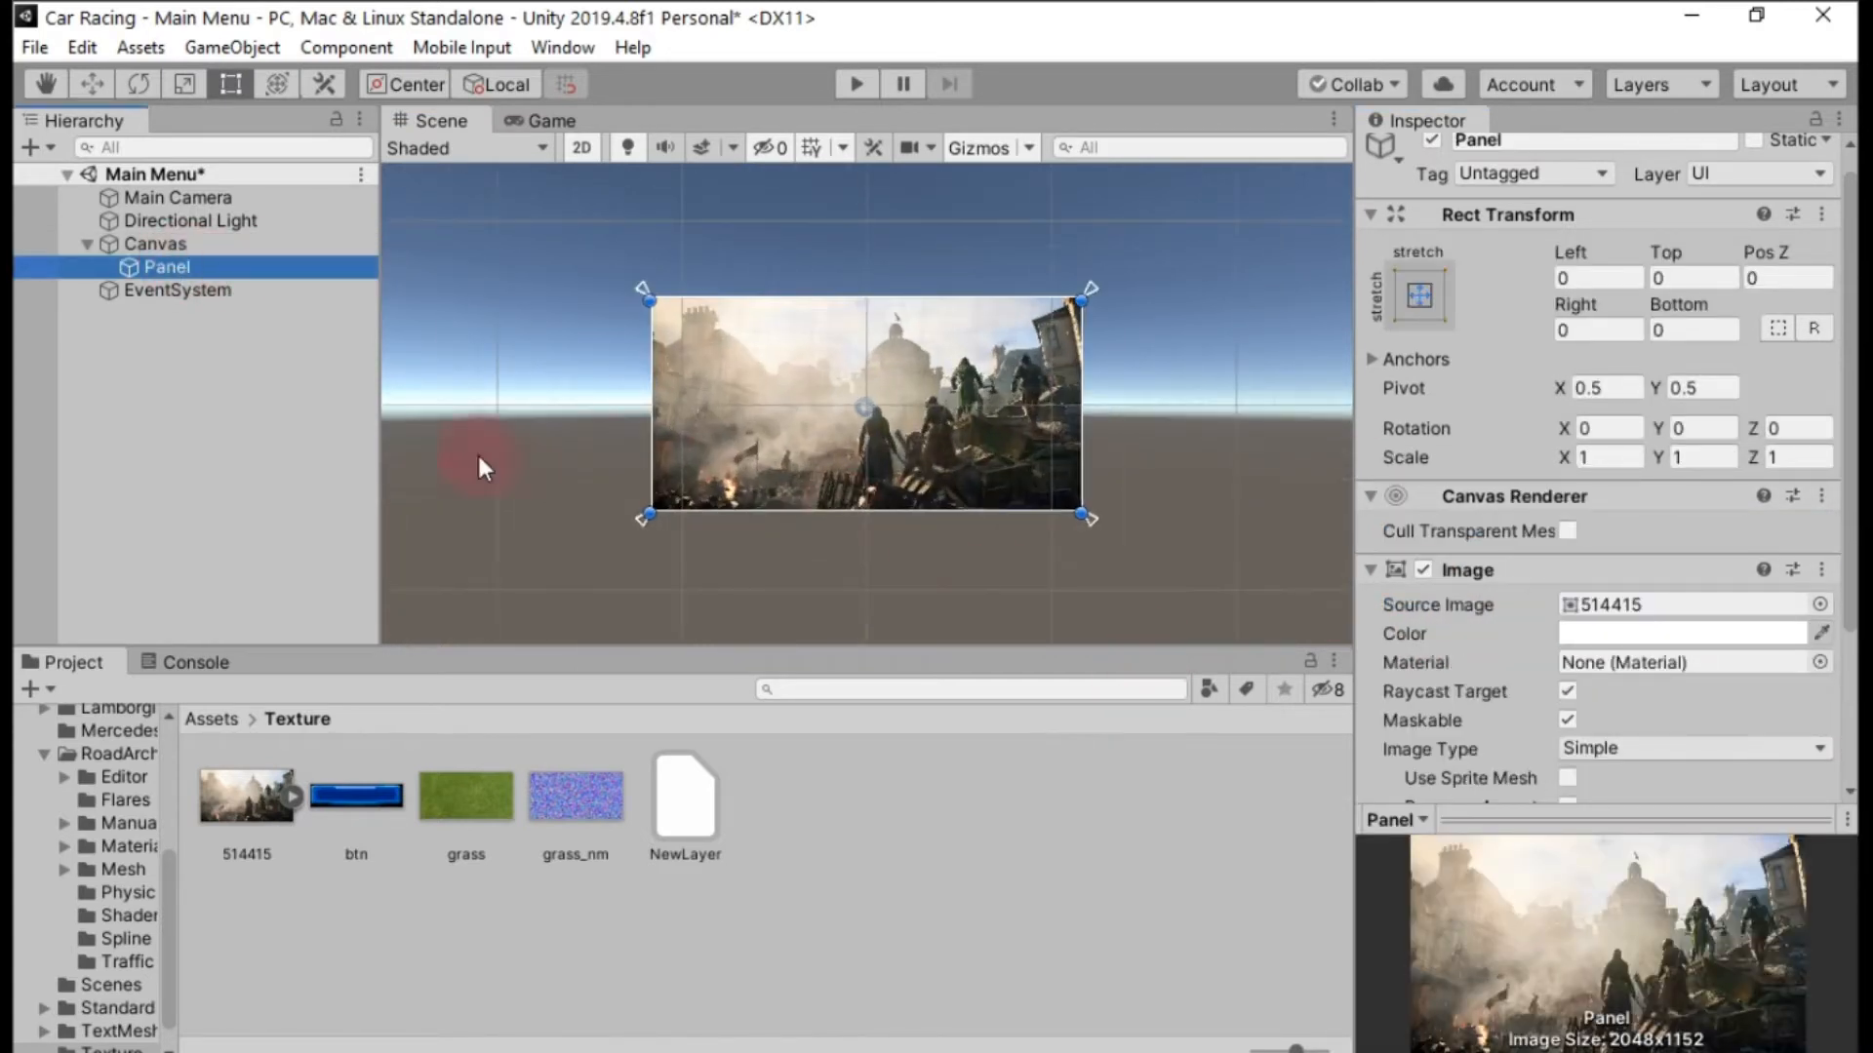
pyautogui.click(201, 199)
pyautogui.click(210, 267)
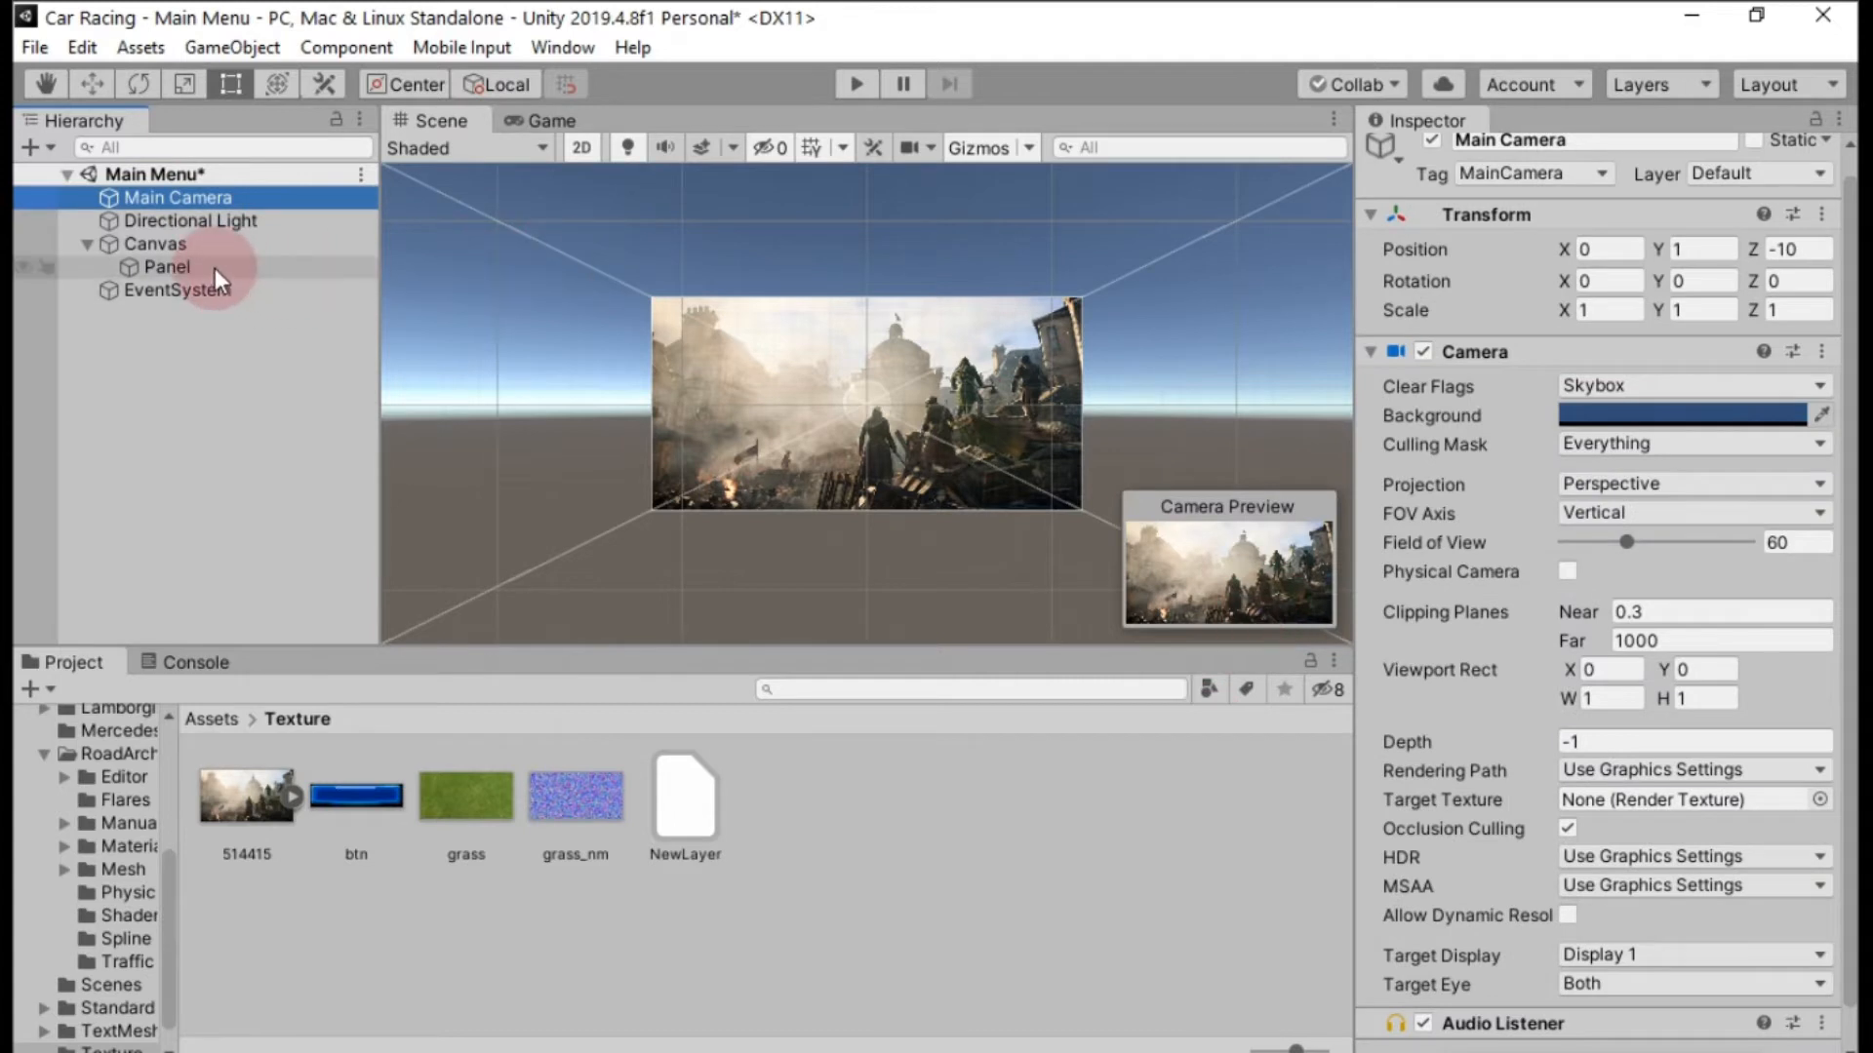
pyautogui.moveTo(646, 295); pyautogui.dragTo(624, 272)
pyautogui.click(836, 441)
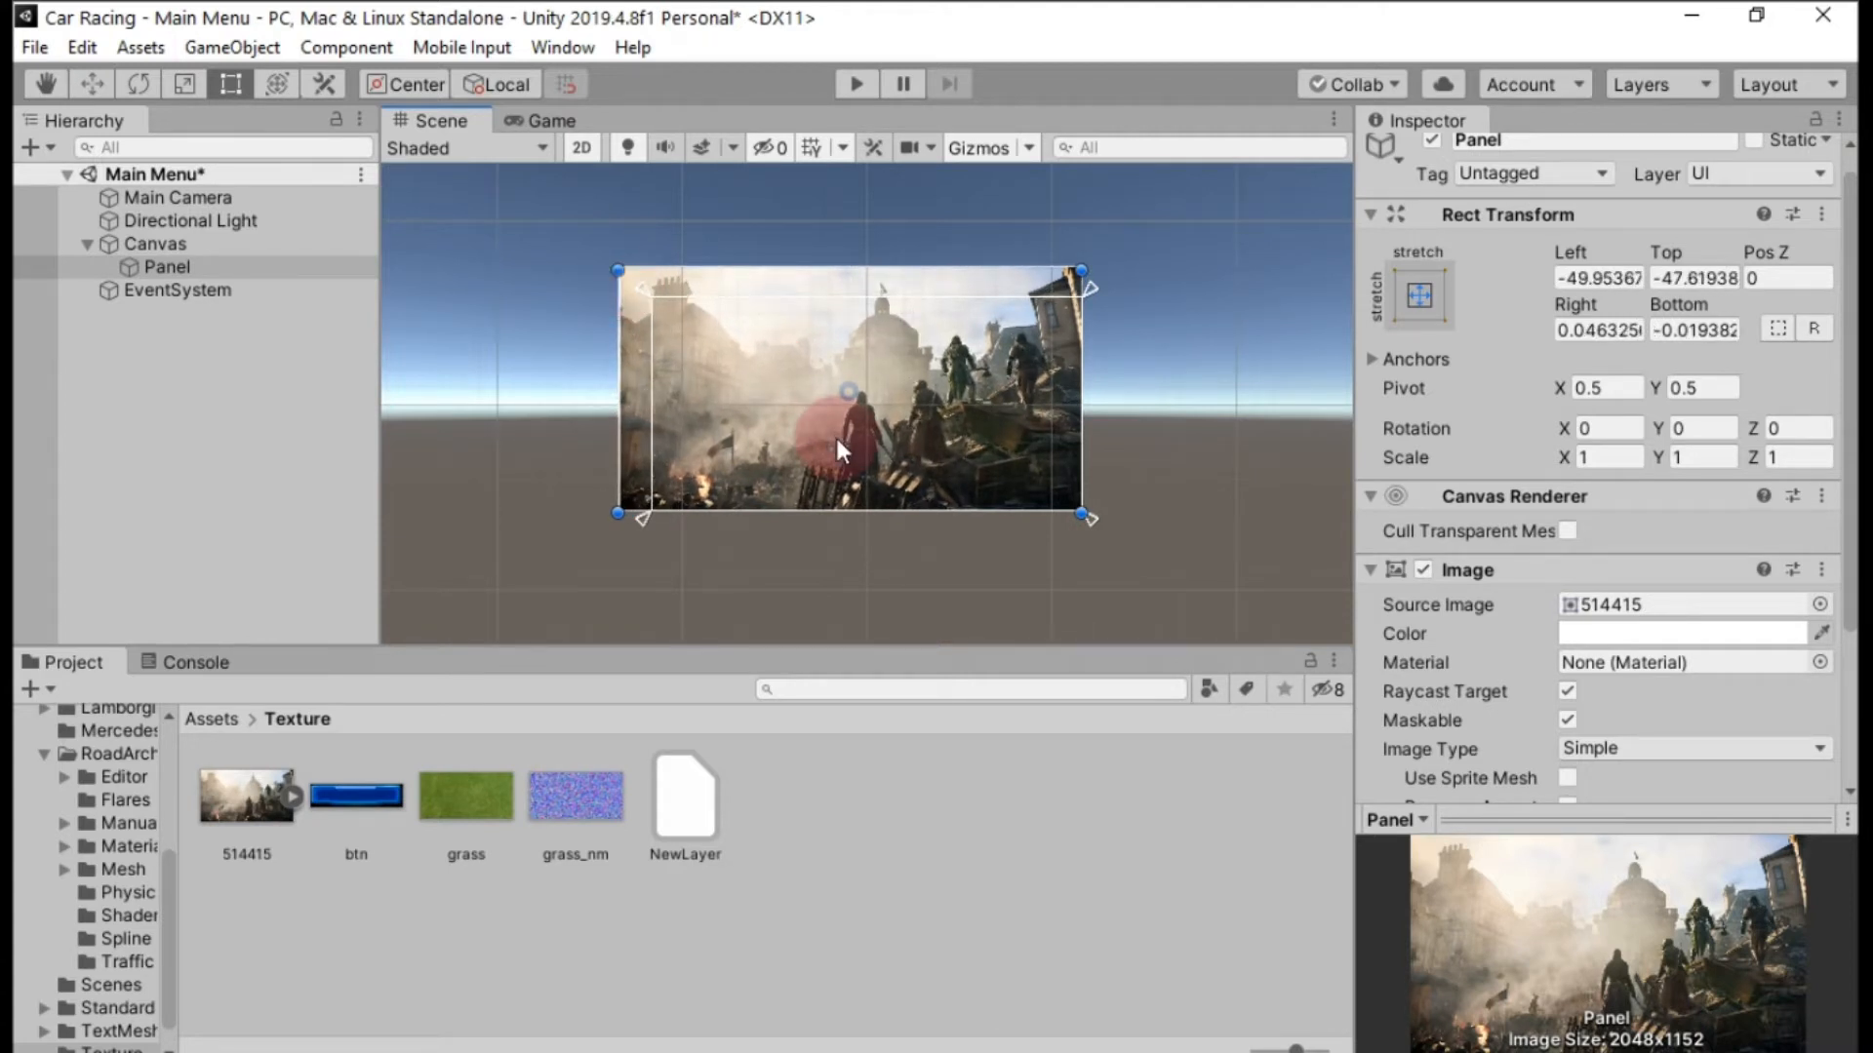
# Move the Panel so it overlaps the canvas evenly, with Left about -27 and Top about -23, and copy its Rect Transform component.
pyautogui.click(94, 84)
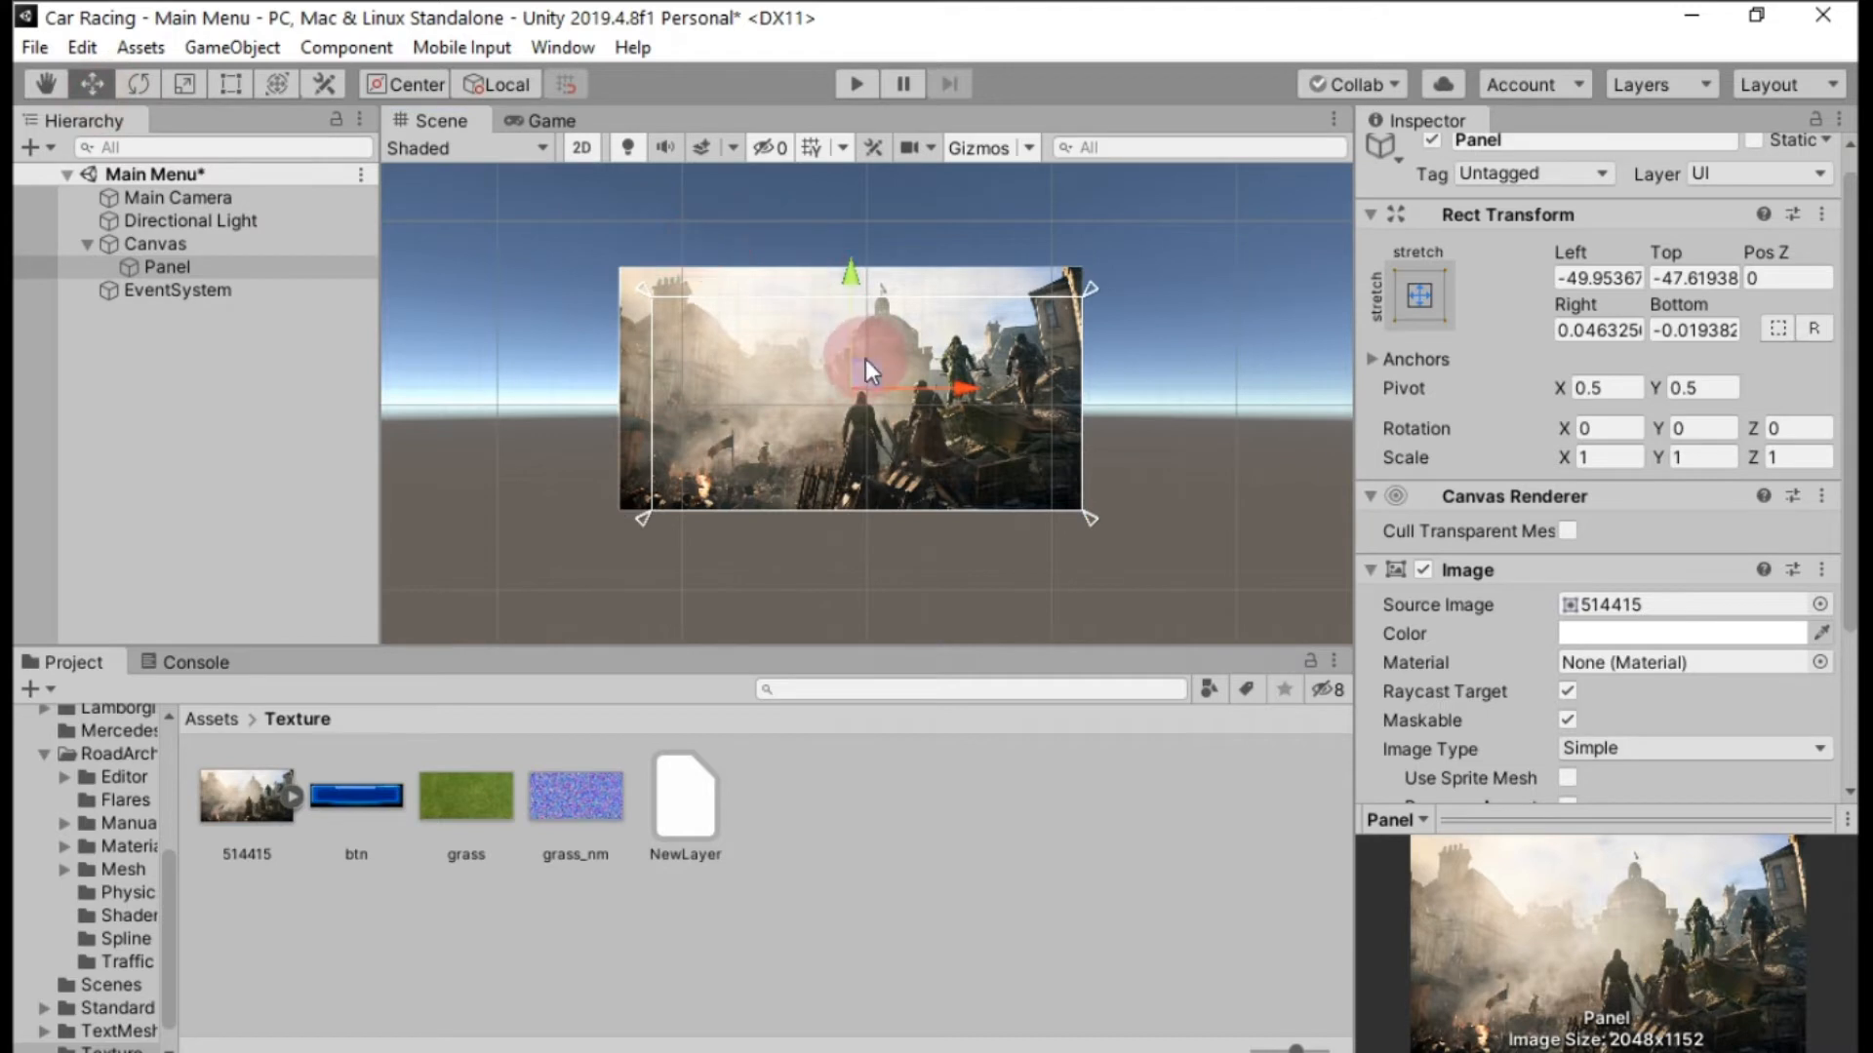
pyautogui.moveTo(870, 366); pyautogui.dragTo(881, 384)
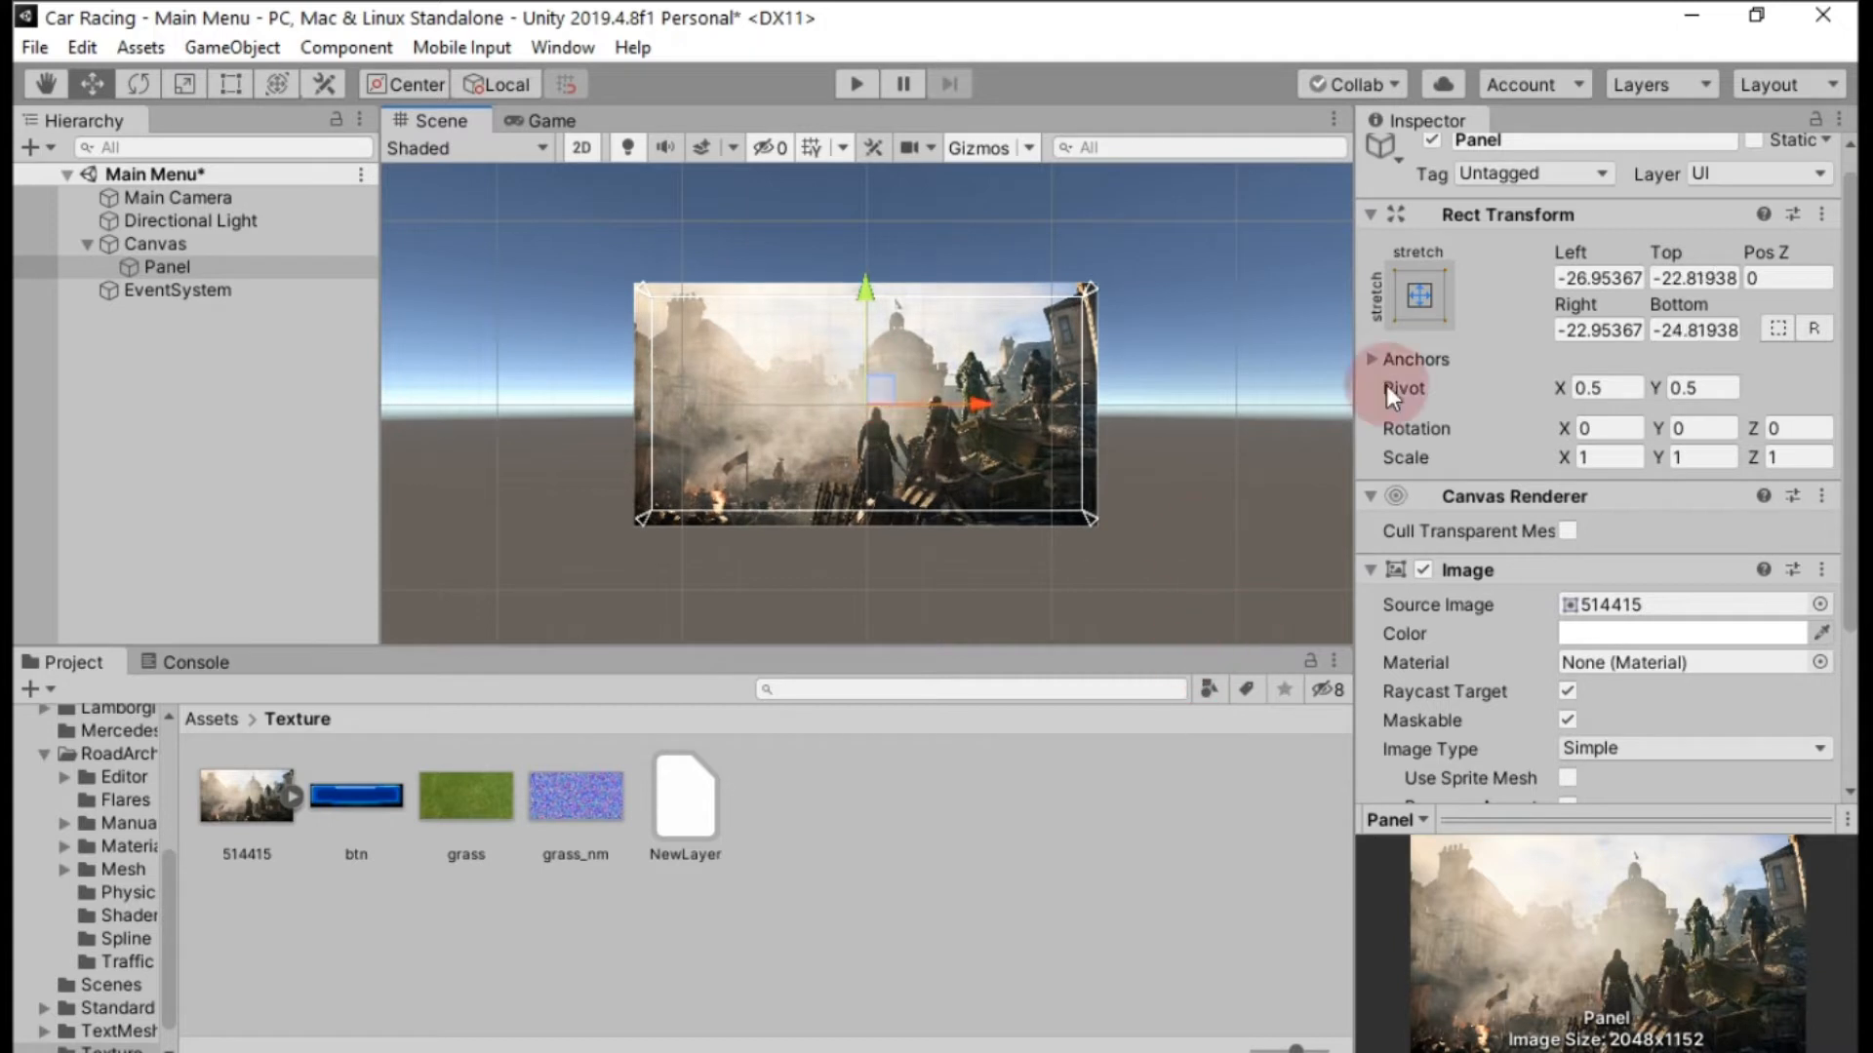
pyautogui.click(1821, 213)
pyautogui.click(1670, 383)
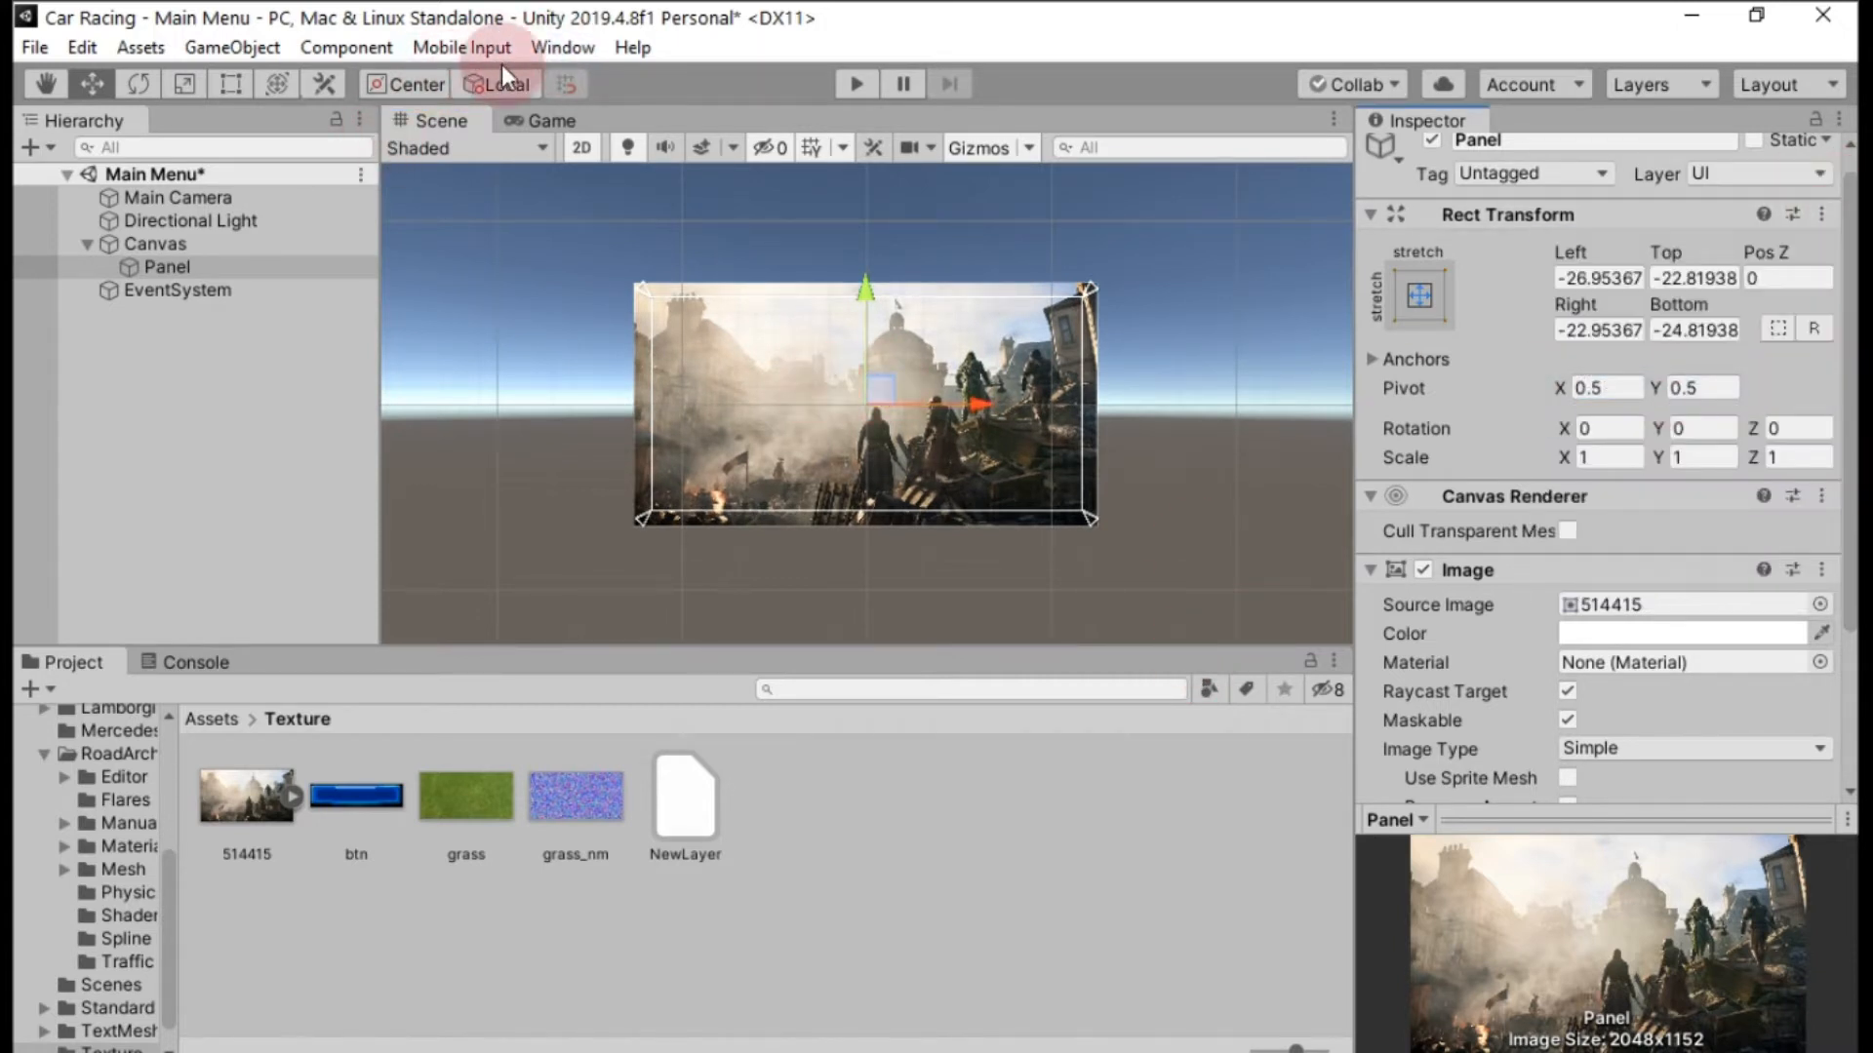
# Open the Animation window and dock it beside the Console.
pyautogui.click(546, 46)
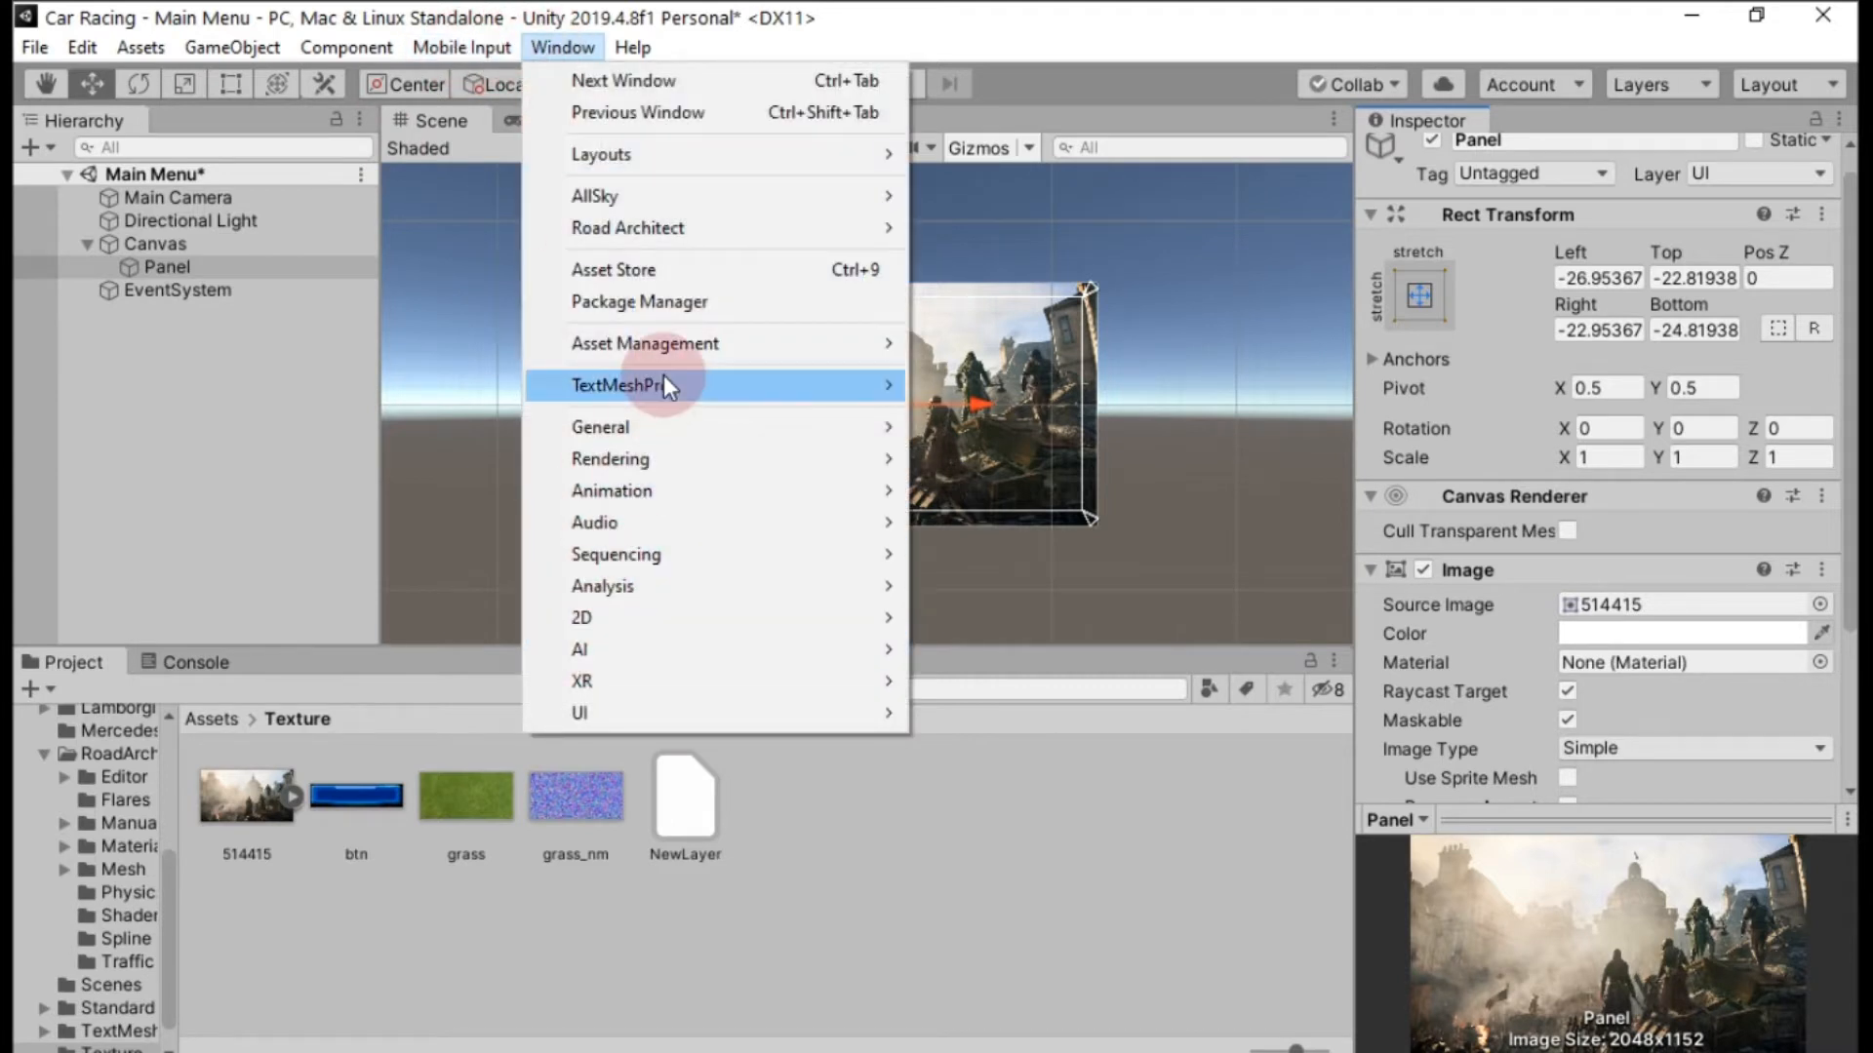
pyautogui.moveTo(656, 491)
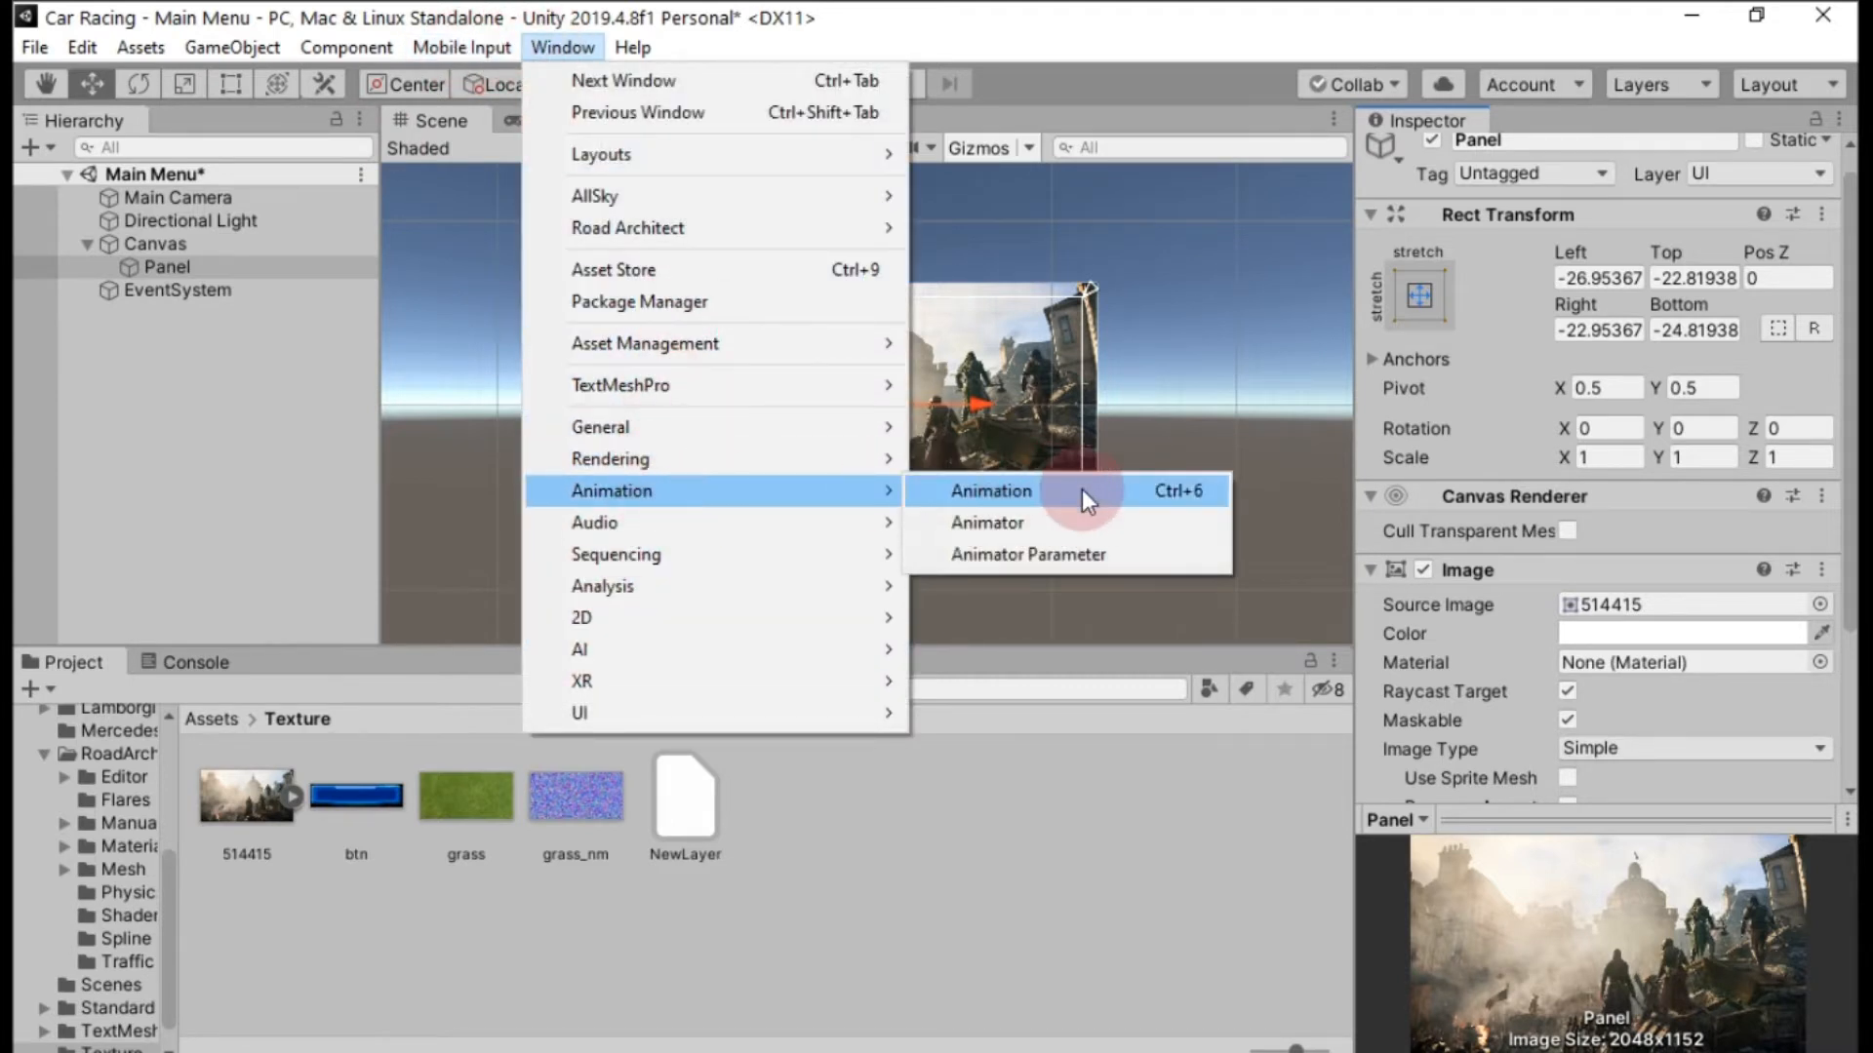
pyautogui.click(1081, 488)
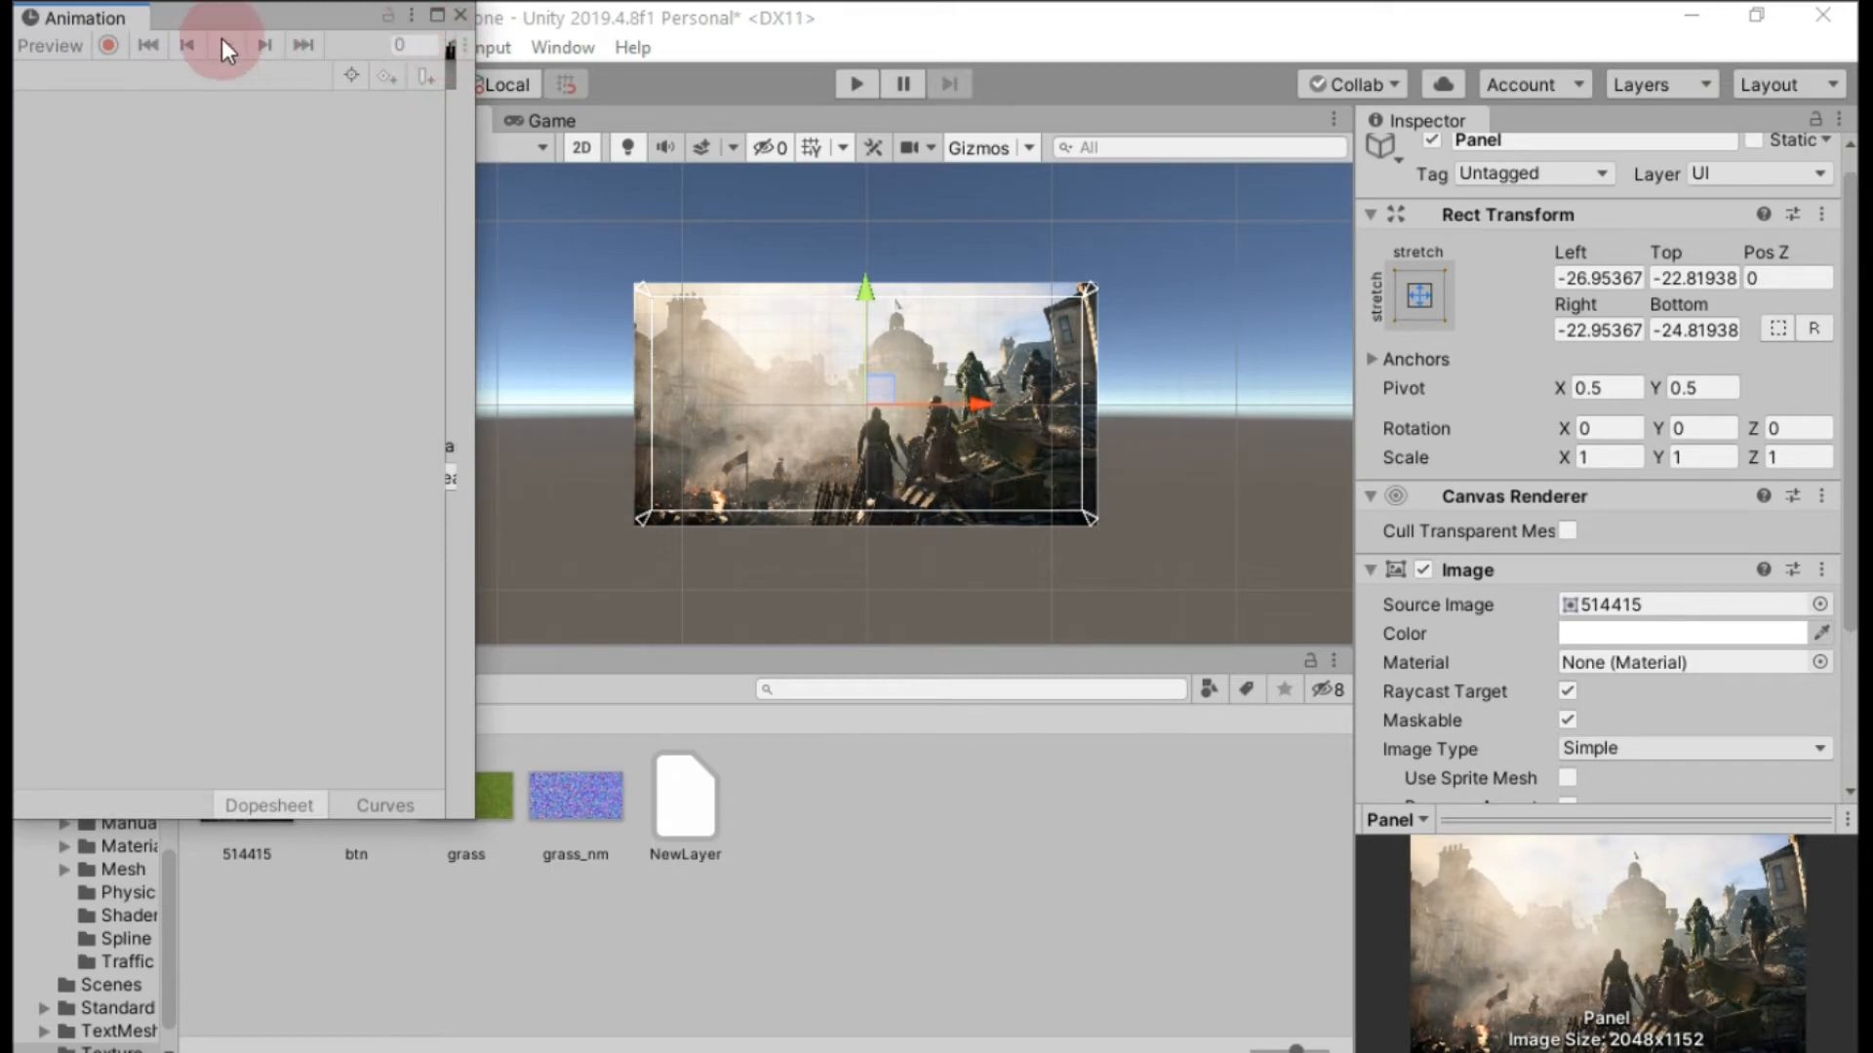
pyautogui.moveTo(117, 20); pyautogui.dragTo(670, 659)
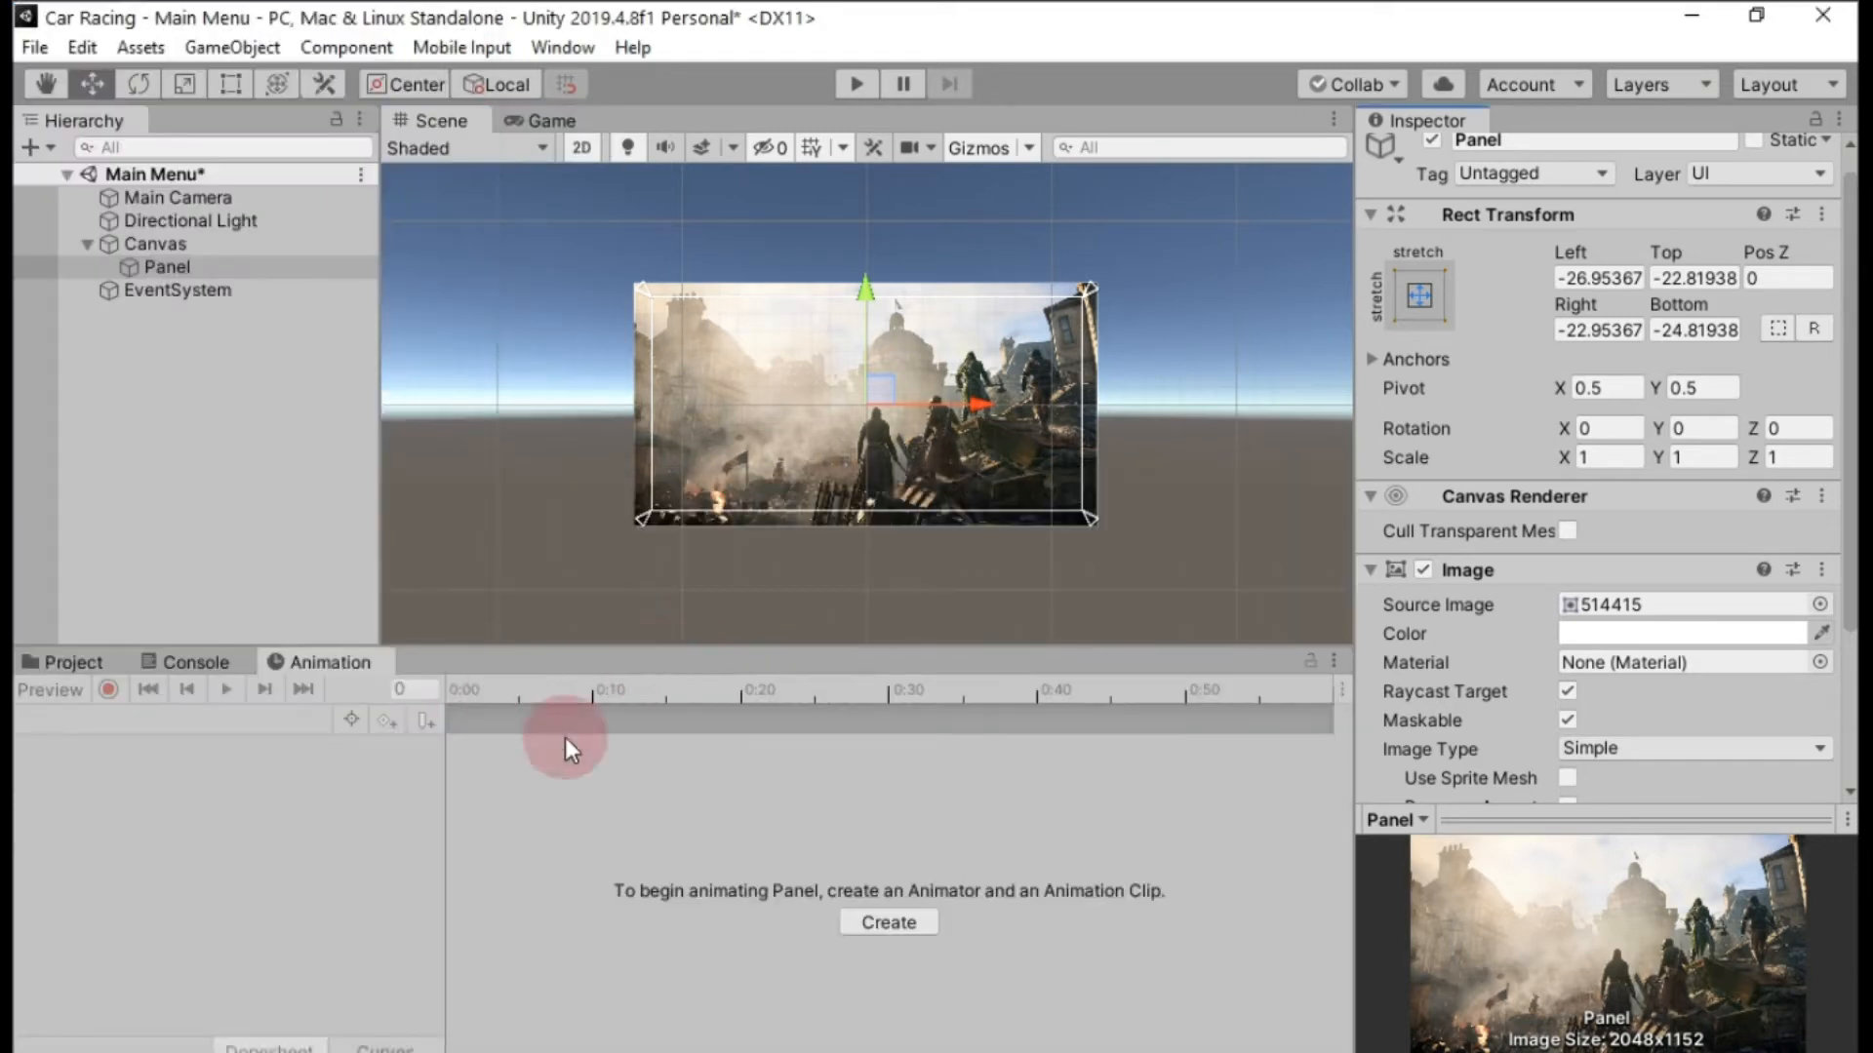
# Create an animation clip for the Panel and save it as bgMove in the Texture folder.
pyautogui.click(891, 933)
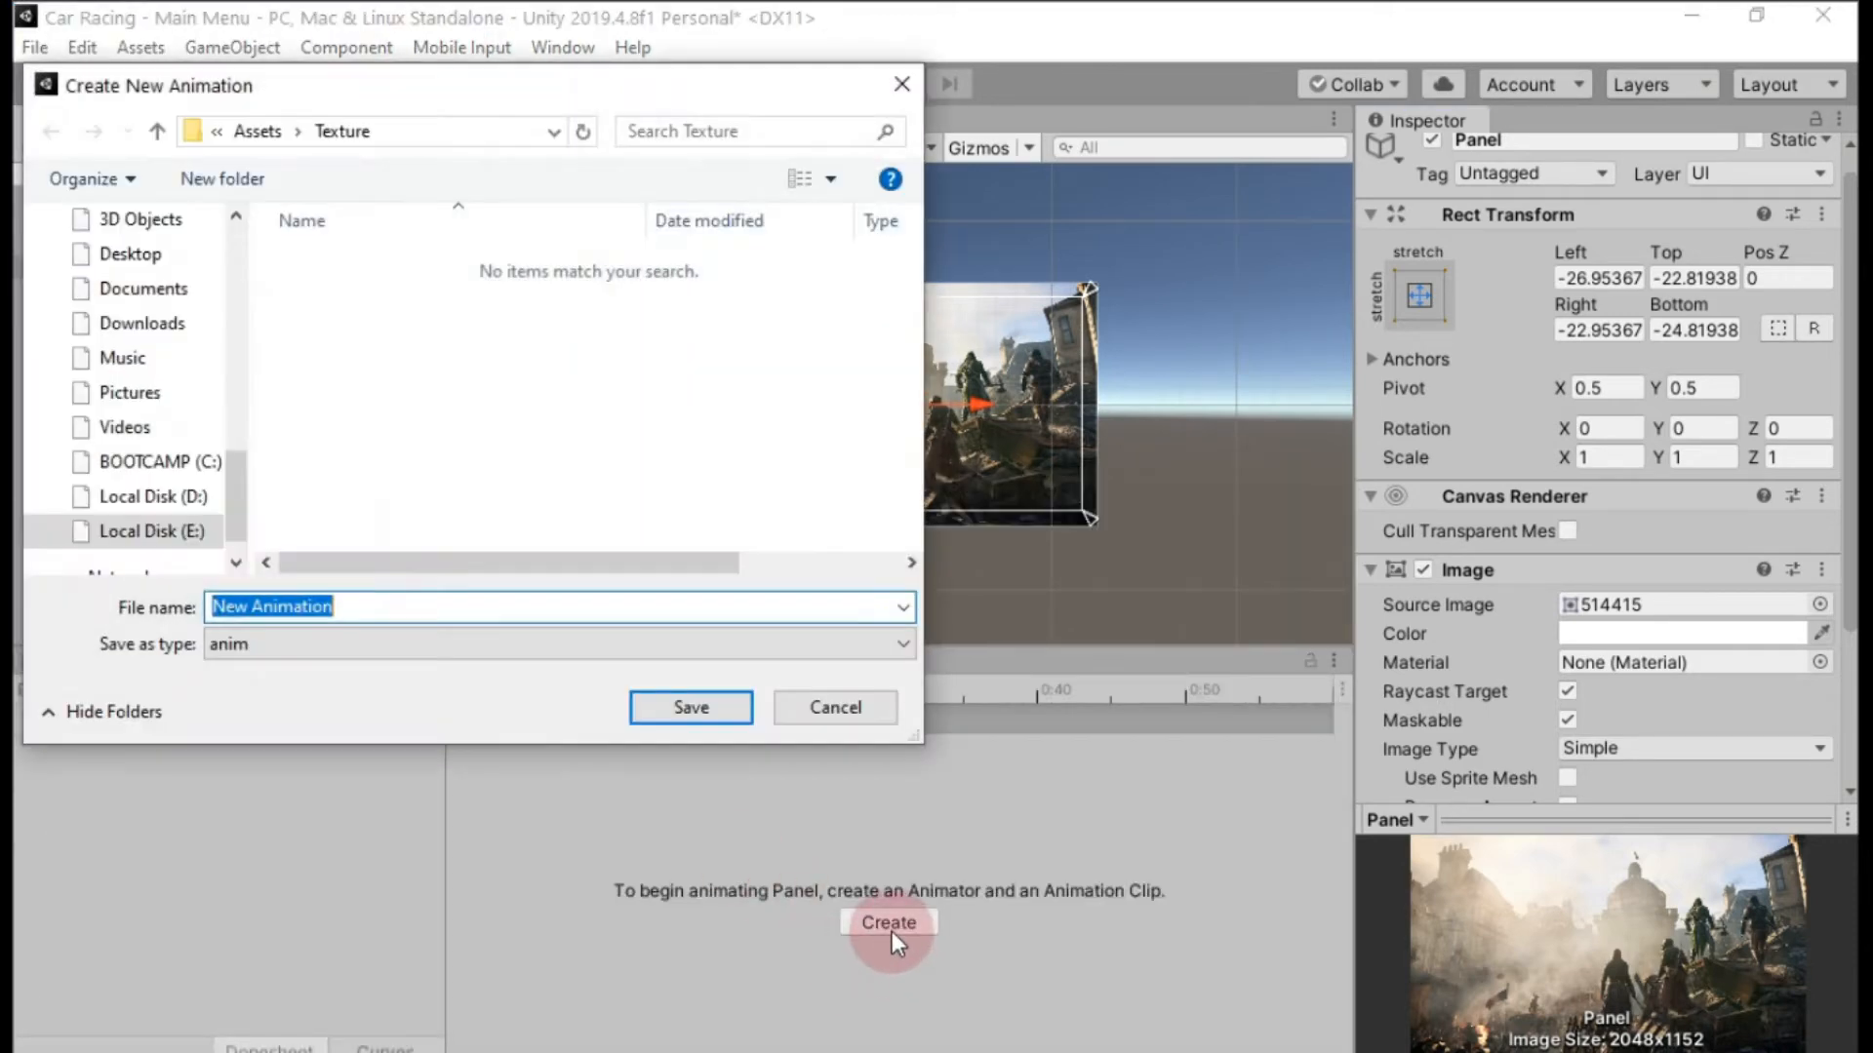
pyautogui.write('b')
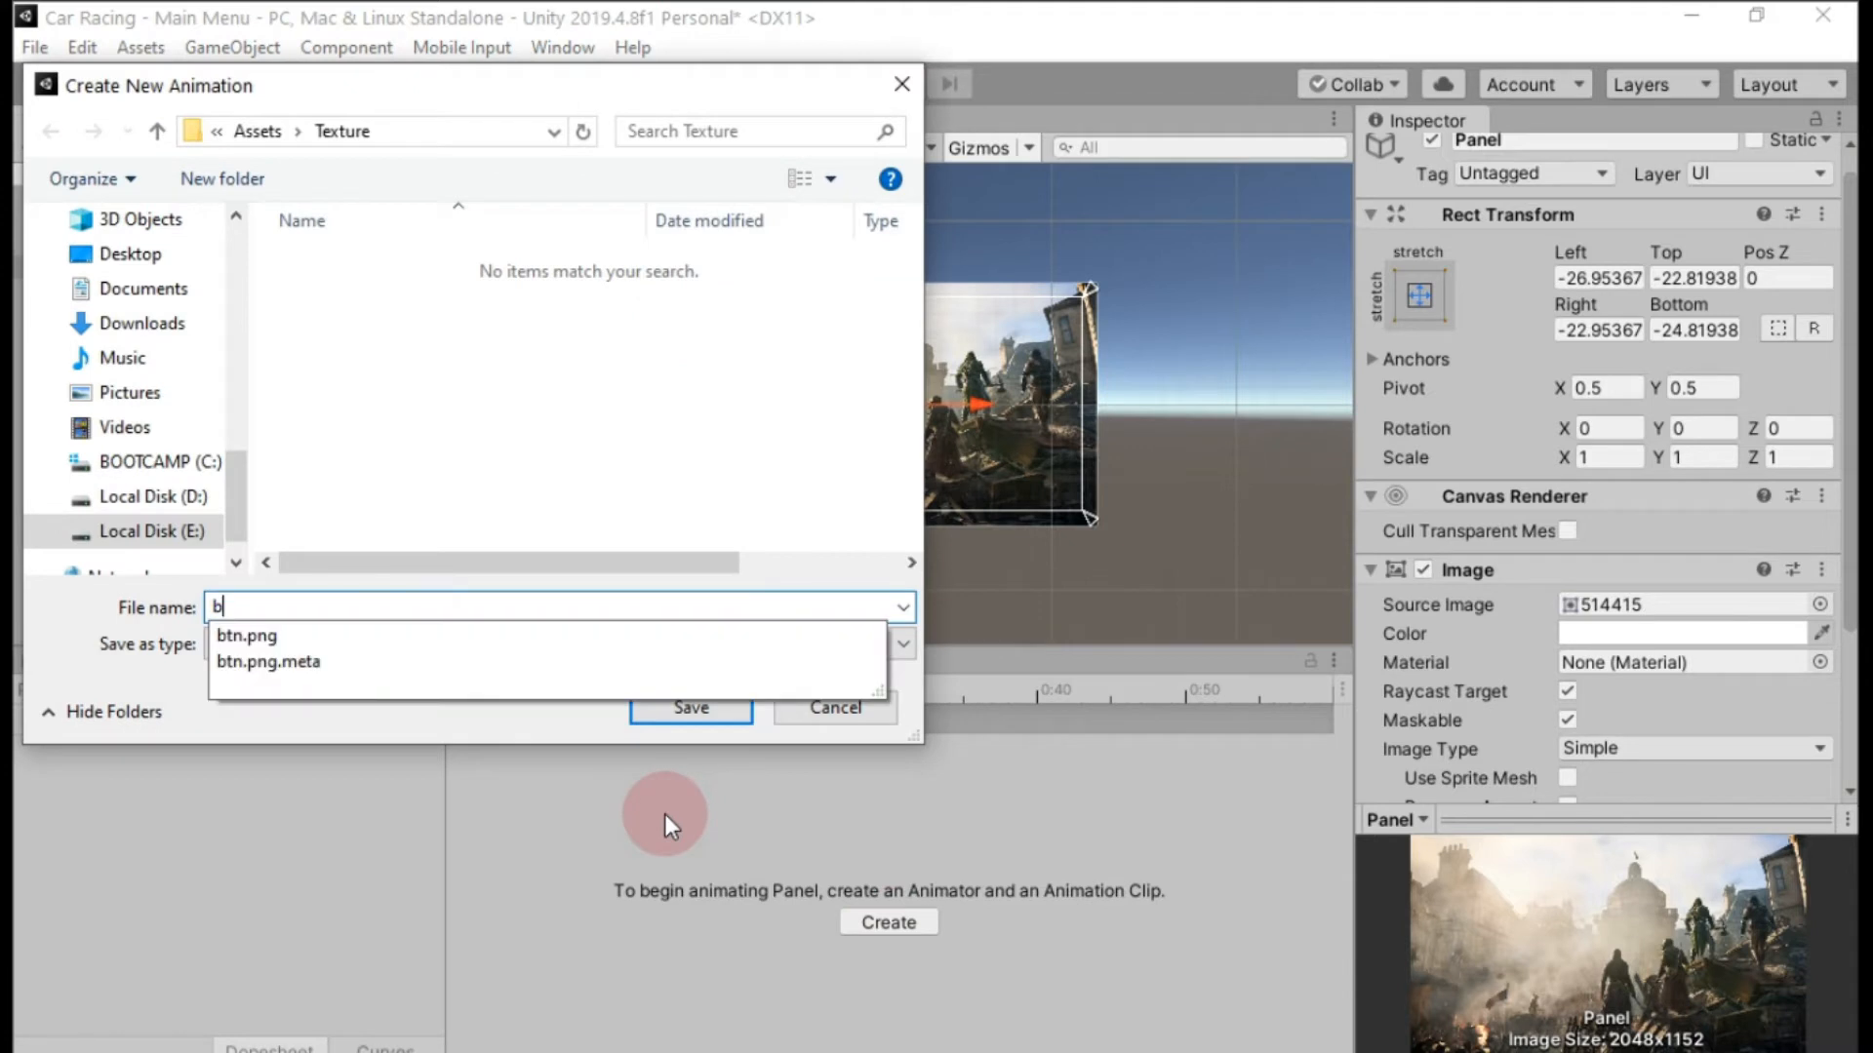
pyautogui.write('gMo')
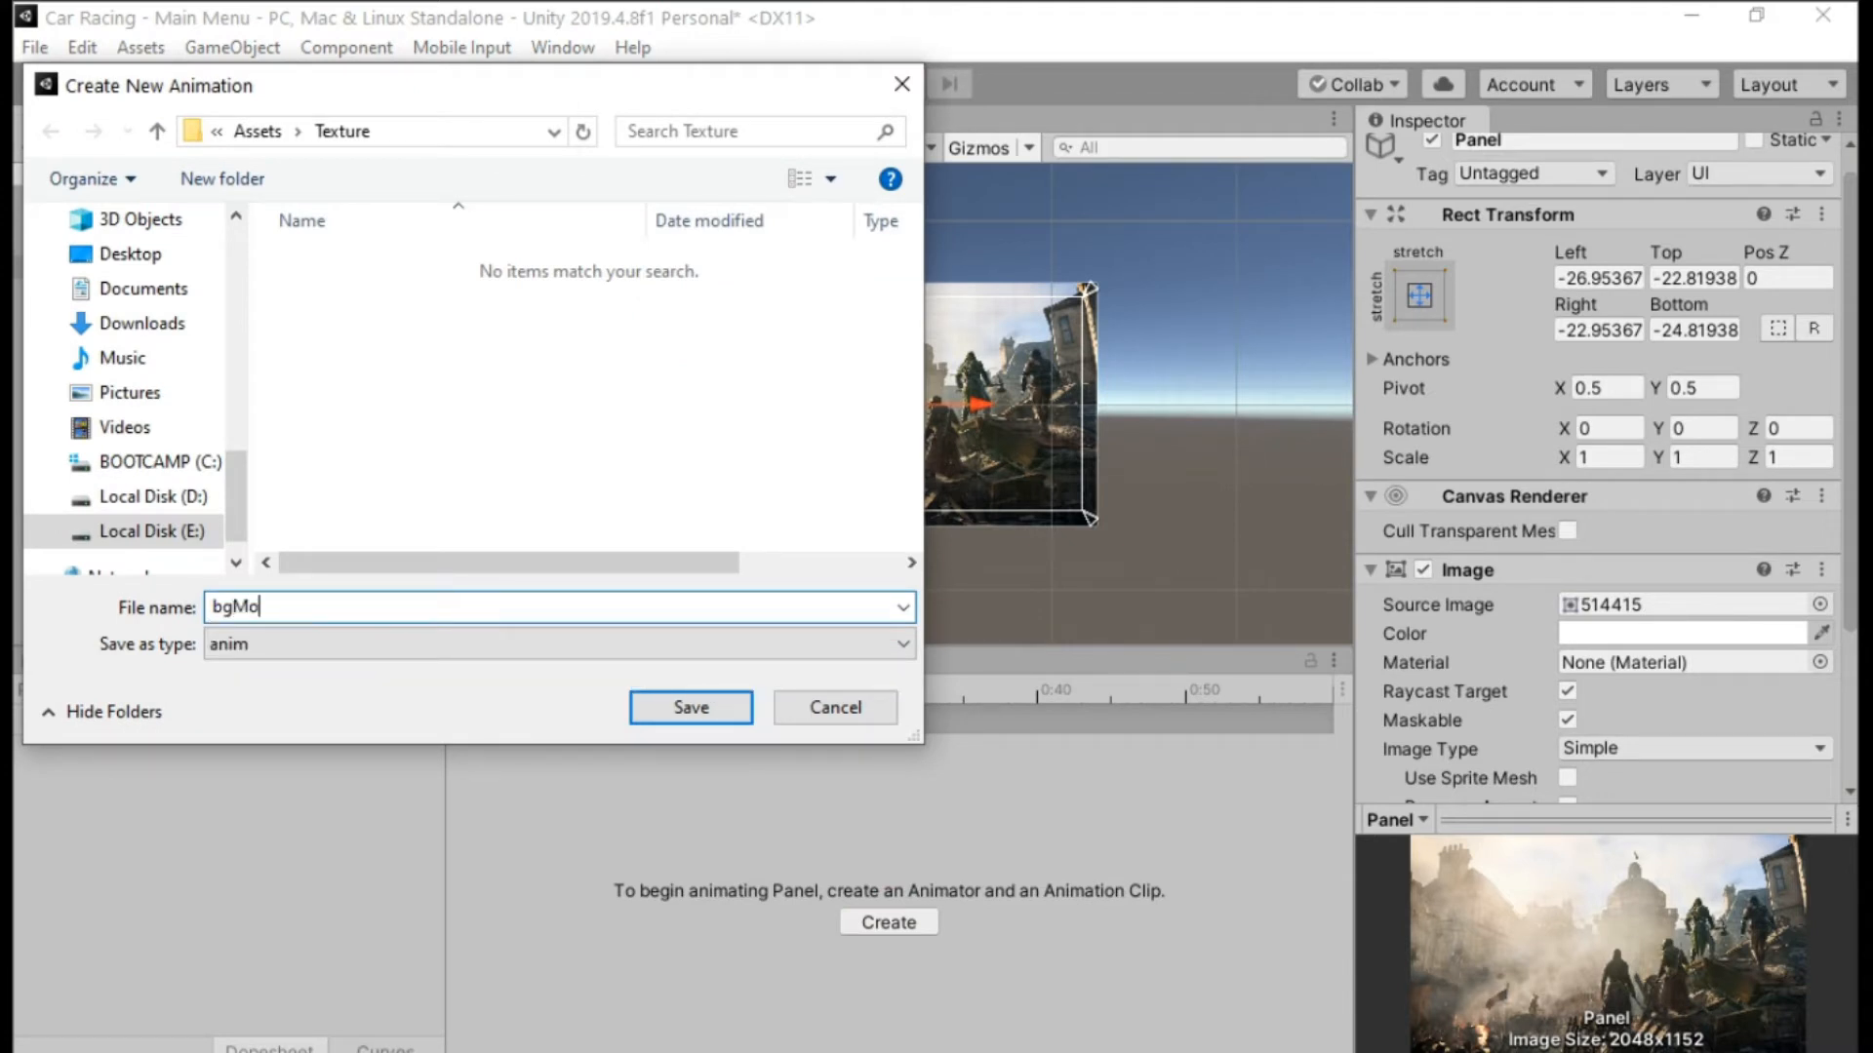
pyautogui.write('vie')
pyautogui.press('Return')
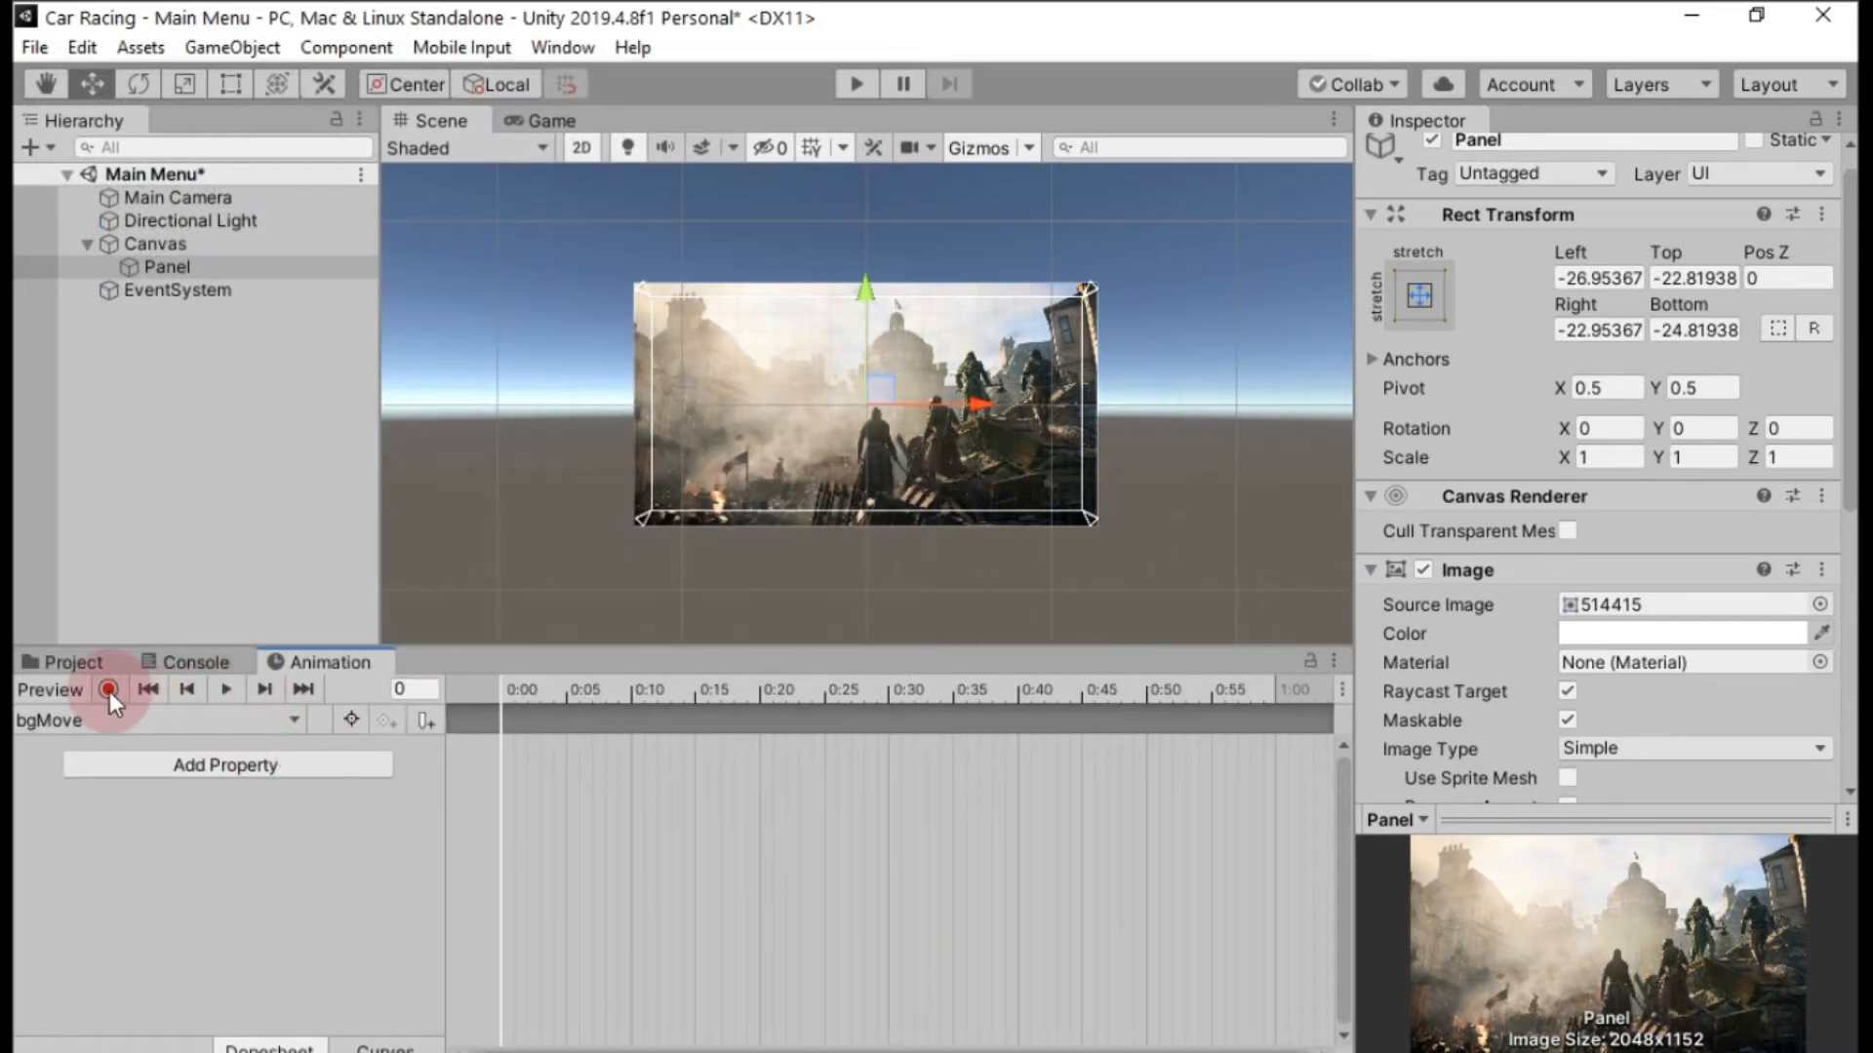
# Start recording and key the Panel's position at frame 0 using the copied Rect Transform values.
pyautogui.click(108, 690)
pyautogui.moveTo(884, 395); pyautogui.dragTo(882, 394)
pyautogui.click(1818, 221)
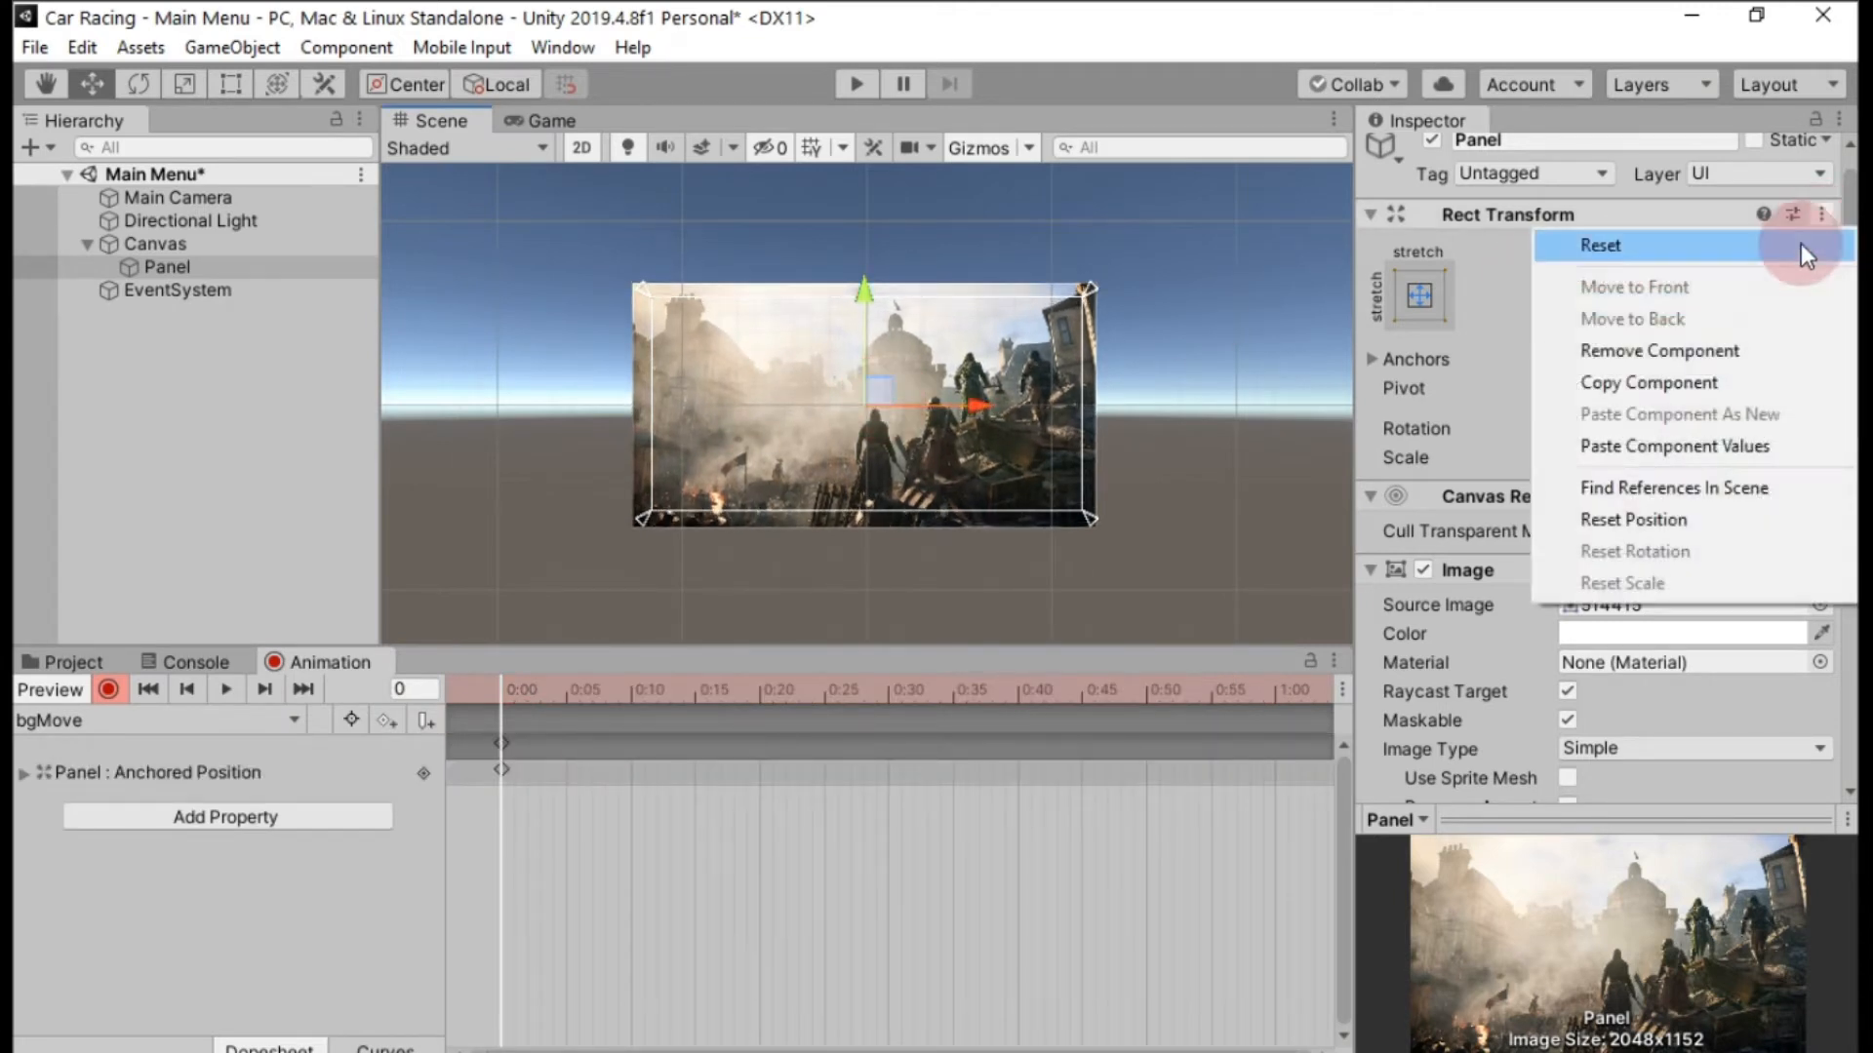
pyautogui.click(1678, 446)
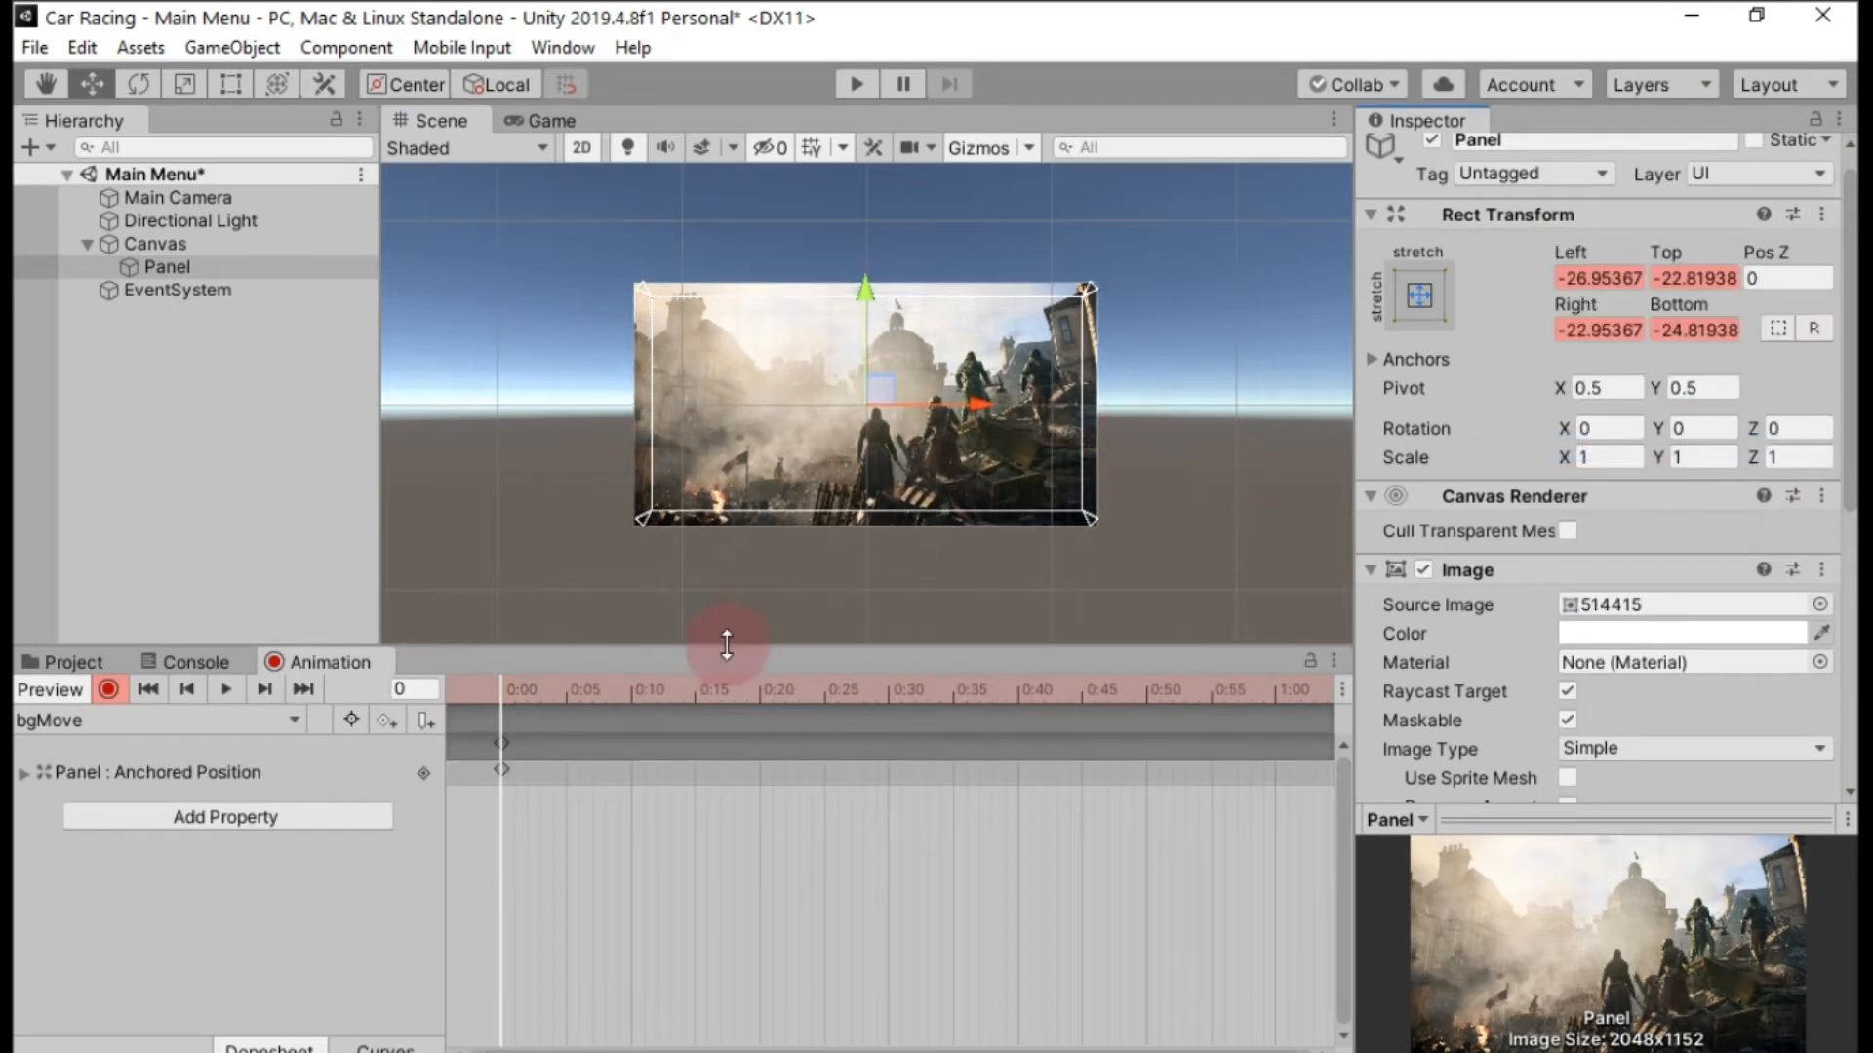
# Key the Panel raised to Top about -46 at frame 15 and lowered to Top about -5 at frame 30.
pyautogui.moveTo(501, 717); pyautogui.dragTo(524, 726)
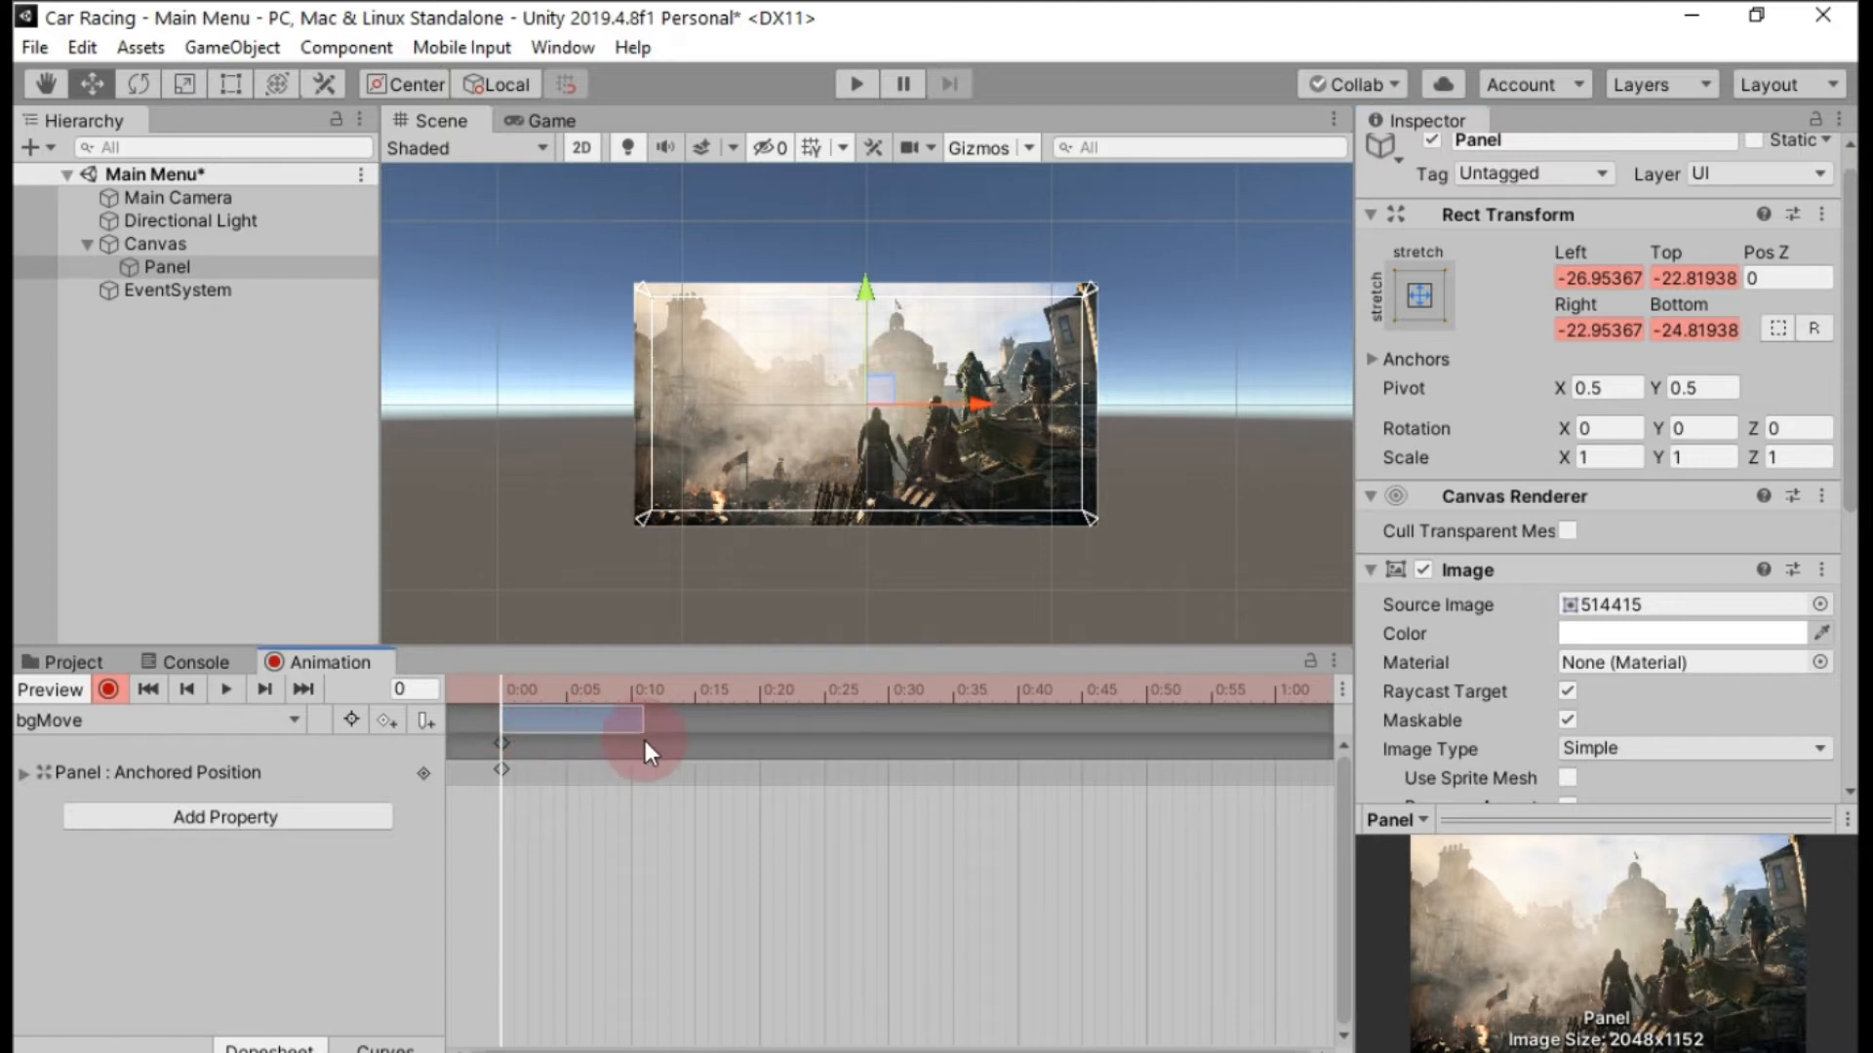
pyautogui.moveTo(645, 743); pyautogui.dragTo(644, 743)
pyautogui.click(477, 689)
pyautogui.moveTo(500, 697); pyautogui.dragTo(691, 726)
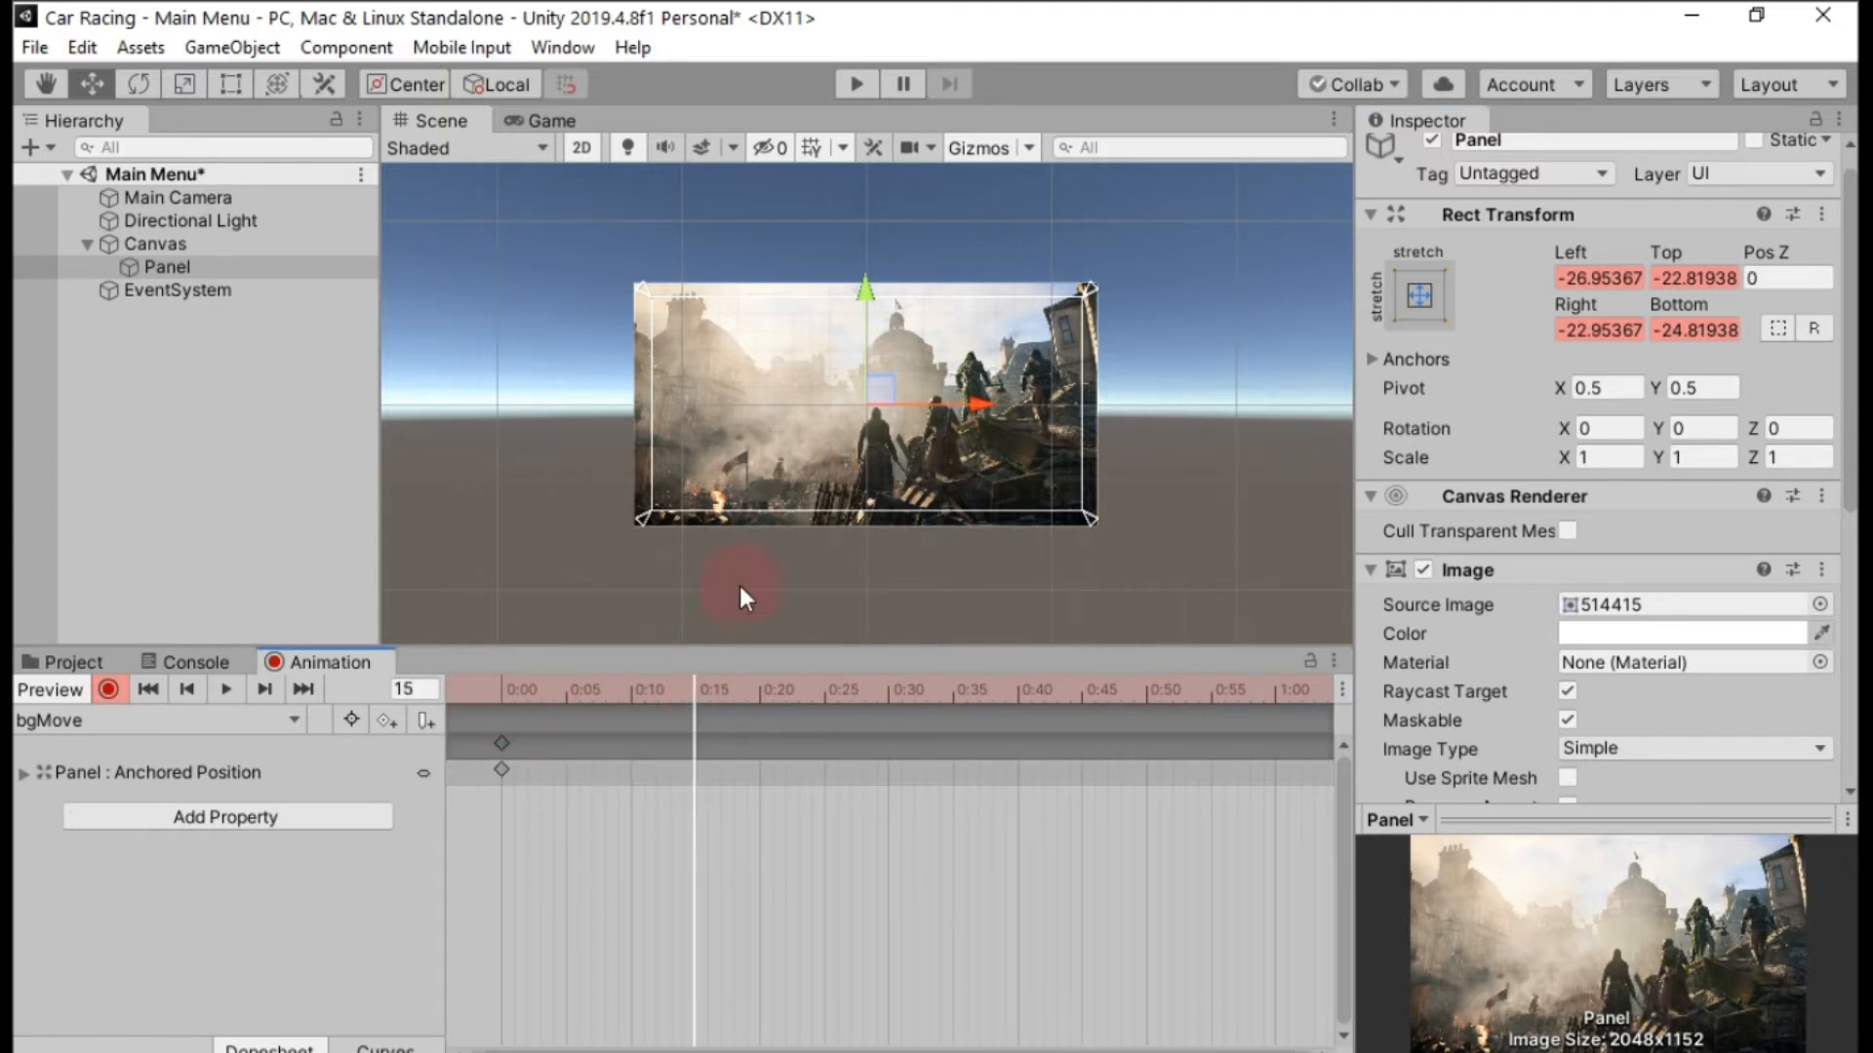
pyautogui.moveTo(868, 293); pyautogui.dragTo(868, 278)
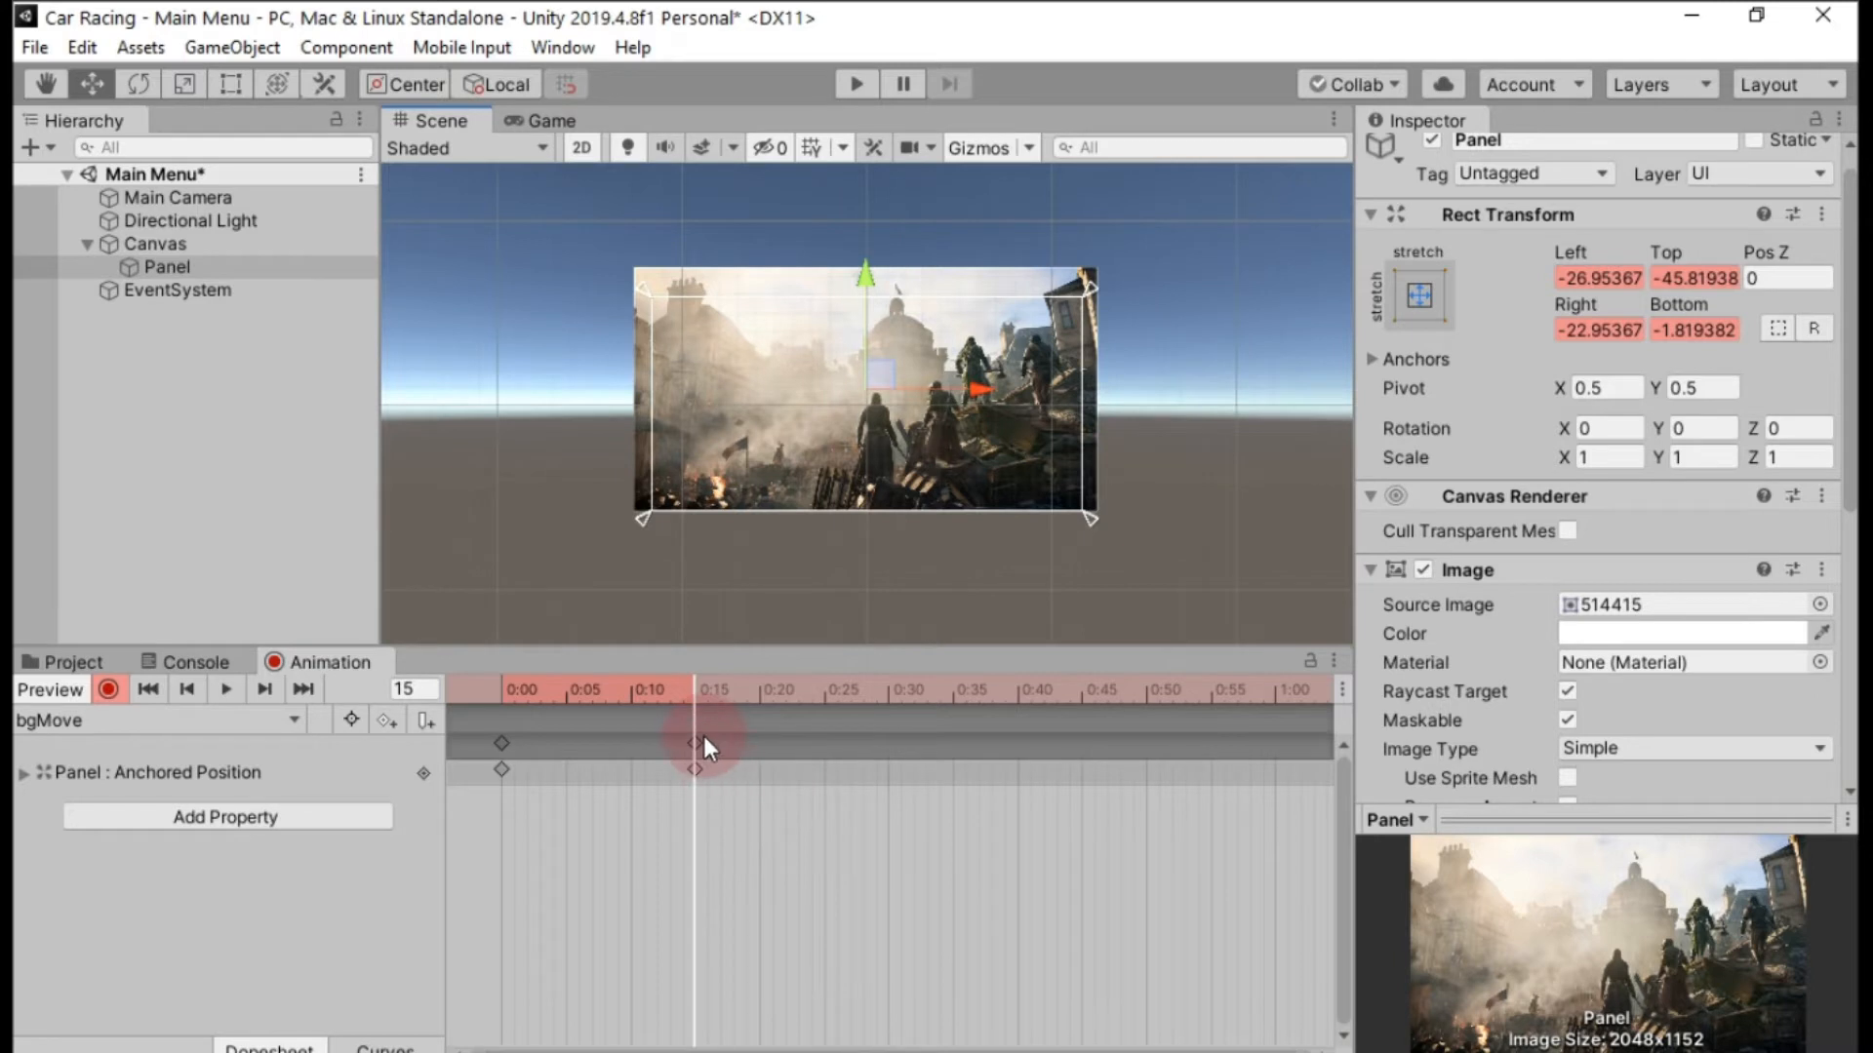
pyautogui.moveTo(699, 701); pyautogui.dragTo(889, 735)
pyautogui.moveTo(864, 281); pyautogui.dragTo(865, 301)
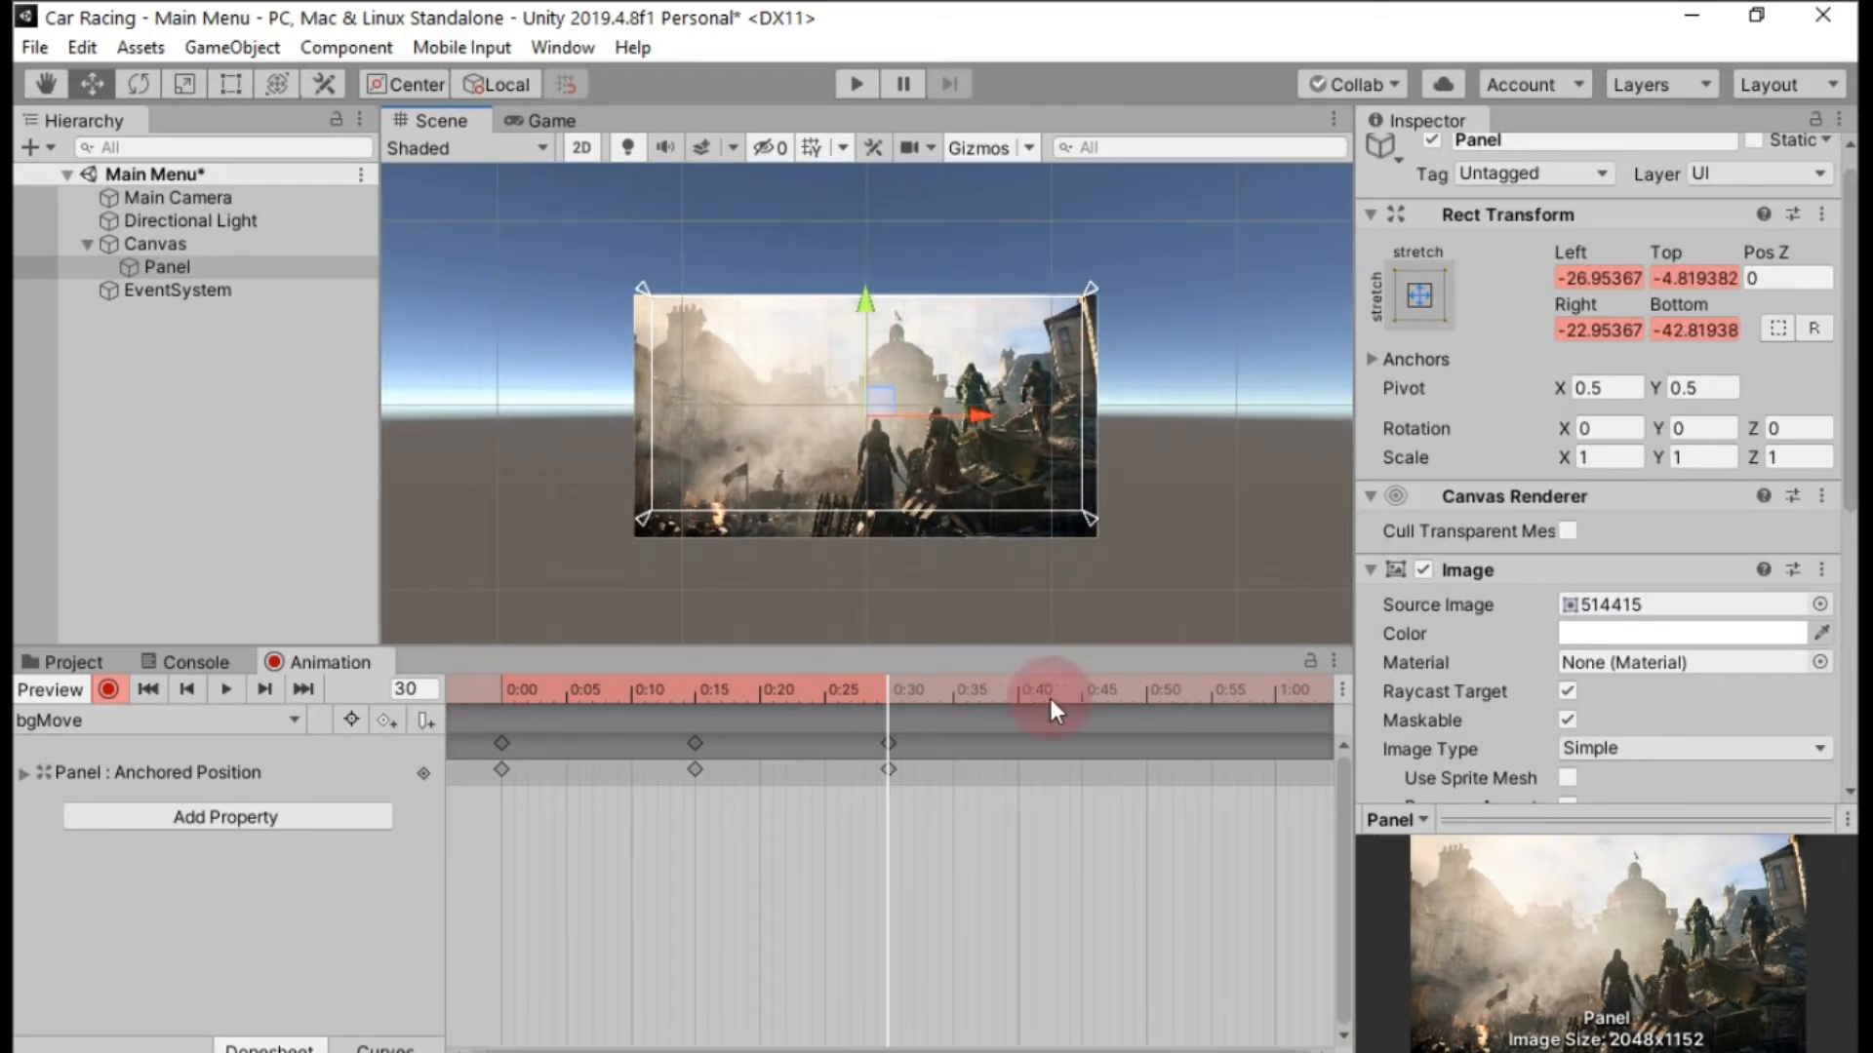
# Key the Panel at frame 45 with its vertical position back at Top about -23 and shifted left to Left about -50.
pyautogui.moveTo(892, 695); pyautogui.dragTo(1081, 722)
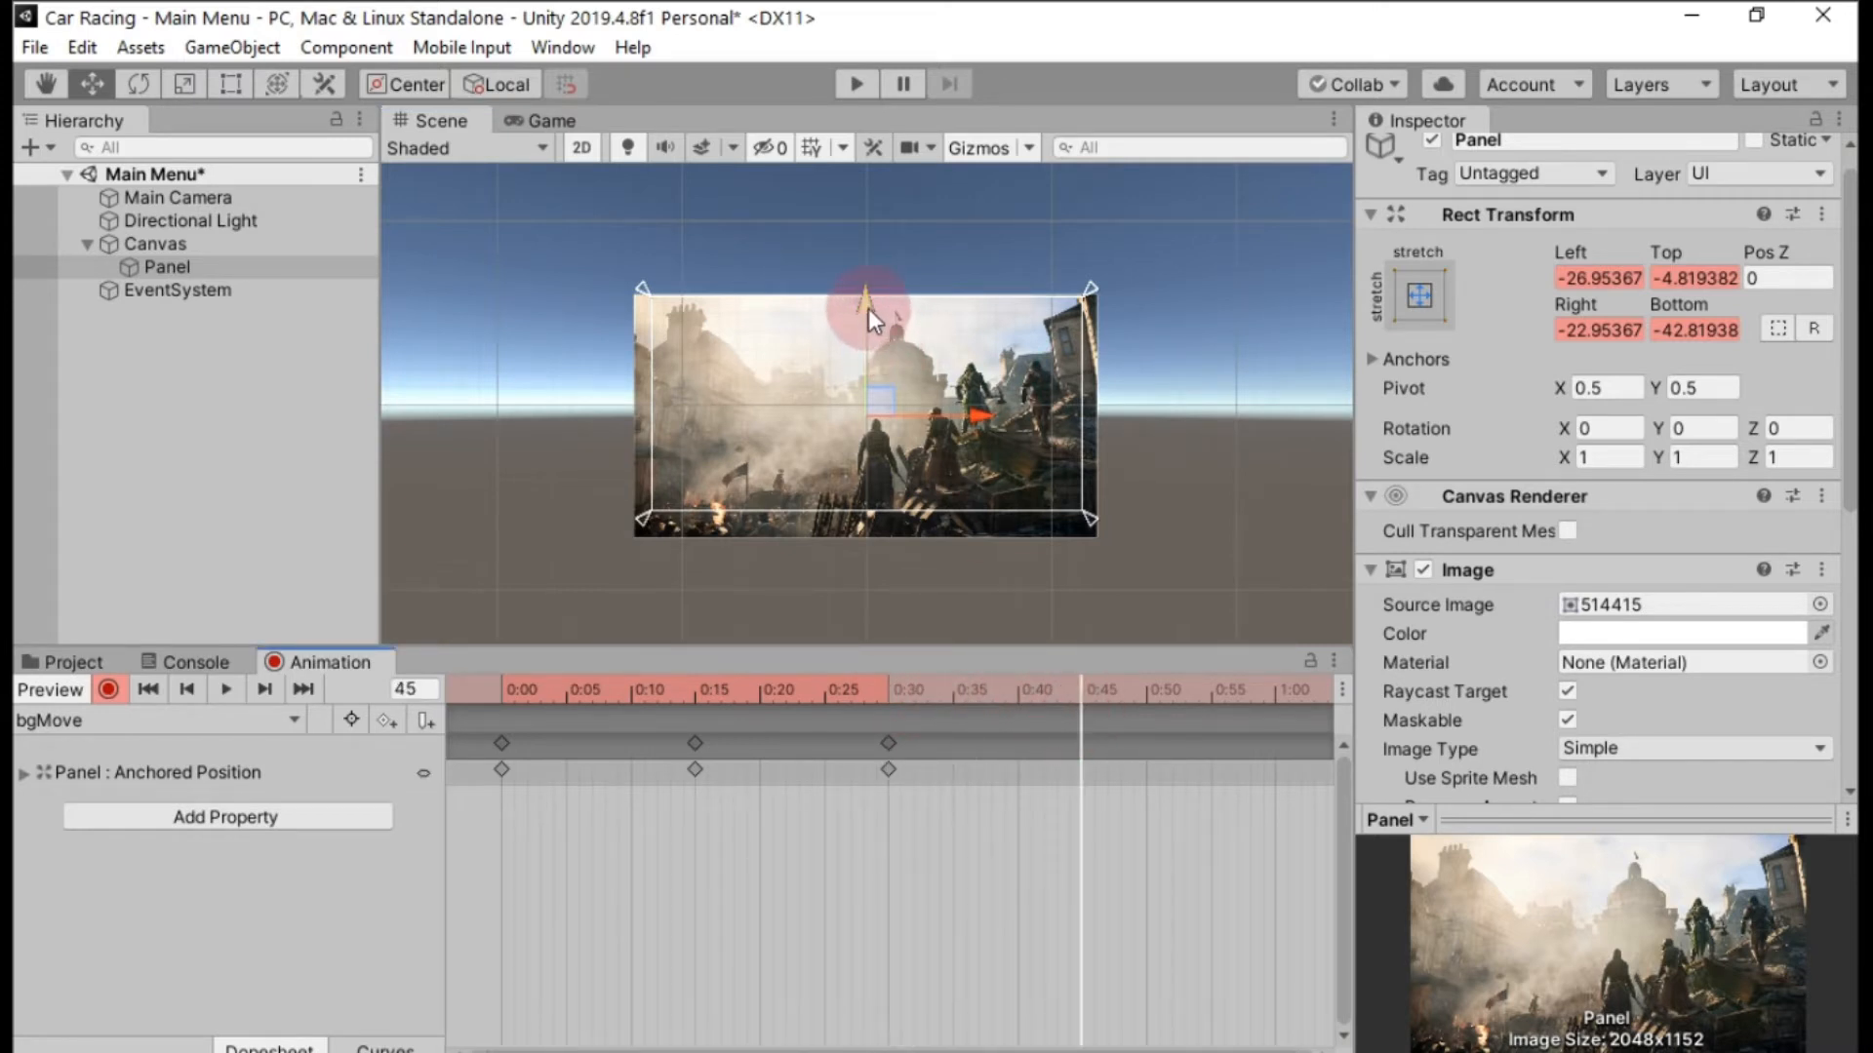
pyautogui.moveTo(868, 306); pyautogui.dragTo(868, 295)
pyautogui.moveTo(968, 404); pyautogui.dragTo(952, 403)
pyautogui.click(1244, 757)
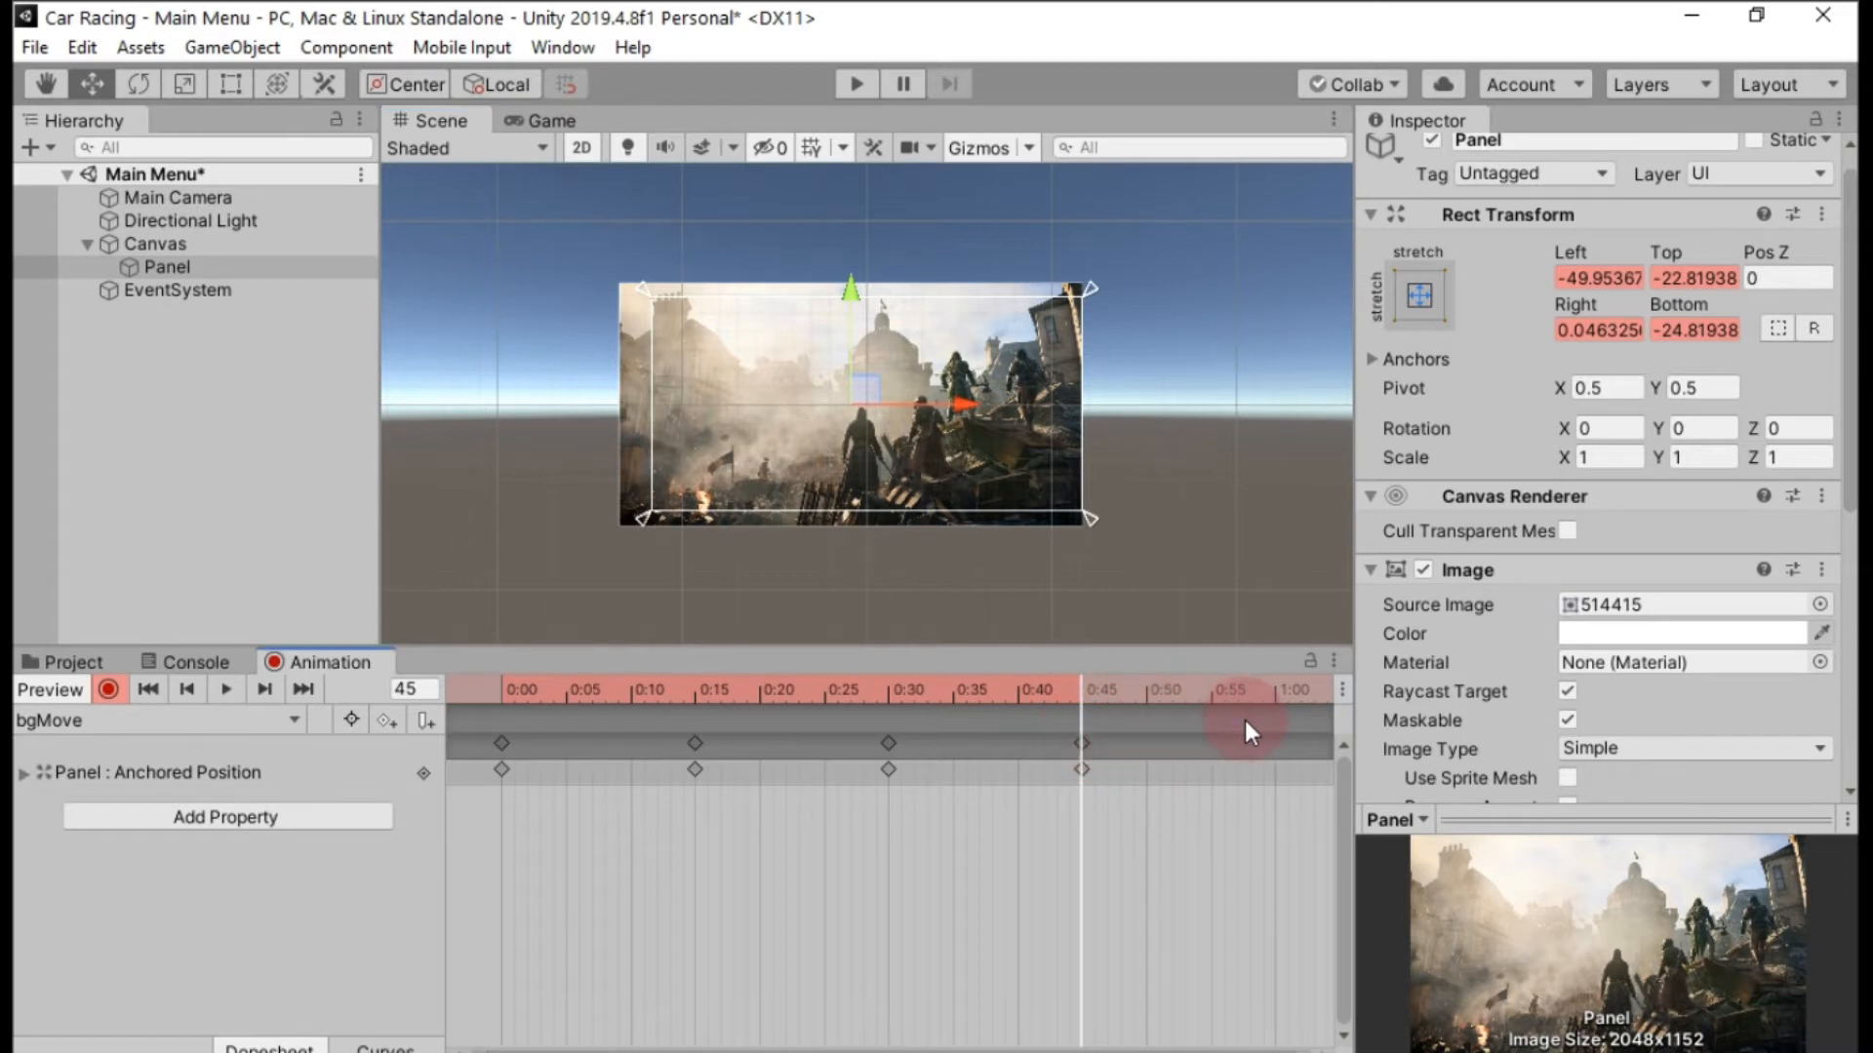
# Key the Panel at frame 60 shifted right to Left about -2.
pyautogui.moveTo(1079, 695); pyautogui.dragTo(1272, 699)
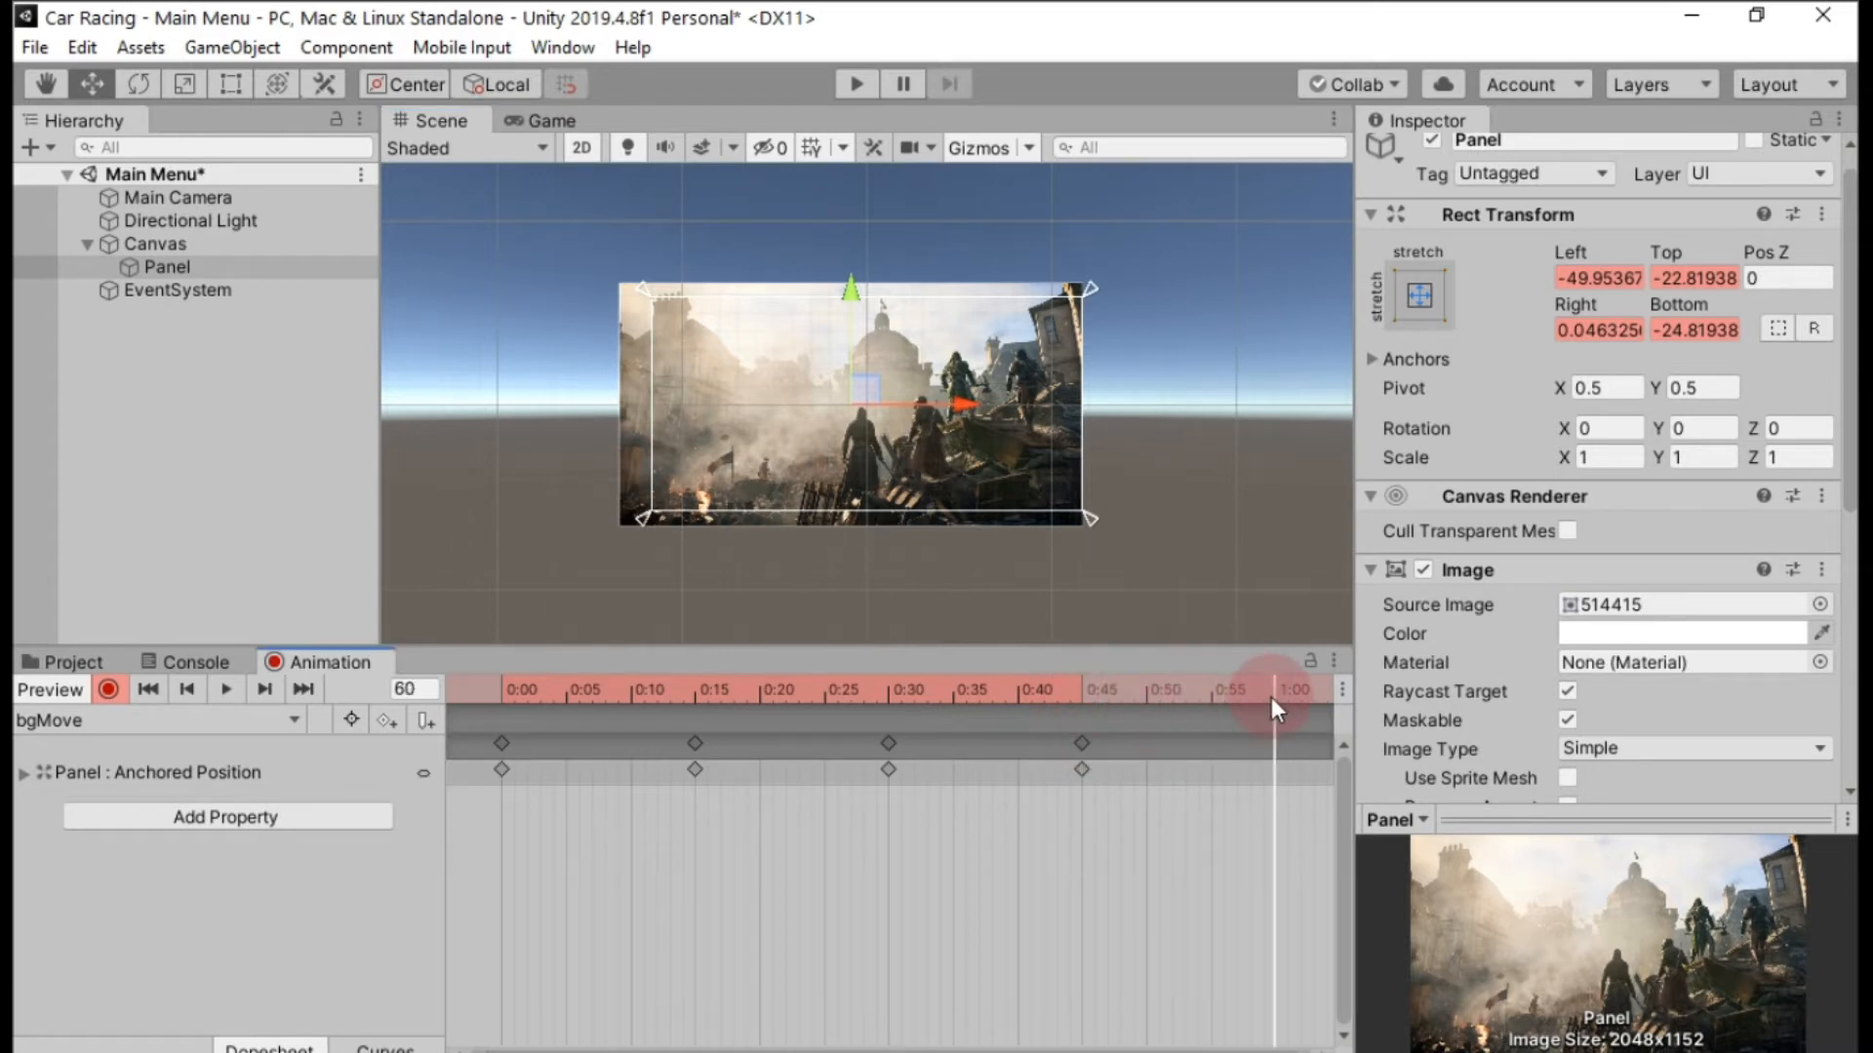
pyautogui.moveTo(967, 402); pyautogui.dragTo(997, 404)
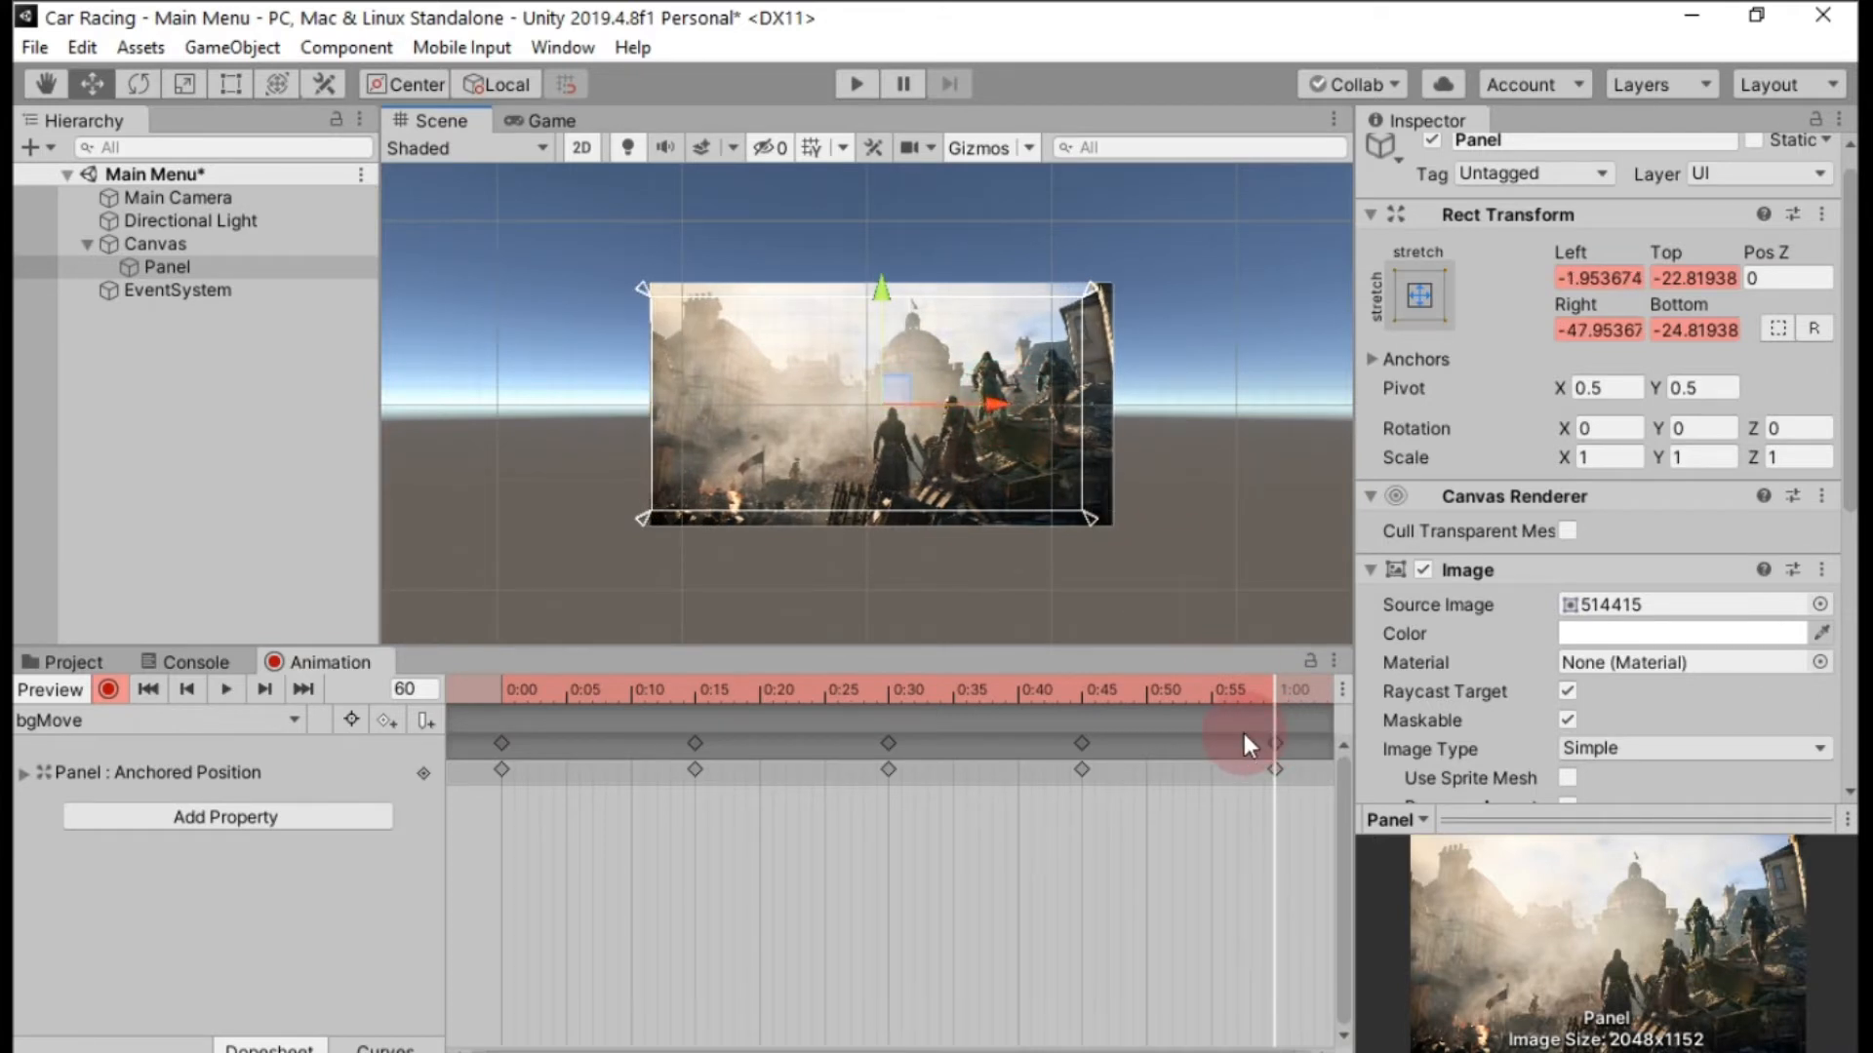
# Copy the Panel's frame 0 keyframe to frame 75 so the bgMove clip ends at its starting position.
pyautogui.scroll(-3, 1203, 882)
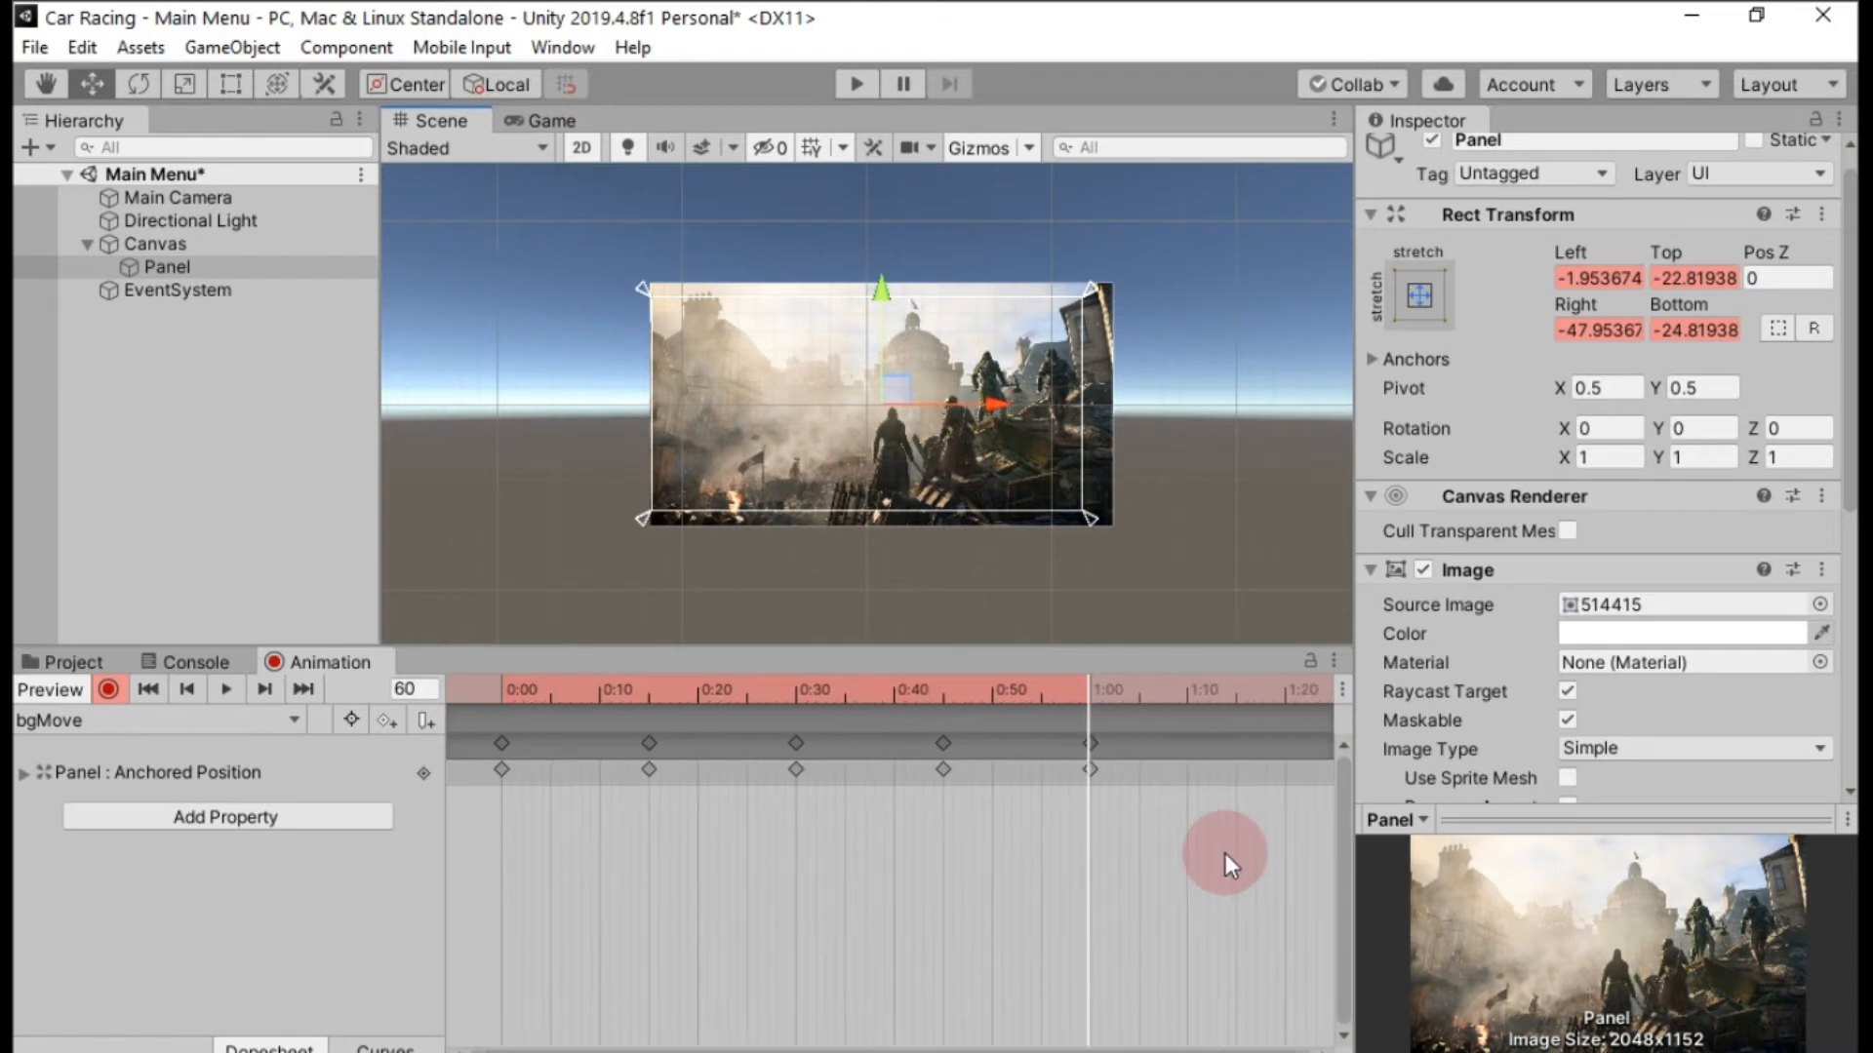
pyautogui.moveTo(1096, 713); pyautogui.dragTo(1242, 709)
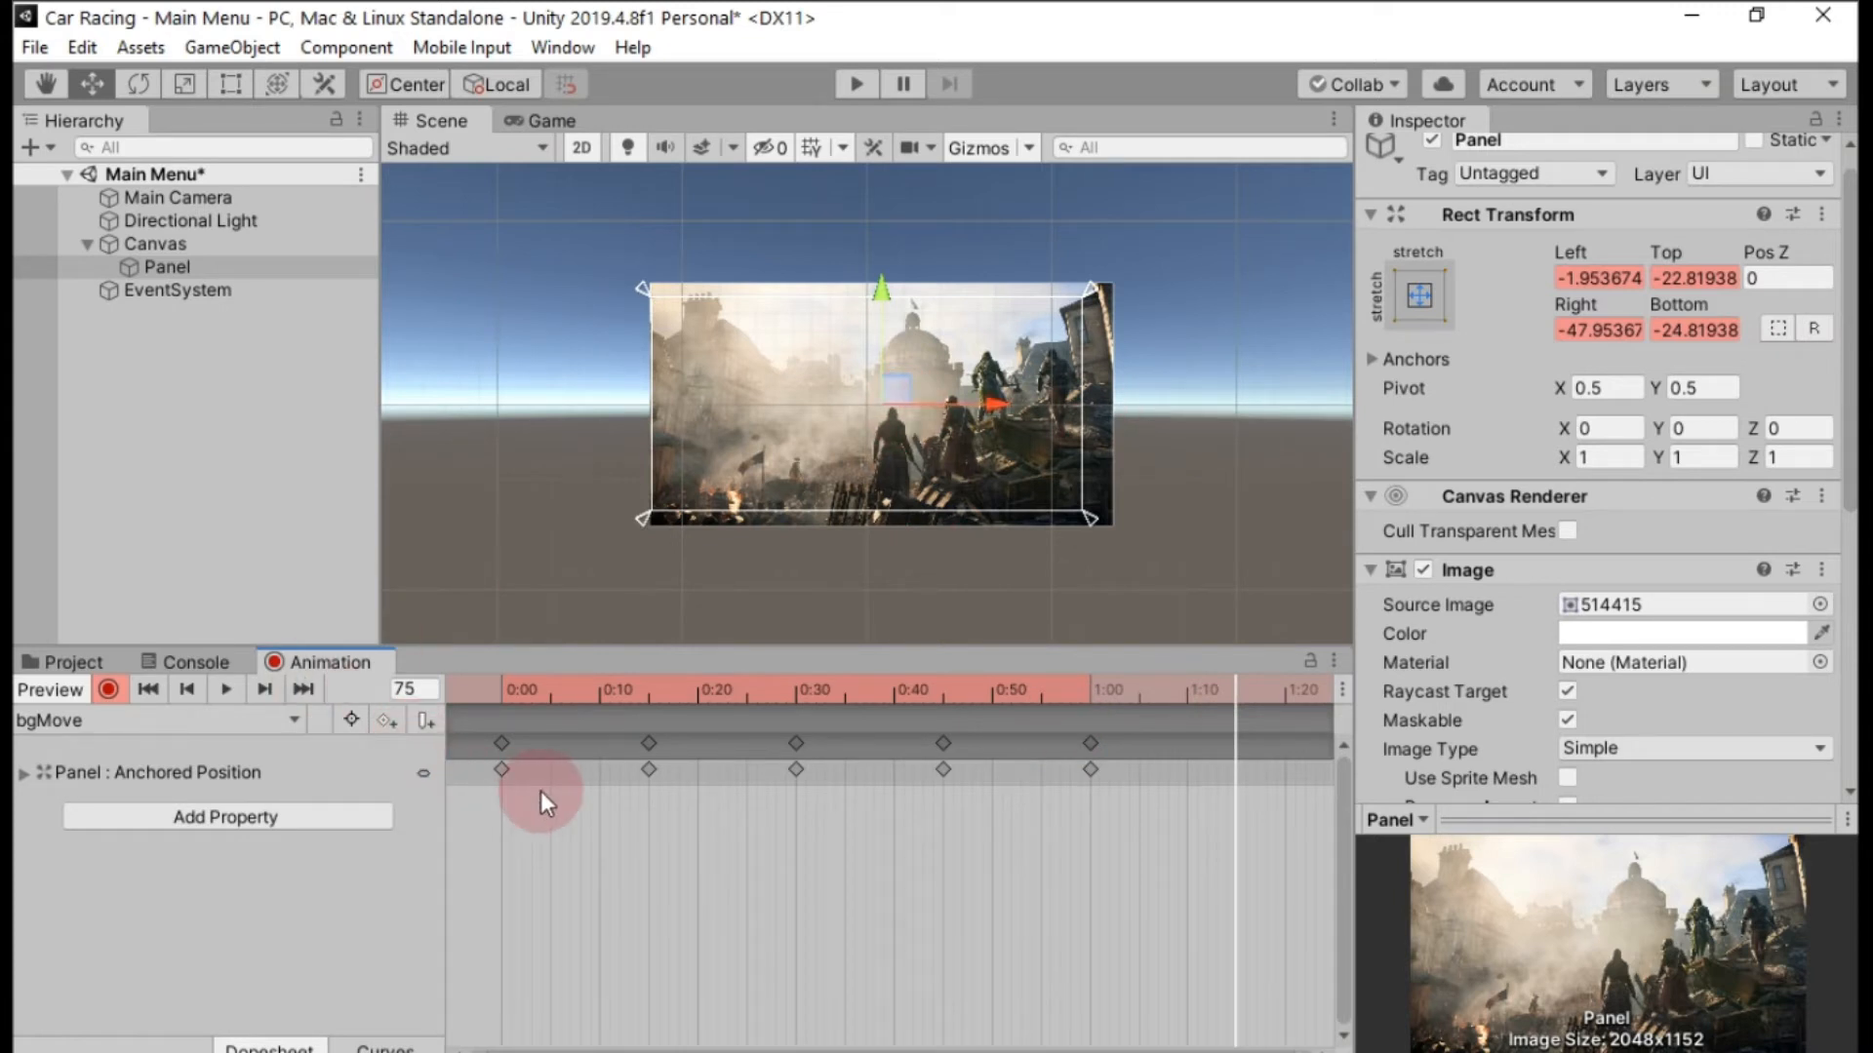
pyautogui.scroll(-3, 541, 792)
pyautogui.click(498, 770)
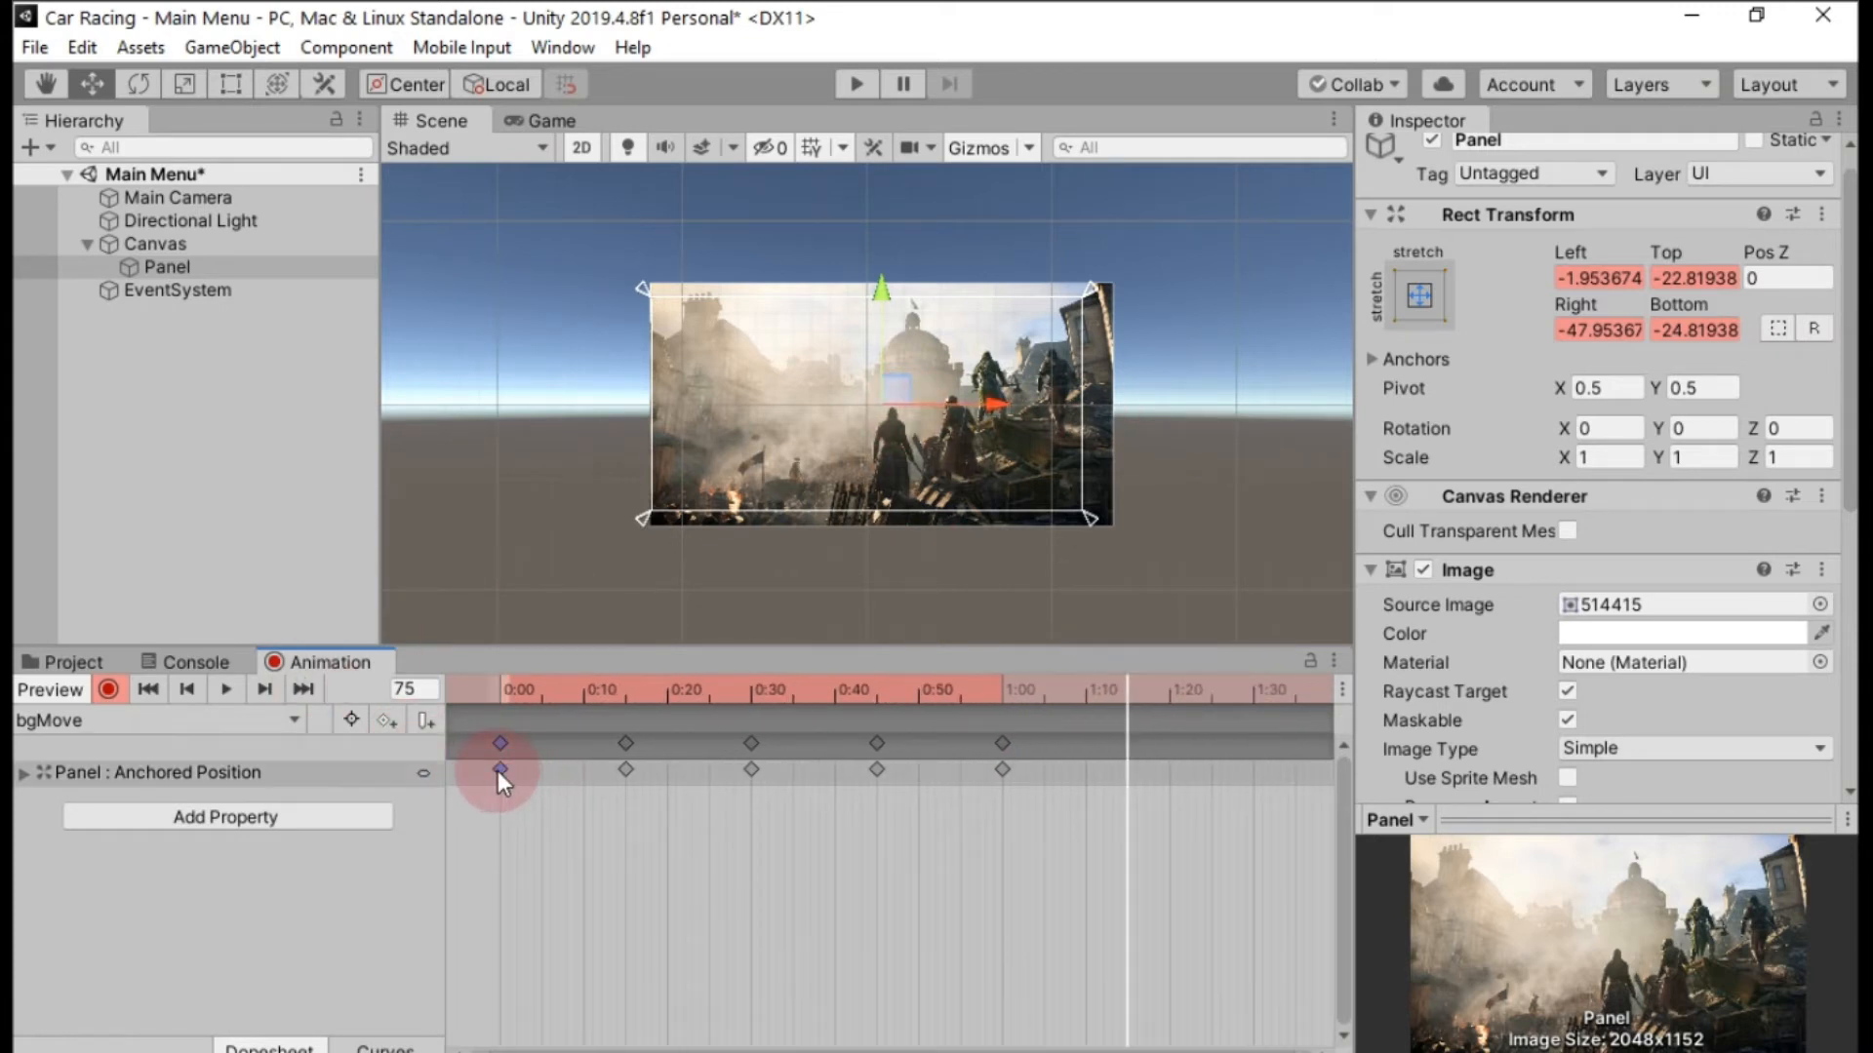
pyautogui.hotkey('ctrl', 'c')
pyautogui.hotkey('ctrl', 'v')
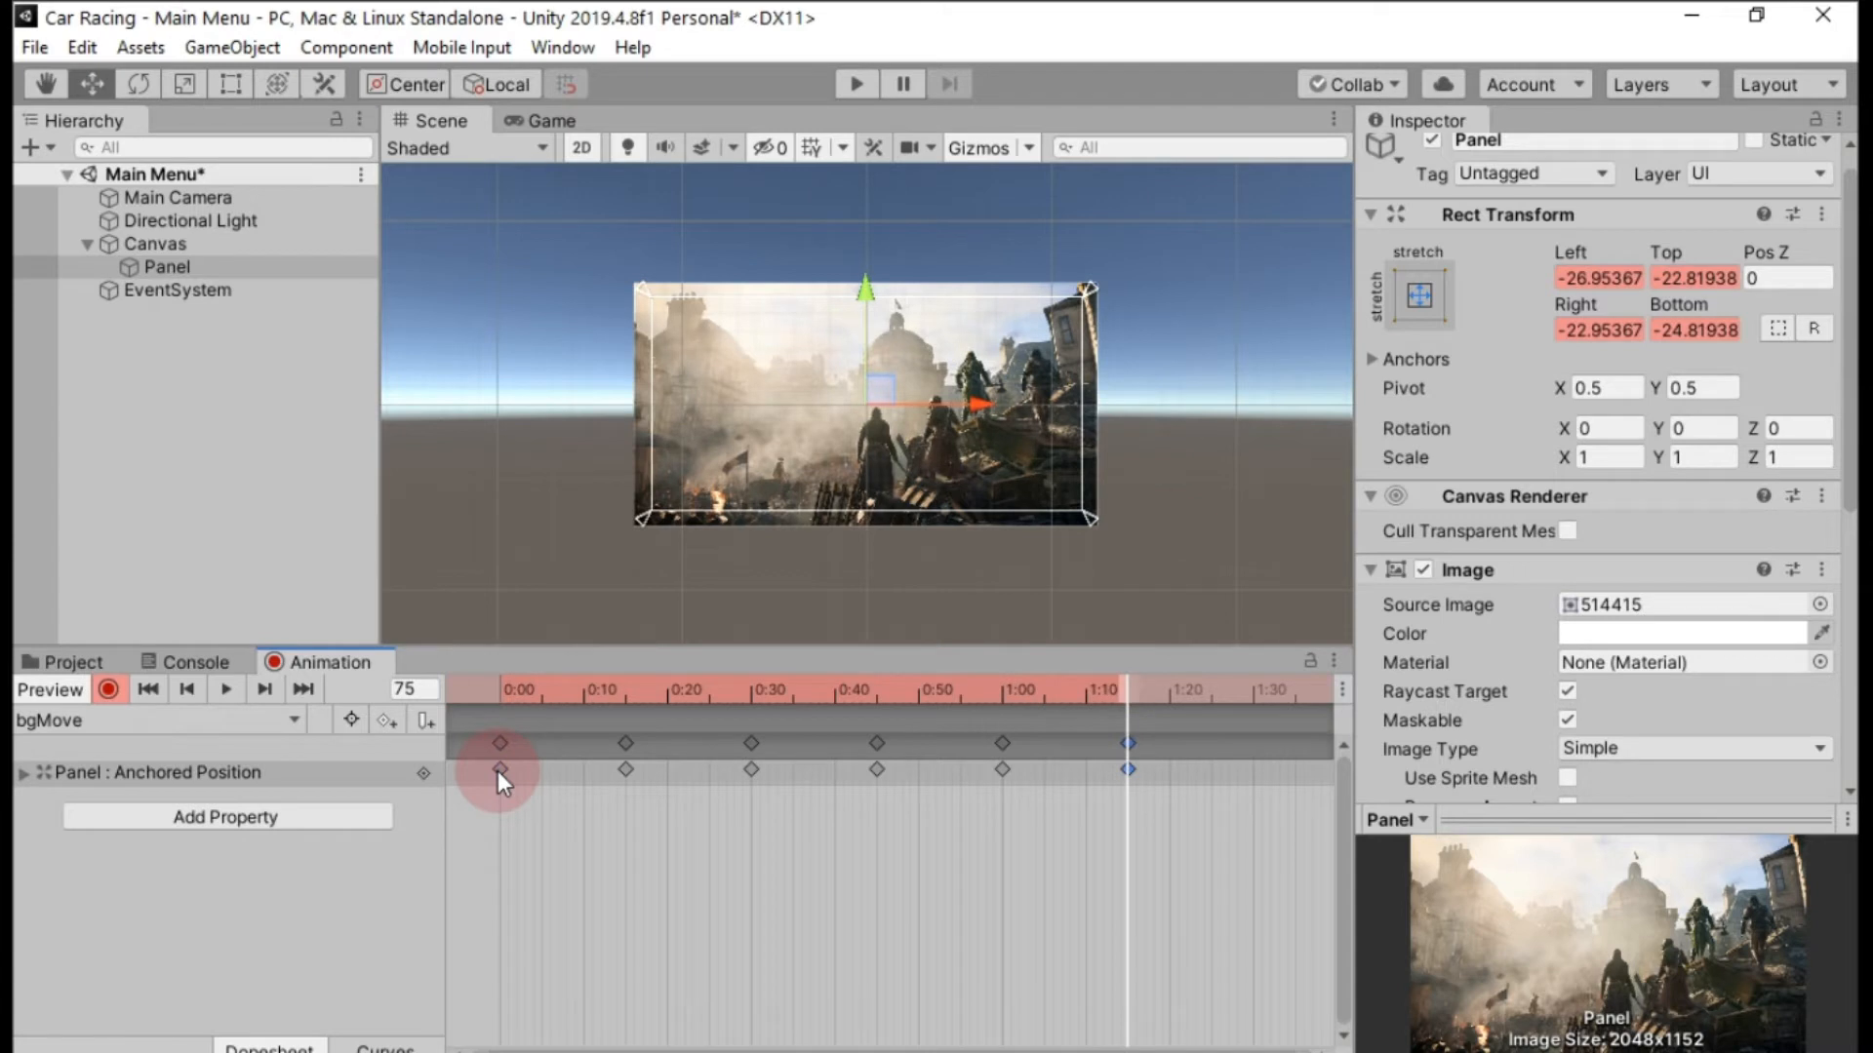
# Stop recording the animation and run the scene briefly to preview the background movement.
pyautogui.click(109, 689)
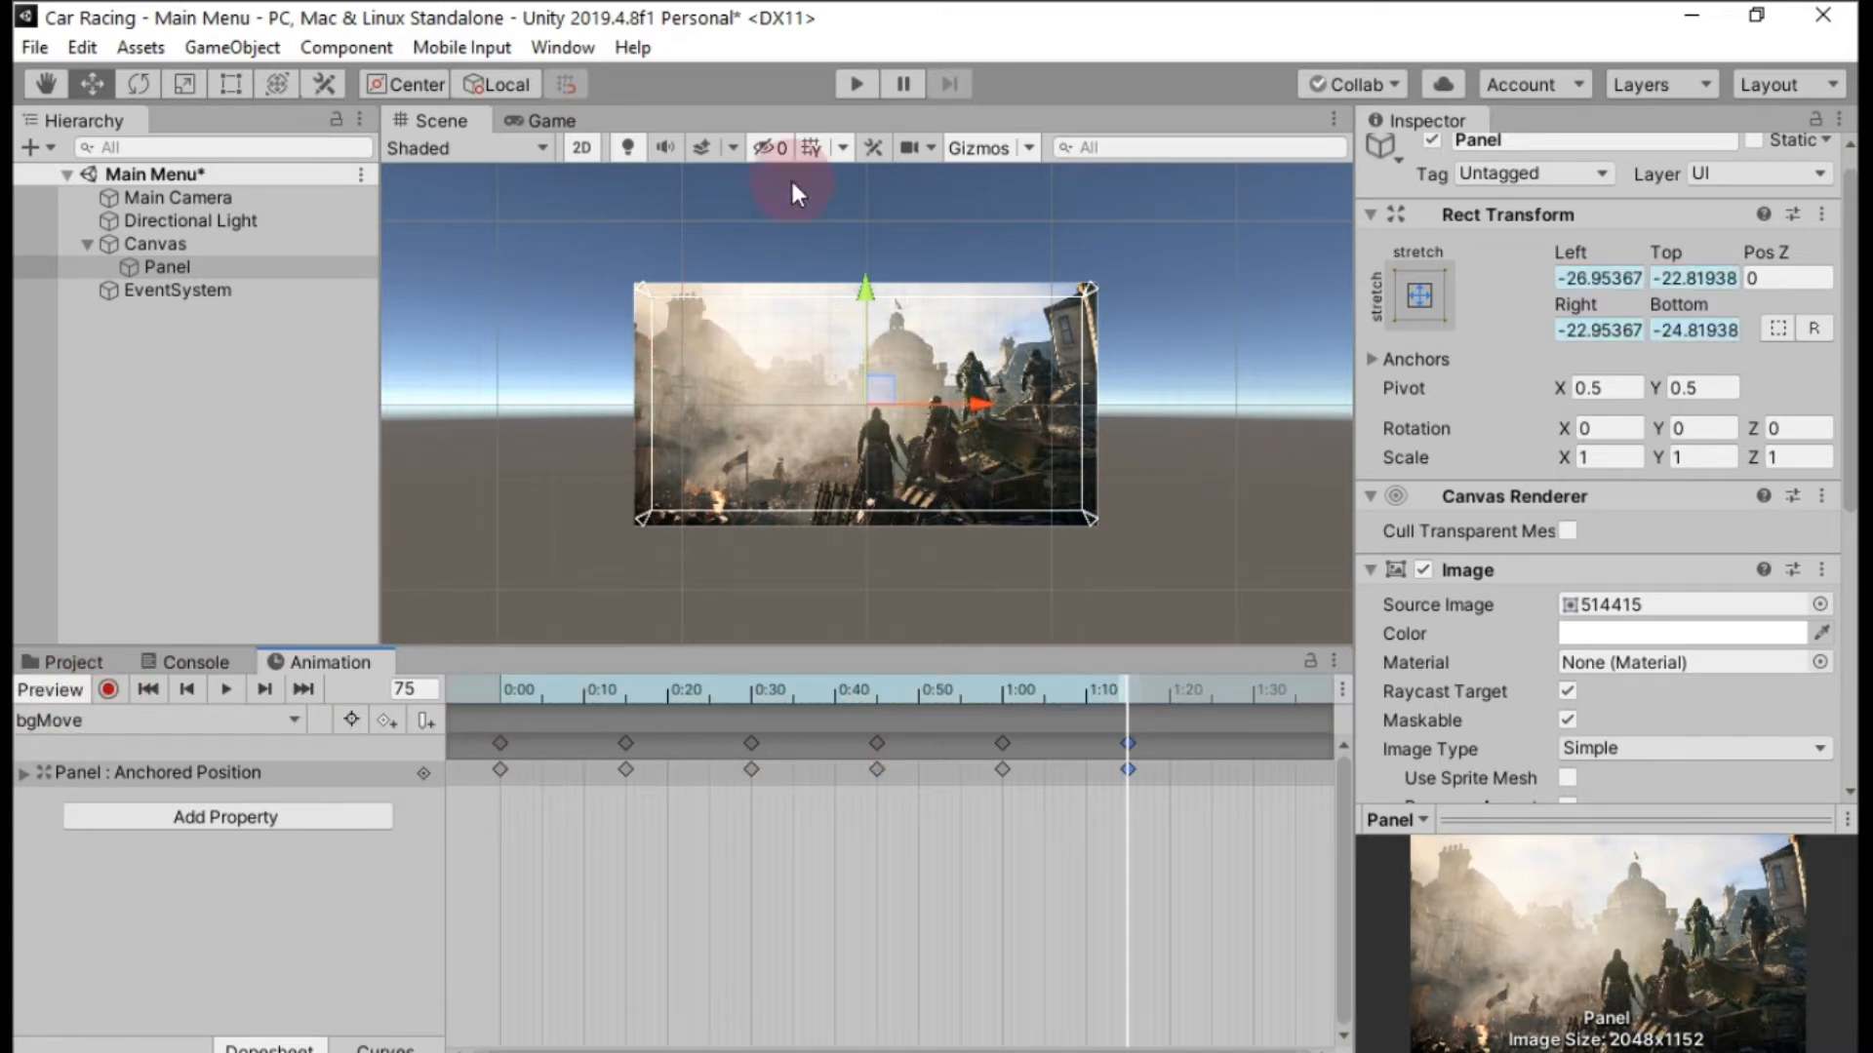
pyautogui.click(849, 83)
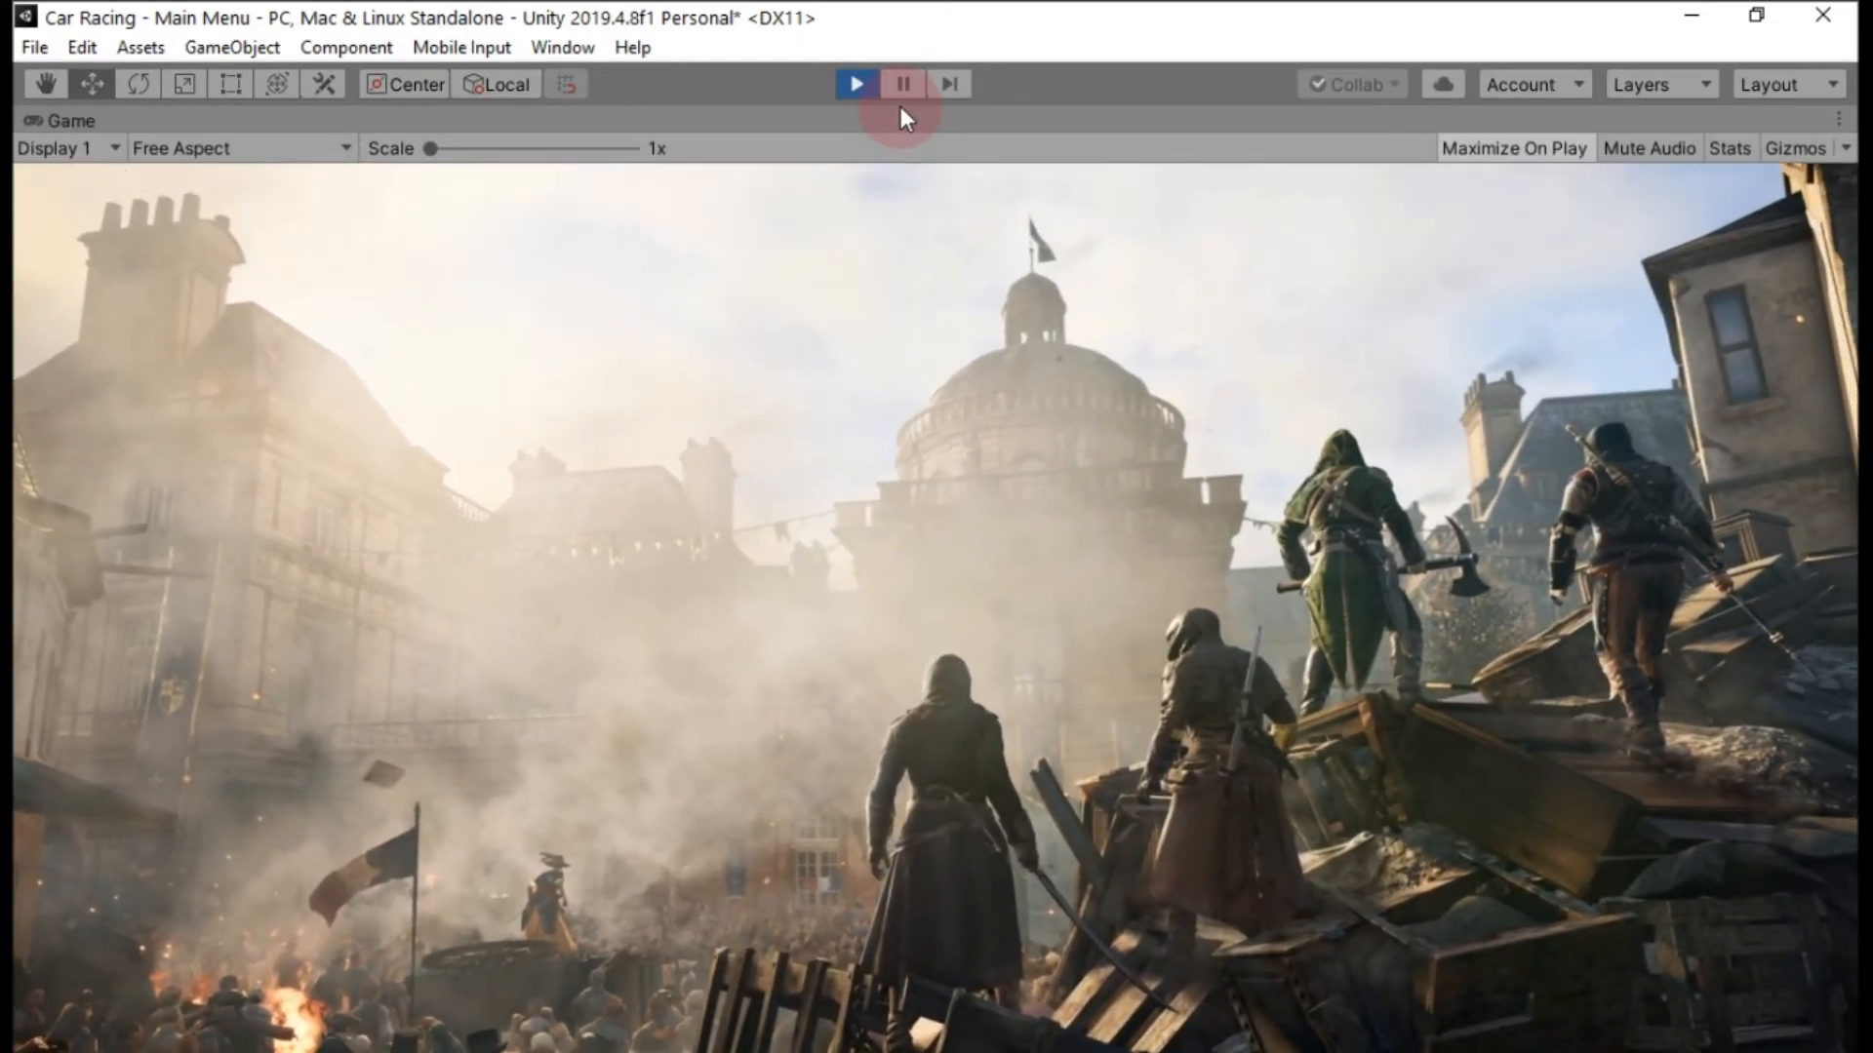
pyautogui.click(857, 84)
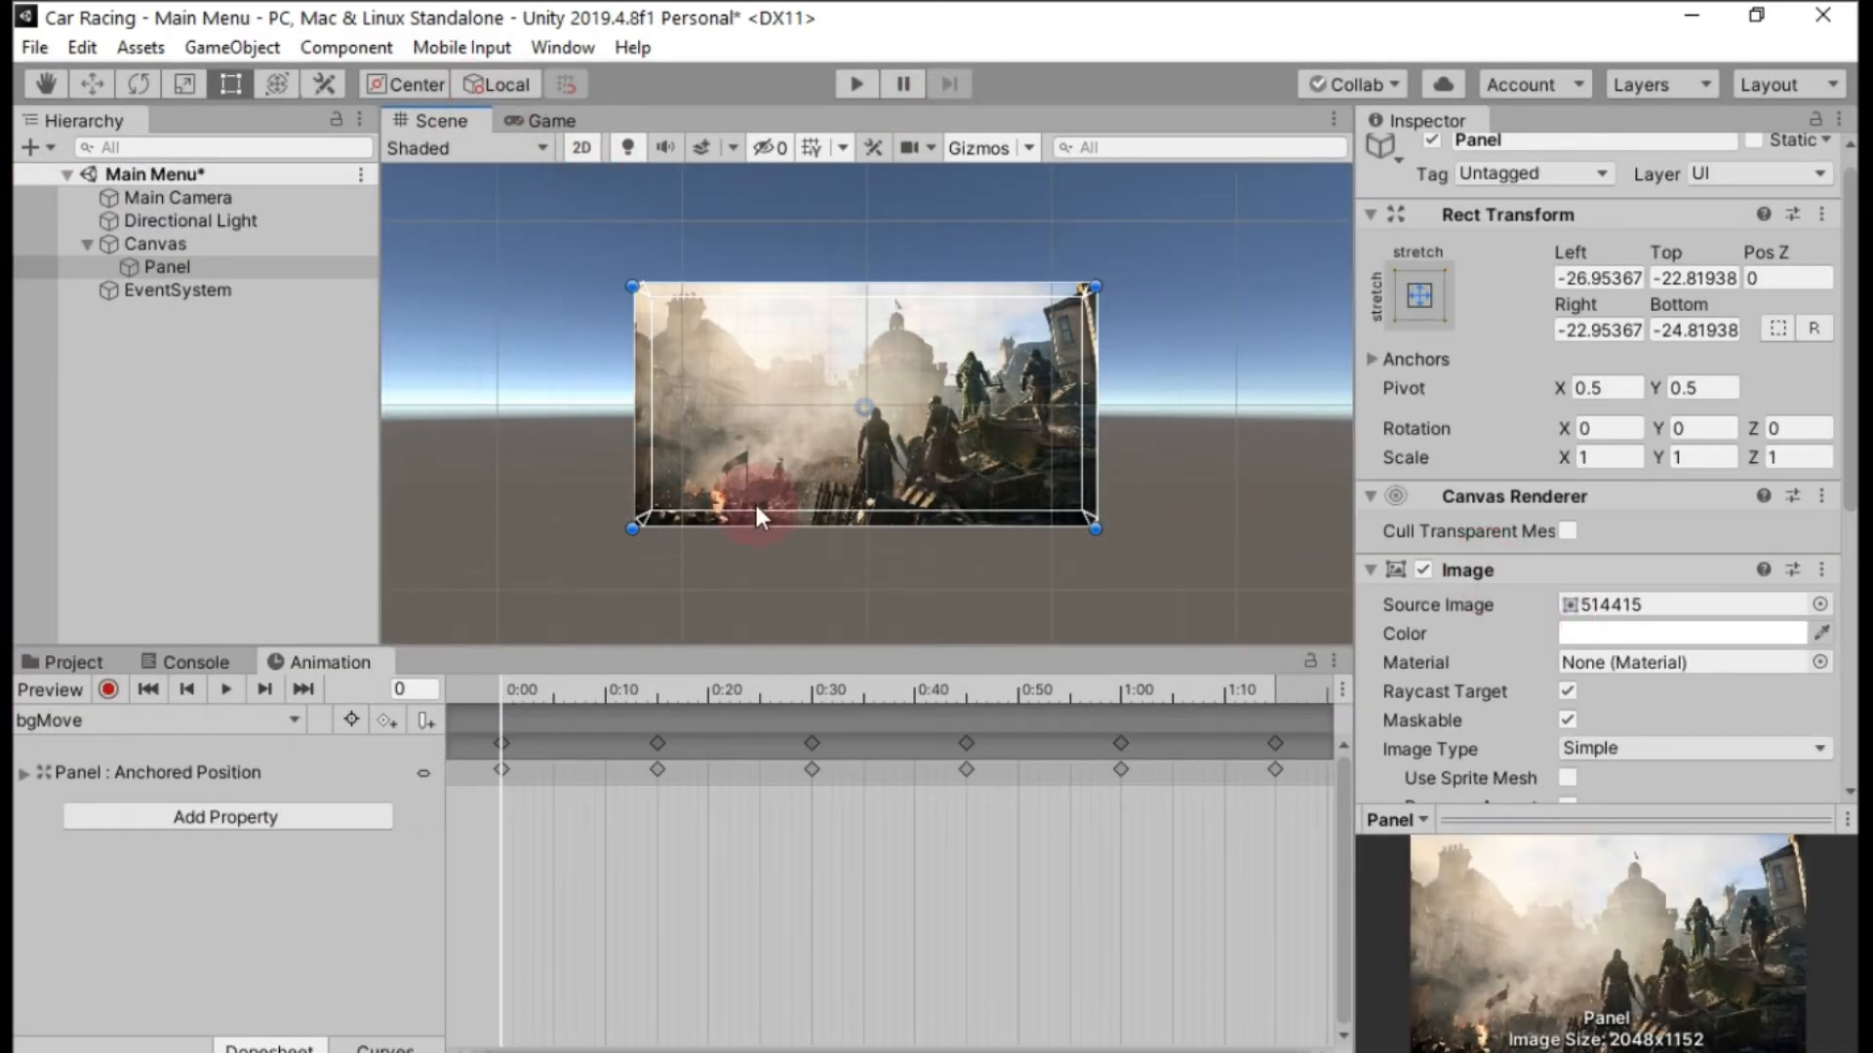
# Open the Panel's animator controller and set the bgMove state's speed to 0.1.
pyautogui.scroll(-5, 1559, 677)
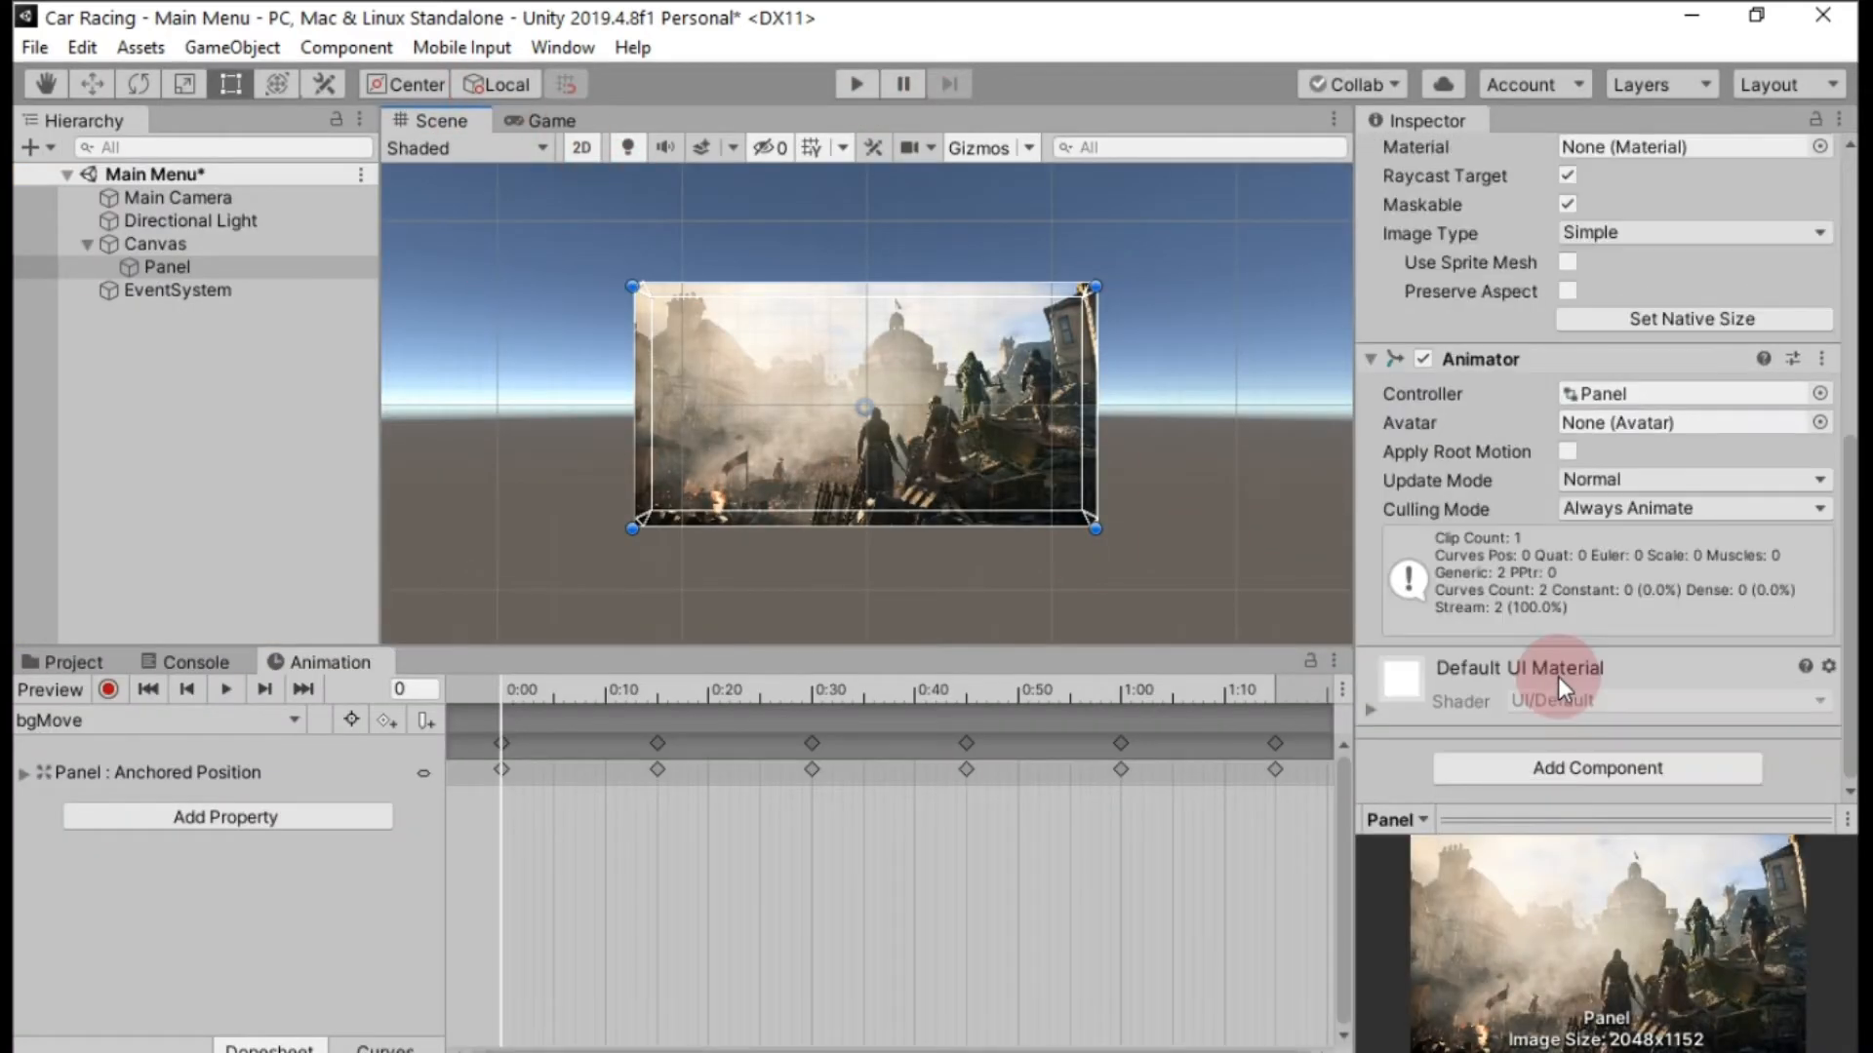
pyautogui.doubleClick(1573, 395)
pyautogui.click(1233, 187)
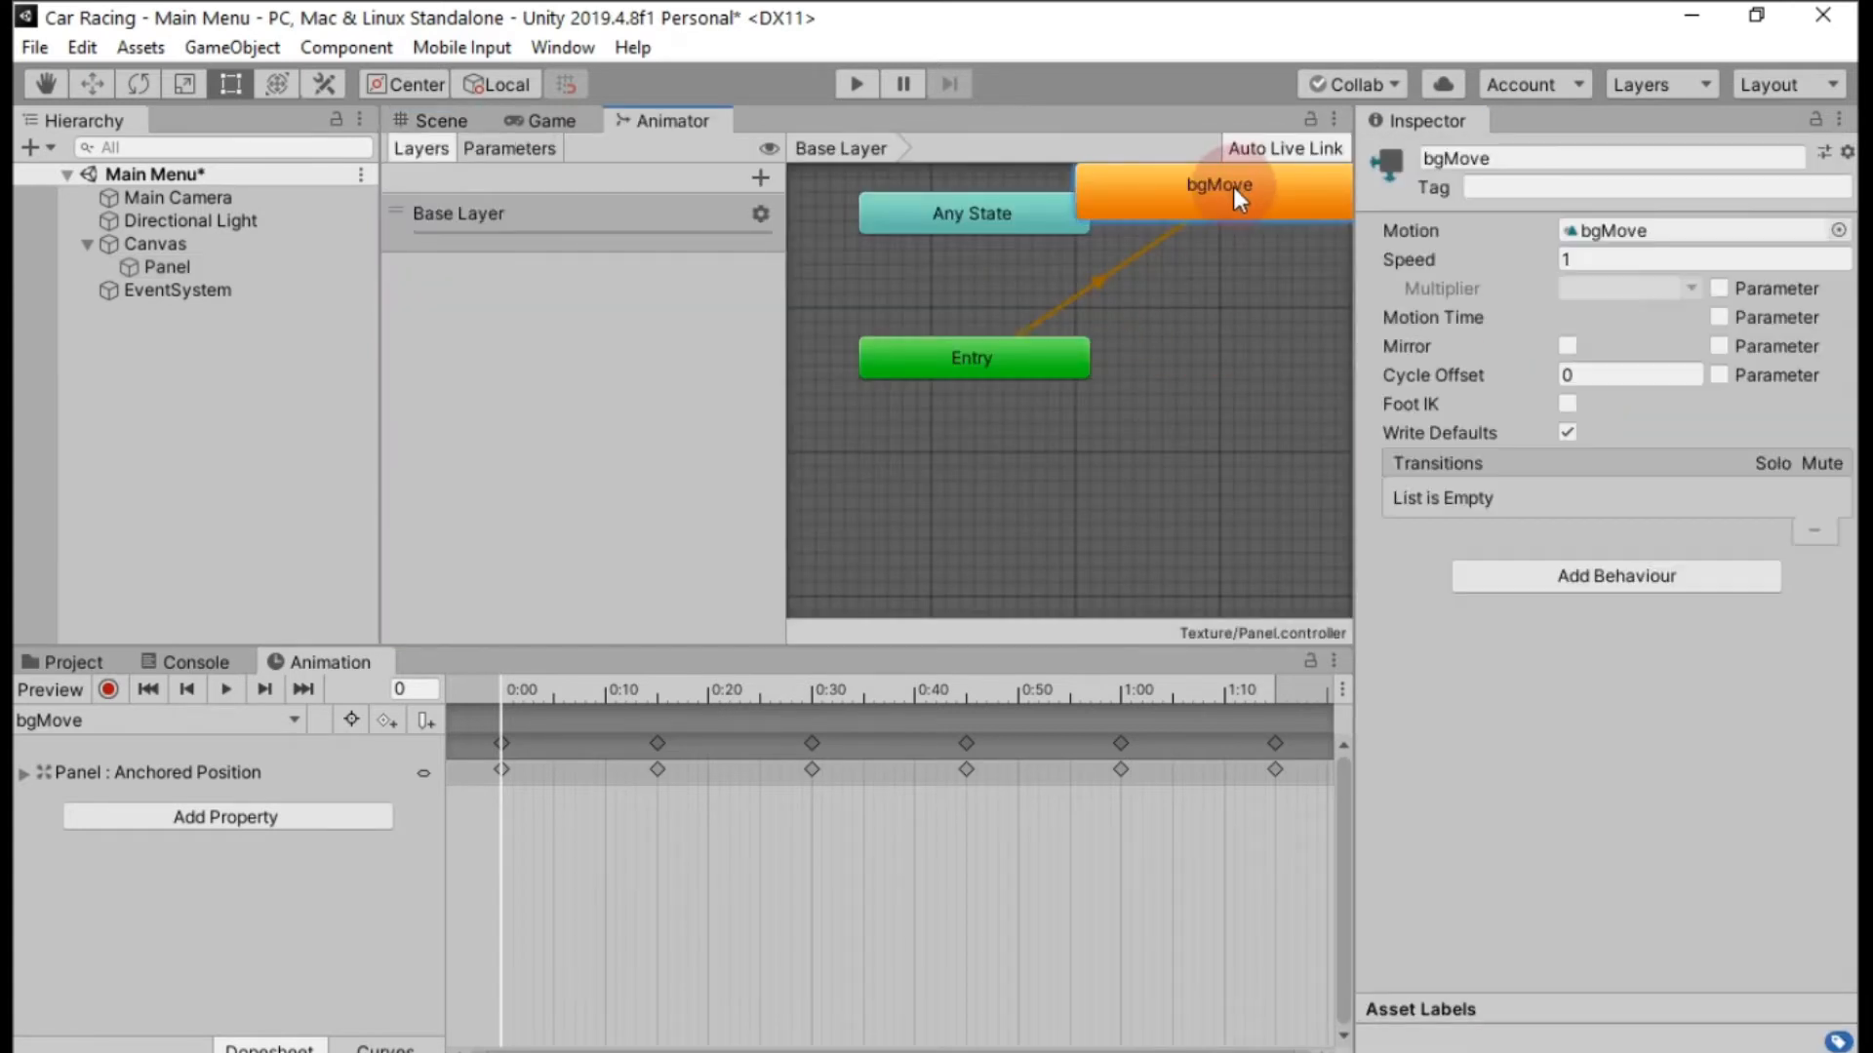
pyautogui.click(1590, 262)
pyautogui.write('0.1')
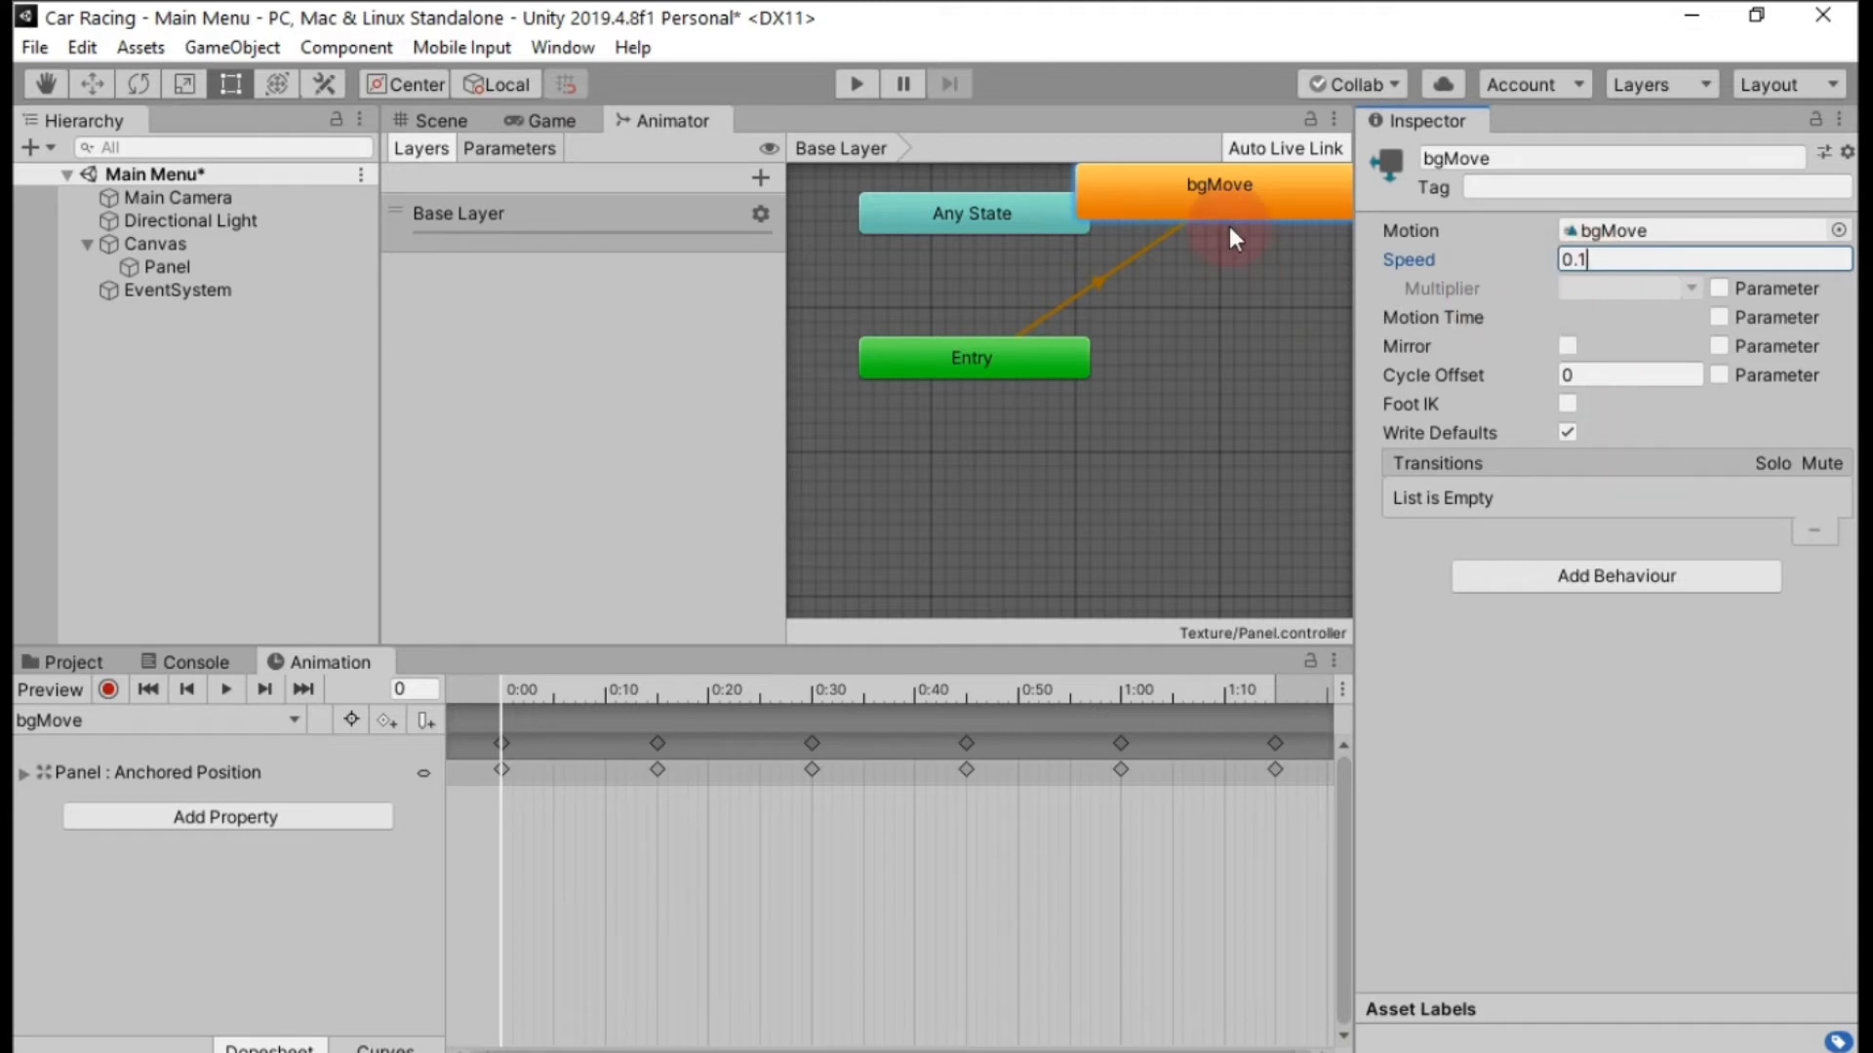
# Close the Animator view and run the scene briefly to check the background movement at the new speed.
pyautogui.rightClick(702, 127)
pyautogui.click(788, 218)
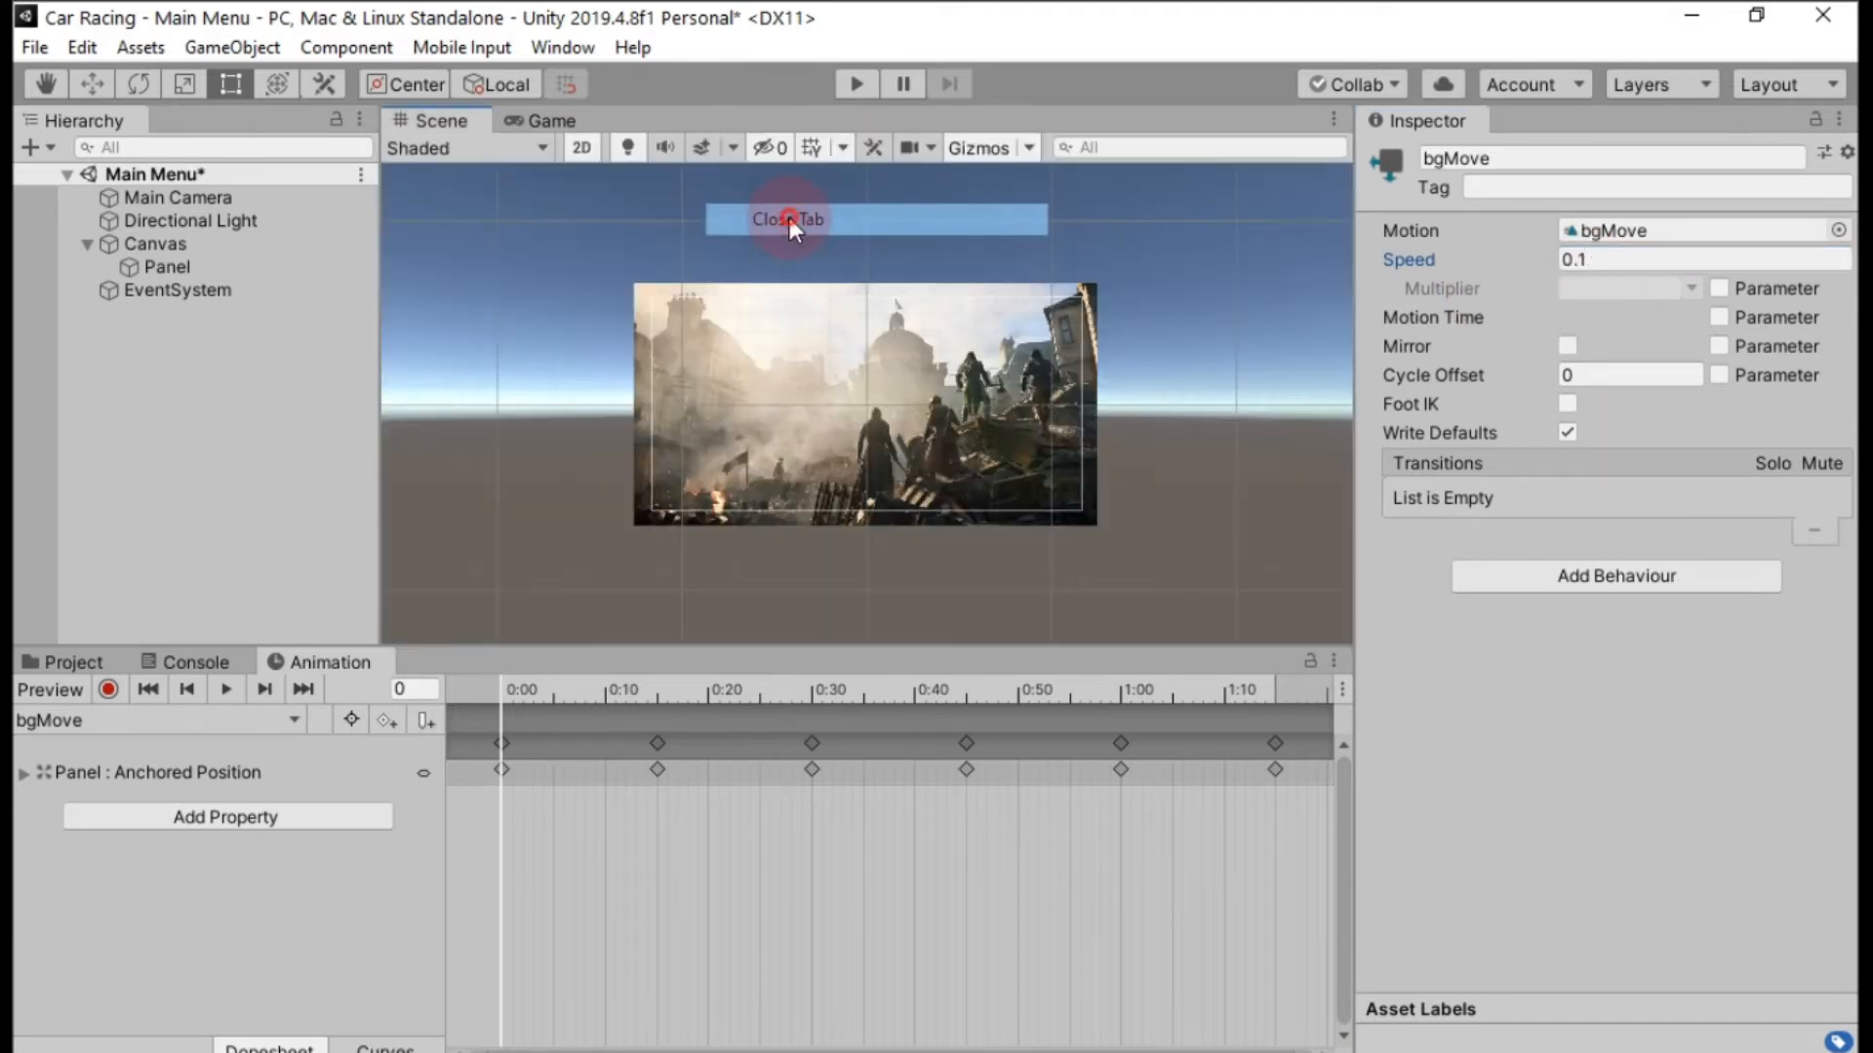
pyautogui.click(855, 84)
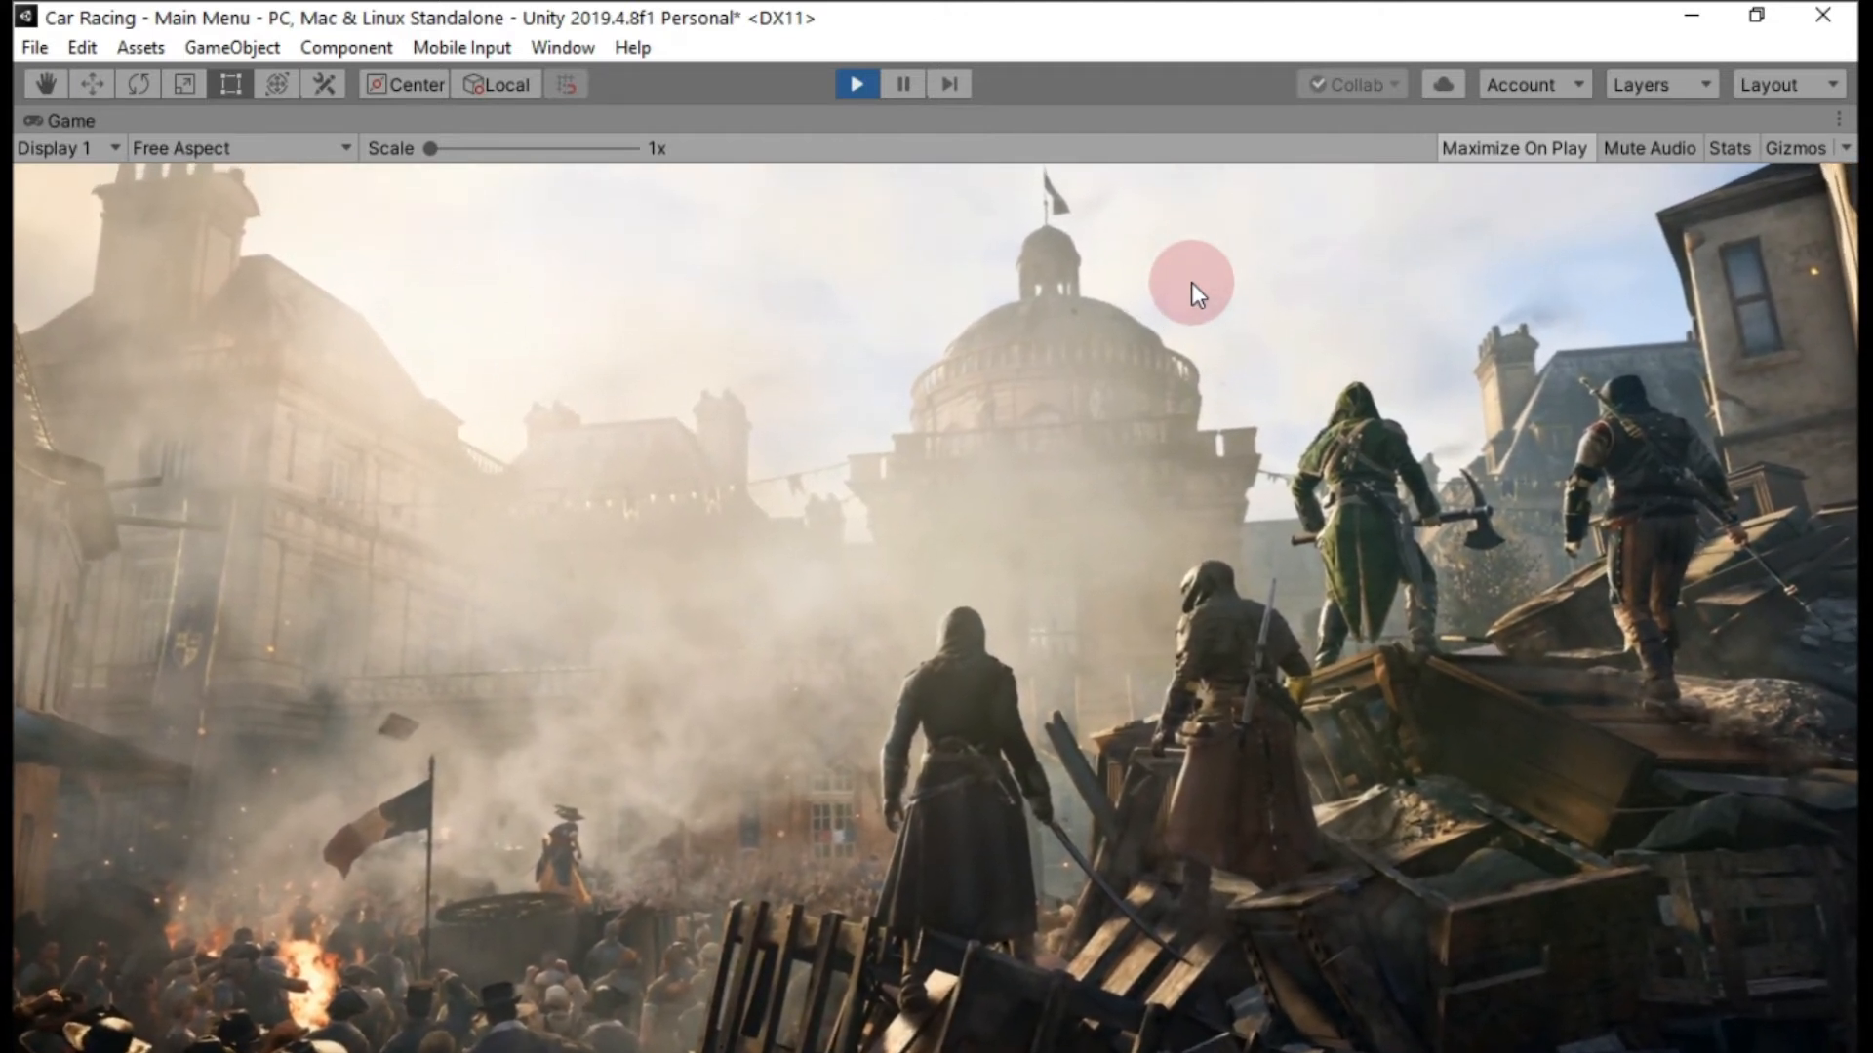
pyautogui.click(857, 83)
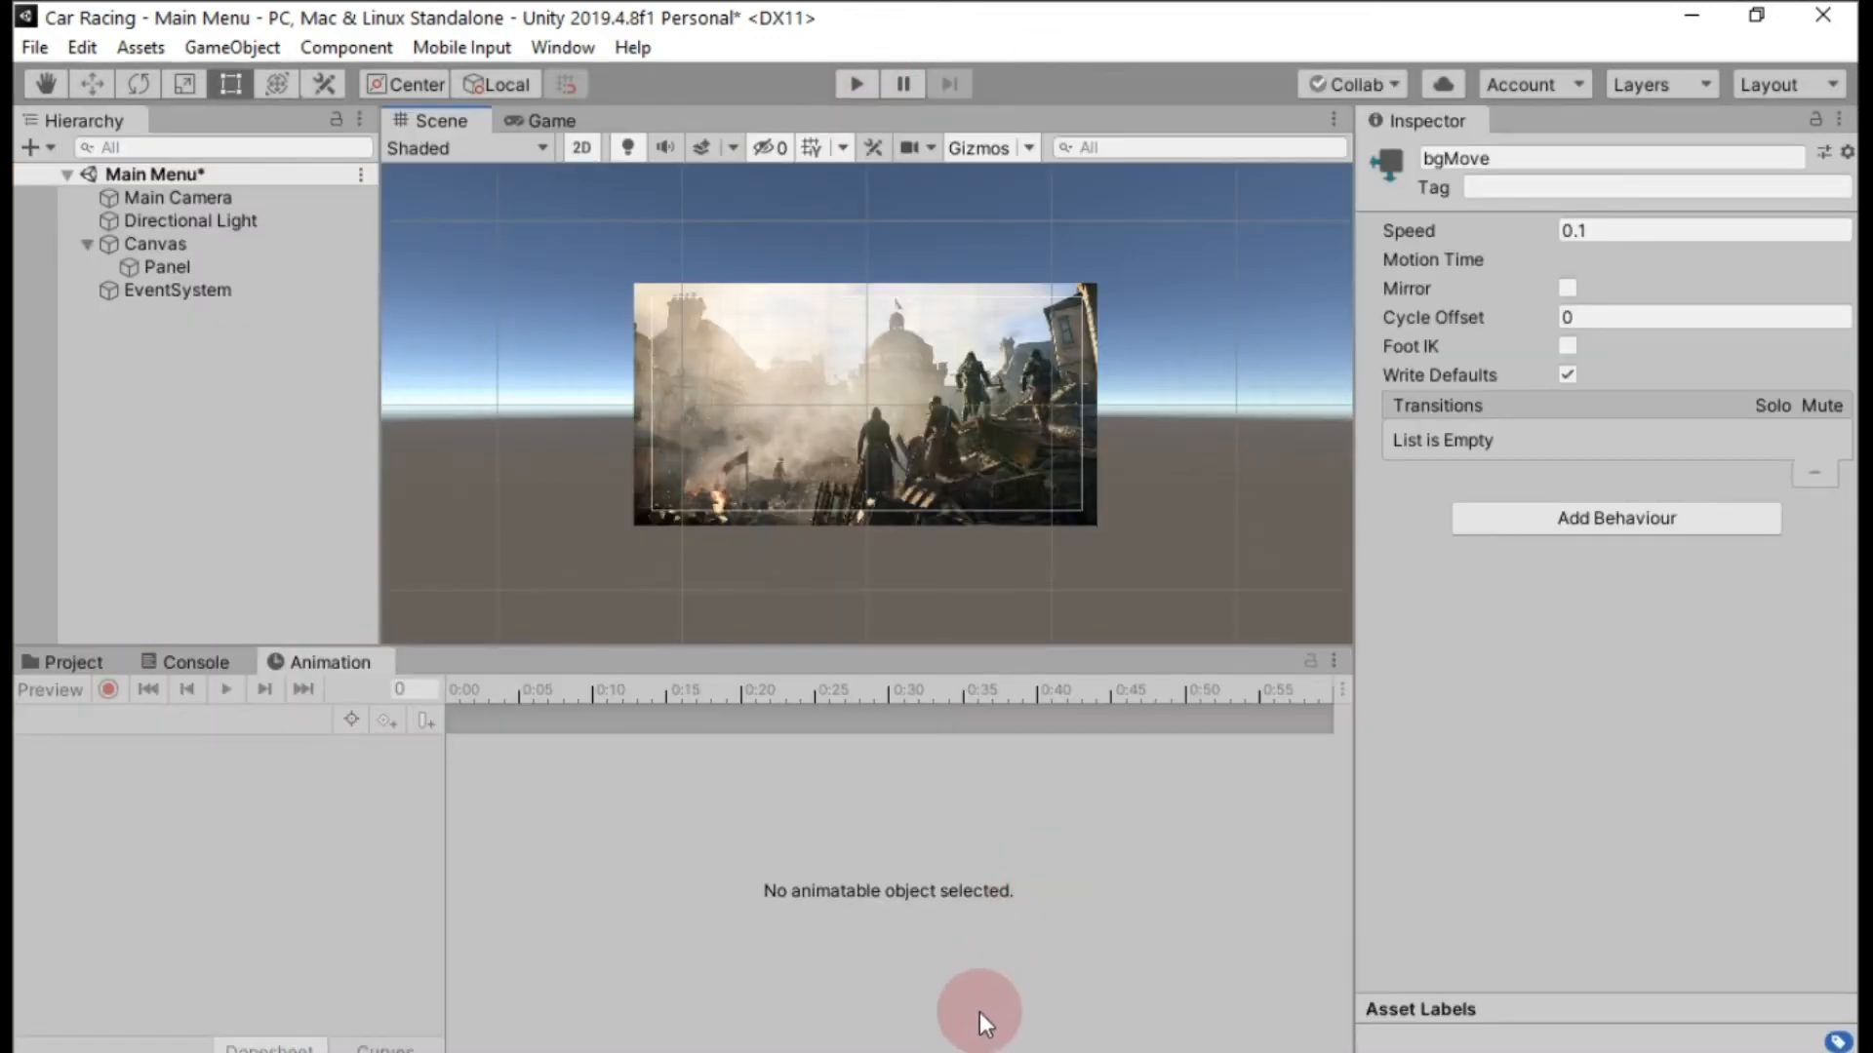
# Add a TextMeshPro text object to the Canvas and set its text to PAUSE.
pyautogui.click(31, 147)
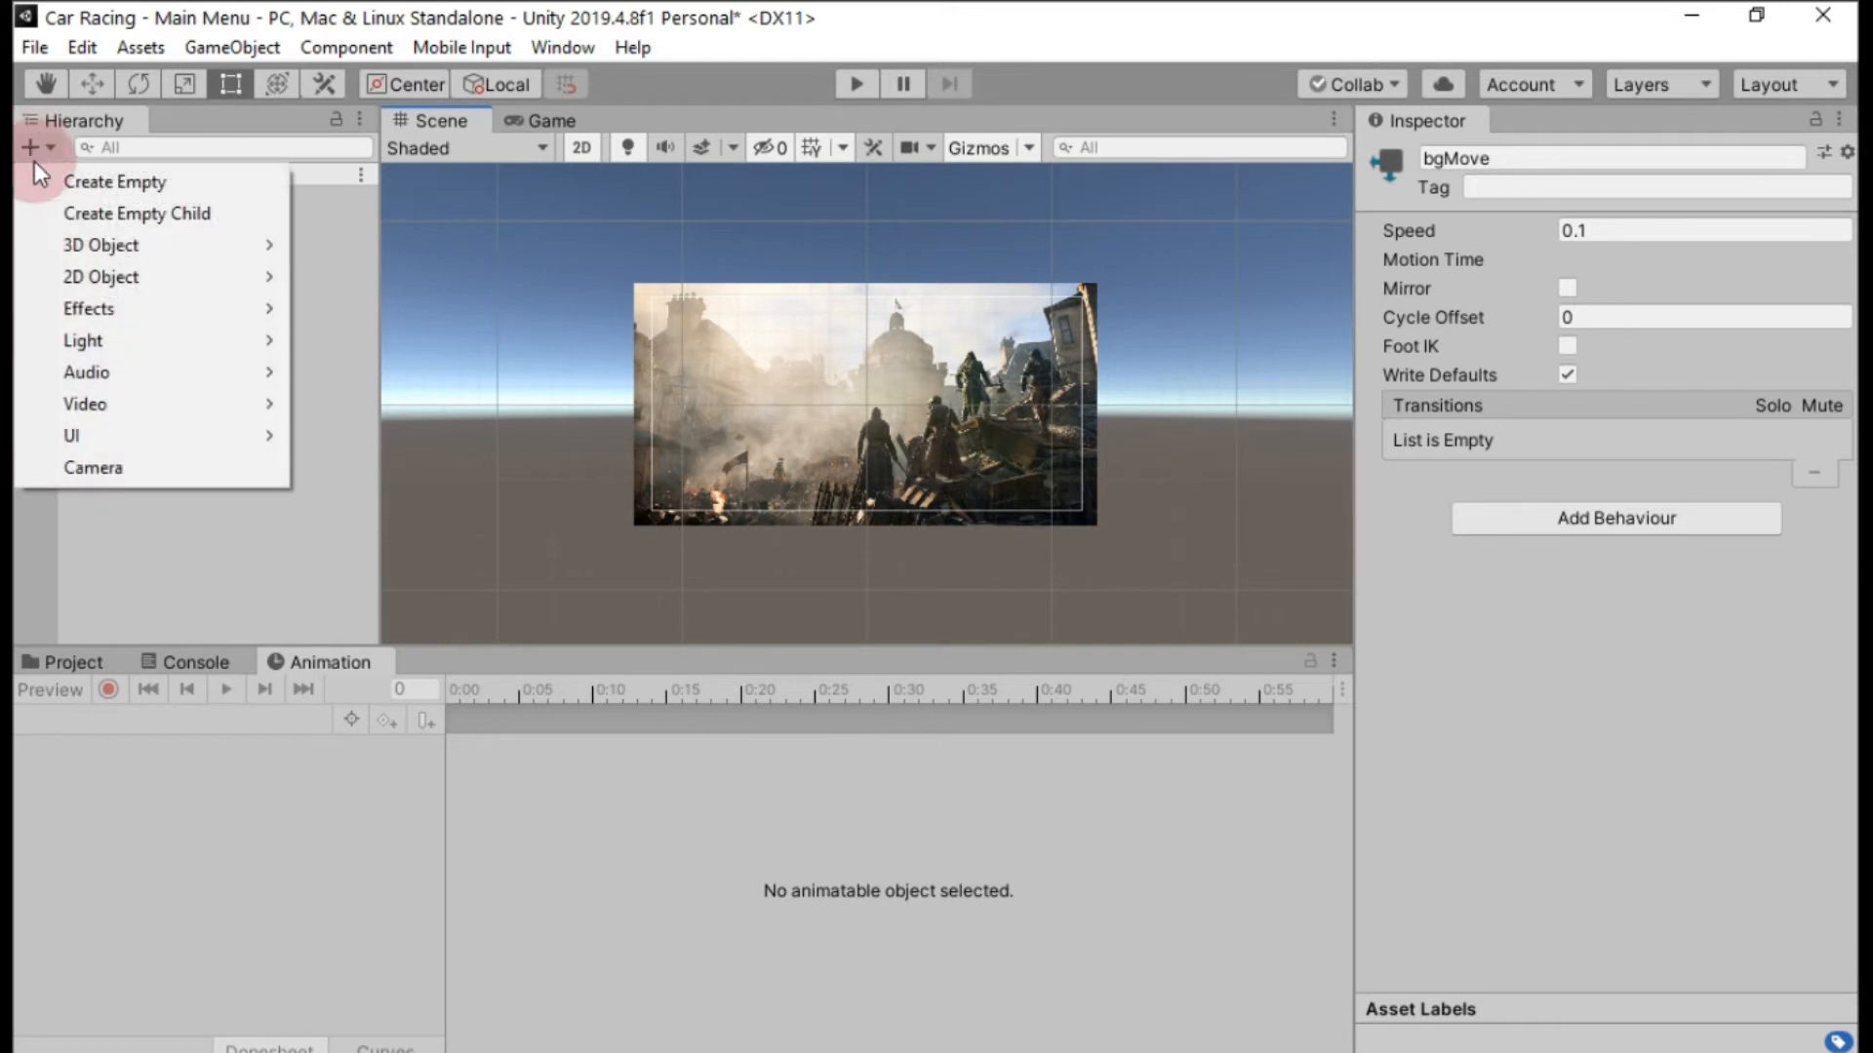
pyautogui.moveTo(78, 435)
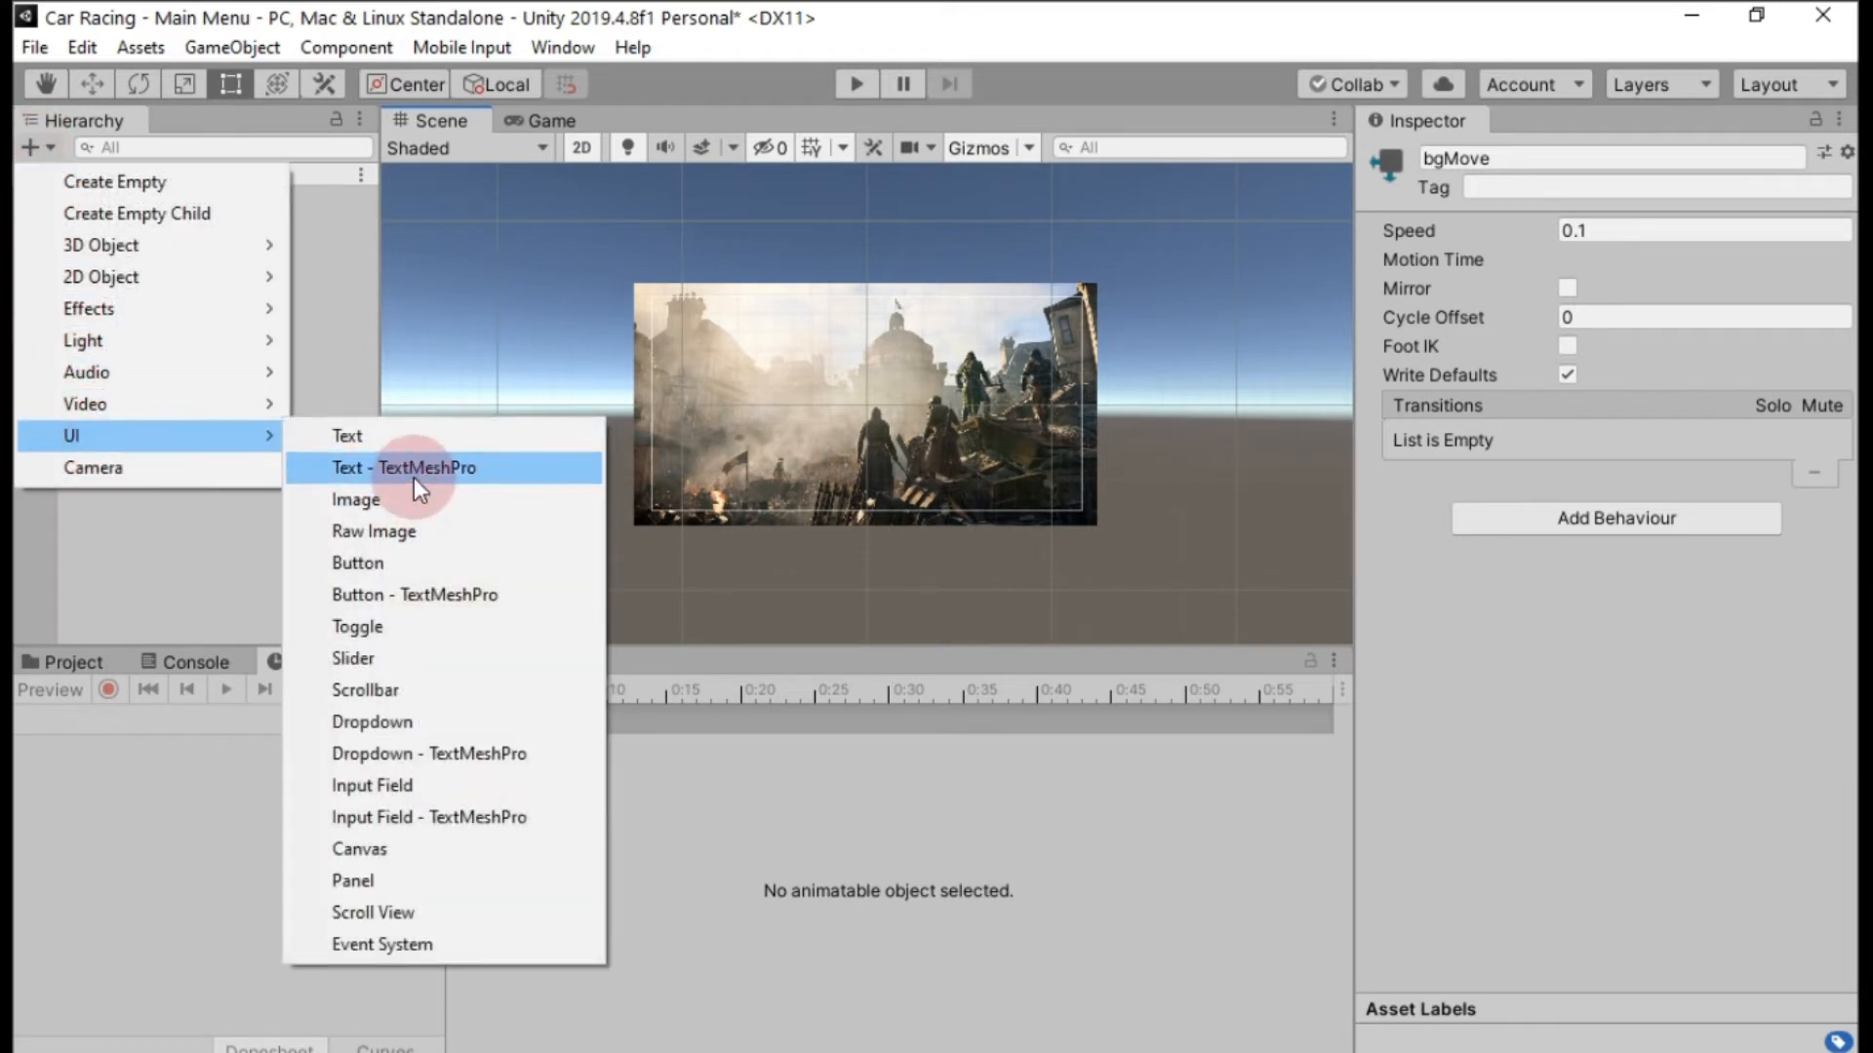
pyautogui.click(413, 470)
pyautogui.click(1492, 709)
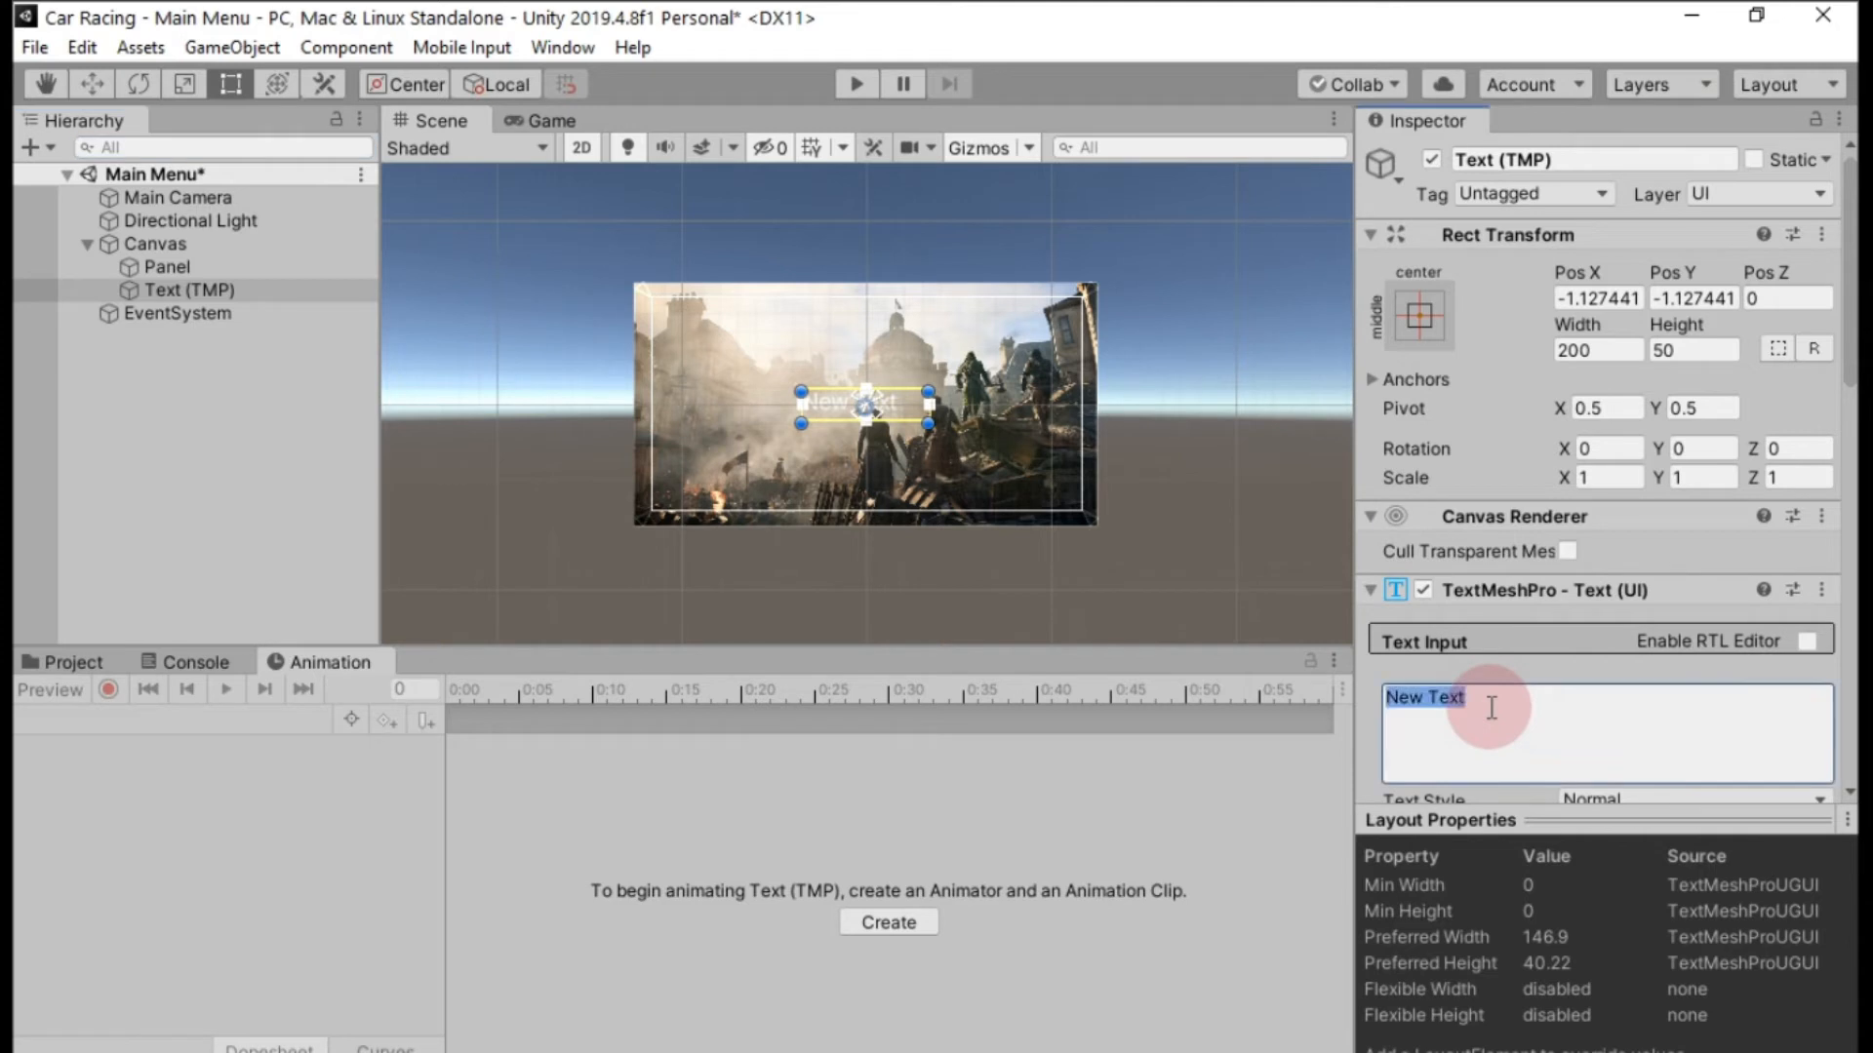
pyautogui.write('PAUSE')
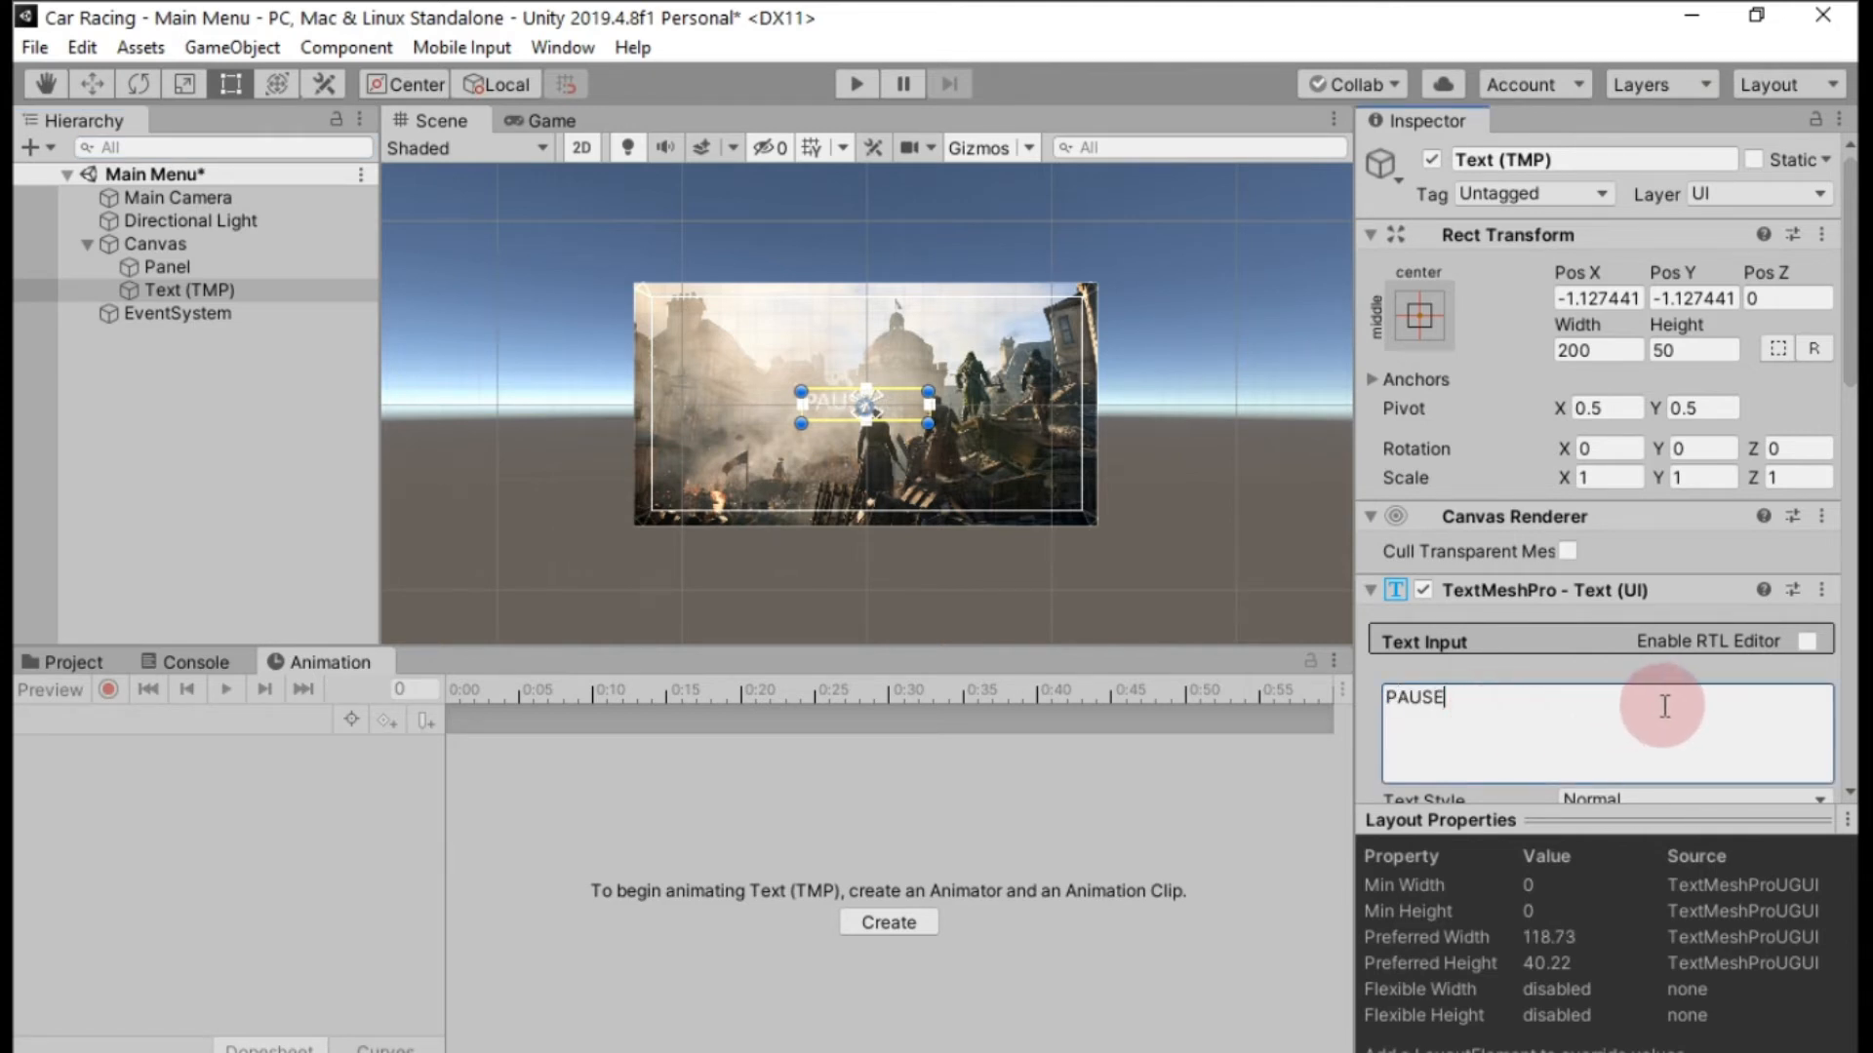
# Format the PAUSE text with the Roboto-Bold SDF font asset, size 60 and bold style.
pyautogui.scroll(-5, 1669, 706)
pyautogui.click(1818, 603)
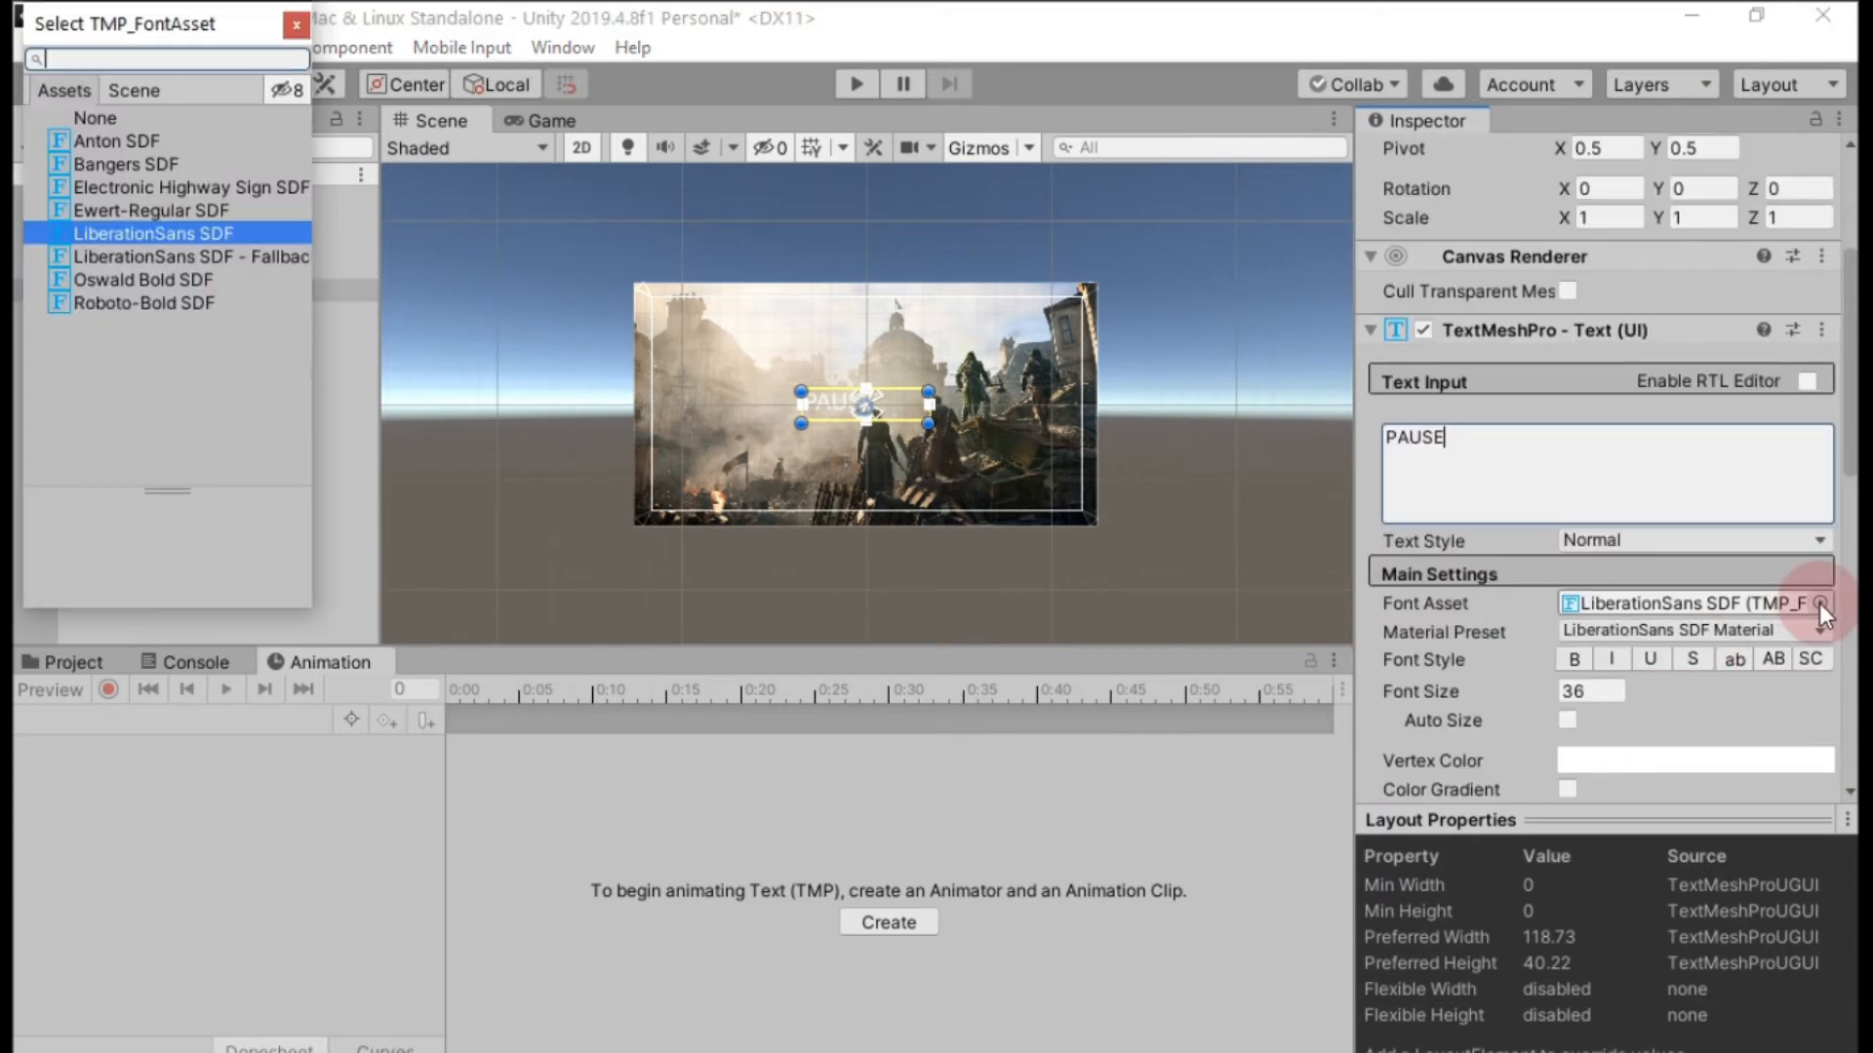
pyautogui.doubleClick(174, 299)
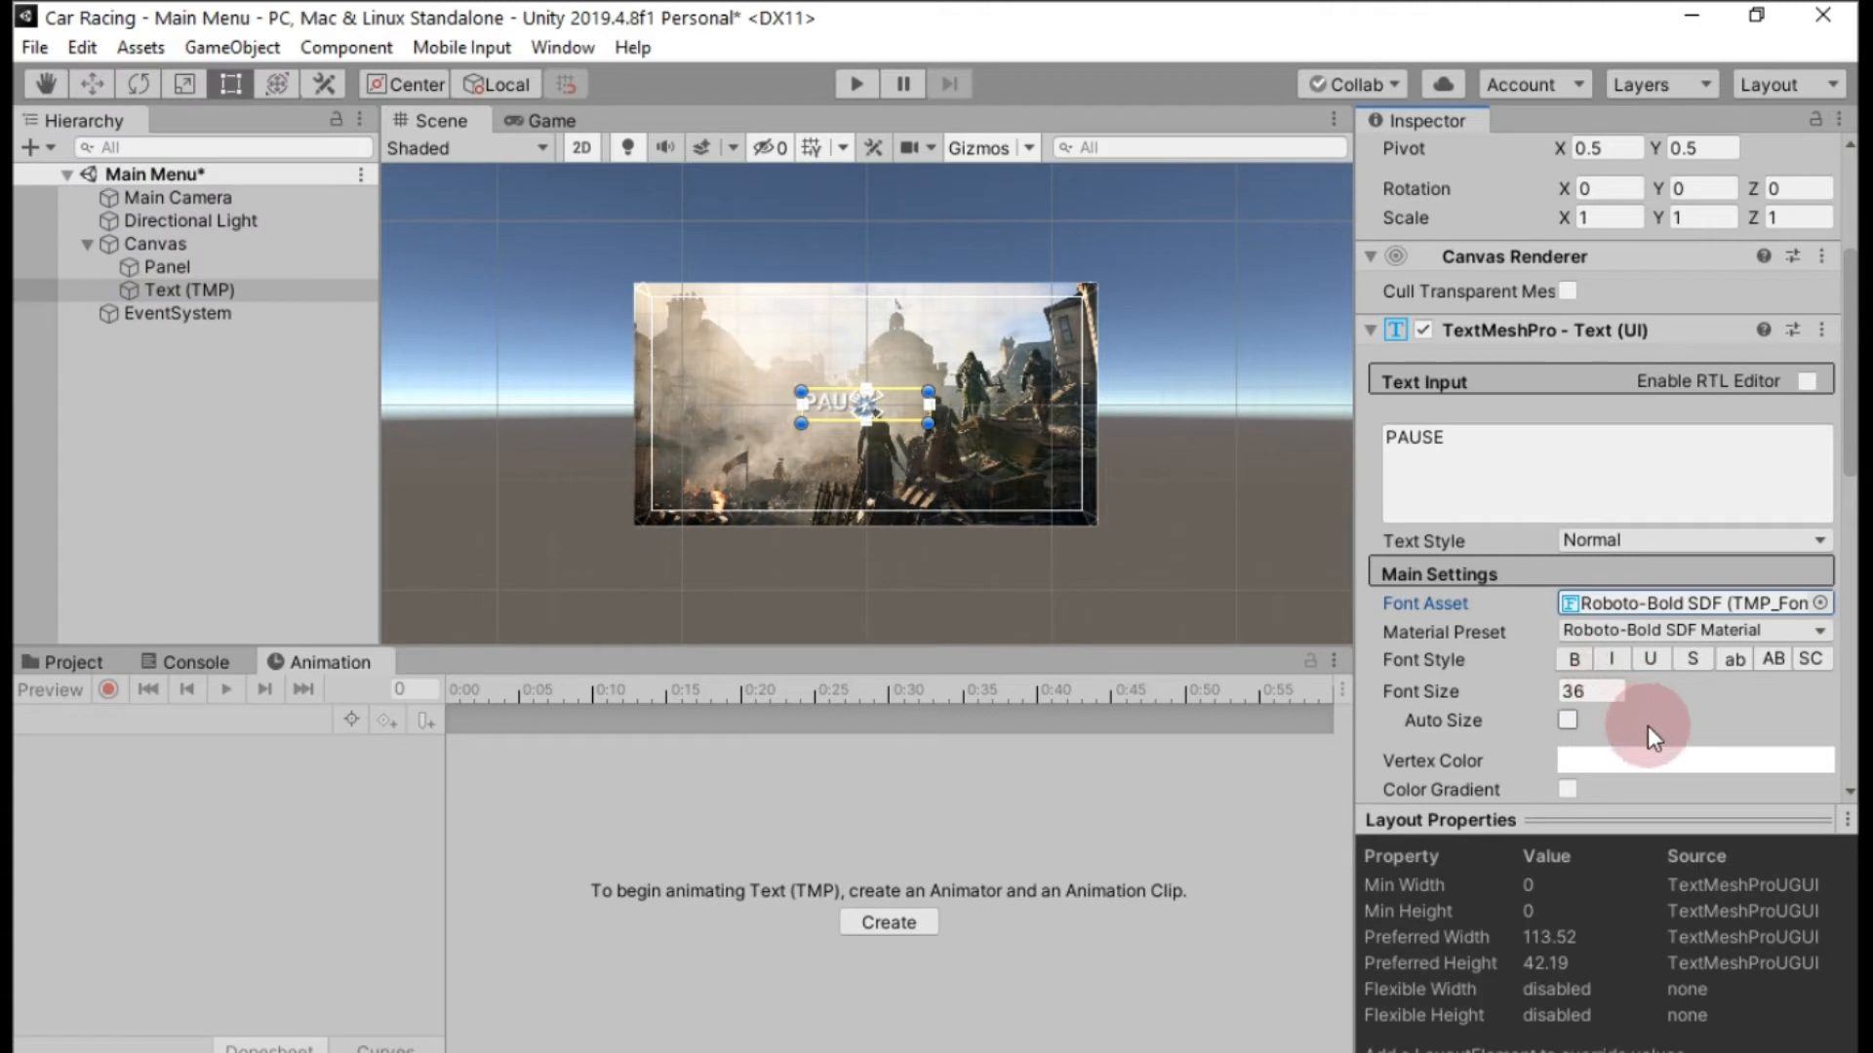
pyautogui.click(1597, 694)
pyautogui.write('60')
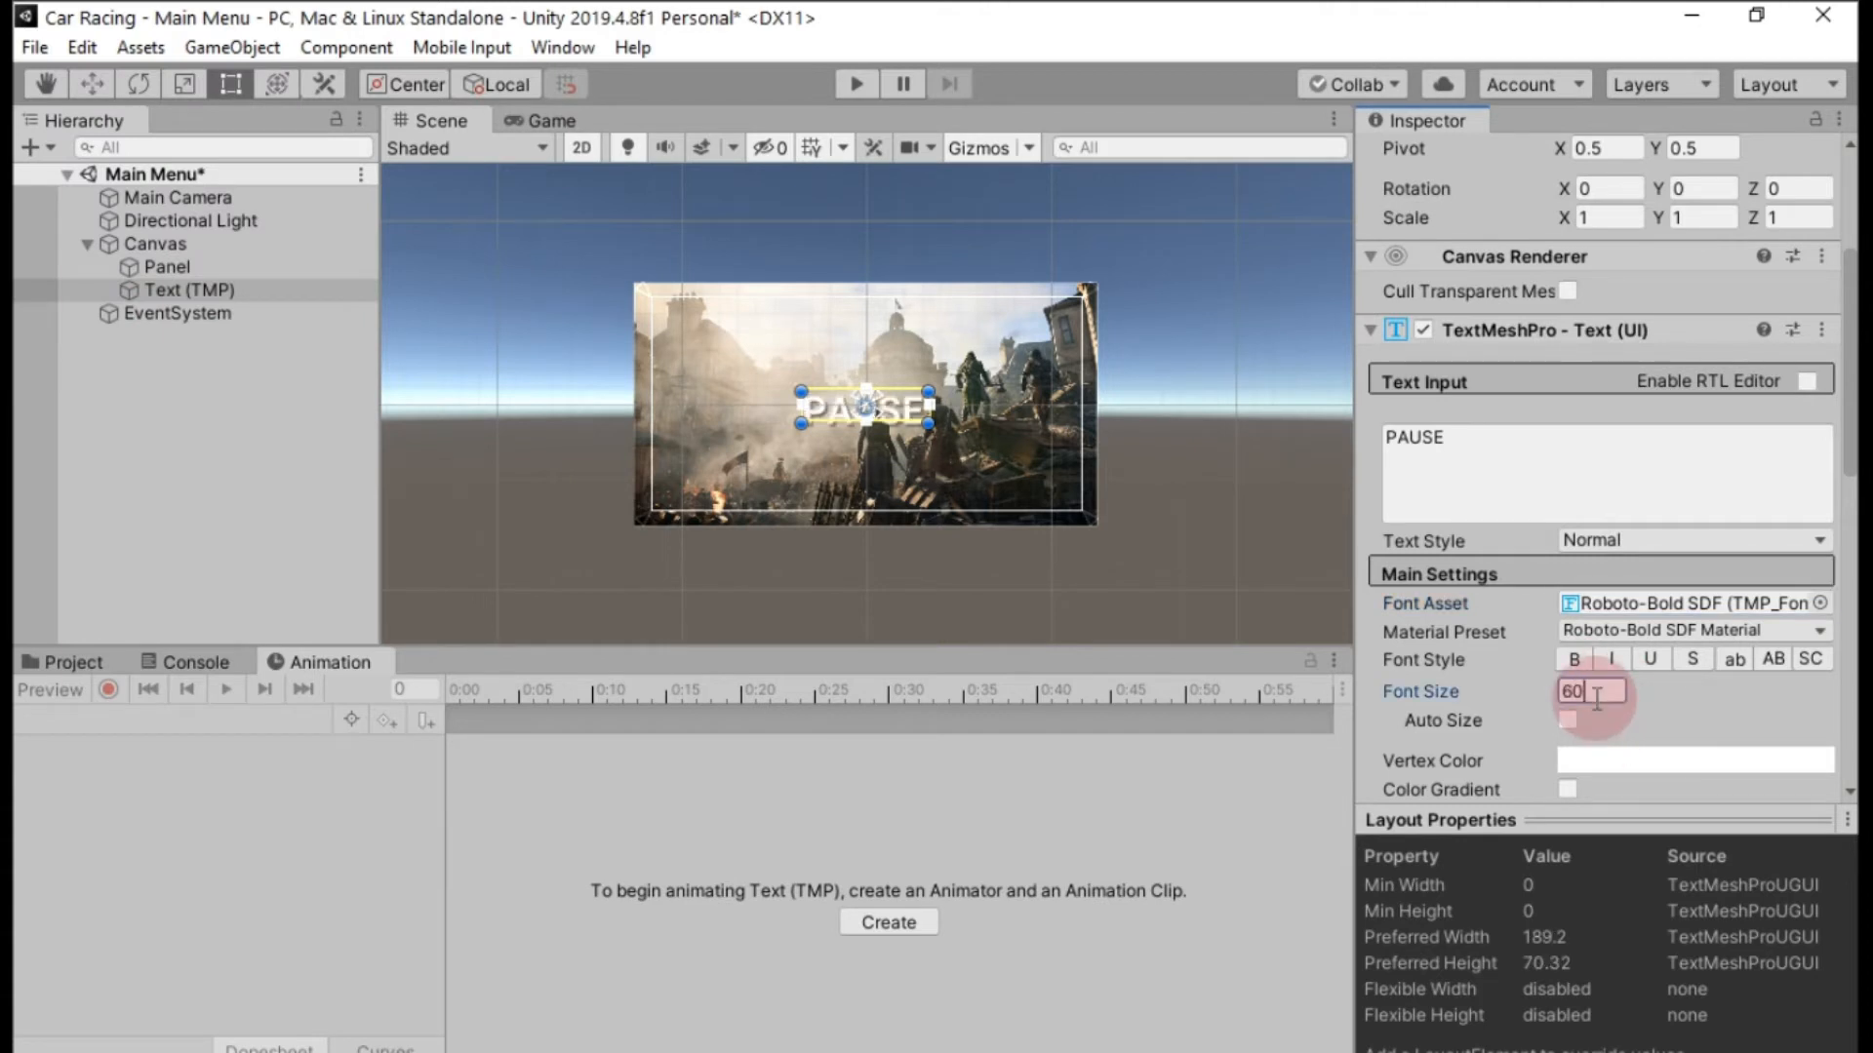
pyautogui.click(1580, 662)
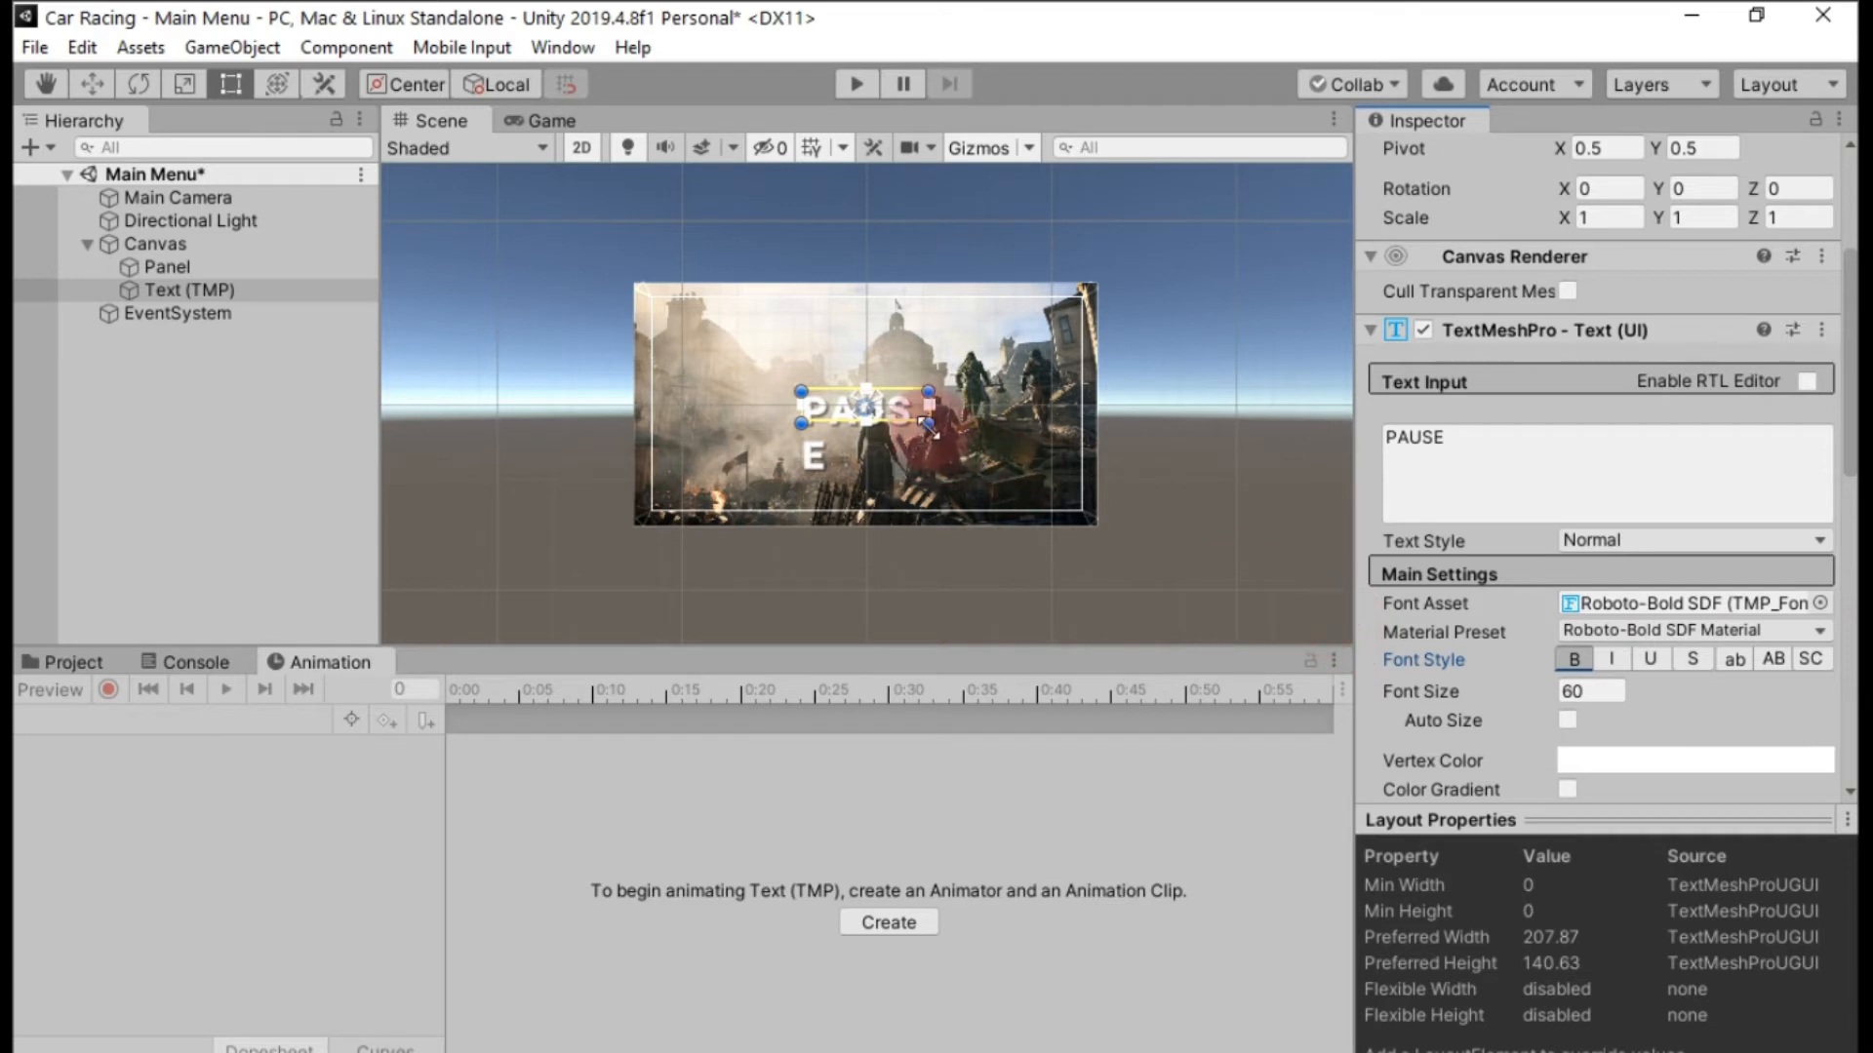
# Enlarge the PAUSE text box to about 270 by 82 and center its text horizontally and vertically.
pyautogui.moveTo(924, 425); pyautogui.dragTo(973, 444)
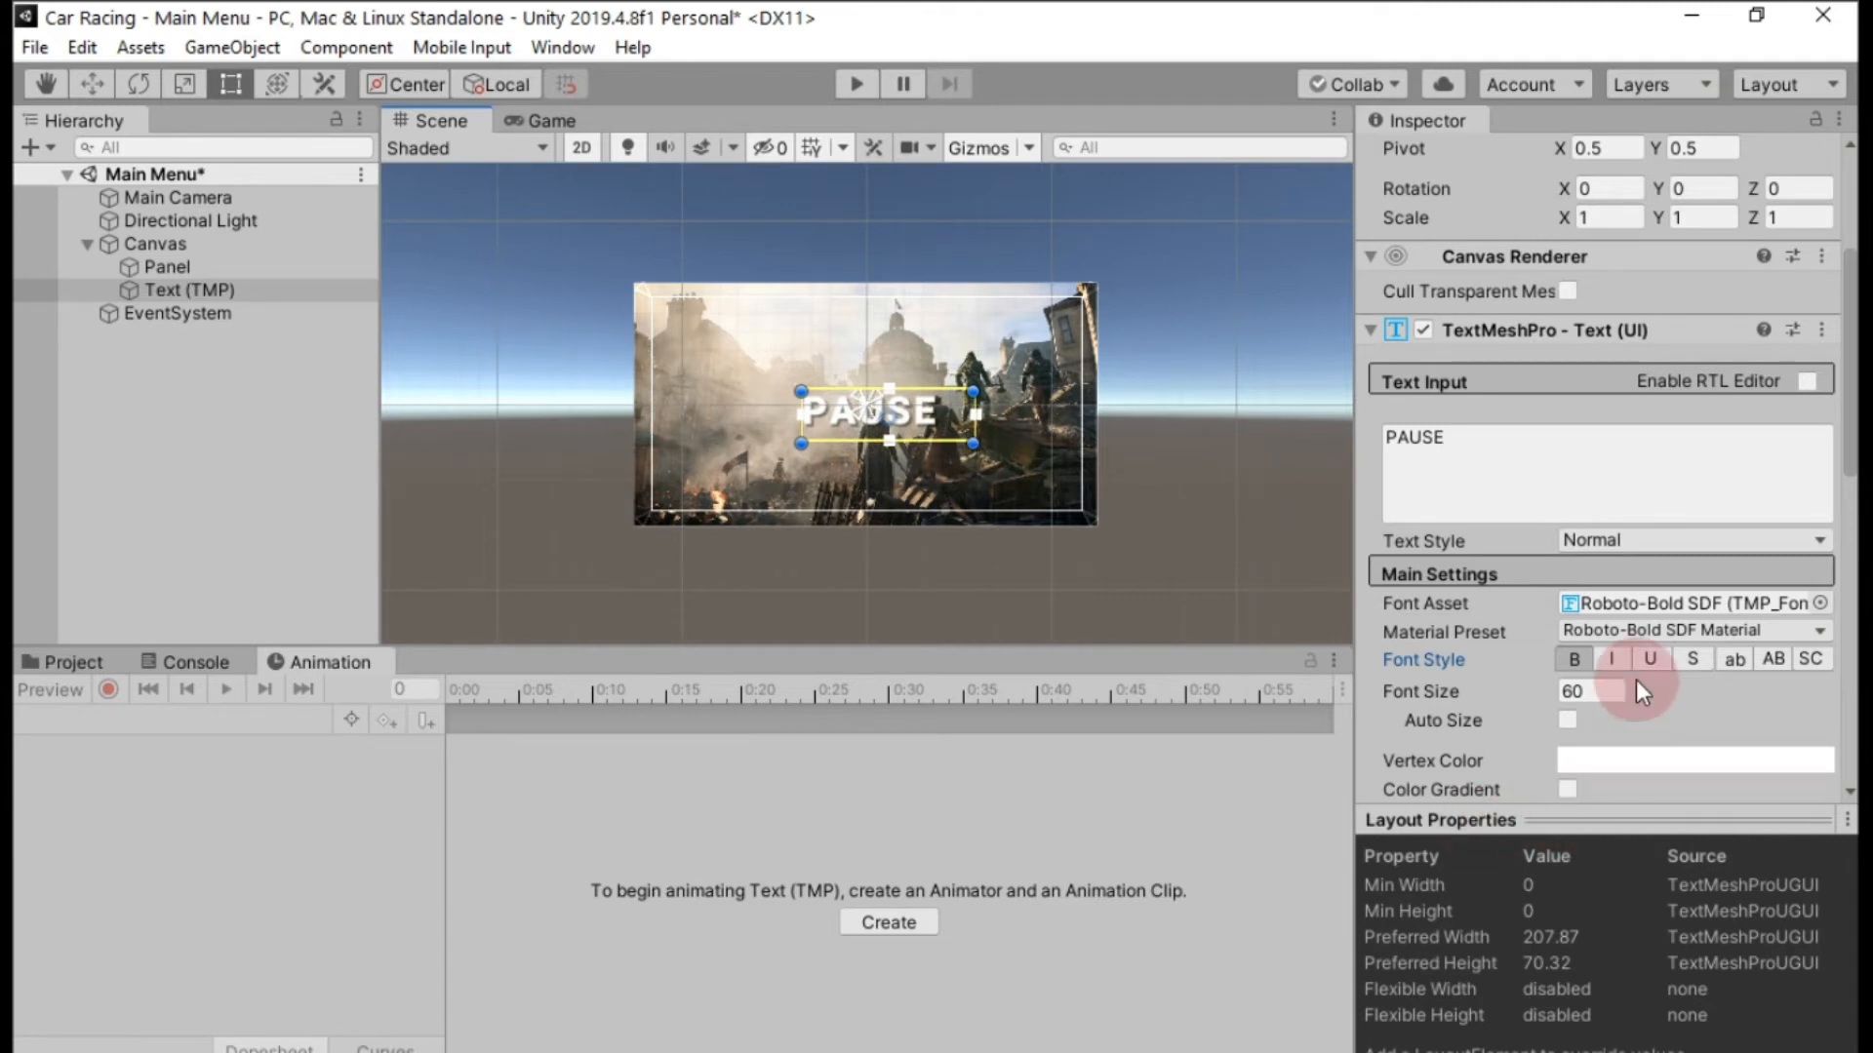
pyautogui.scroll(-5, 1637, 675)
pyautogui.click(1603, 668)
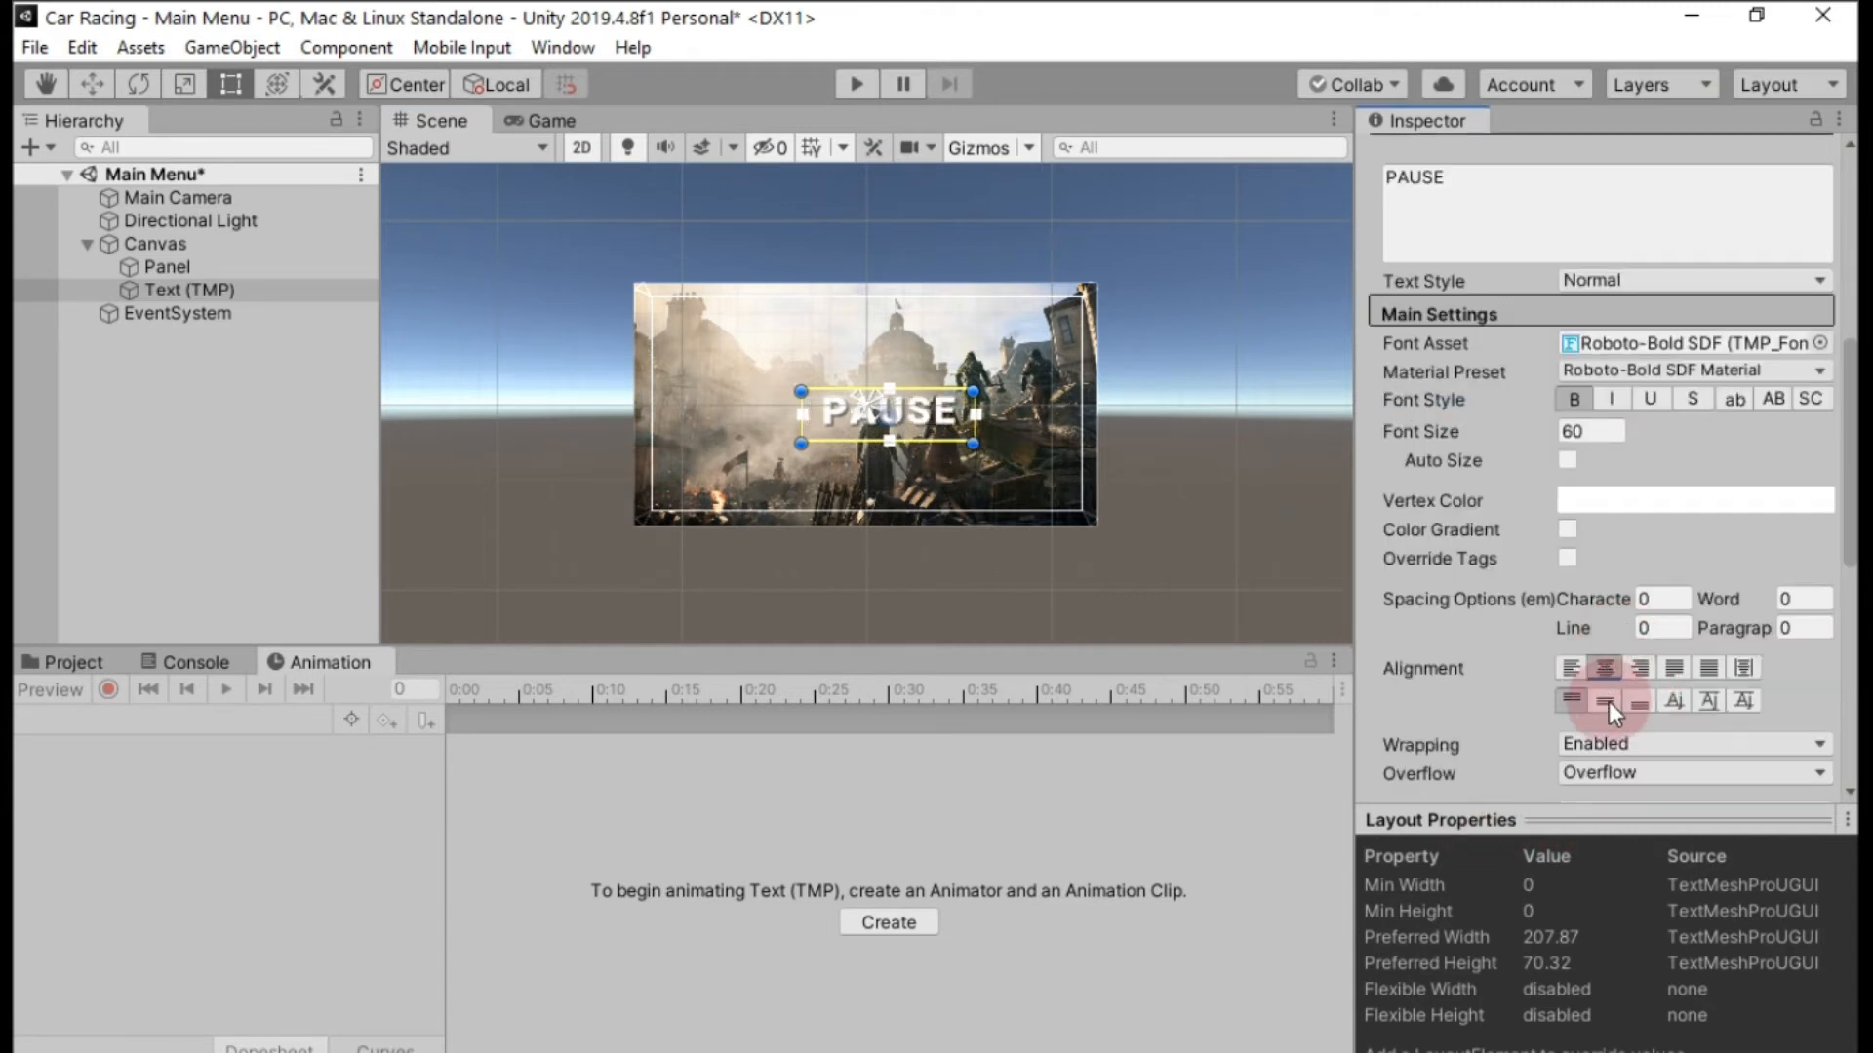
pyautogui.click(1605, 700)
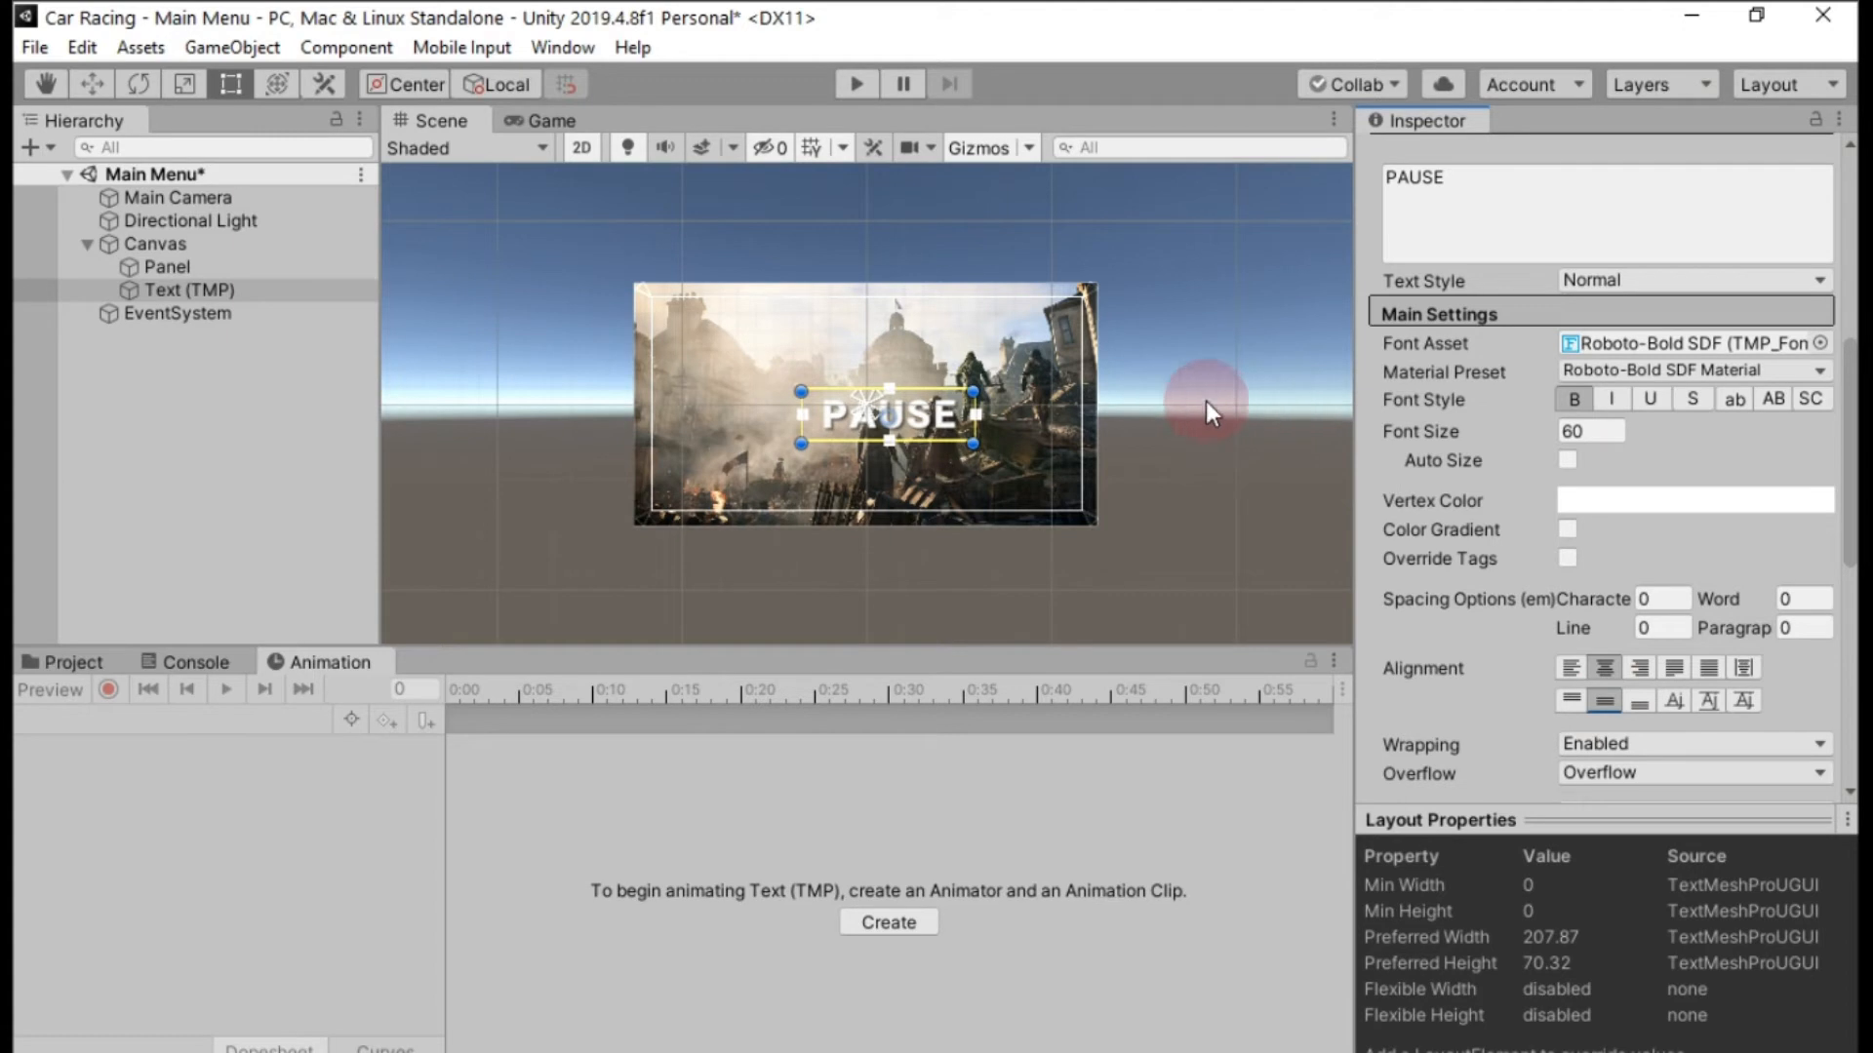
# Expand the Underlay settings of the PAUSE text's material and try adjusting its Offset X.
pyautogui.scroll(-10, 1425, 588)
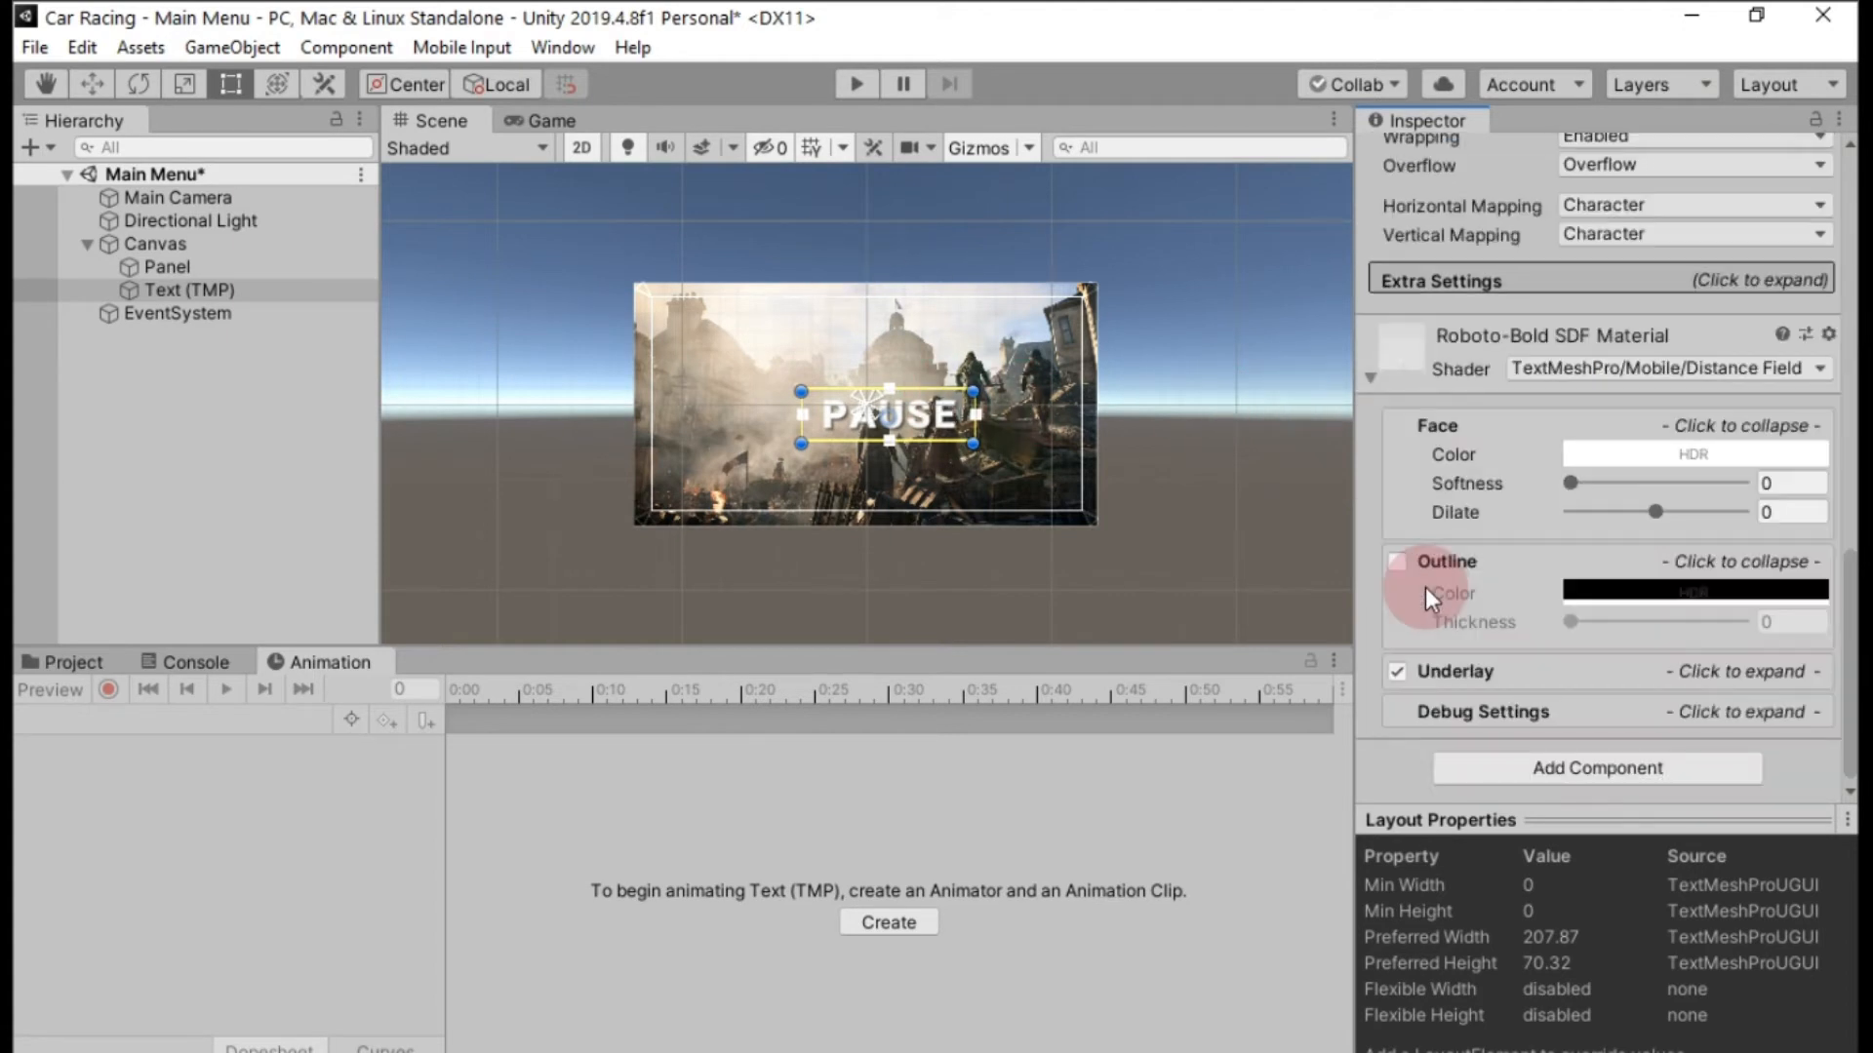
pyautogui.click(1740, 683)
pyautogui.scroll(-3, 1728, 774)
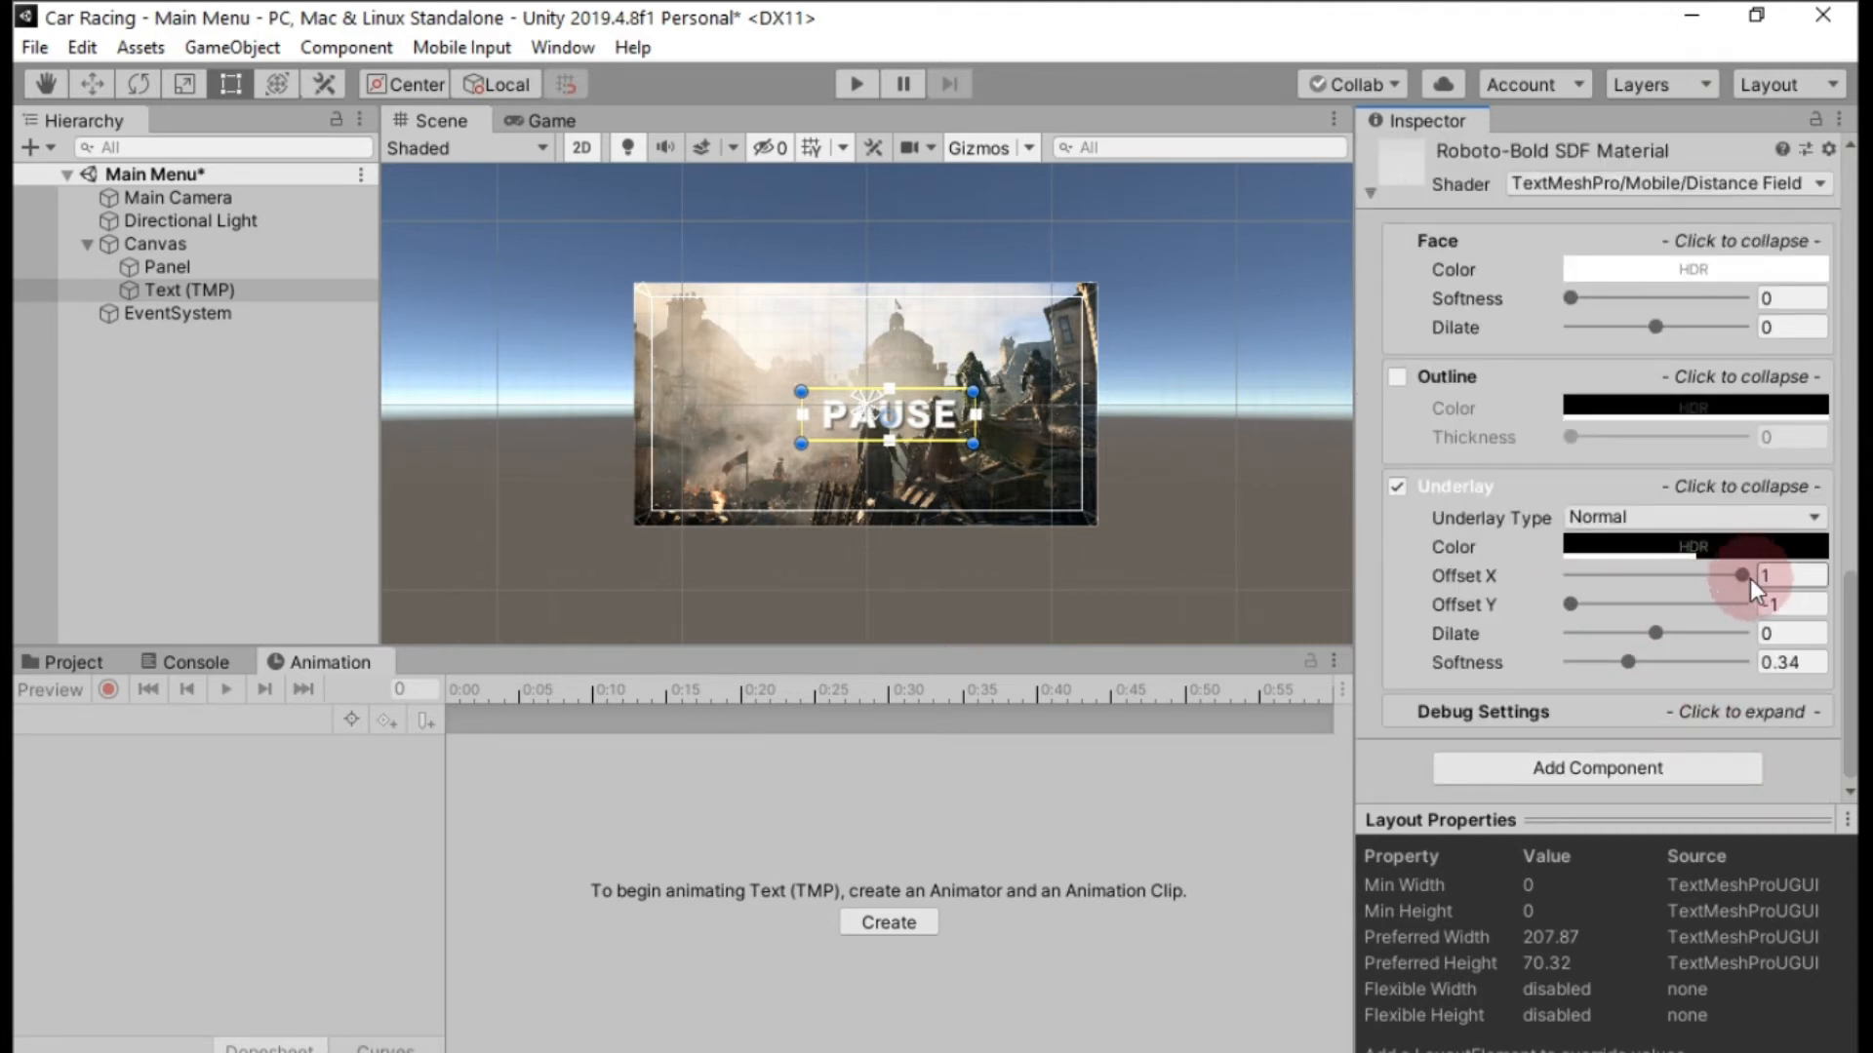
pyautogui.moveTo(1751, 581); pyautogui.dragTo(1705, 589)
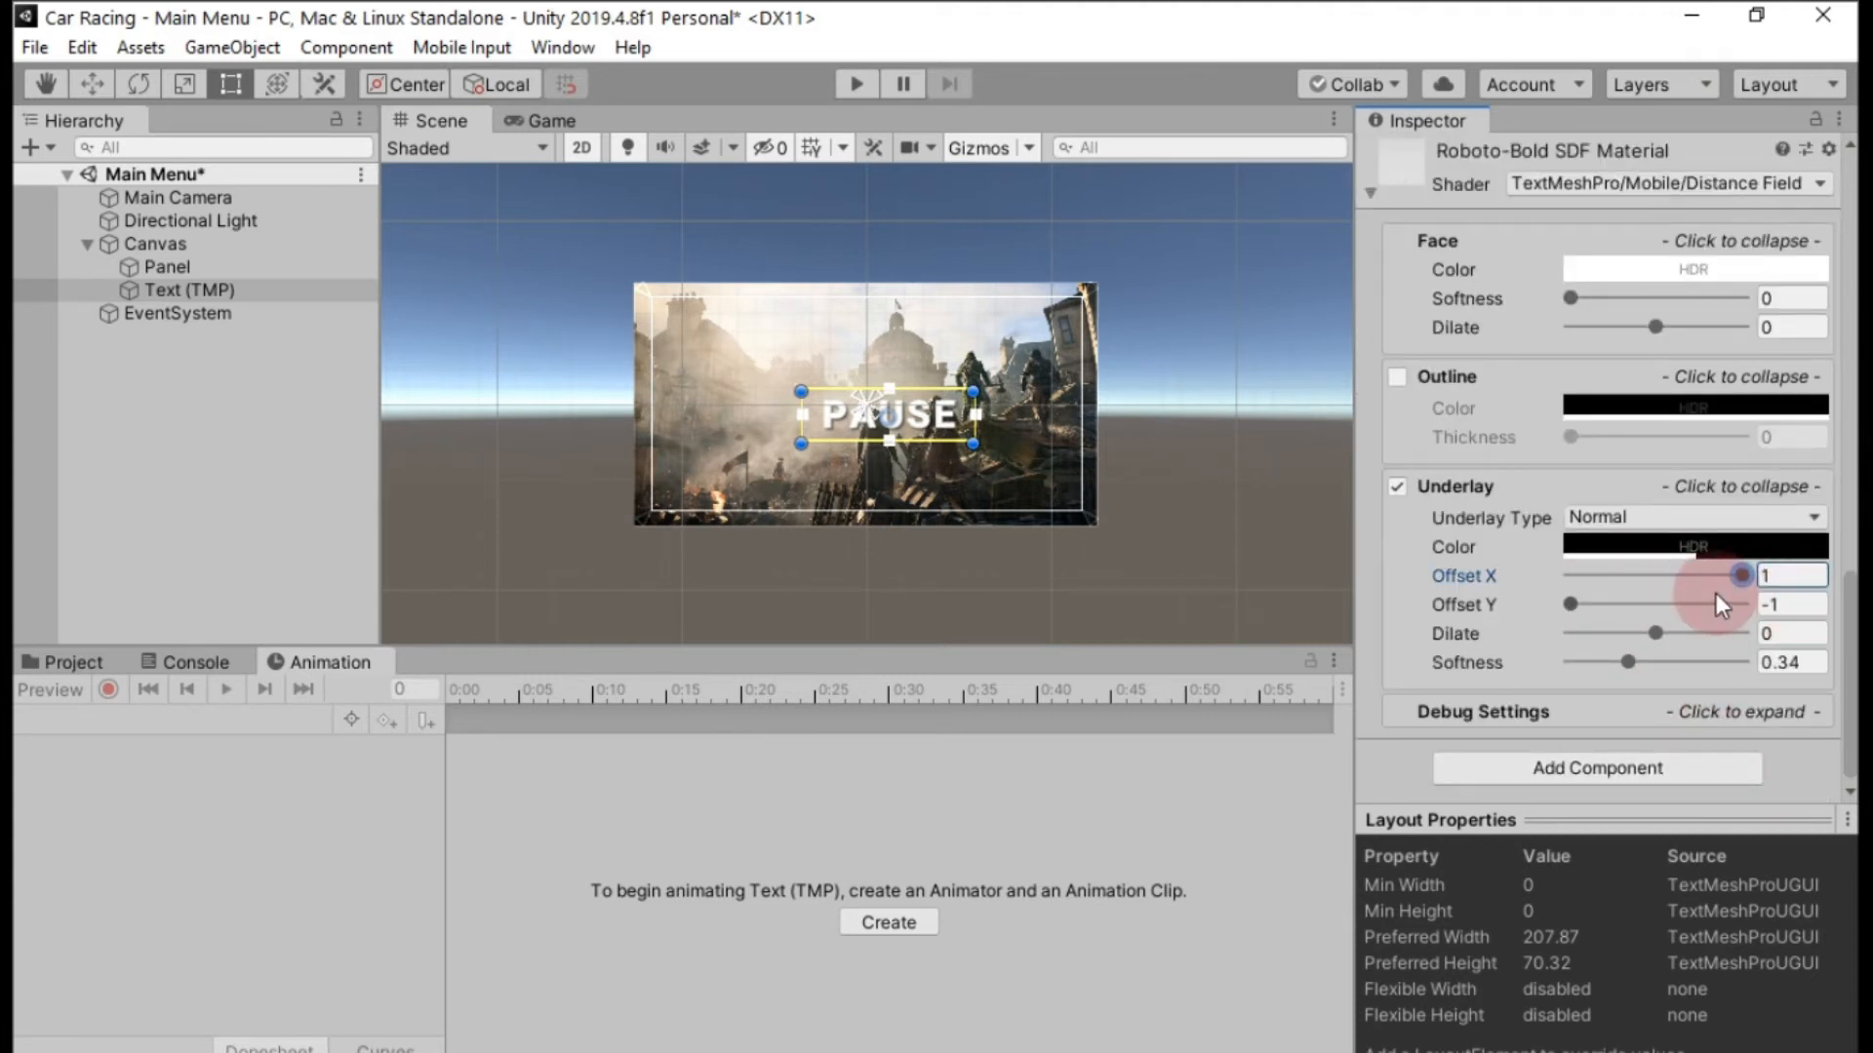
pyautogui.scroll(15, 1717, 590)
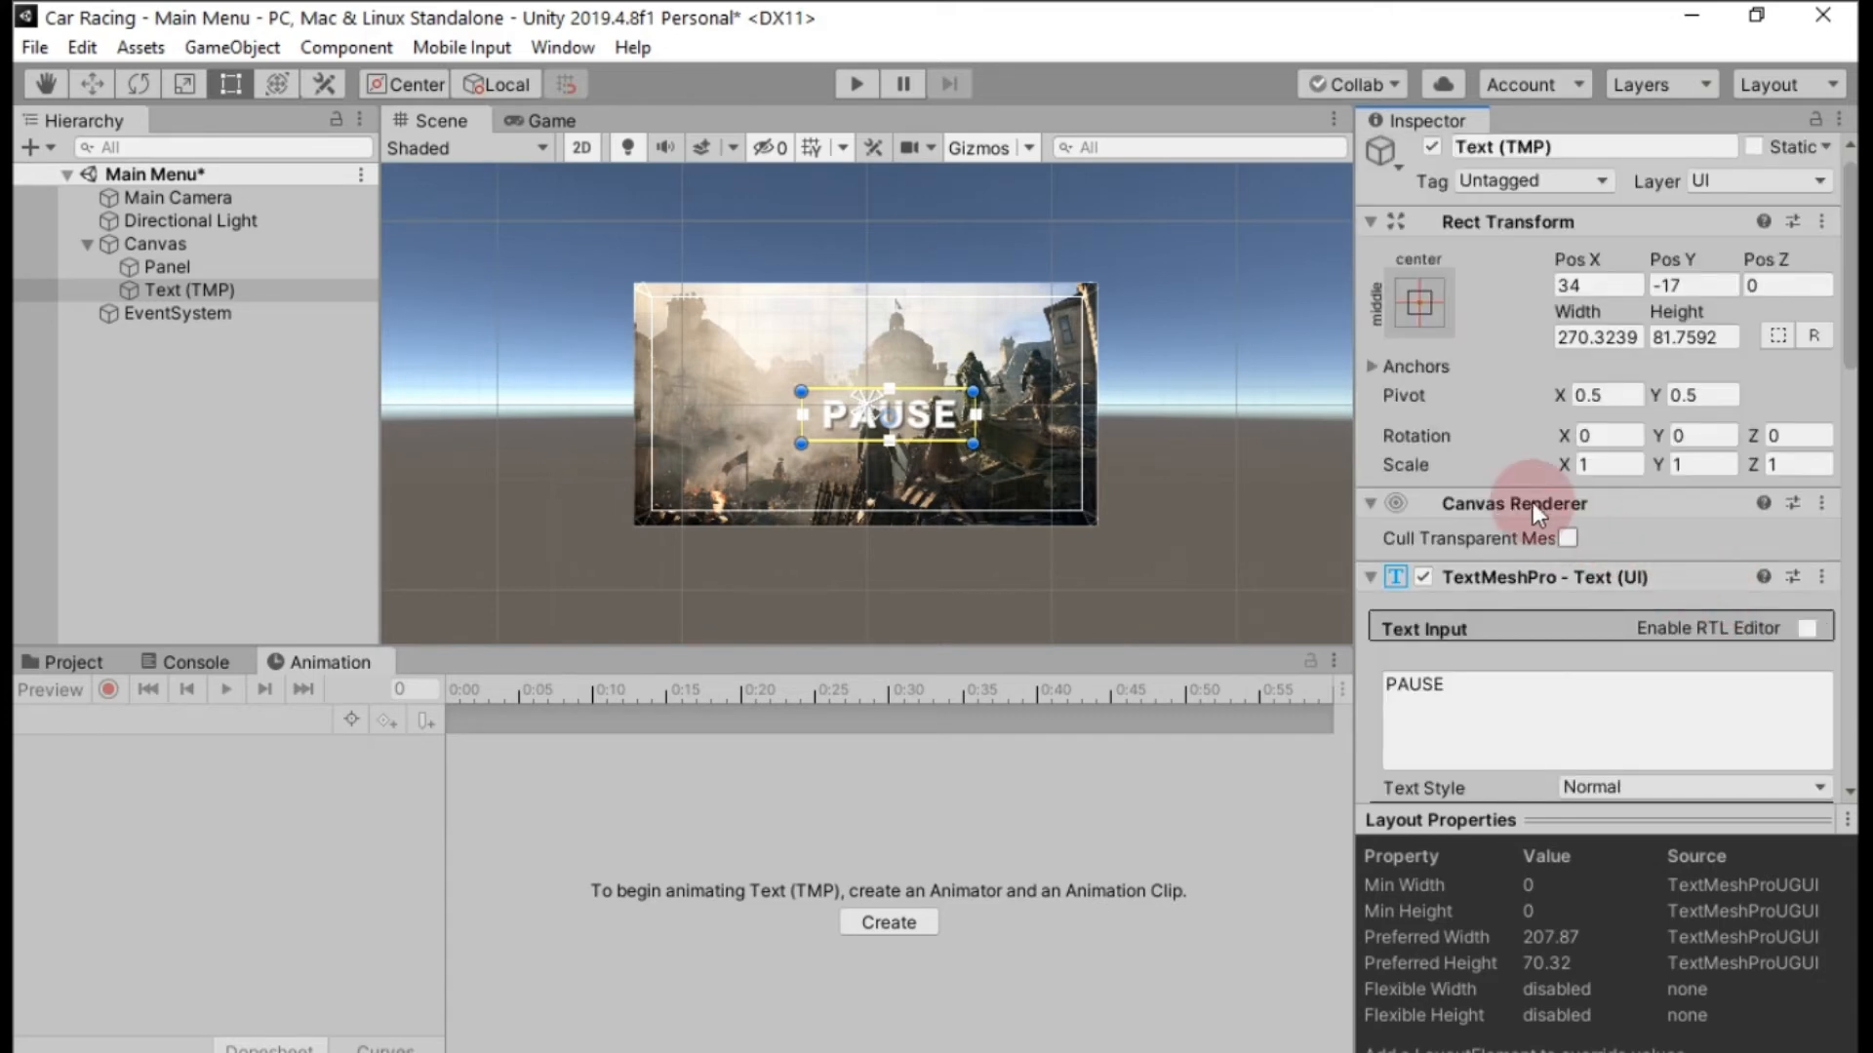
pyautogui.scroll(-12, 1500, 443)
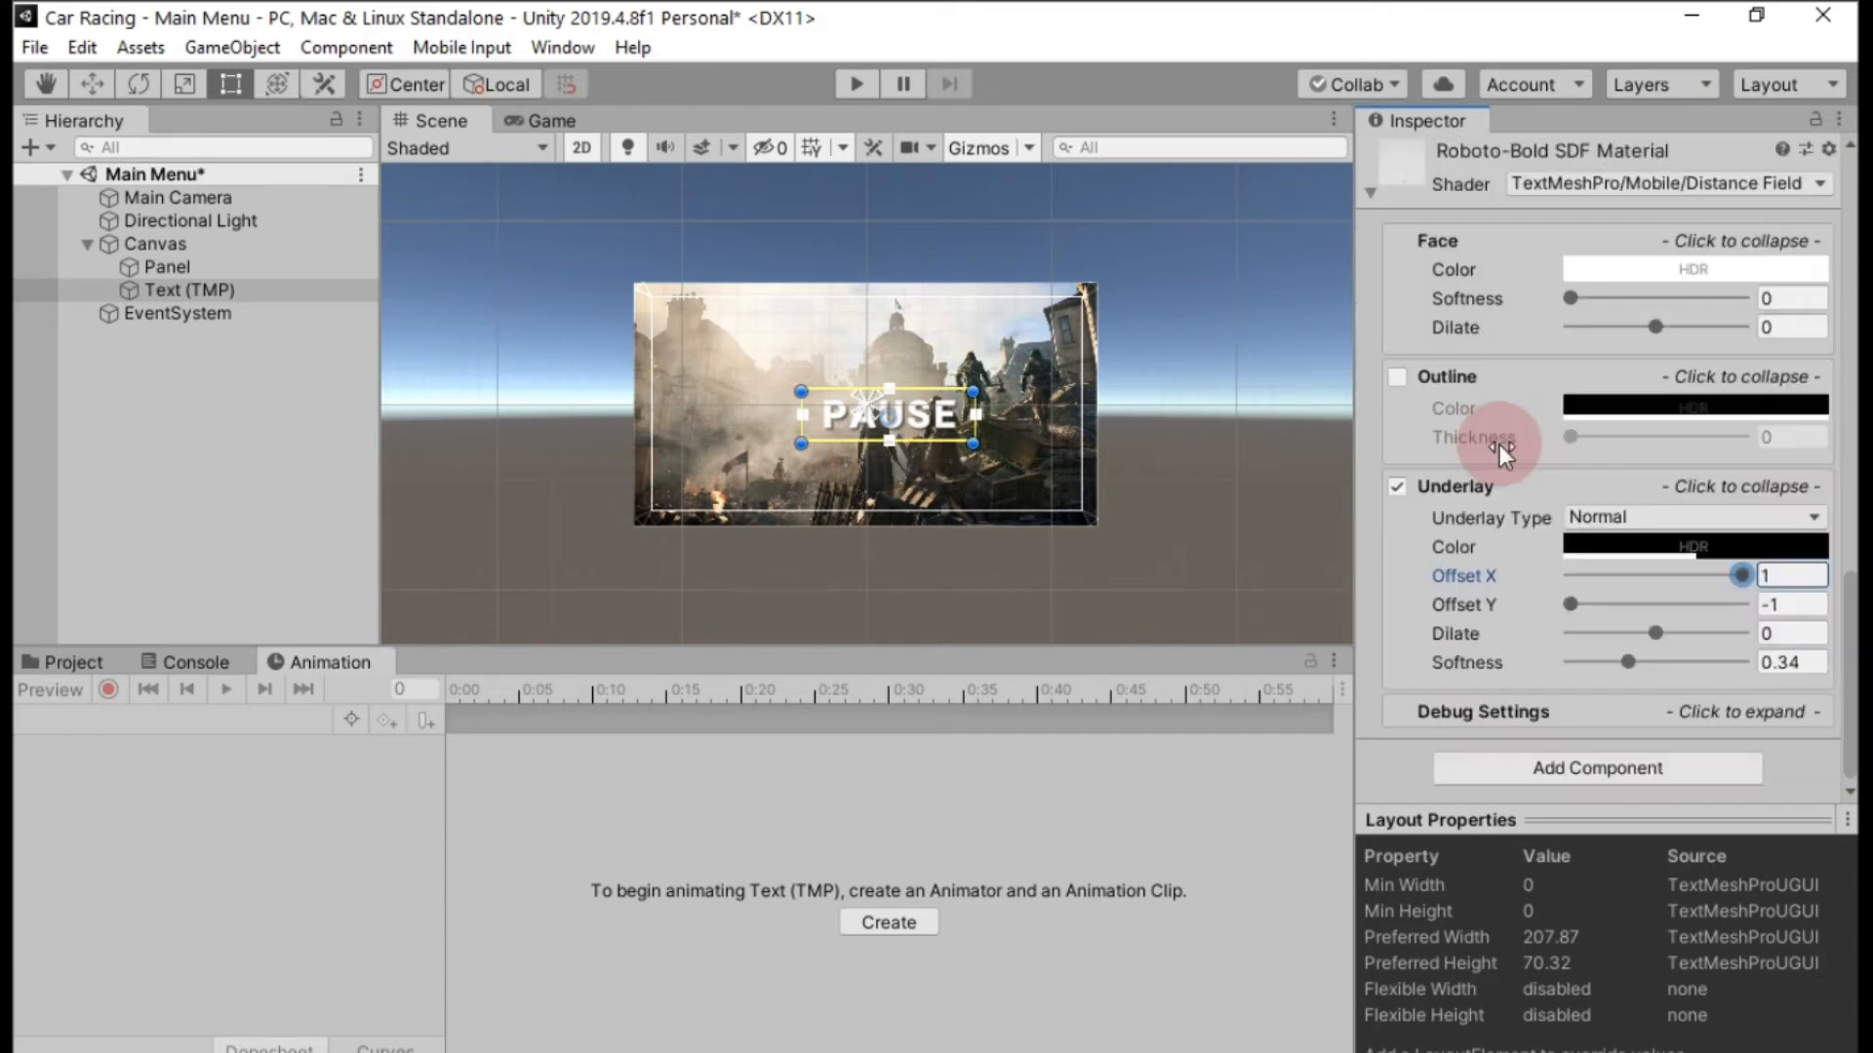
# Create a TextMeshPro Color Gradient asset in the Assets folder.
pyautogui.click(31, 661)
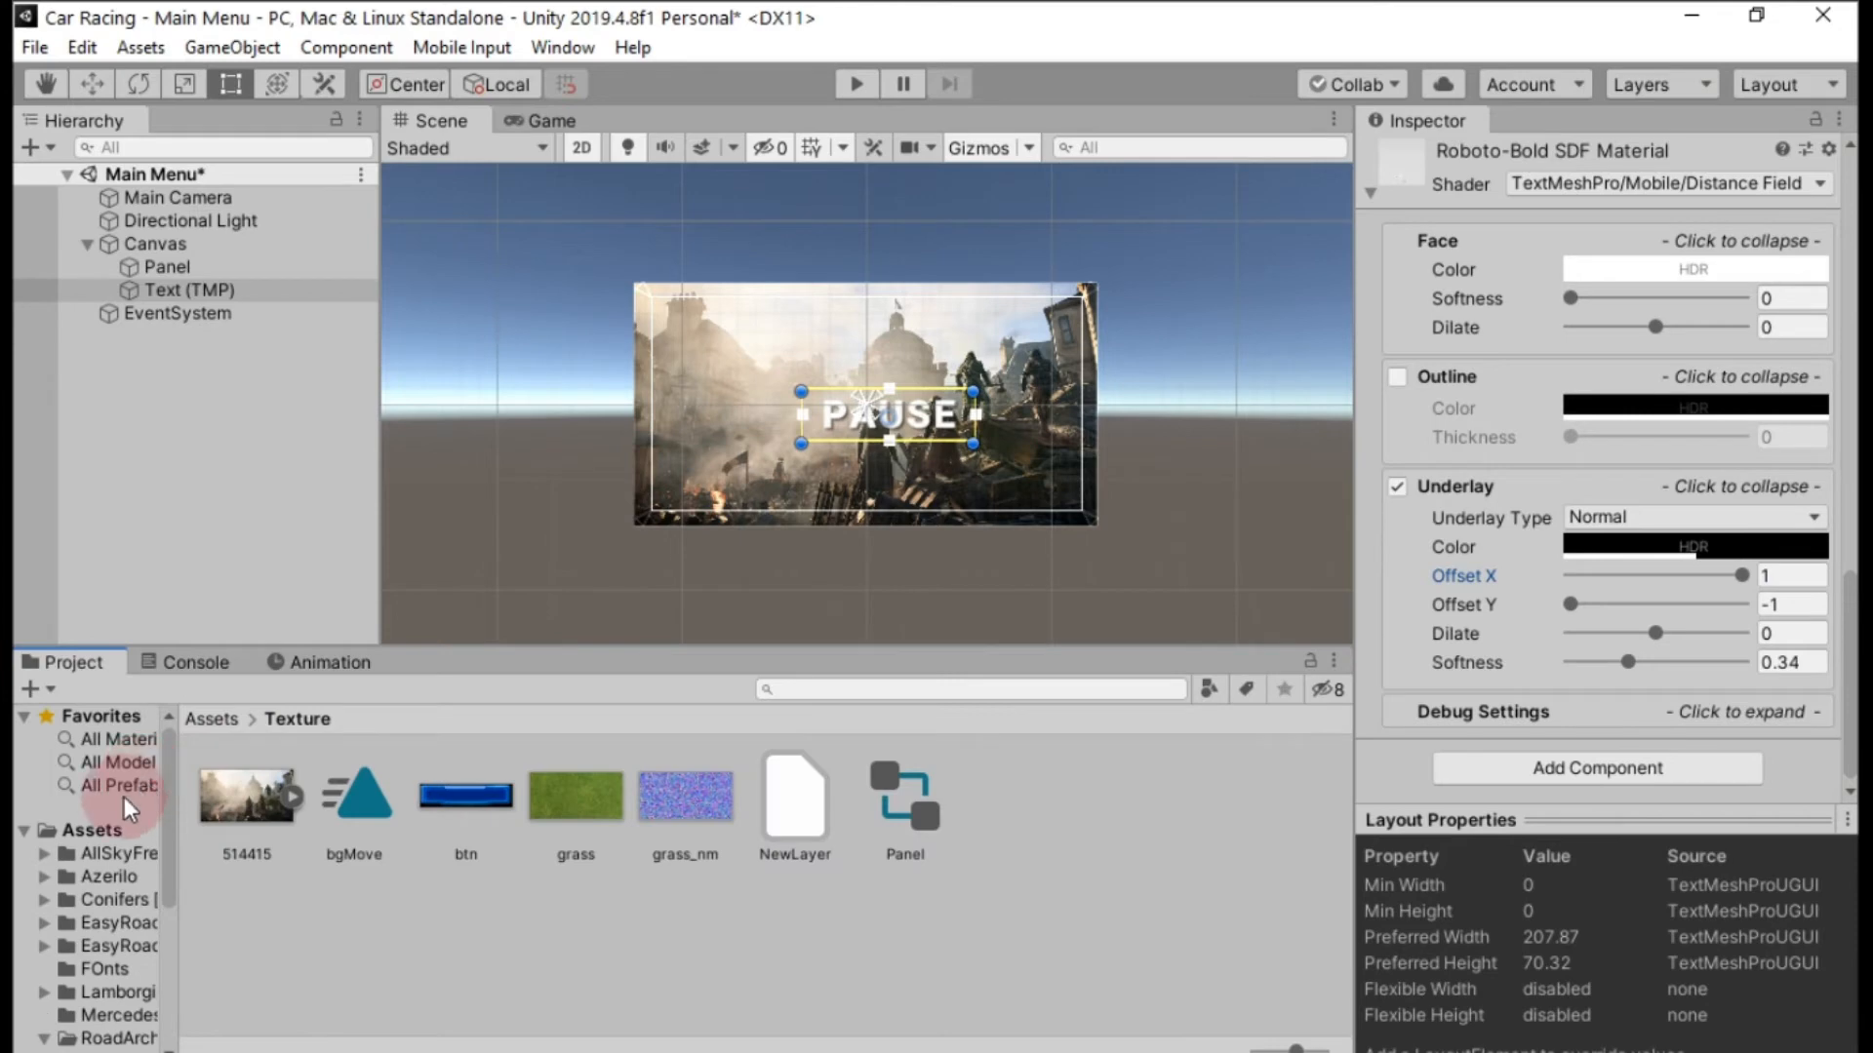
pyautogui.click(98, 827)
pyautogui.rightClick(98, 827)
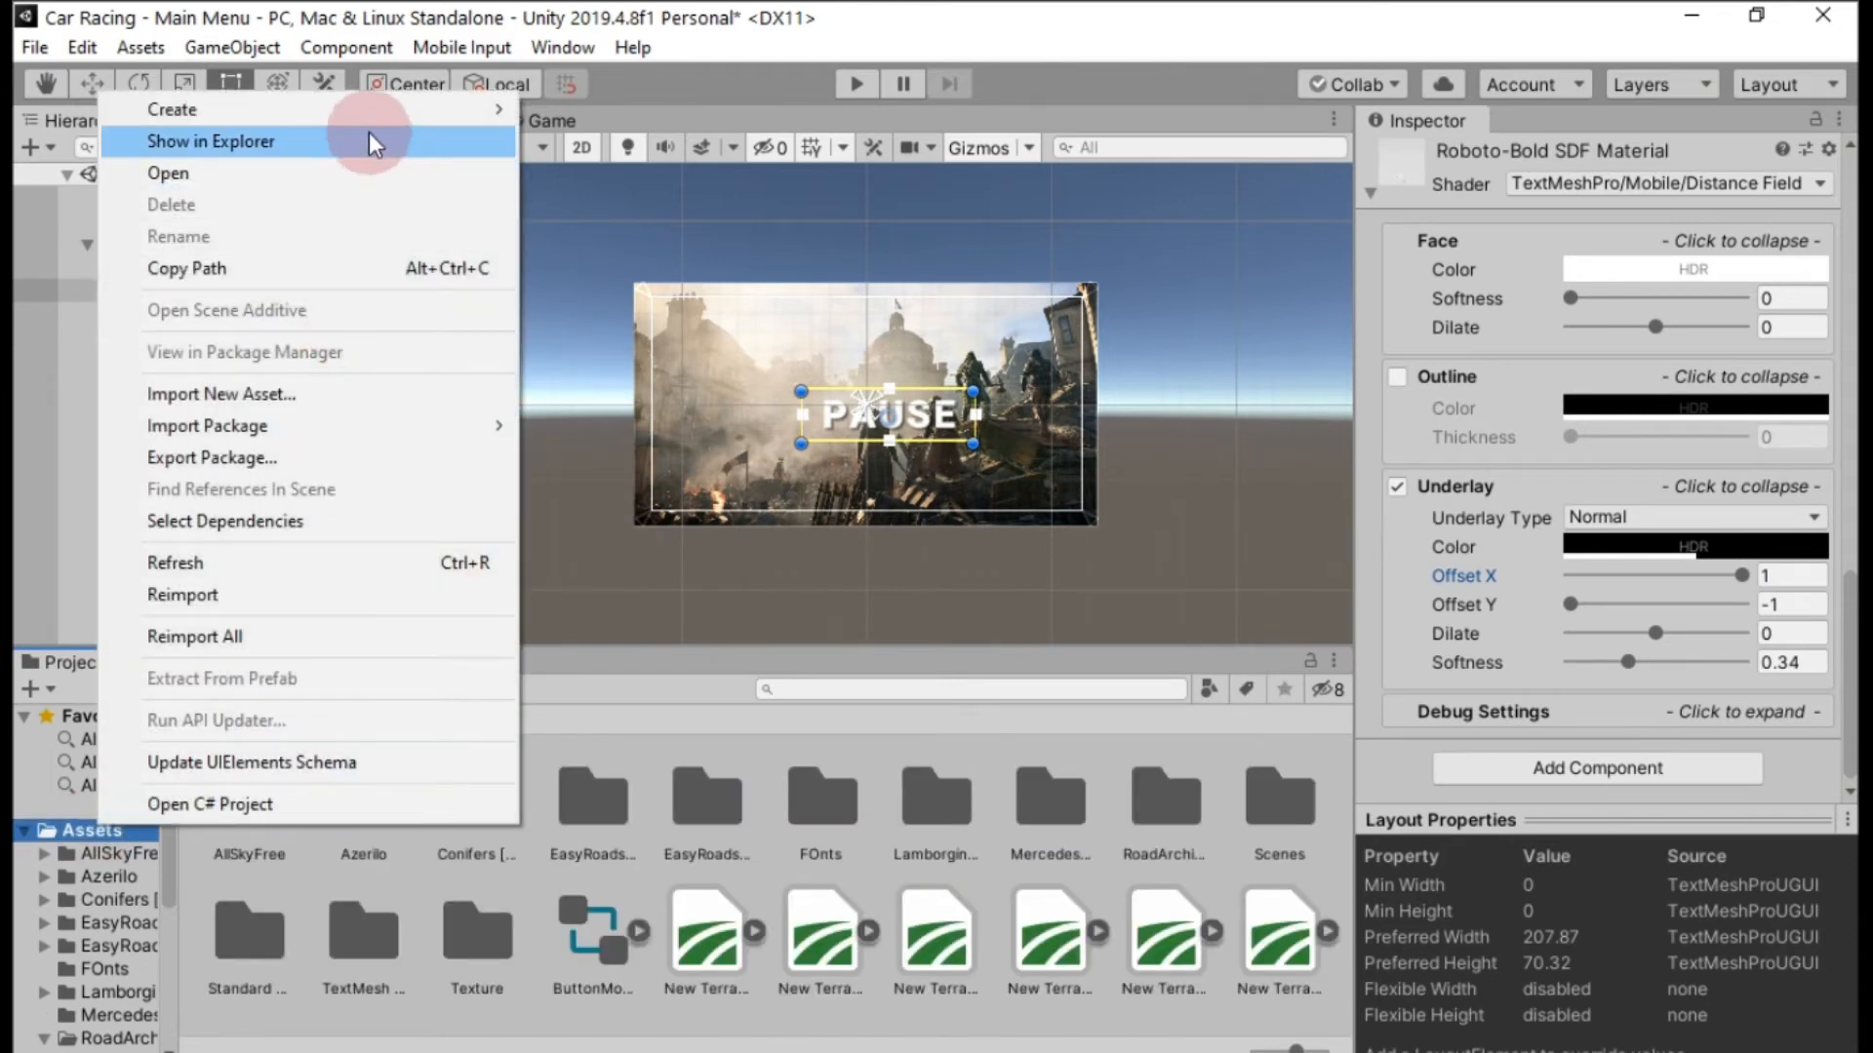
pyautogui.moveTo(372, 115)
pyautogui.moveTo(702, 274)
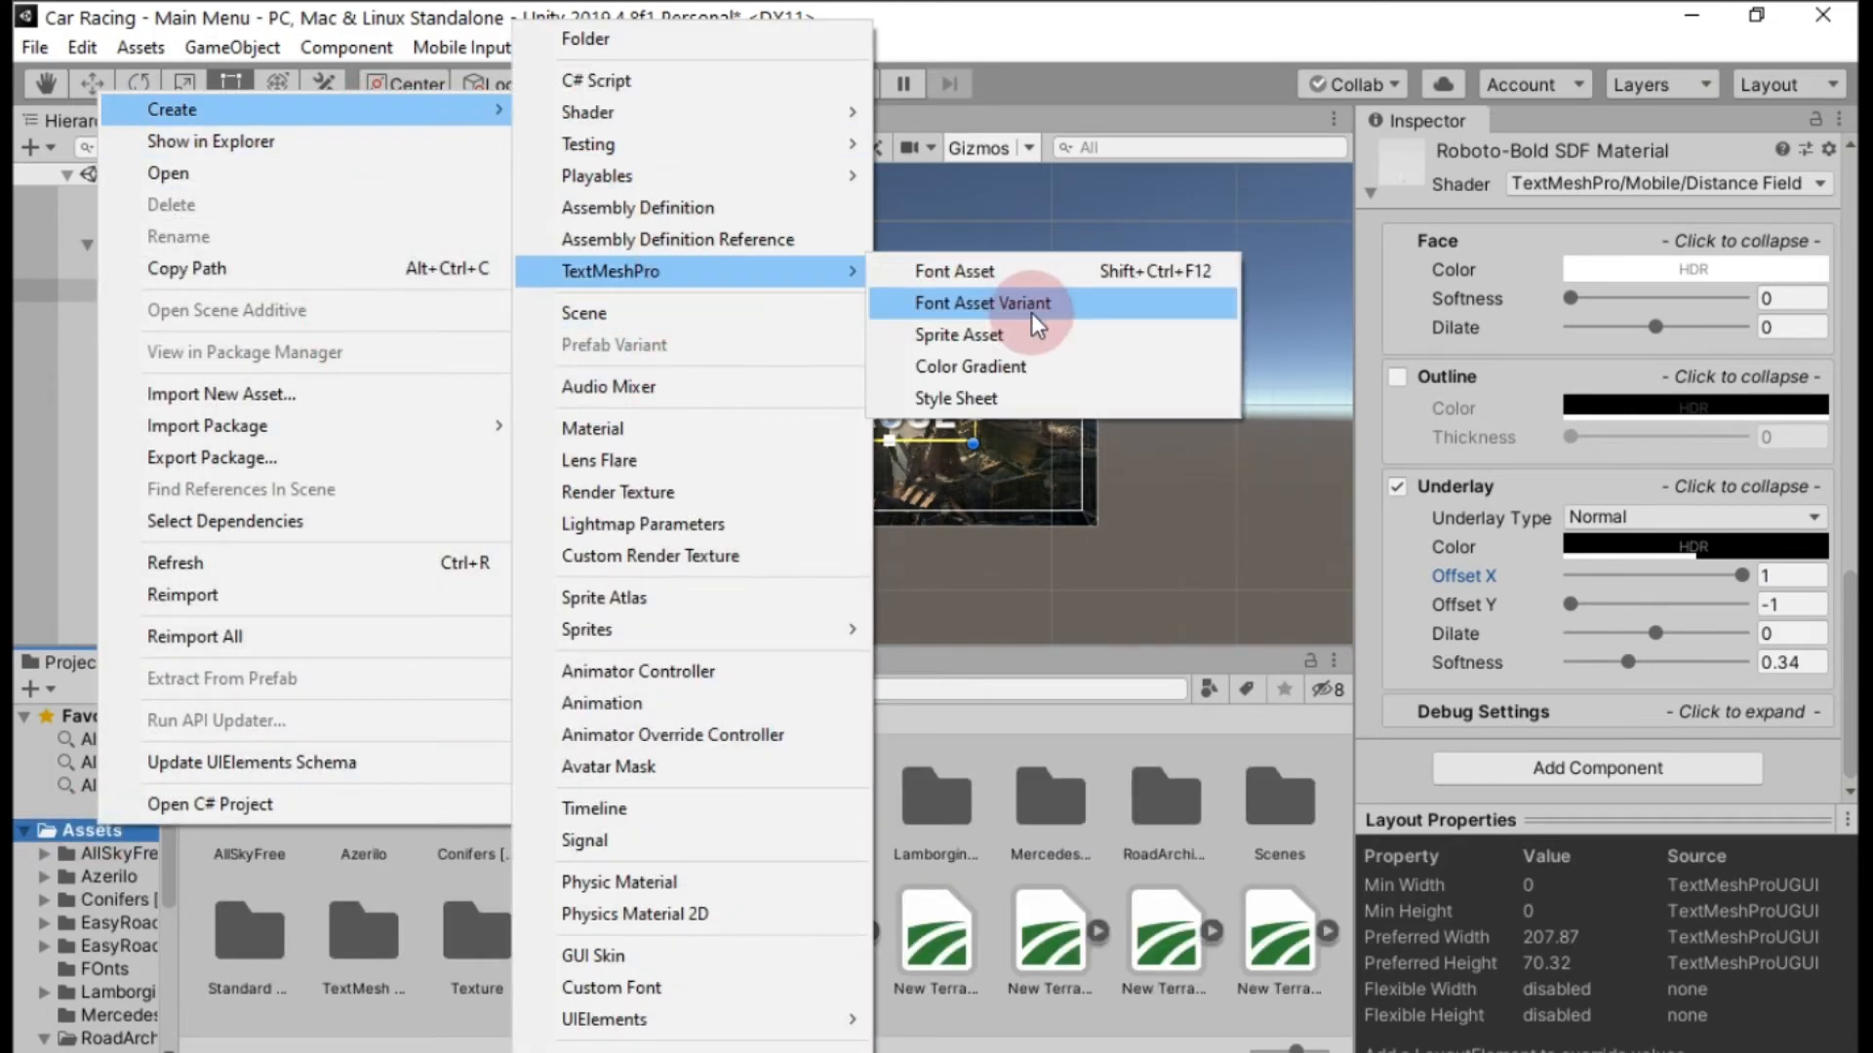
pyautogui.click(1008, 359)
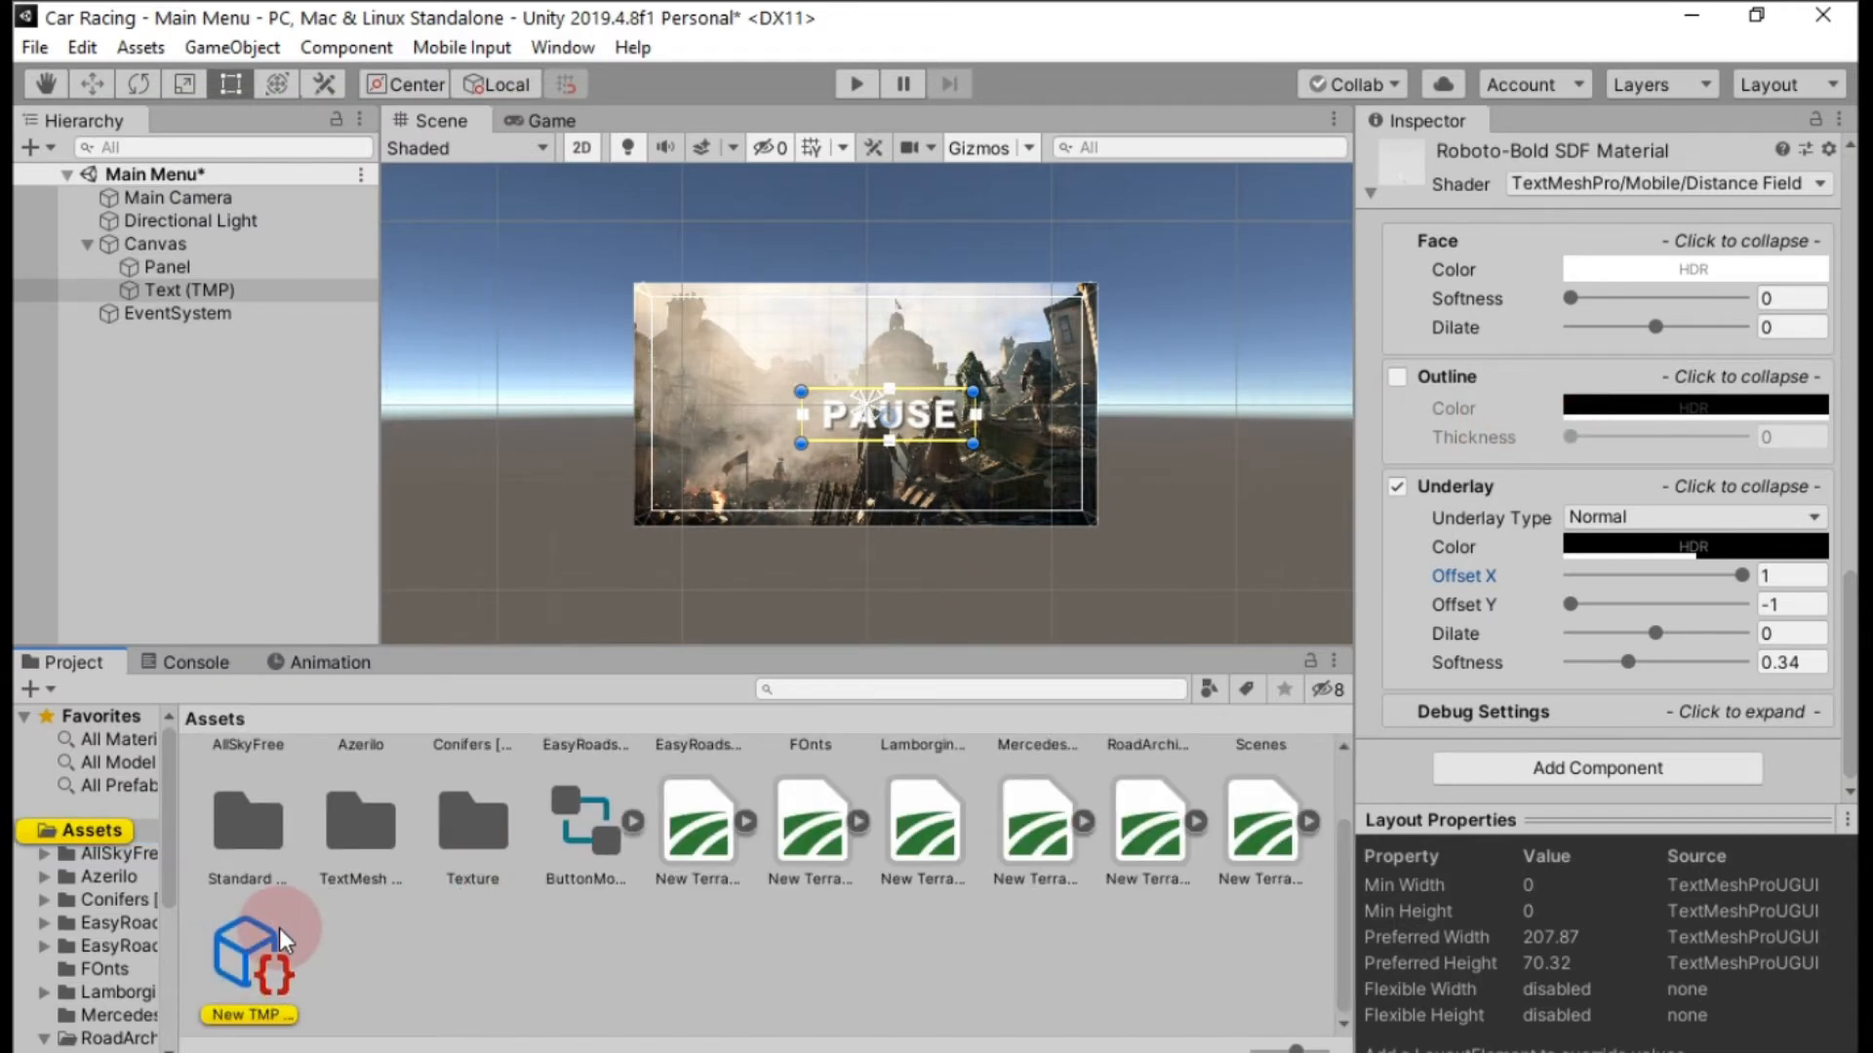
# Set the upper-left color of the new TMP Color Gradient asset to yellow EACB2B and copy its hexadecimal code.
pyautogui.click(277, 929)
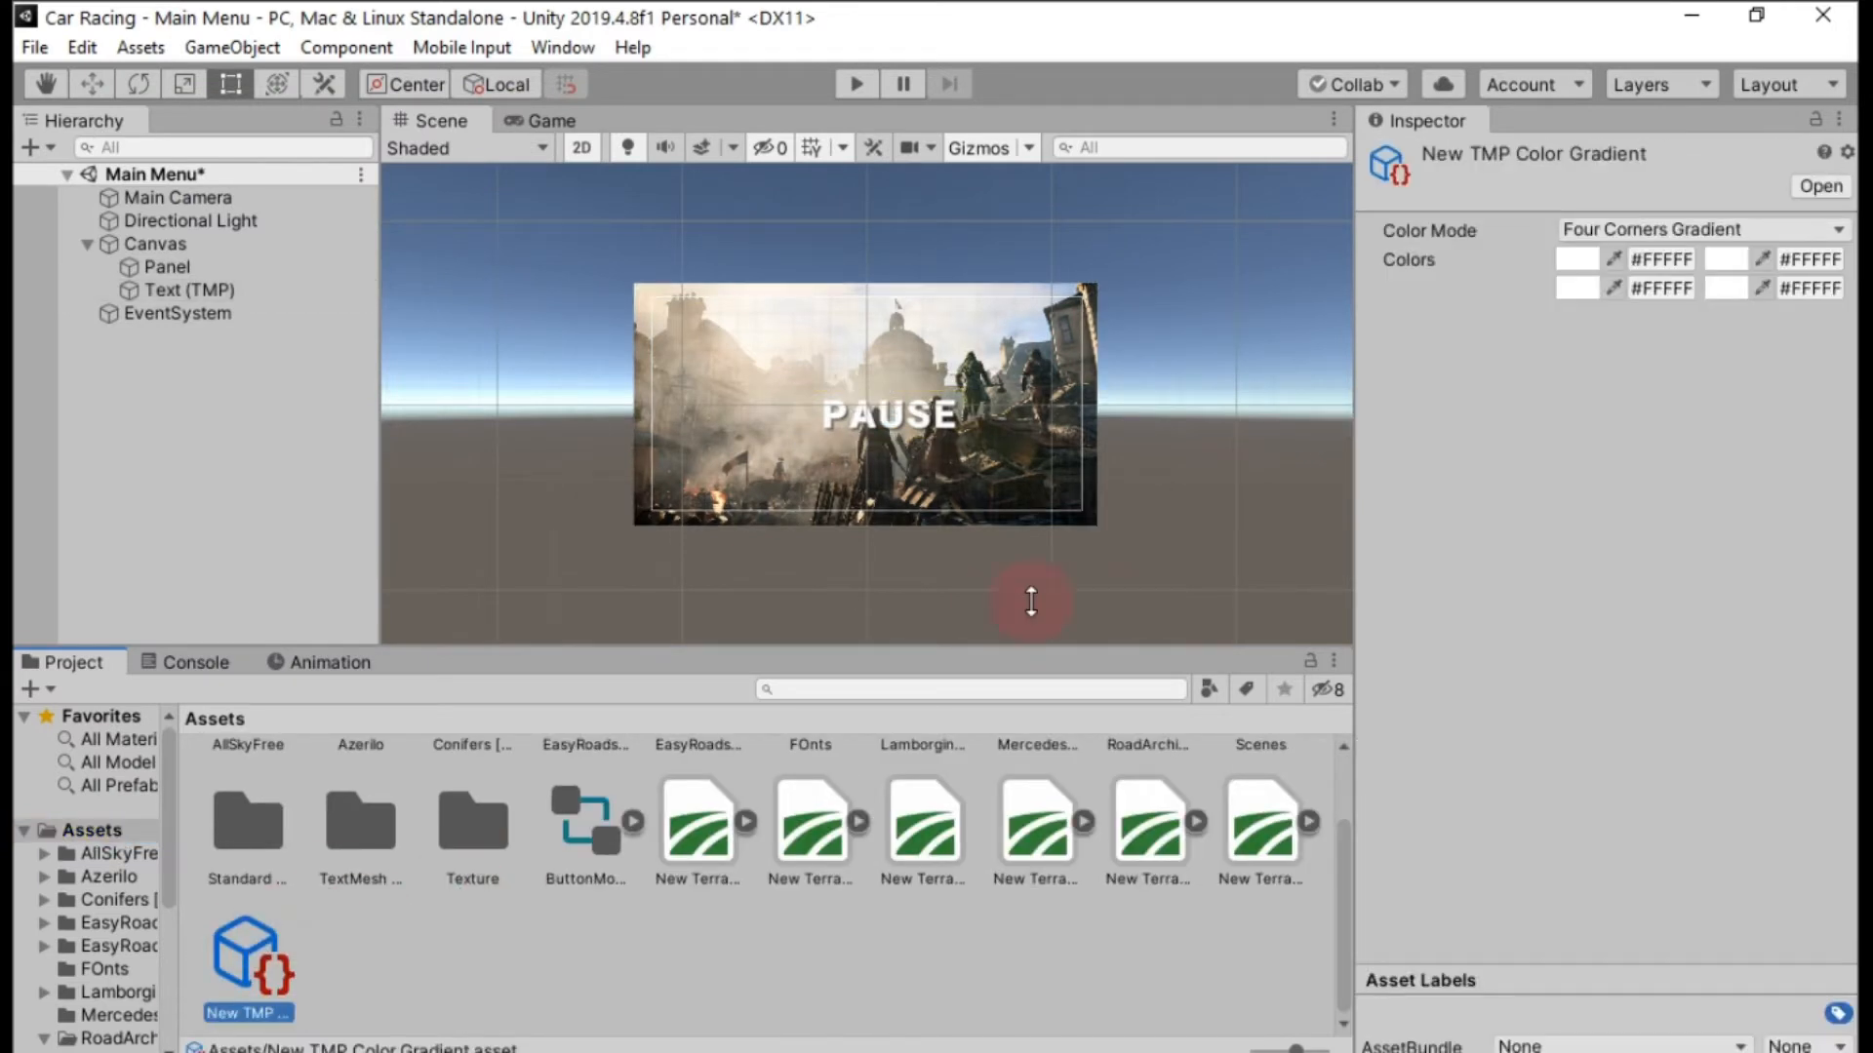
pyautogui.click(1577, 259)
pyautogui.click(295, 178)
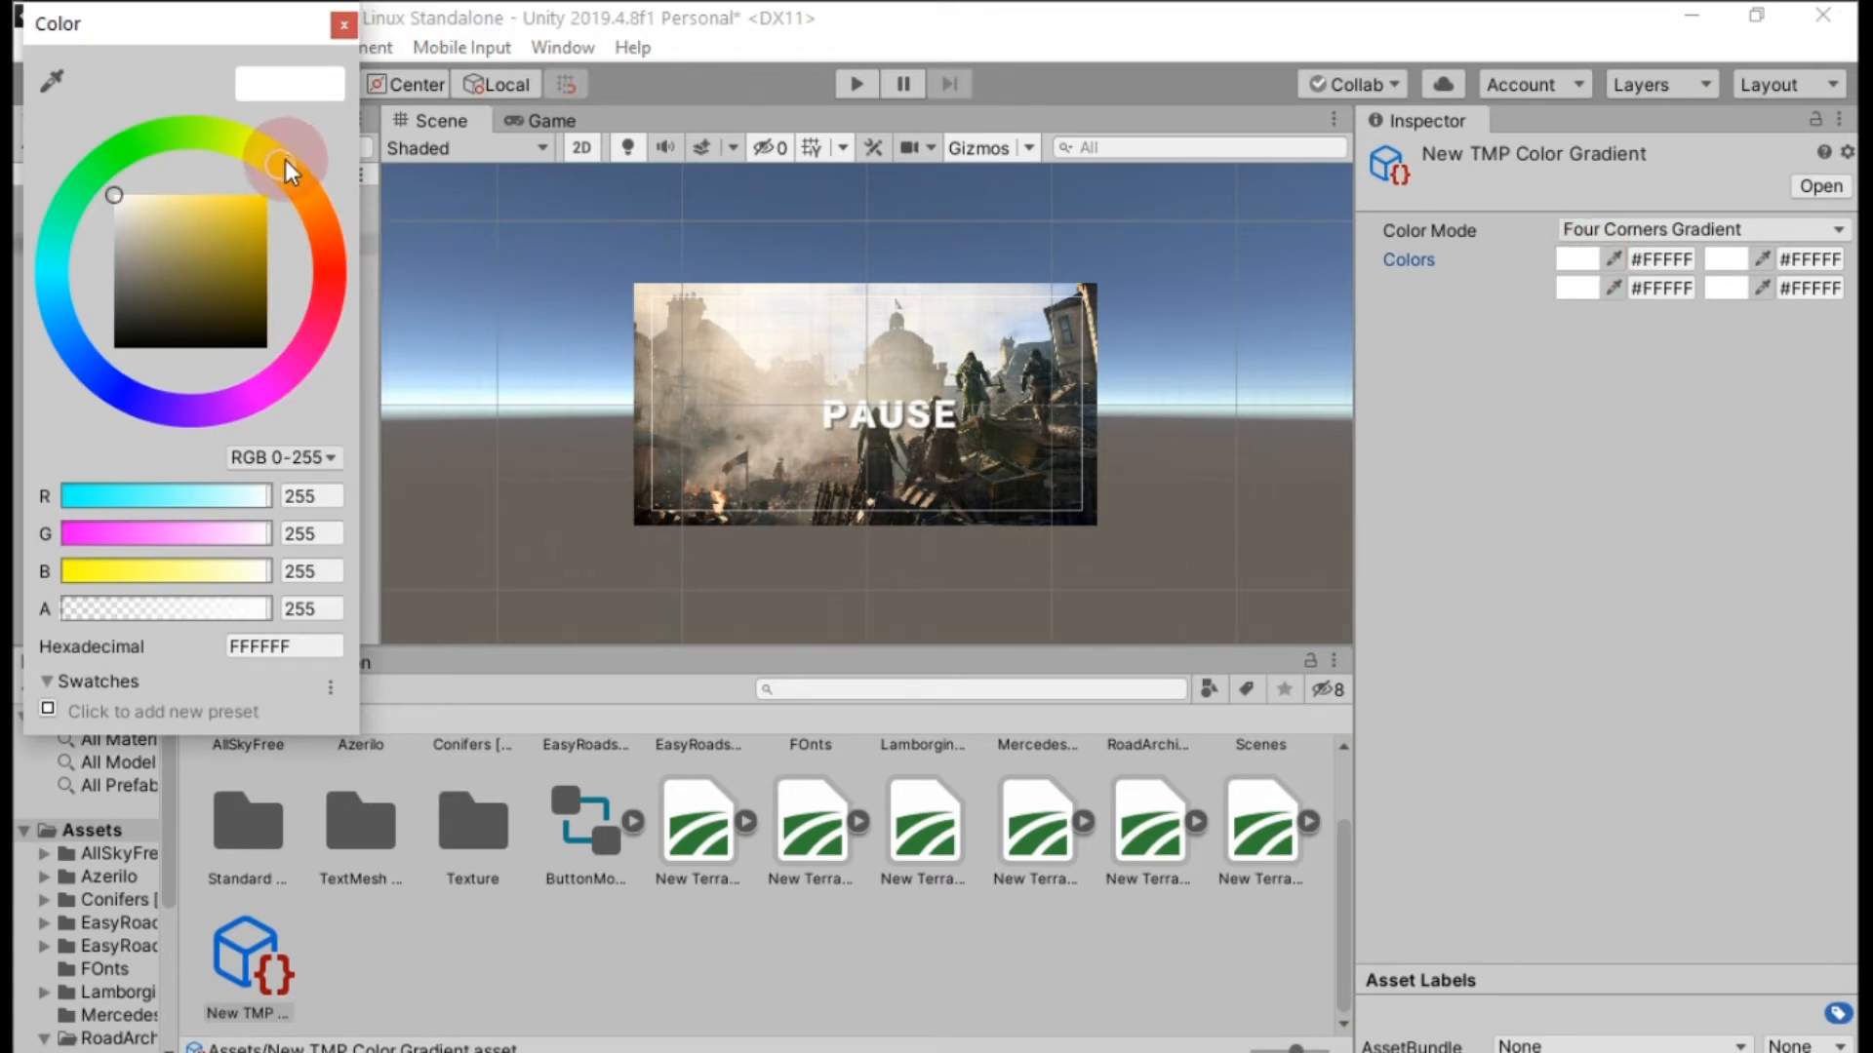
pyautogui.moveTo(240, 215); pyautogui.dragTo(240, 209)
pyautogui.click(262, 646)
pyautogui.hotkey('ctrl', 'c')
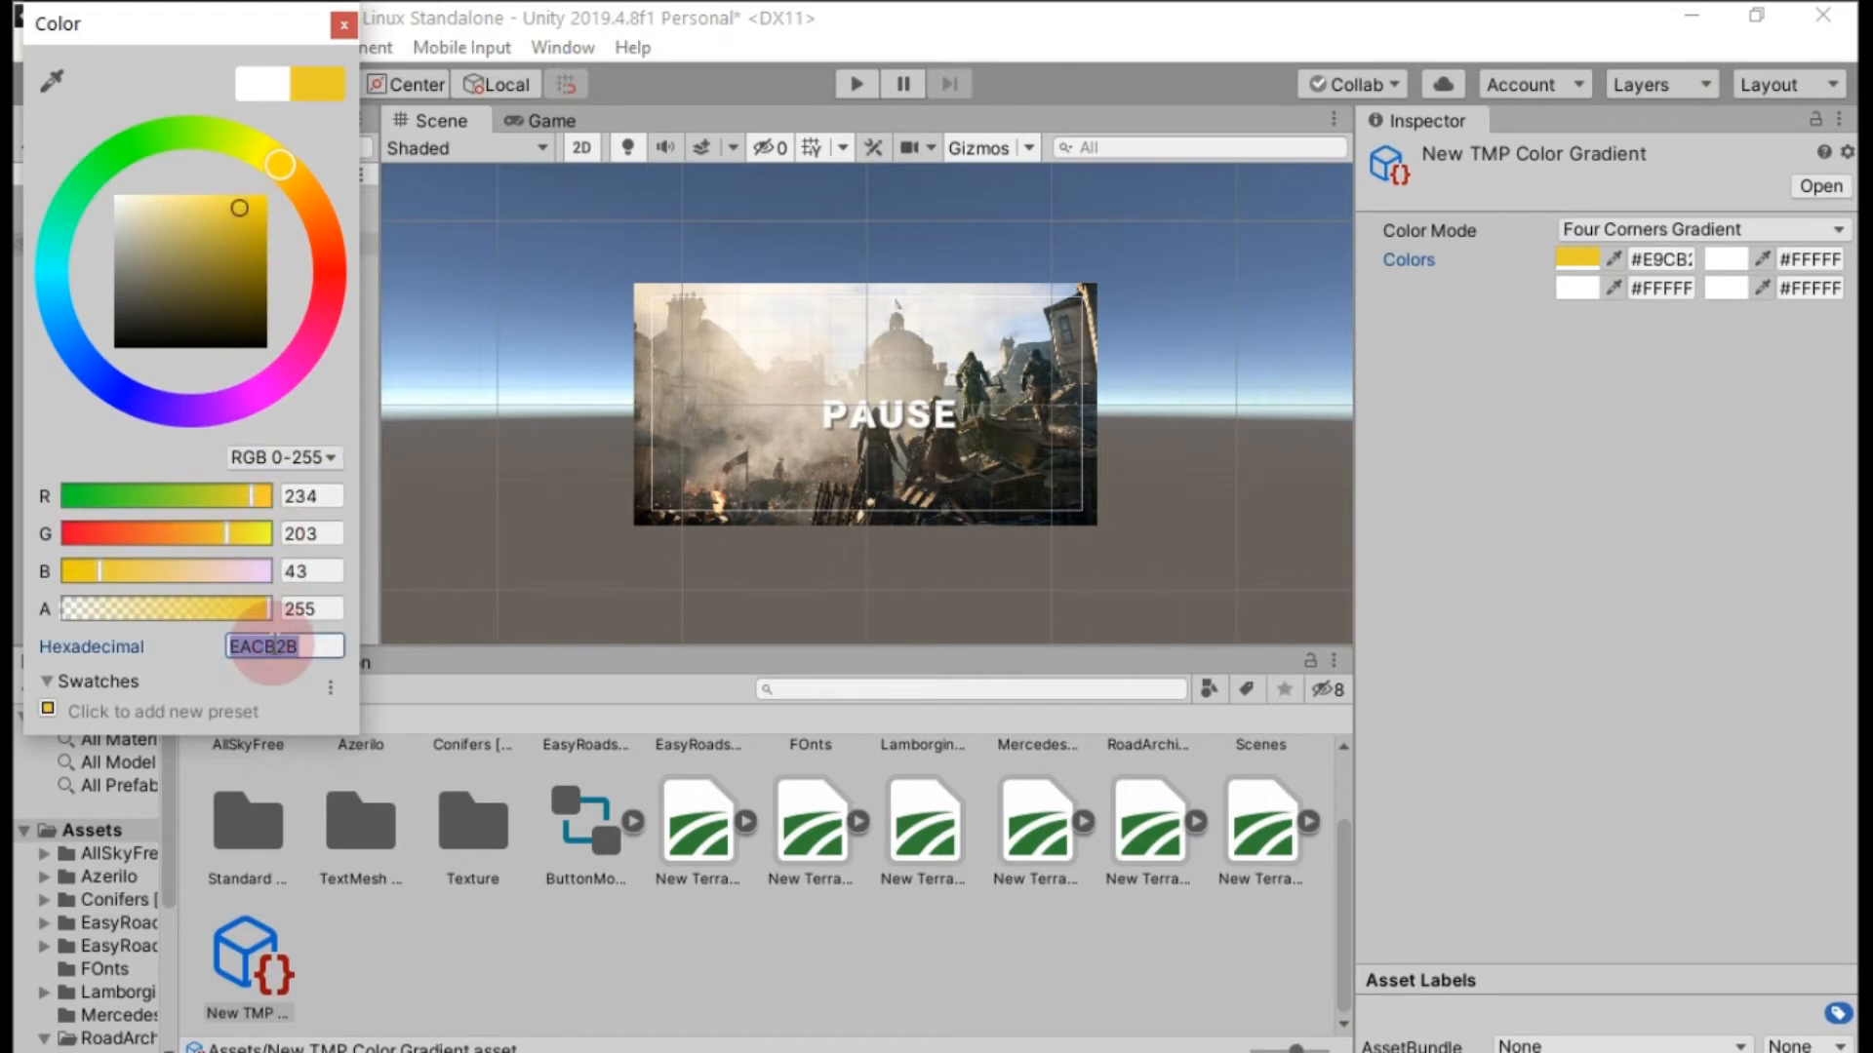
pyautogui.click(343, 24)
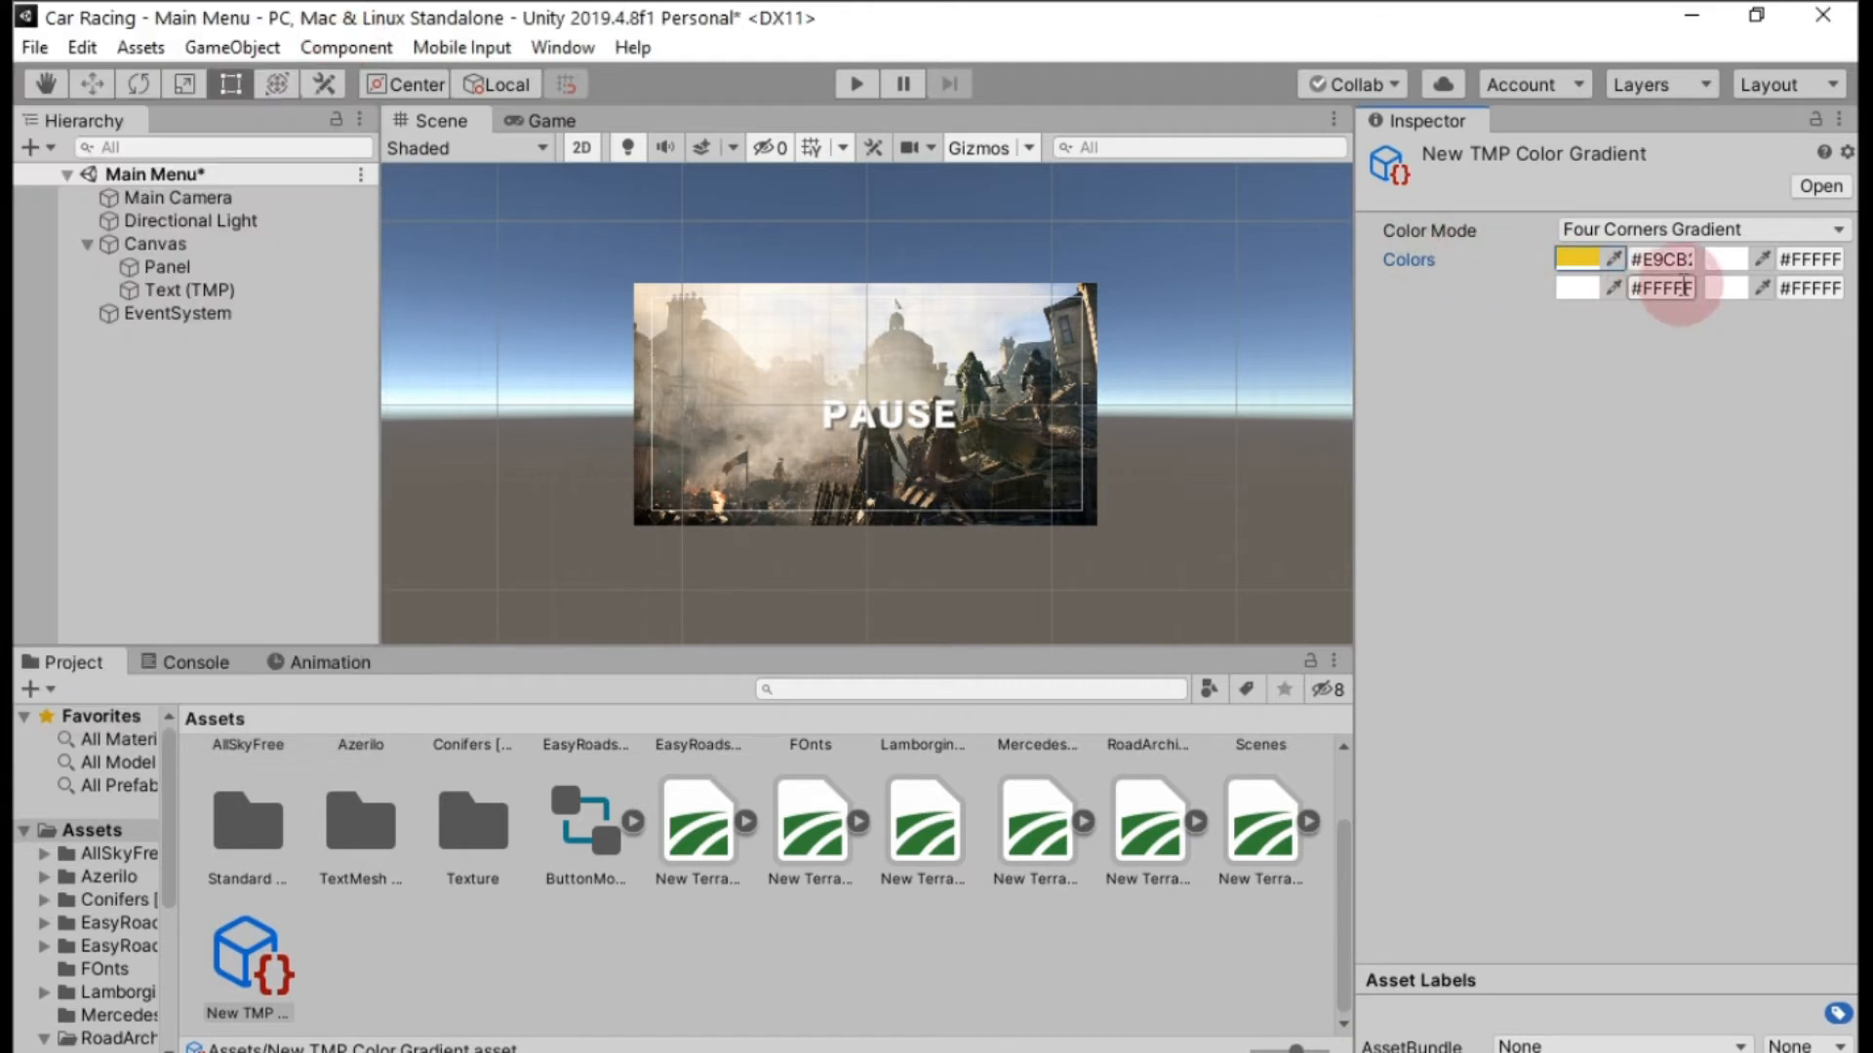
# Give the gradient asset's upper-right color the copied yellow EACB2B.
pyautogui.click(1718, 260)
pyautogui.click(283, 646)
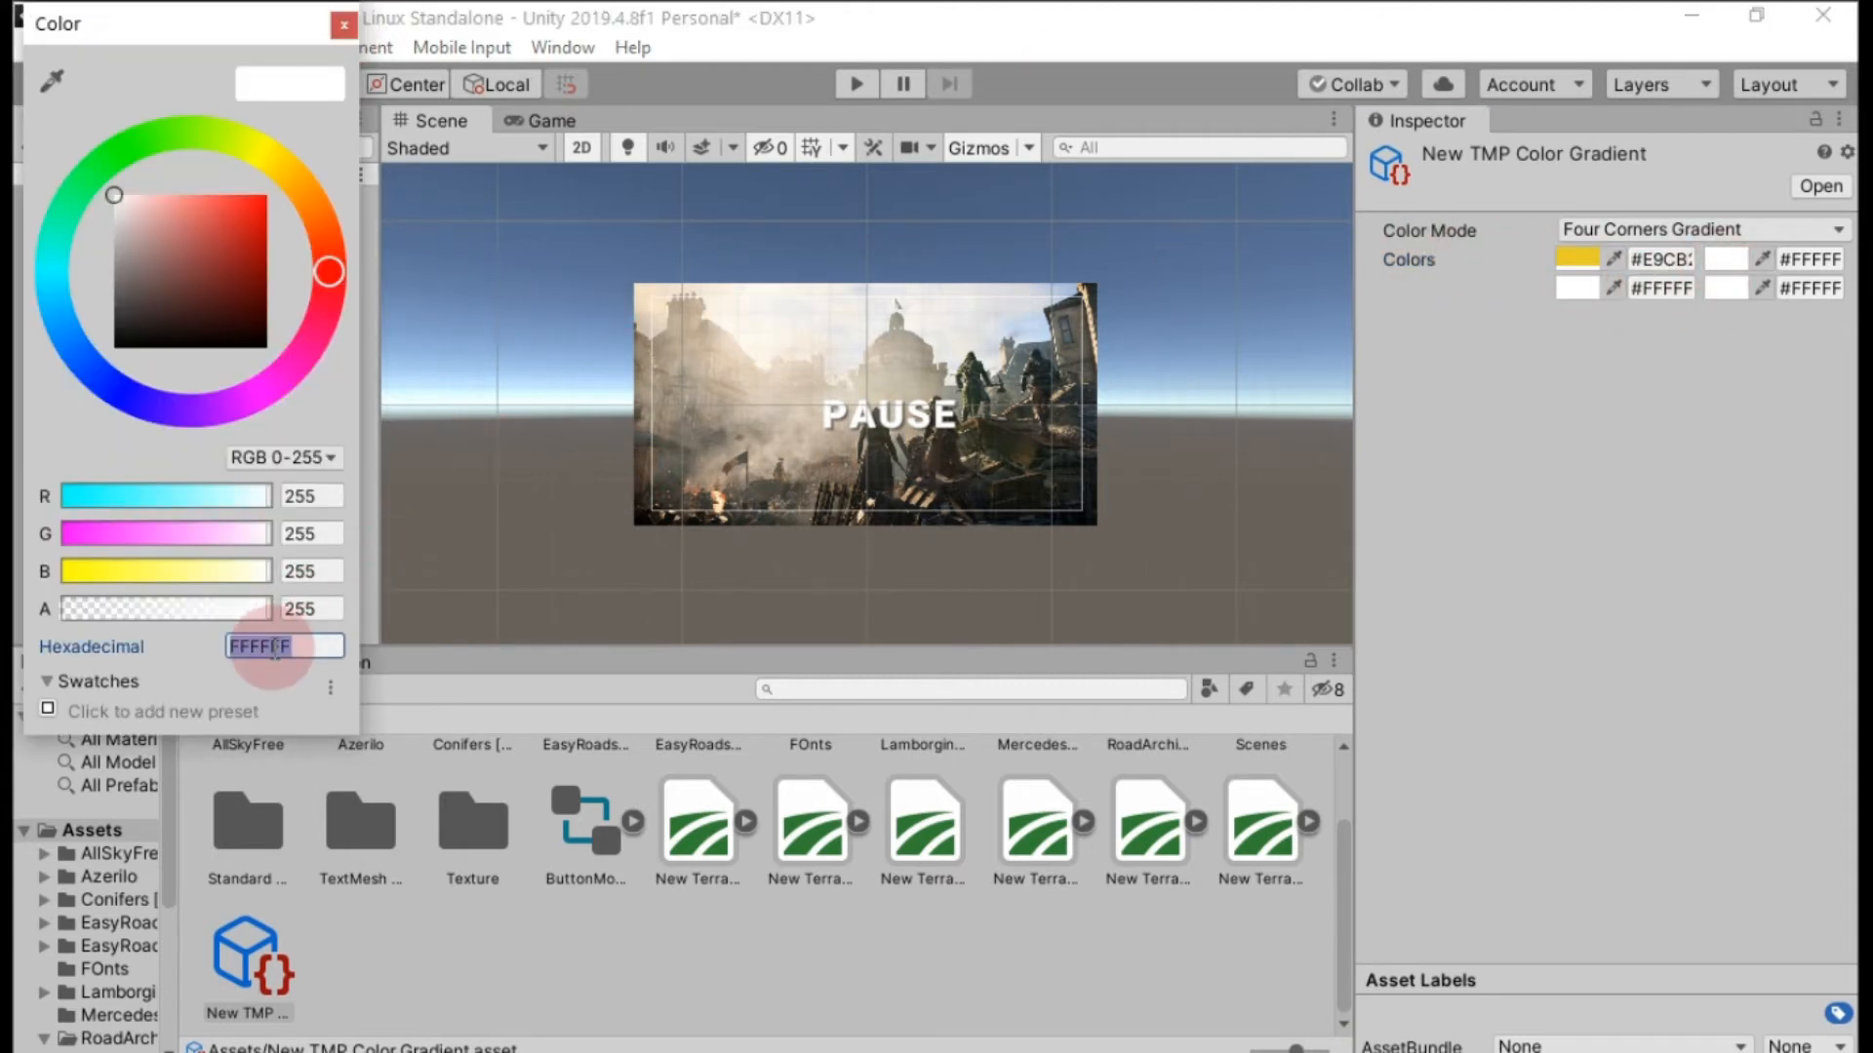
pyautogui.hotkey('ctrl', 'v')
pyautogui.click(343, 25)
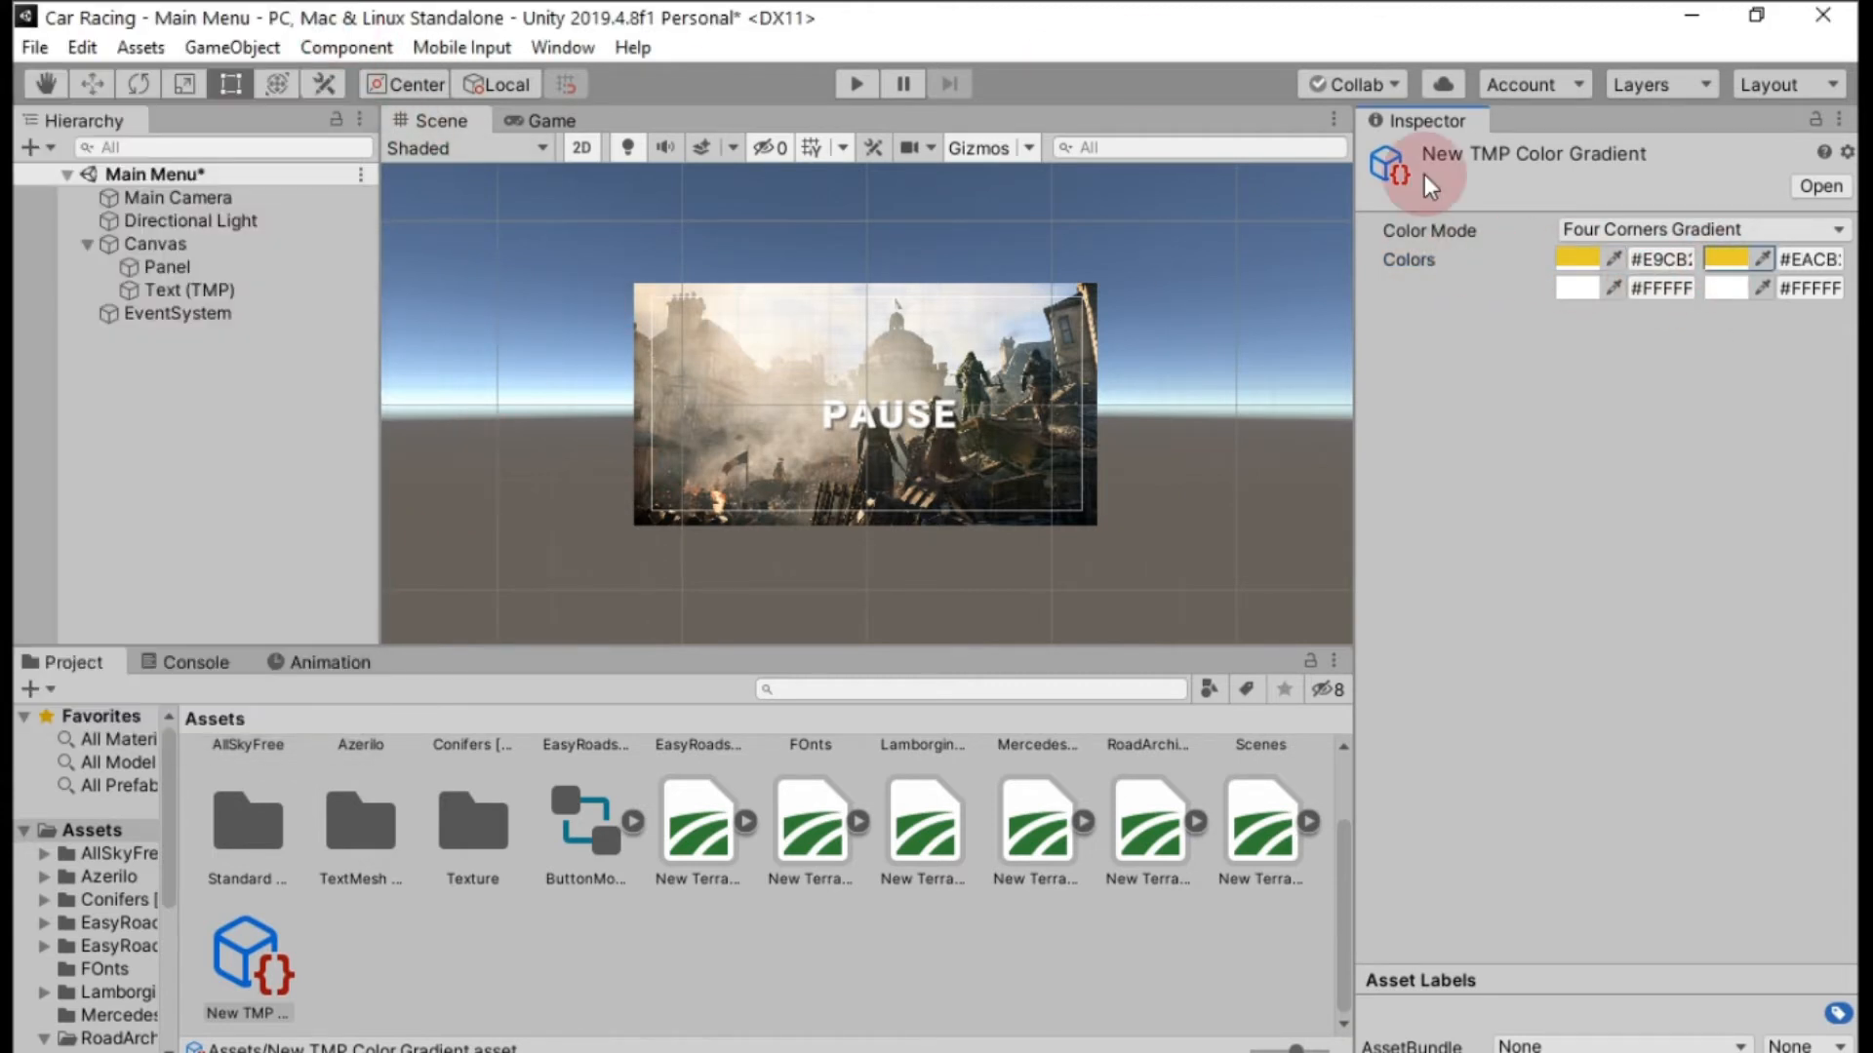
# Set the gradient asset's lower-left color to a darker shade of the copied yellow, BCA00C, and copy its hexadecimal code.
pyautogui.click(1577, 287)
pyautogui.click(283, 647)
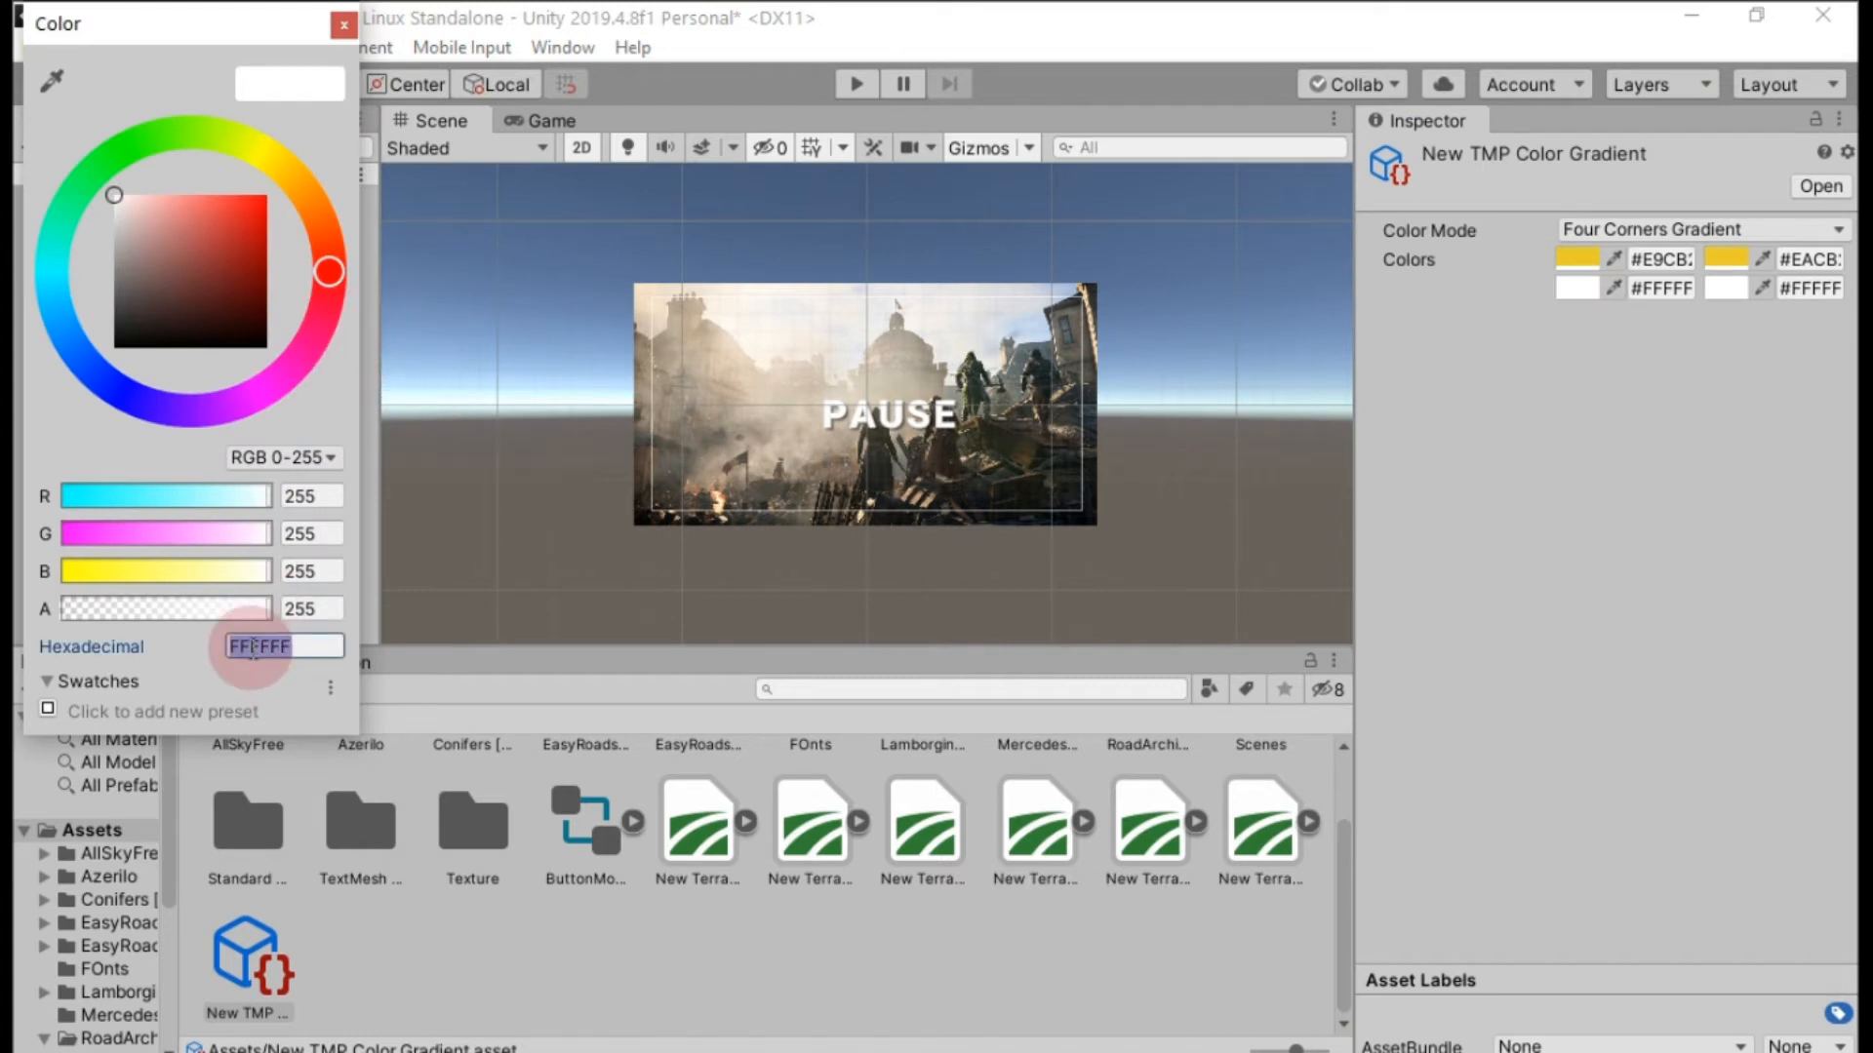
pyautogui.hotkey('ctrl', 'v')
pyautogui.moveTo(242, 208); pyautogui.dragTo(258, 235)
pyautogui.click(286, 654)
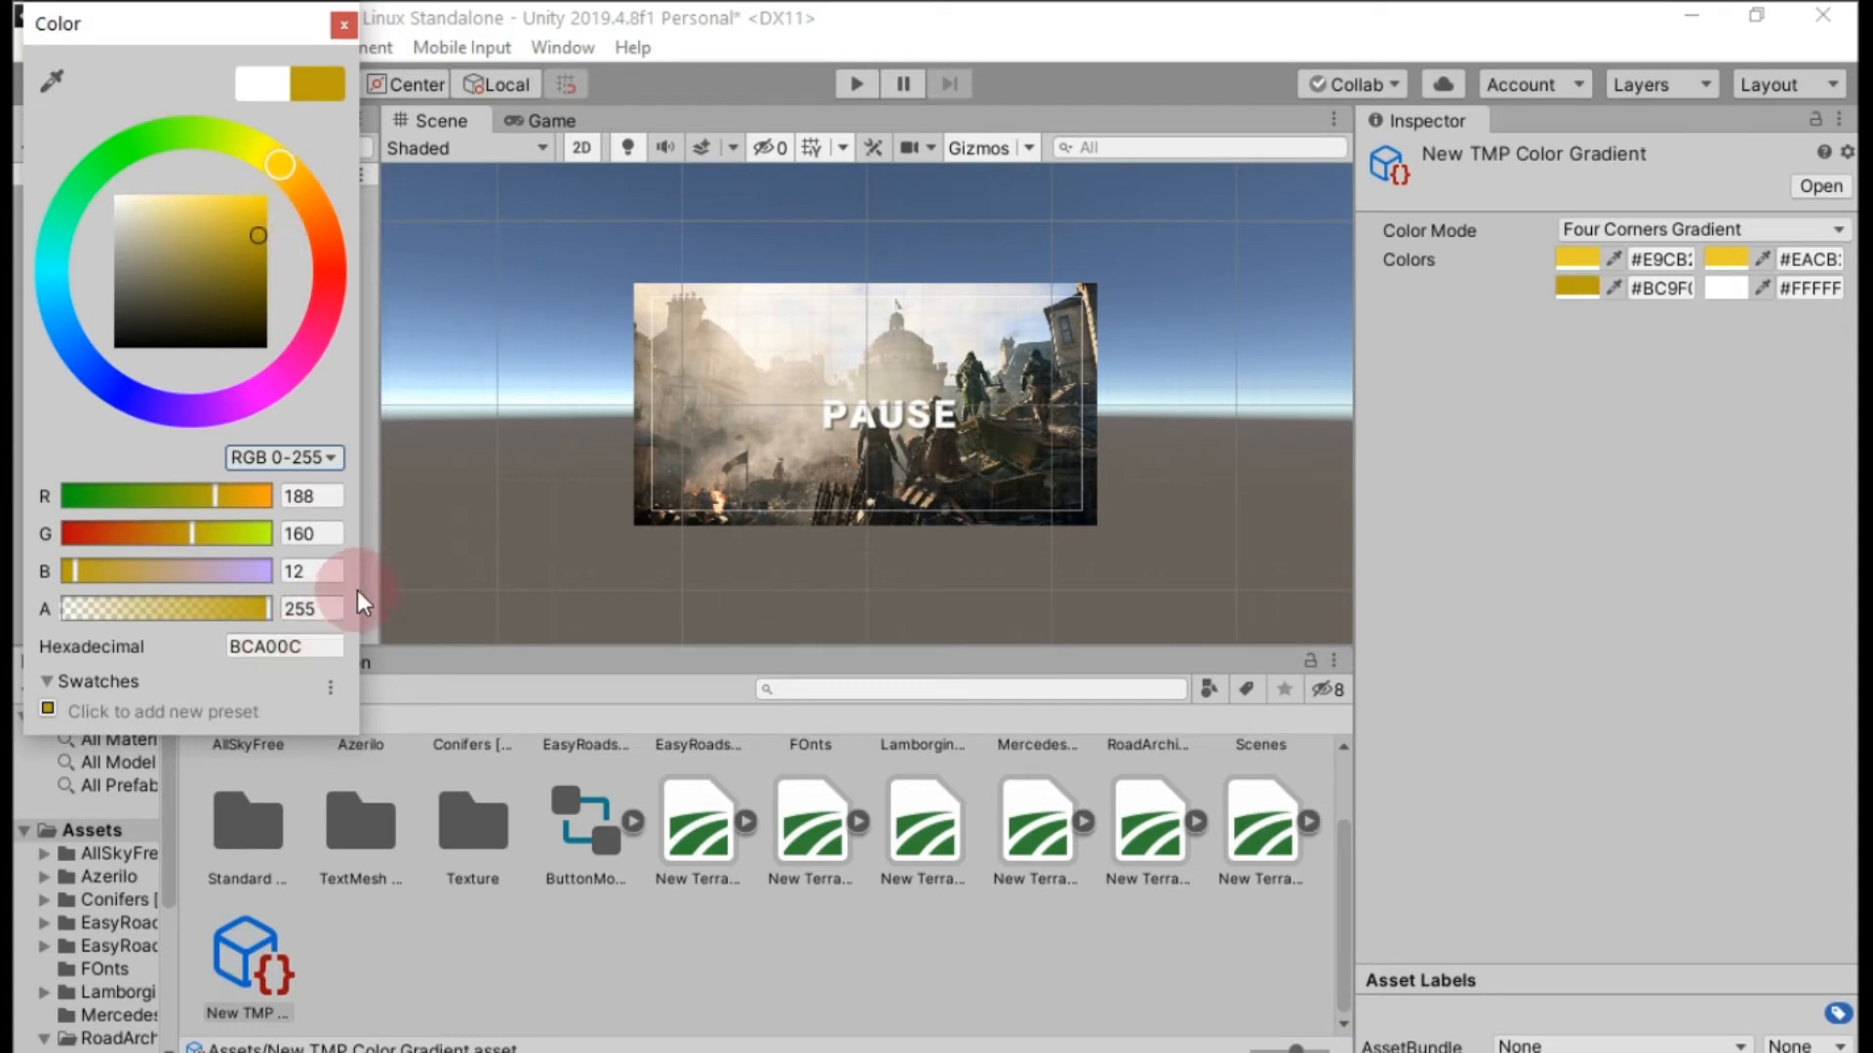
pyautogui.click(283, 650)
pyautogui.hotkey('ctrl', 'c')
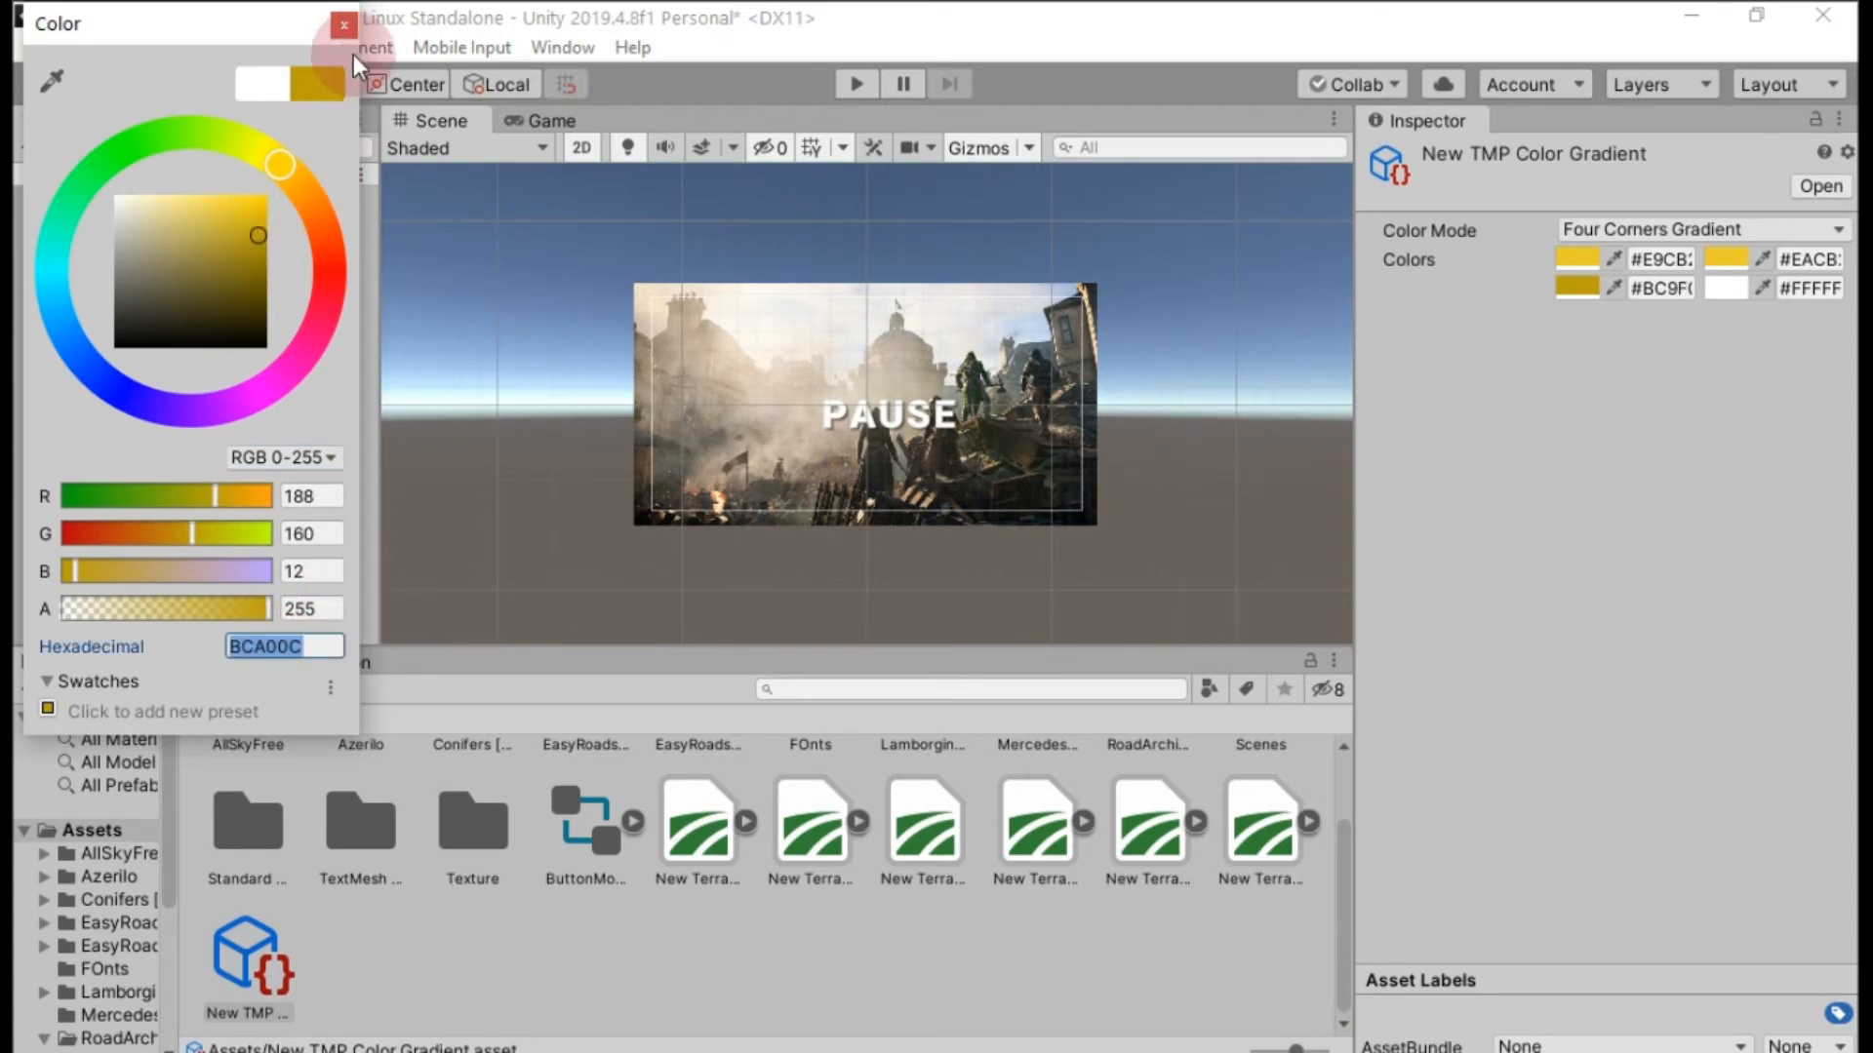
pyautogui.click(344, 24)
# Give the gradient asset's lower-right color the copied dark yellow BCA00C.
pyautogui.click(1745, 298)
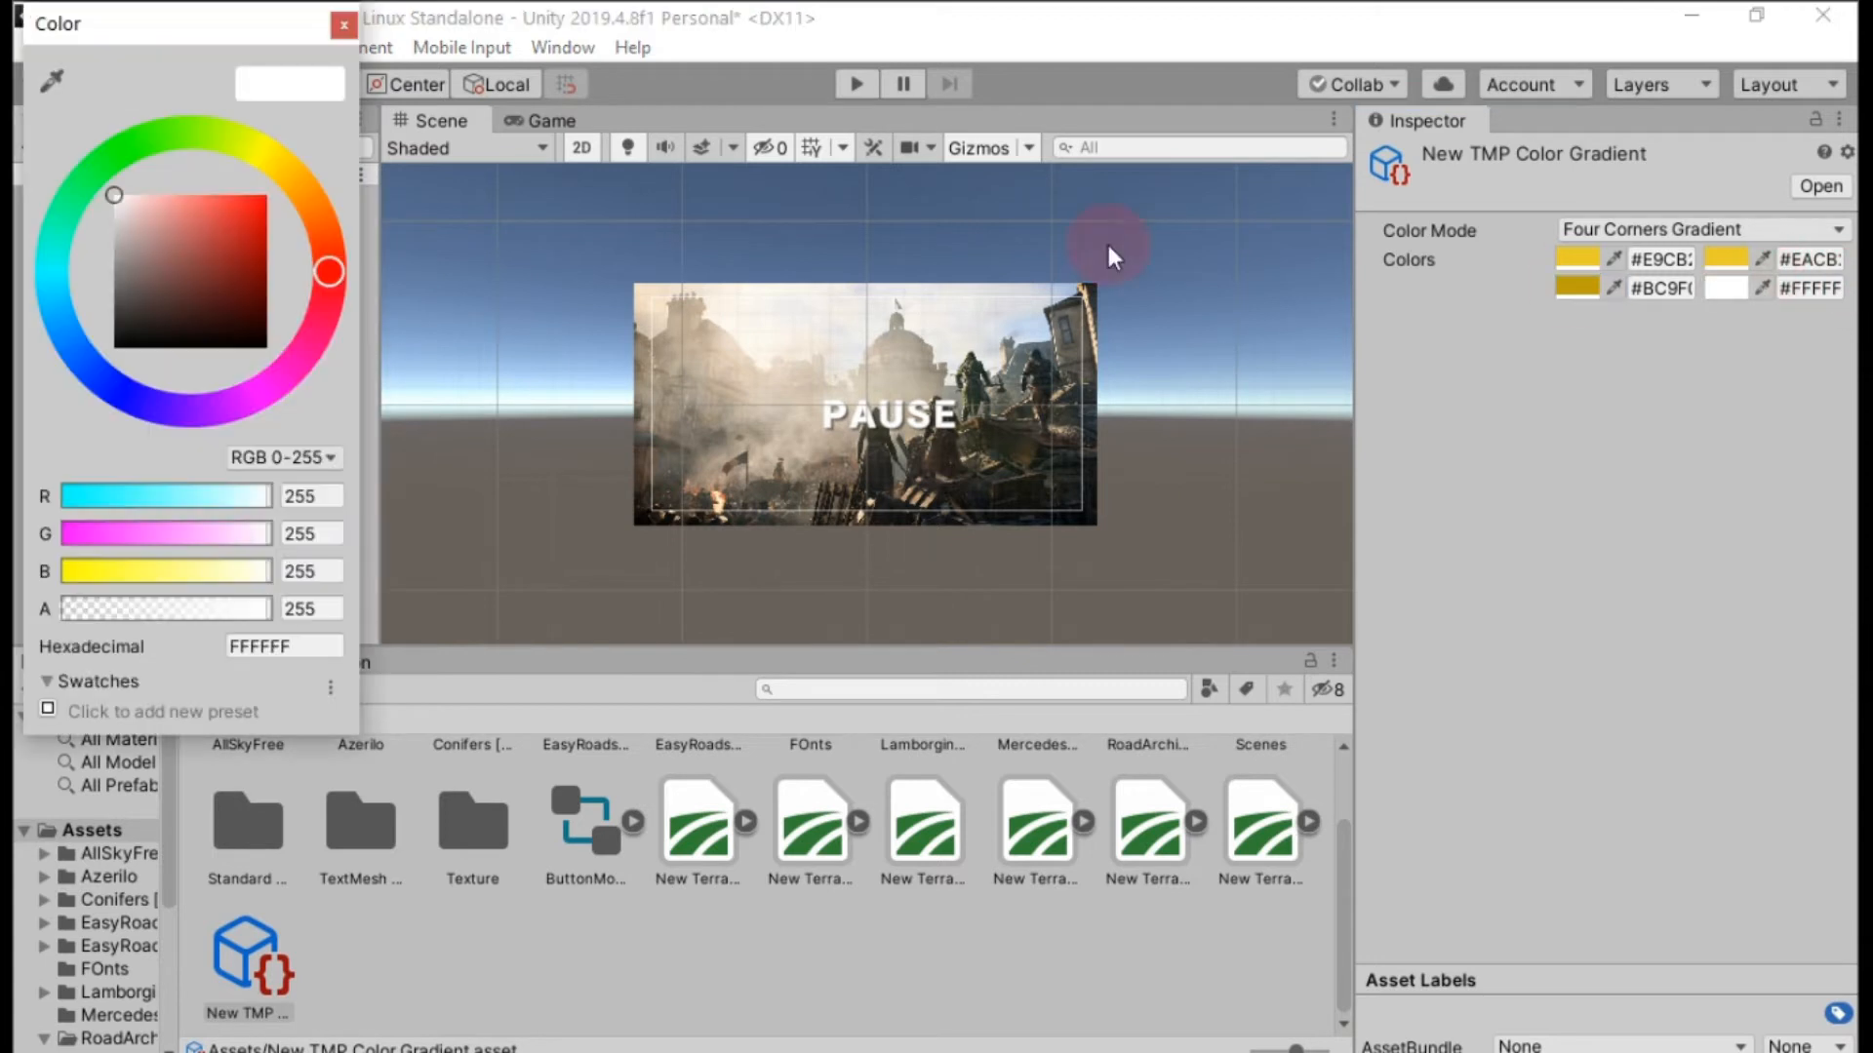
pyautogui.click(282, 646)
pyautogui.hotkey('ctrl', 'v')
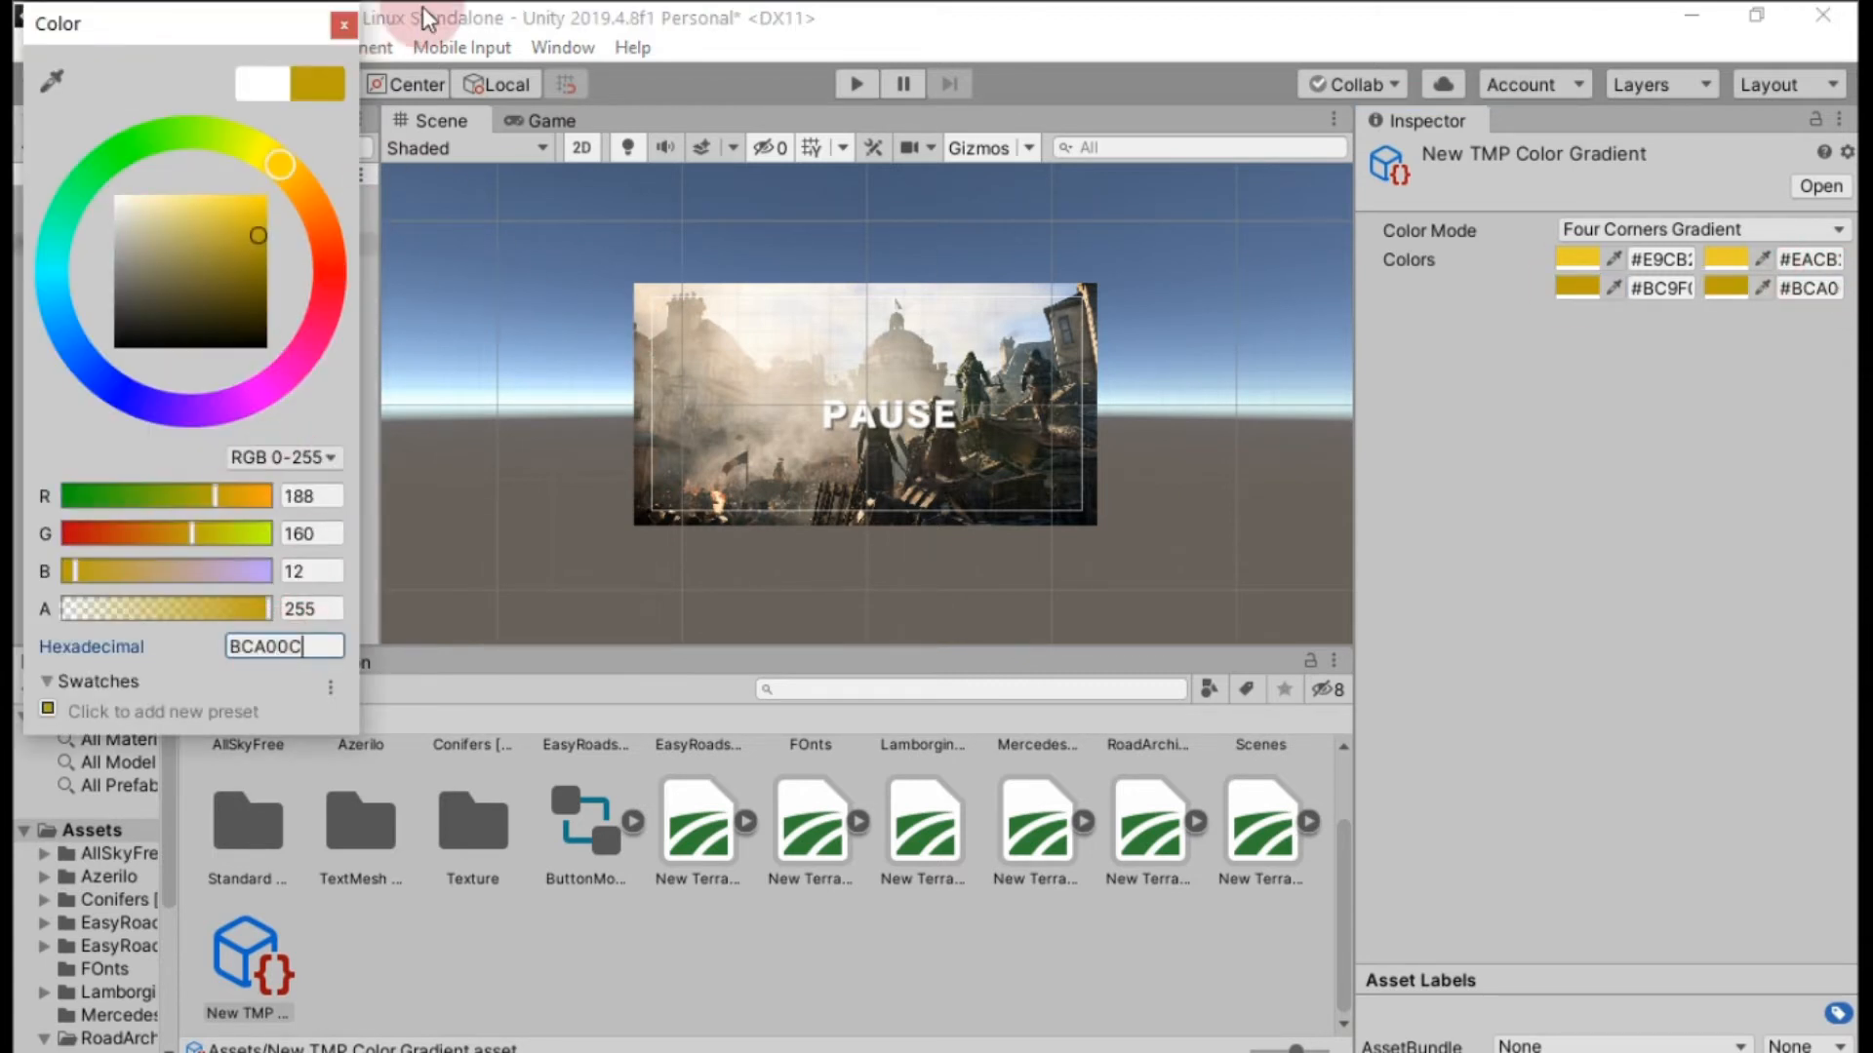
pyautogui.click(343, 24)
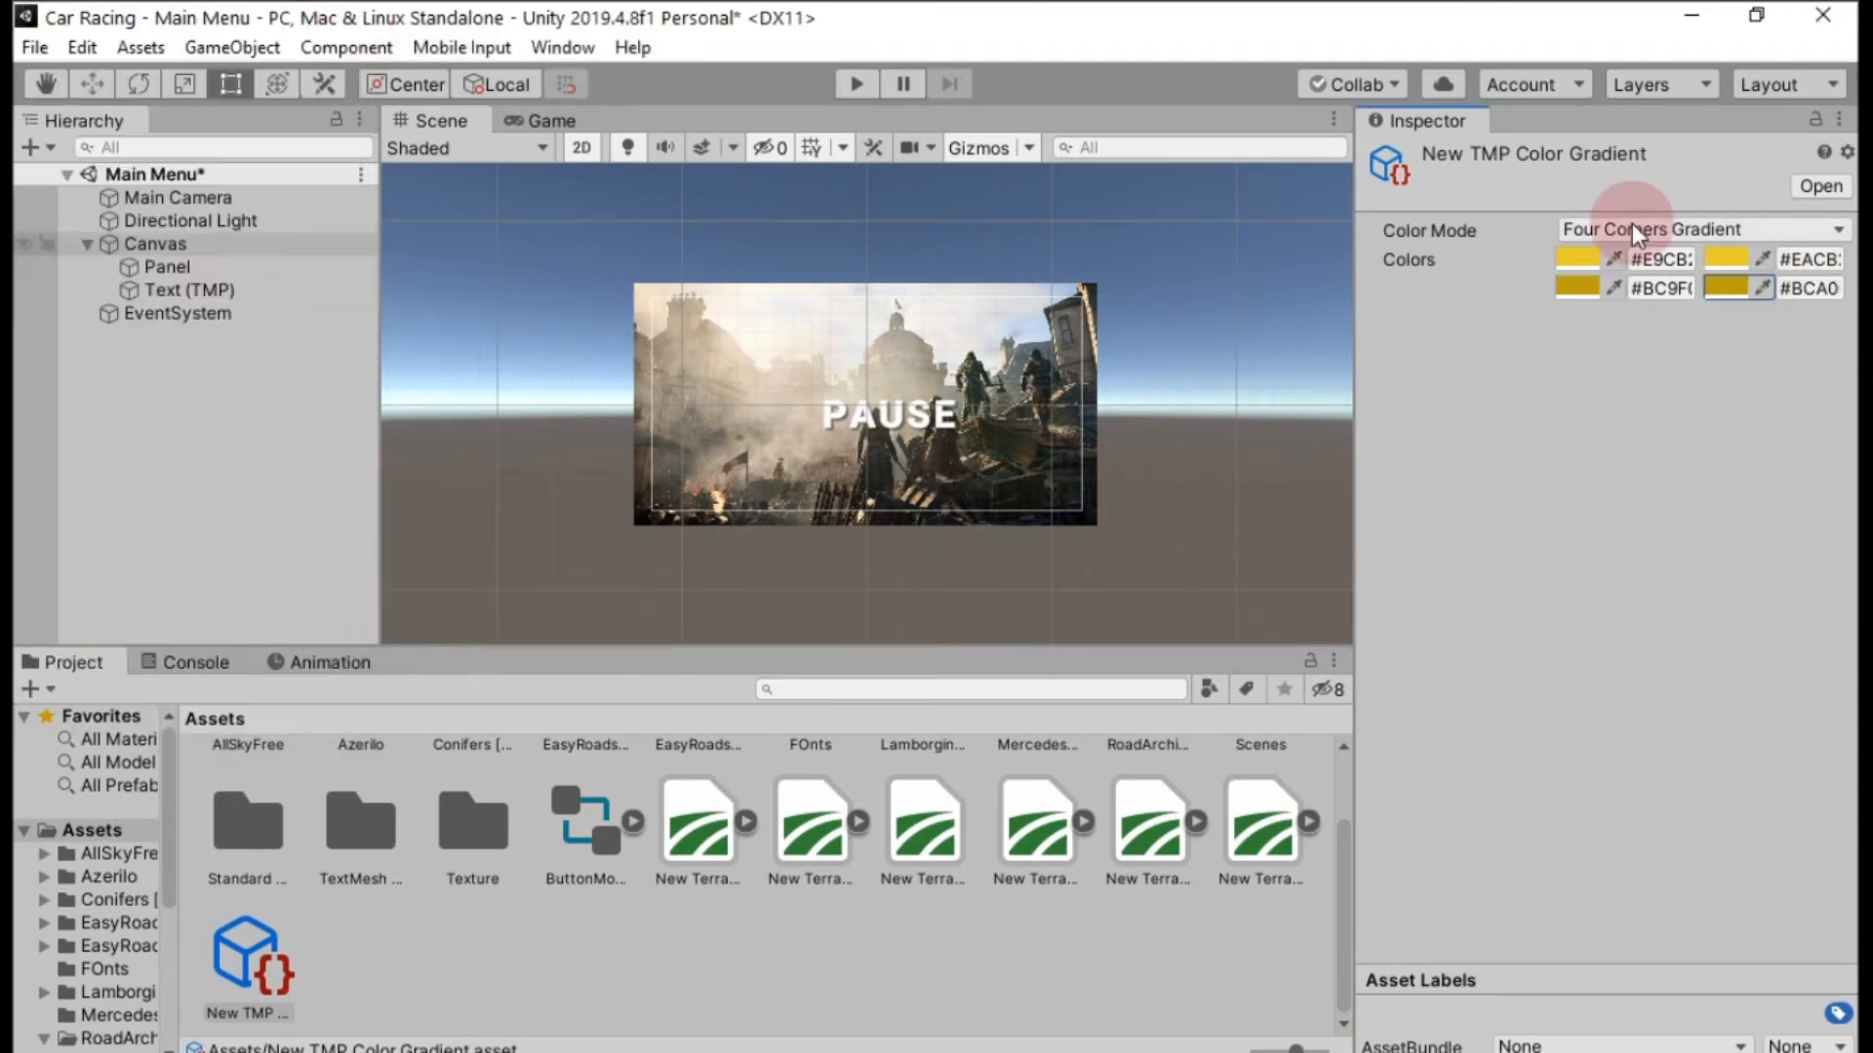
# Enable Color Gradient on the PAUSE text and assign the New TMP Color Gradient asset as its Color Preset.
pyautogui.click(217, 289)
pyautogui.scroll(-10, 1735, 511)
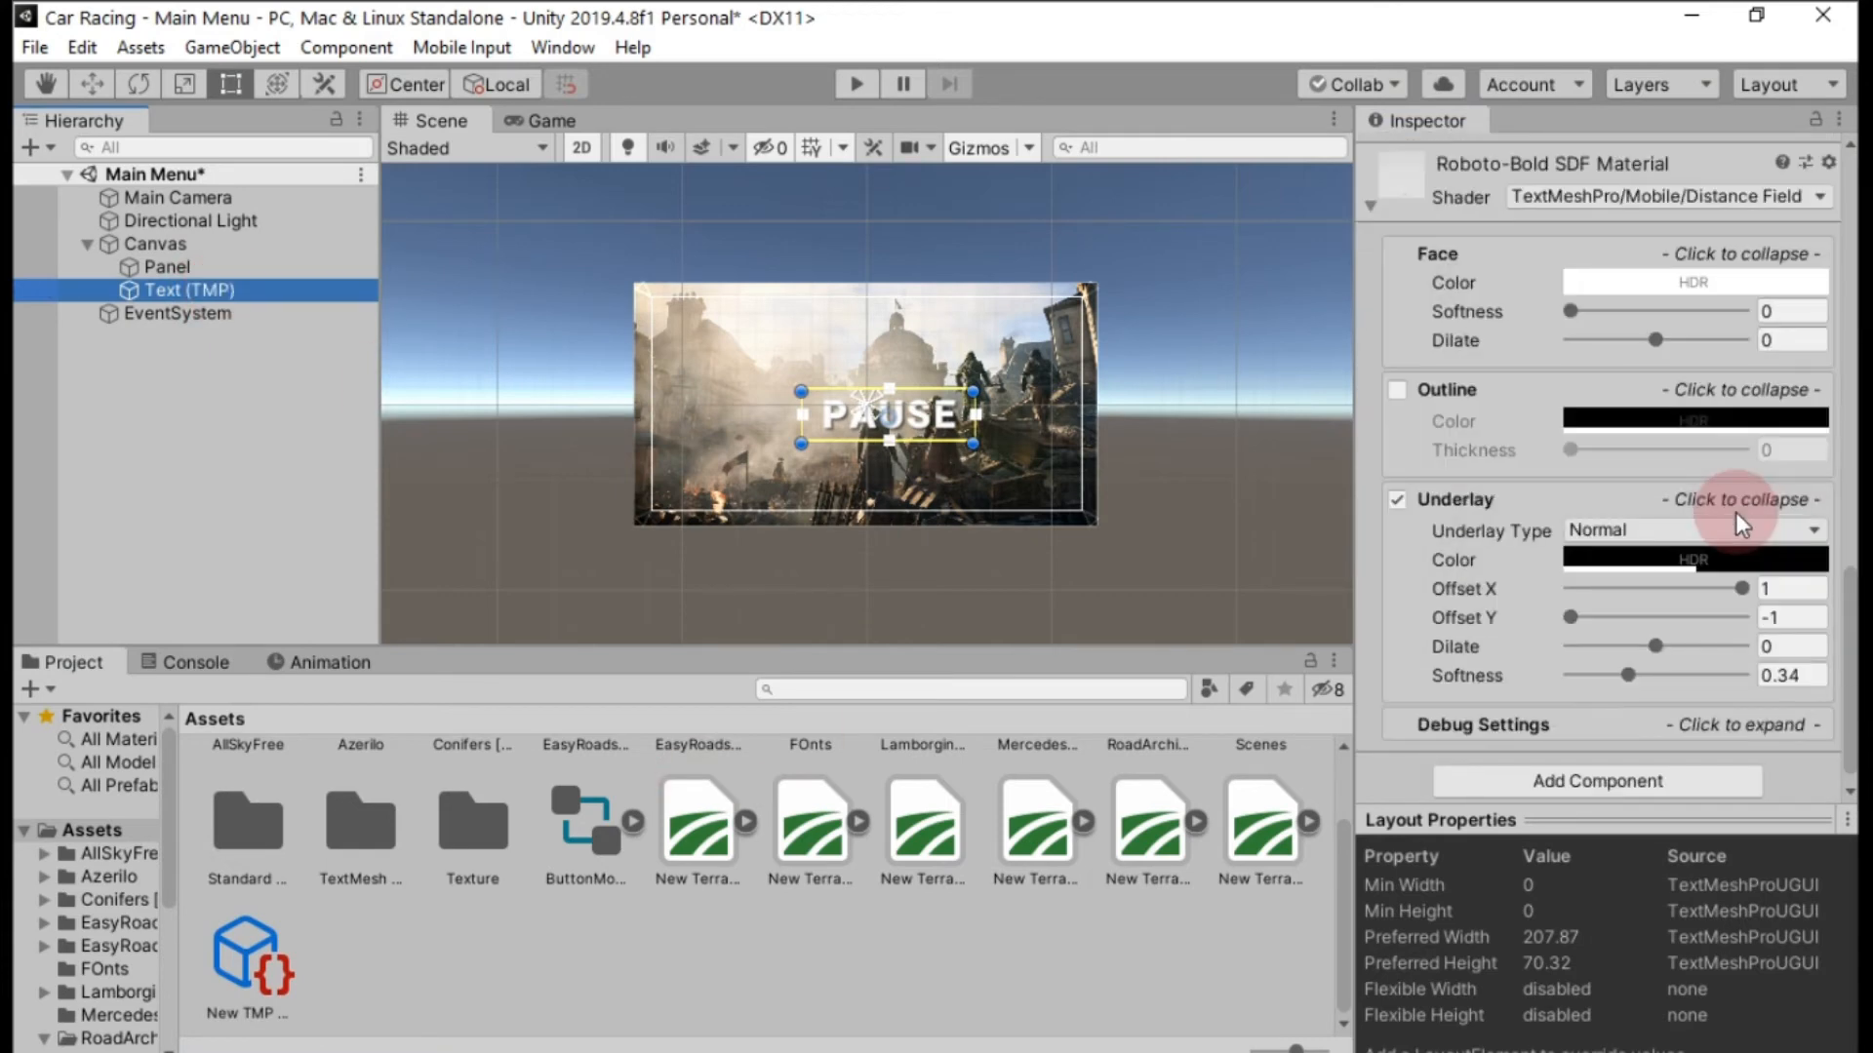
pyautogui.scroll(3, 1736, 512)
pyautogui.scroll(8, 1734, 513)
pyautogui.scroll(-5, 1734, 506)
pyautogui.click(1566, 269)
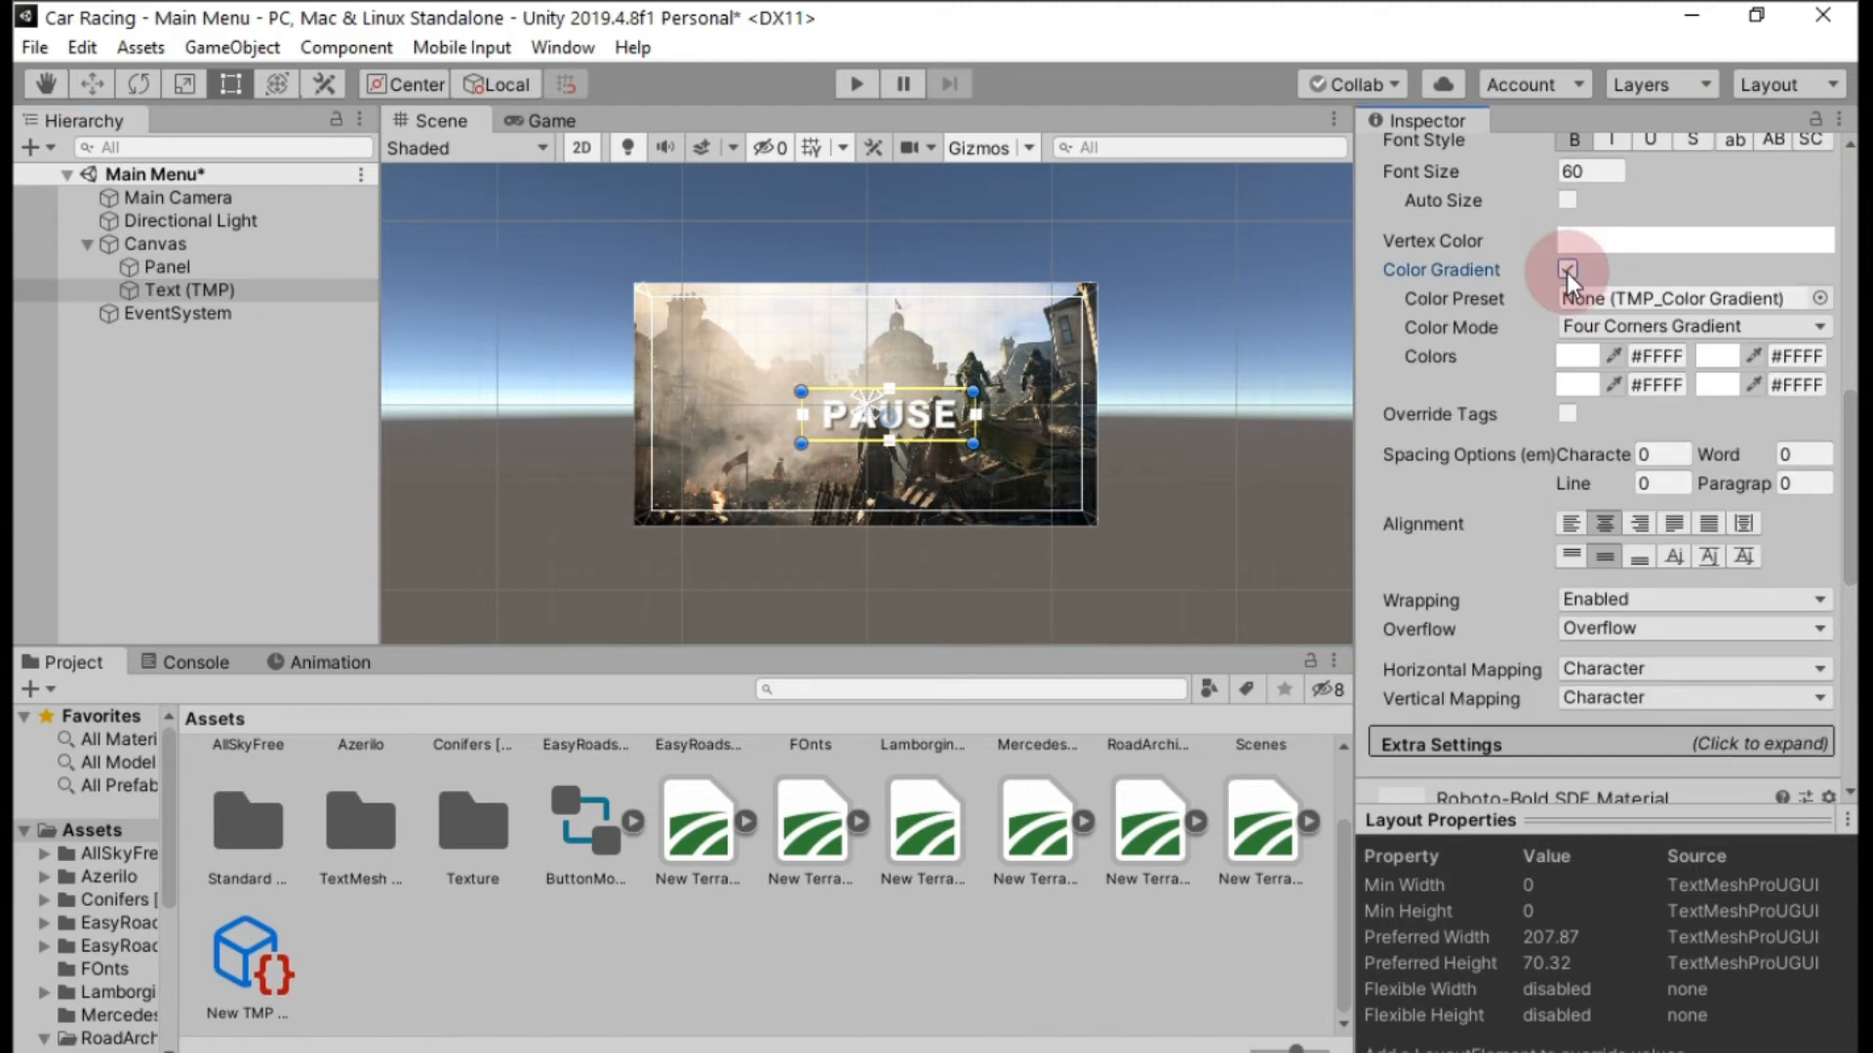
pyautogui.moveTo(249, 960); pyautogui.dragTo(1733, 312)
pyautogui.click(204, 959)
pyautogui.moveTo(204, 960); pyautogui.dragTo(1609, 304)
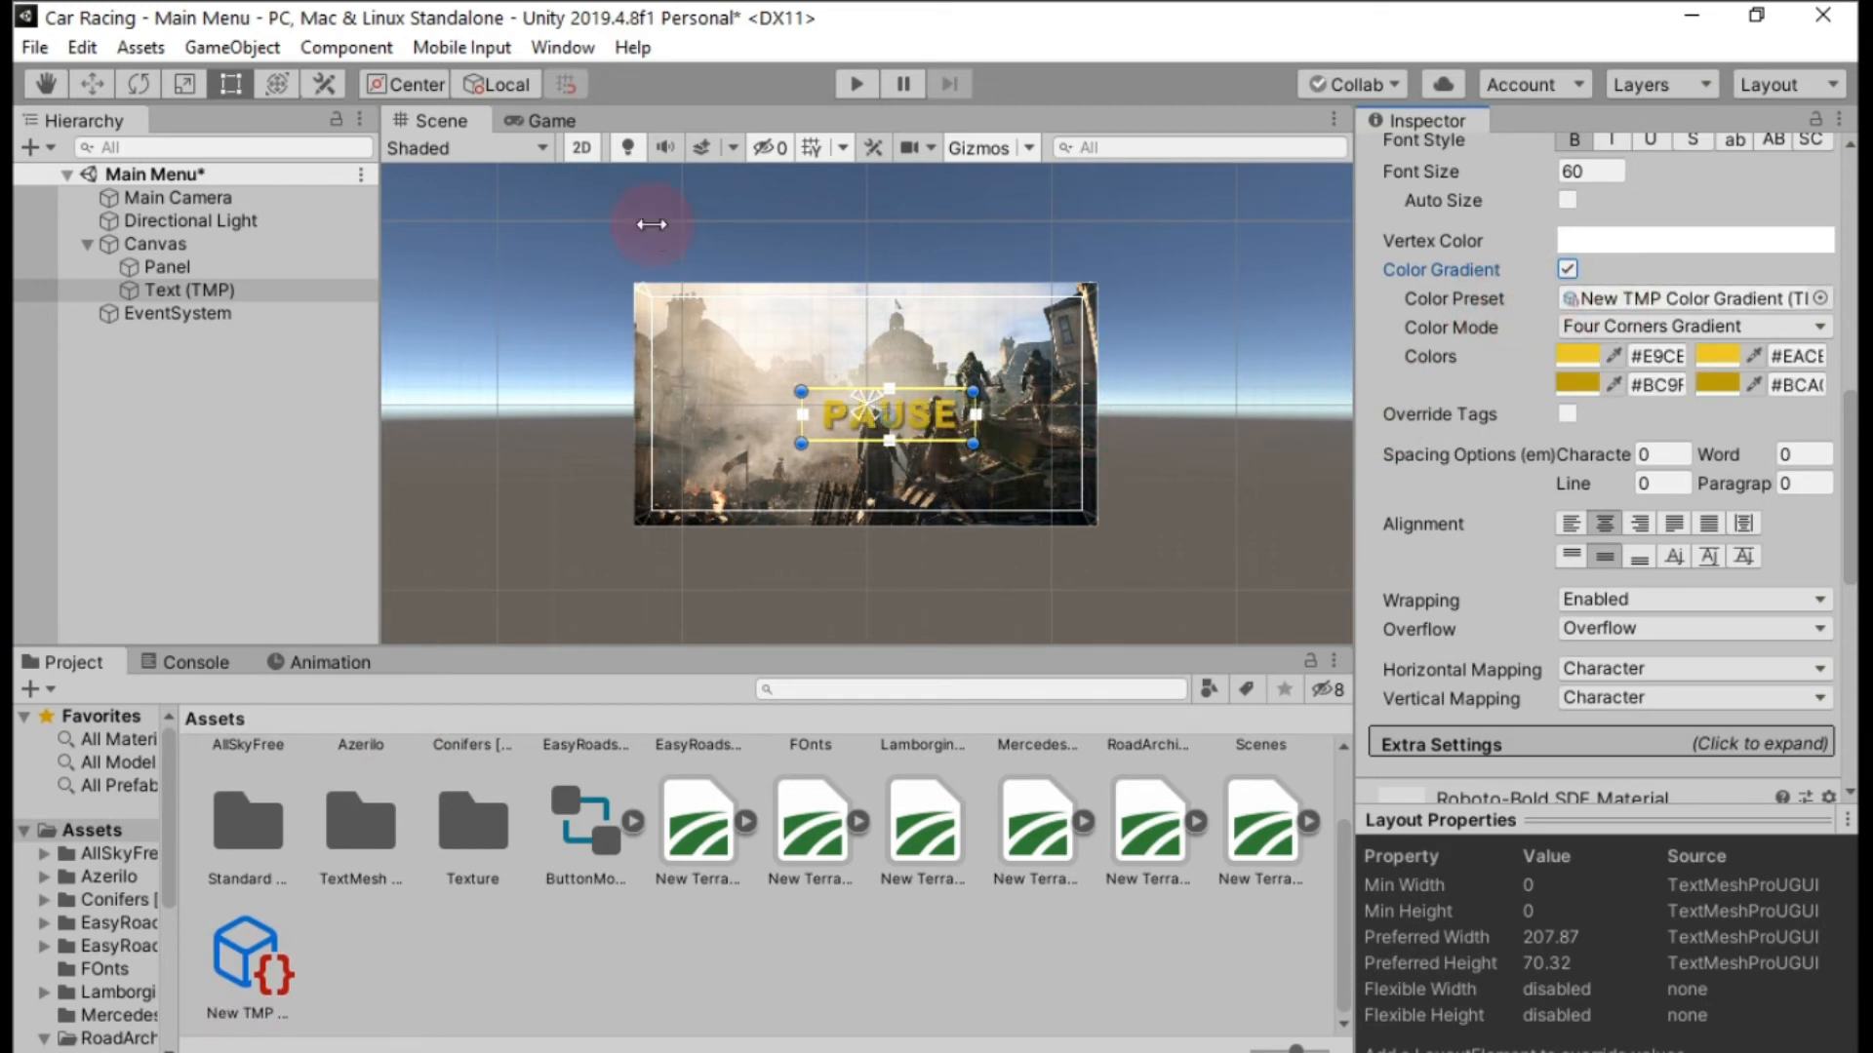
# Check the gradient text in the Game view, then move the PAUSE text in the scene to about X -179, Y 85.
pyautogui.click(548, 121)
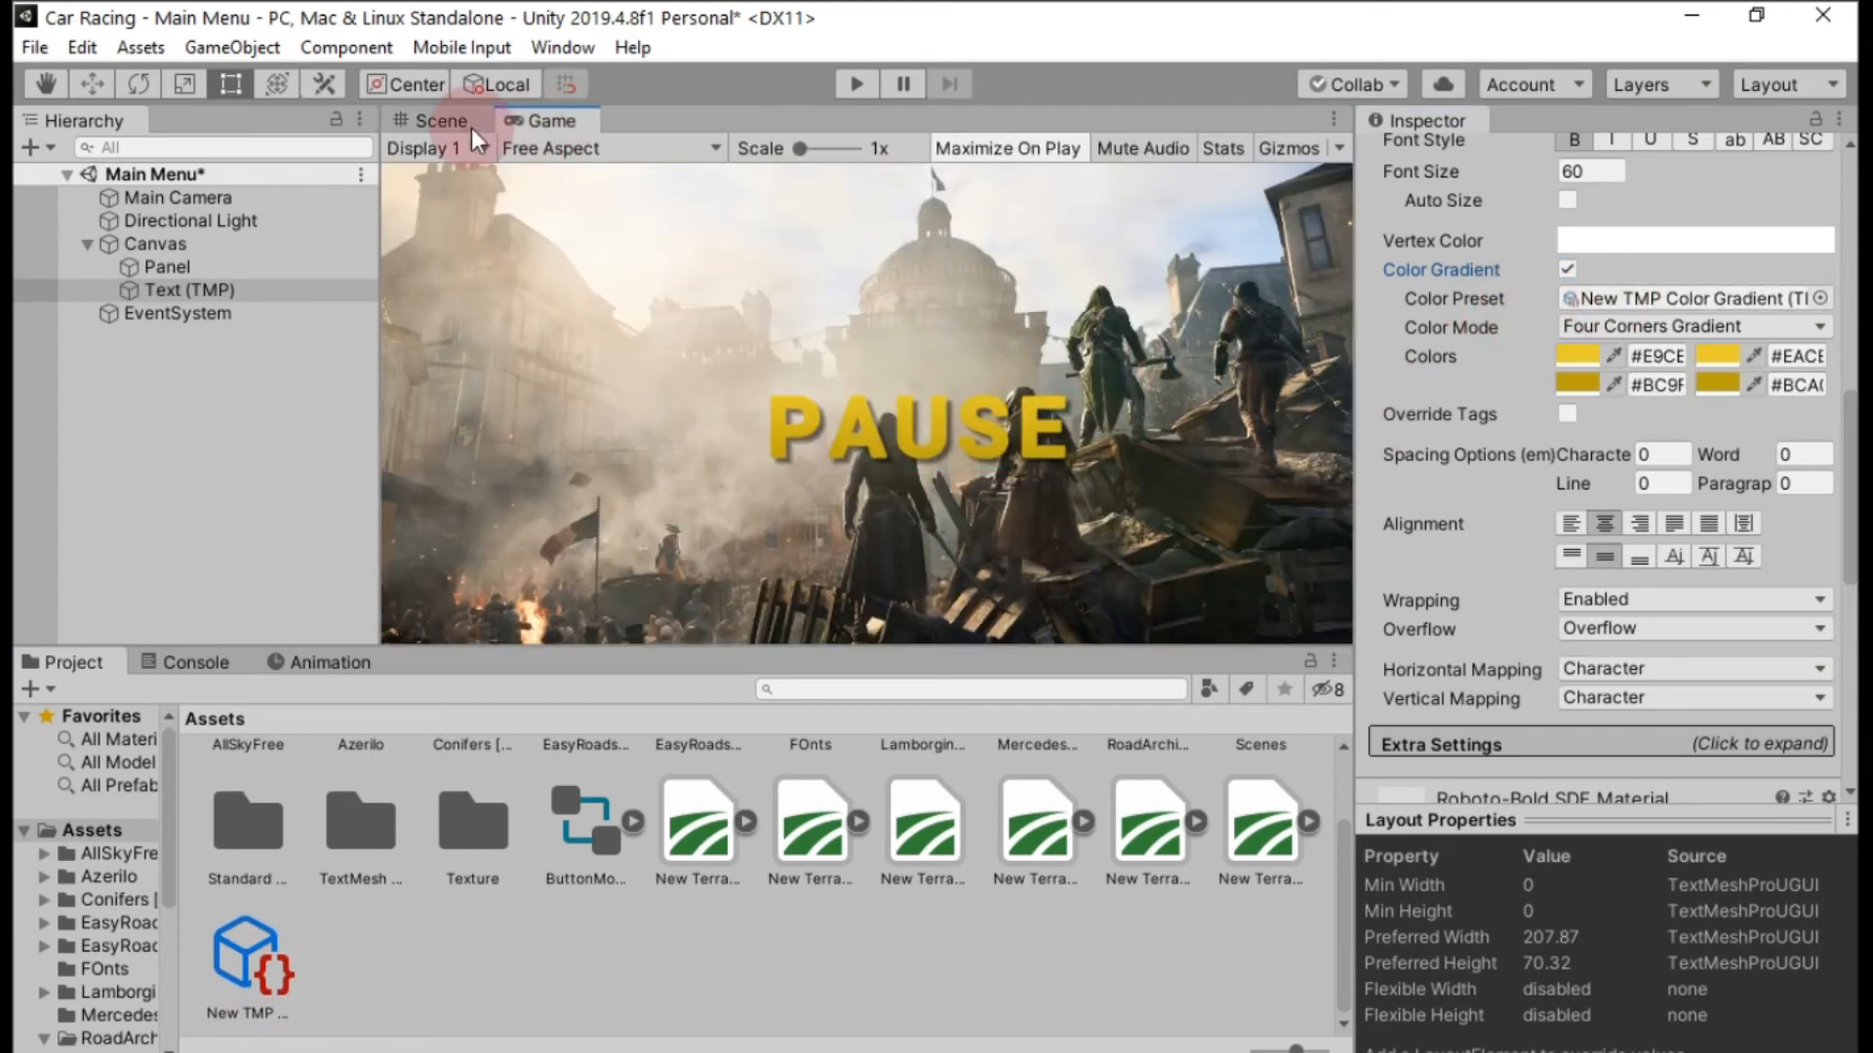
pyautogui.click(429, 125)
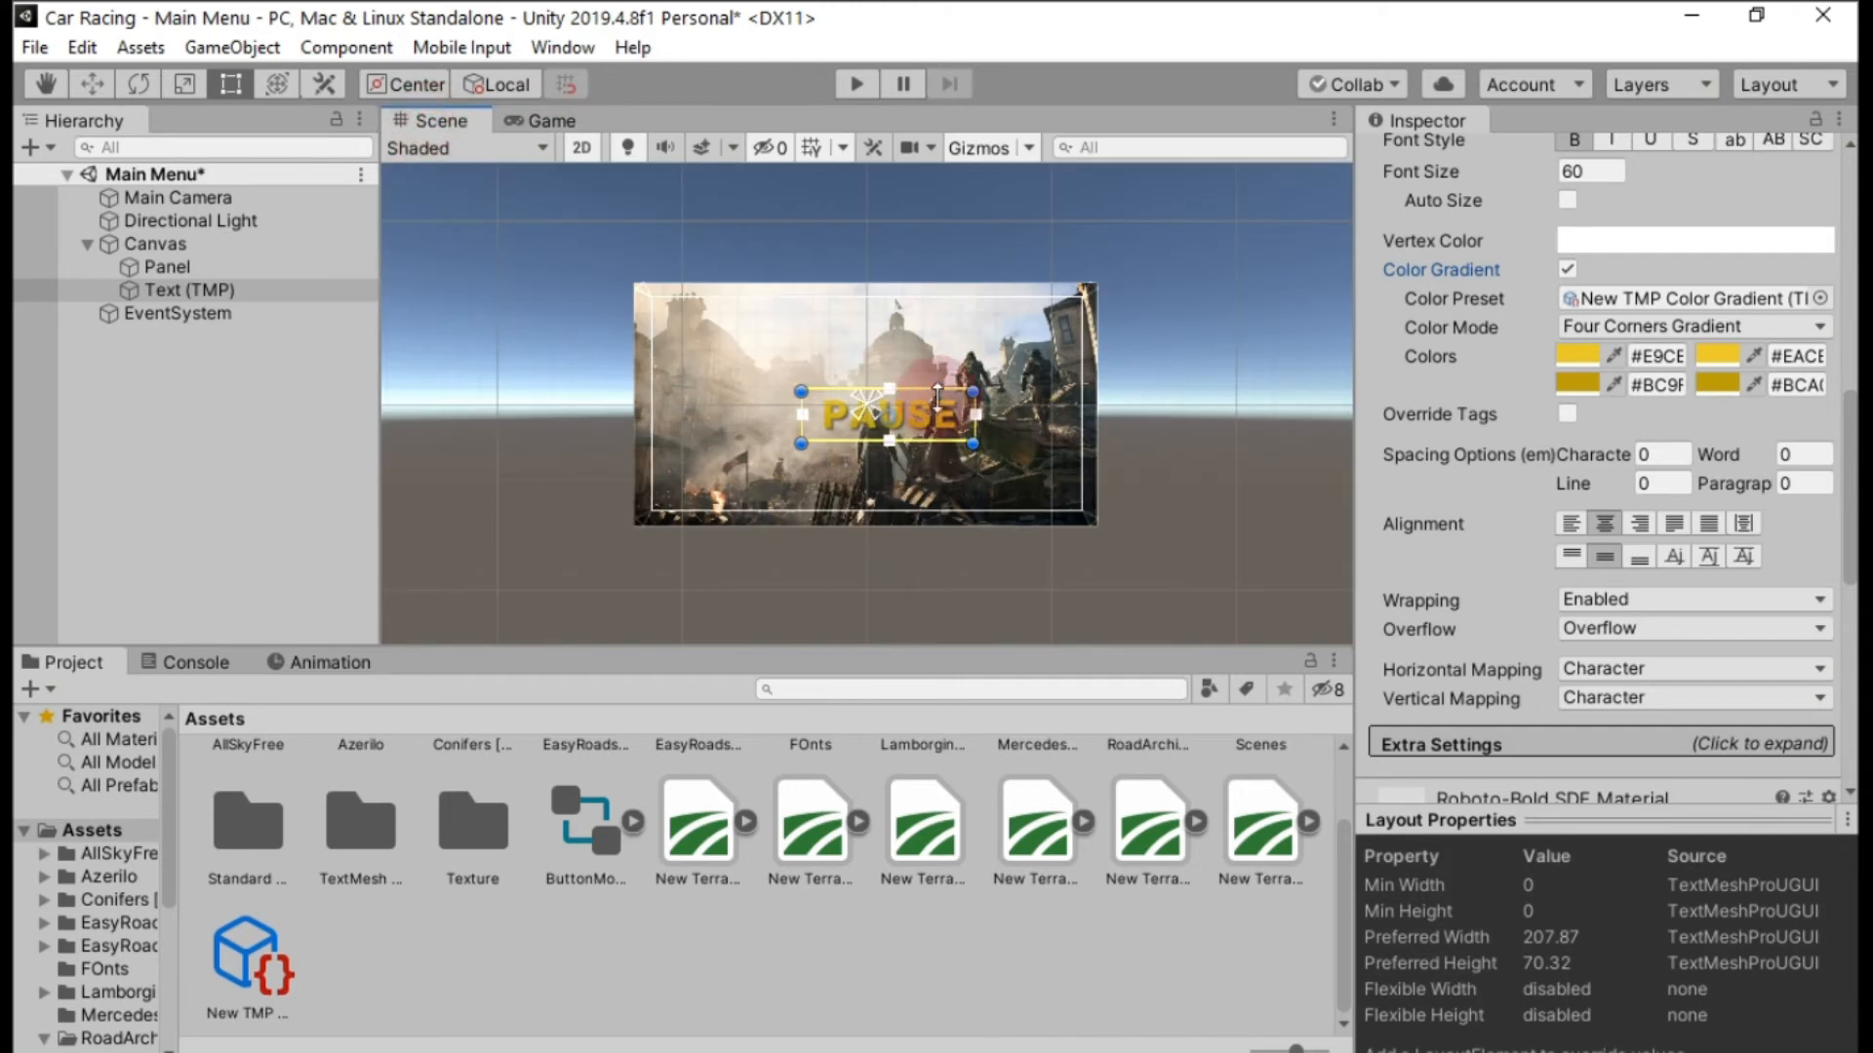
pyautogui.click(92, 85)
pyautogui.moveTo(900, 410); pyautogui.dragTo(765, 327)
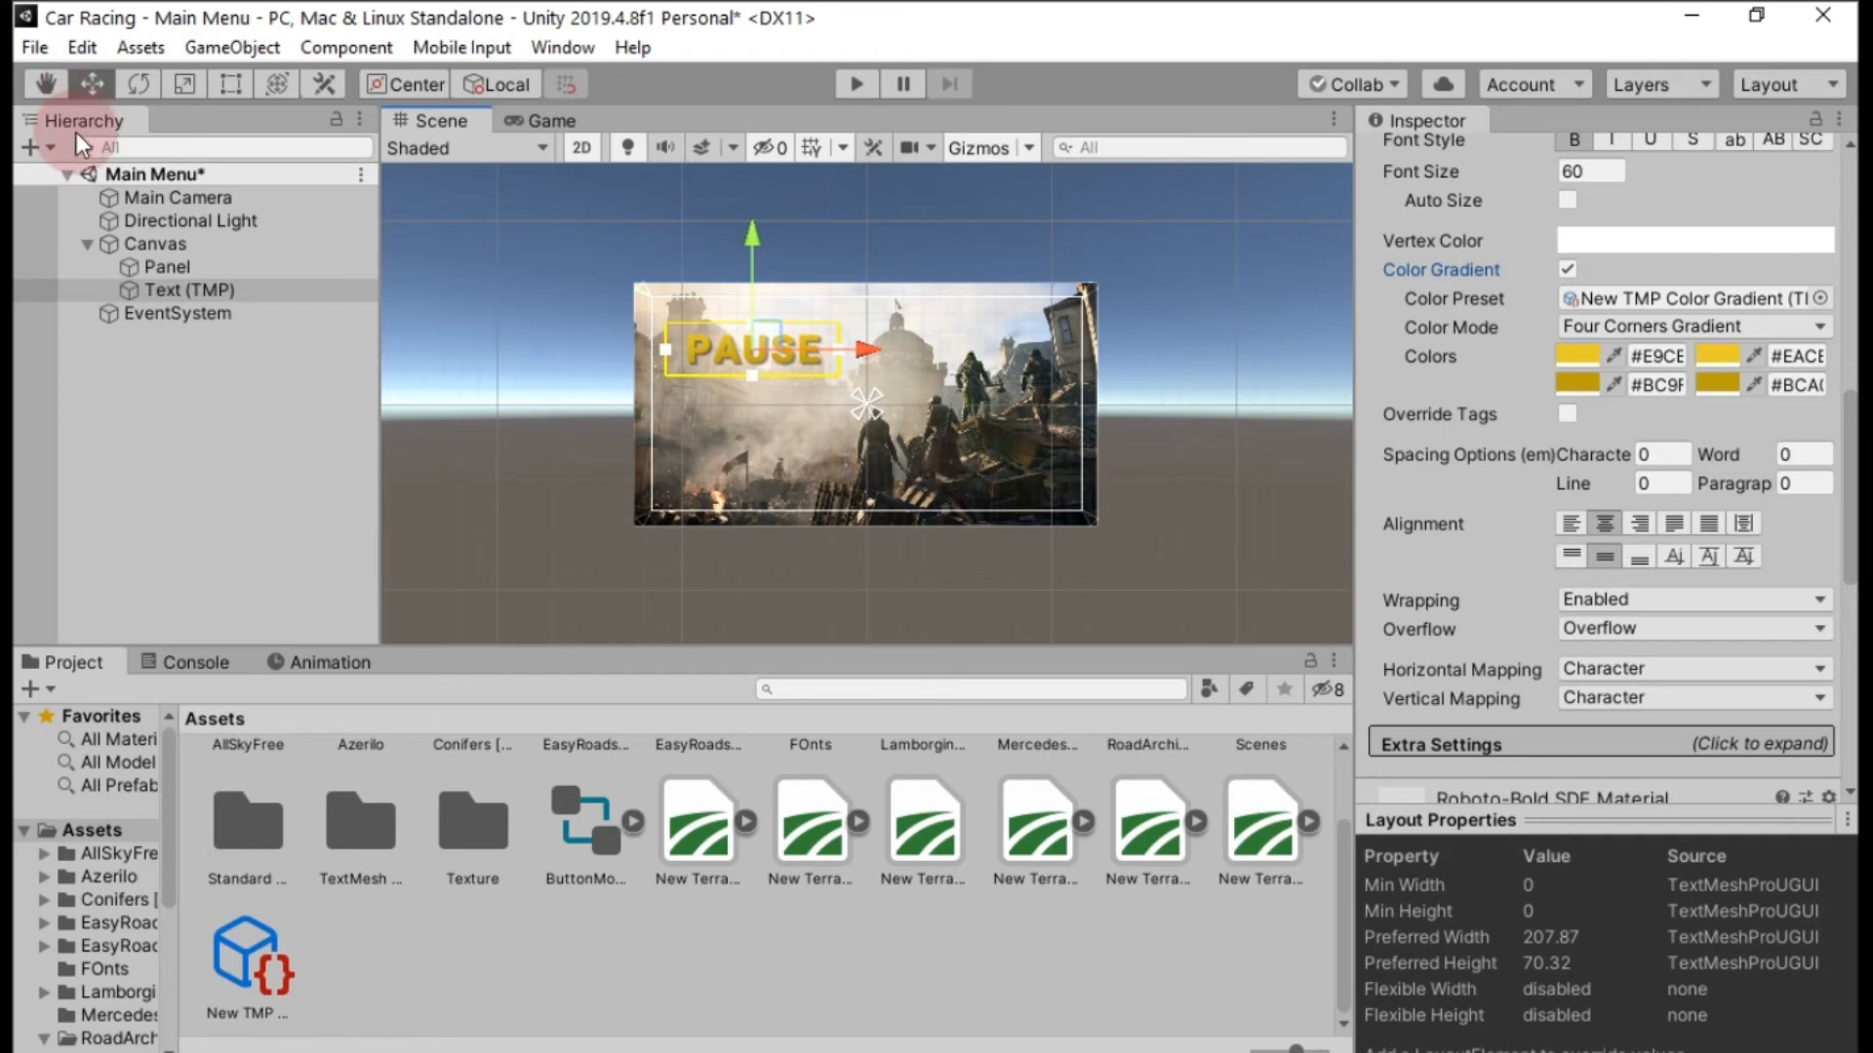
# Rename the Text (TMP) object in the hierarchy as pause.
pyautogui.rightClick(209, 293)
pyautogui.click(302, 392)
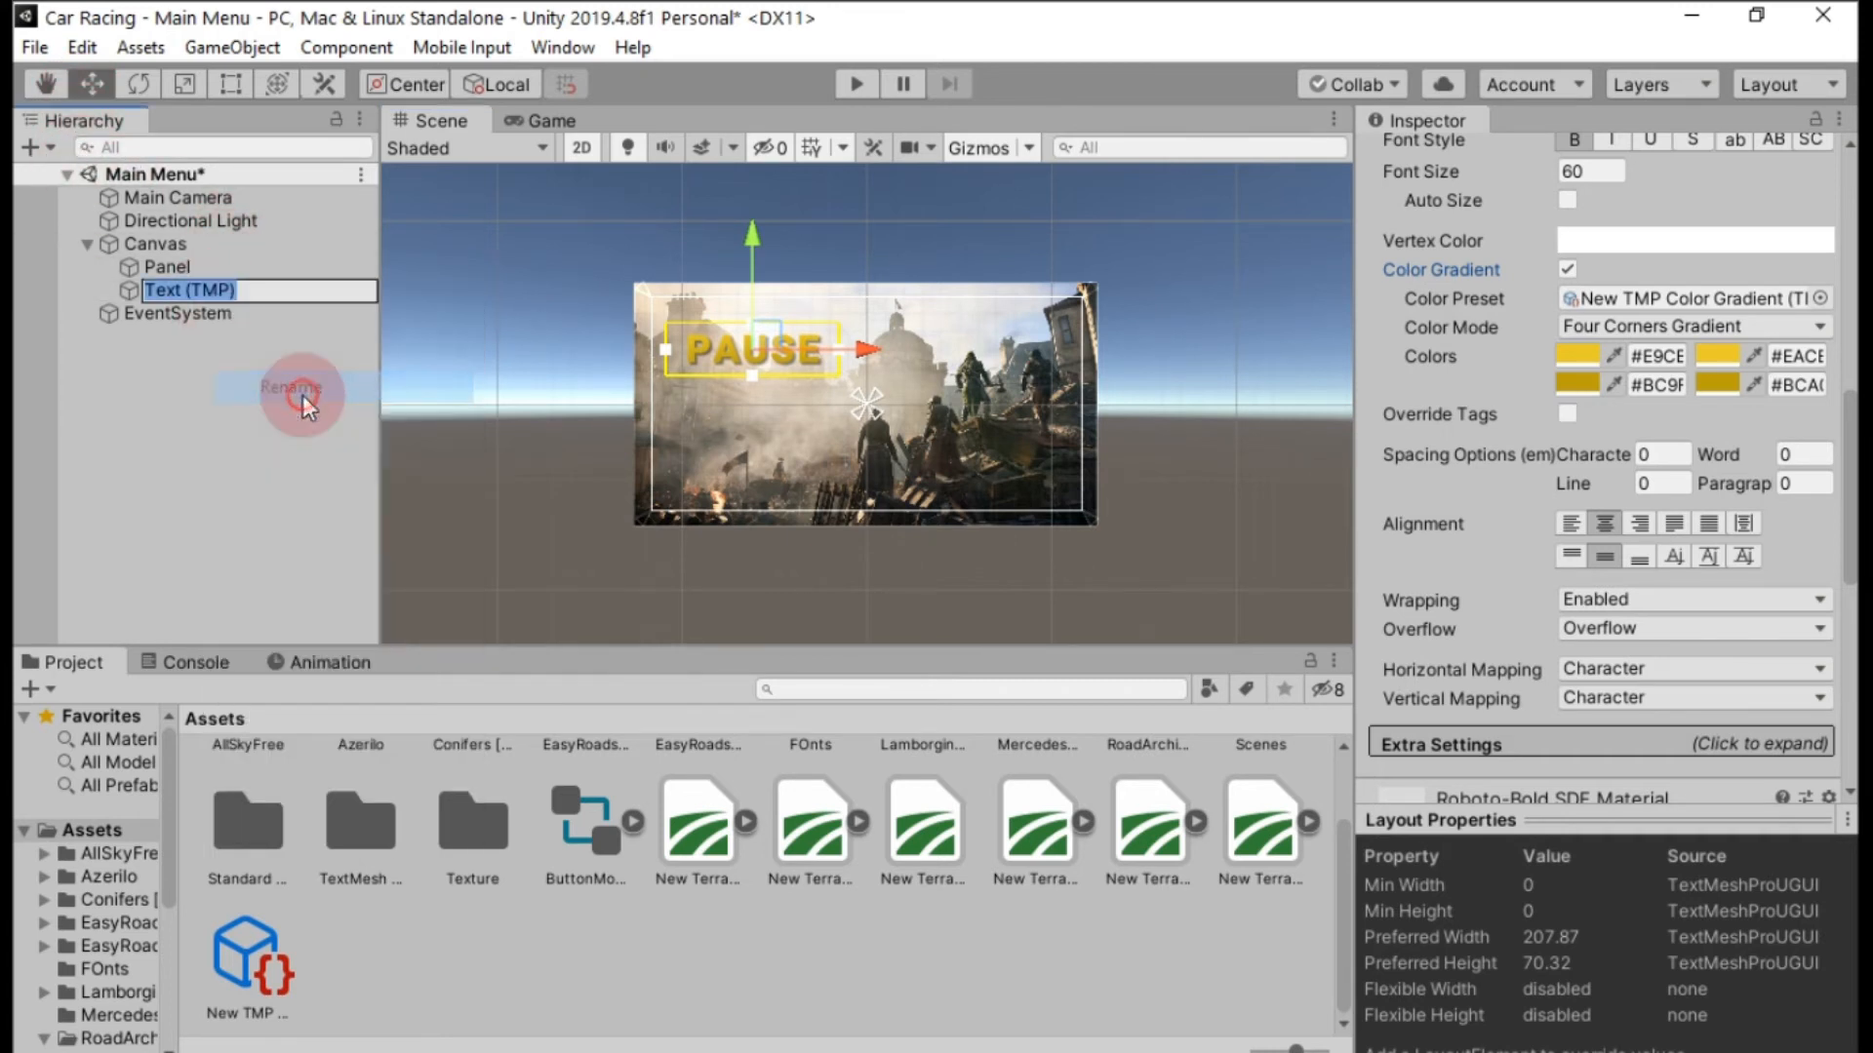
pyautogui.write('pause')
pyautogui.press('Return')
# Add a standard UI Button to the Canvas and rename it pausebtn.
pyautogui.click(32, 154)
pyautogui.moveTo(78, 435)
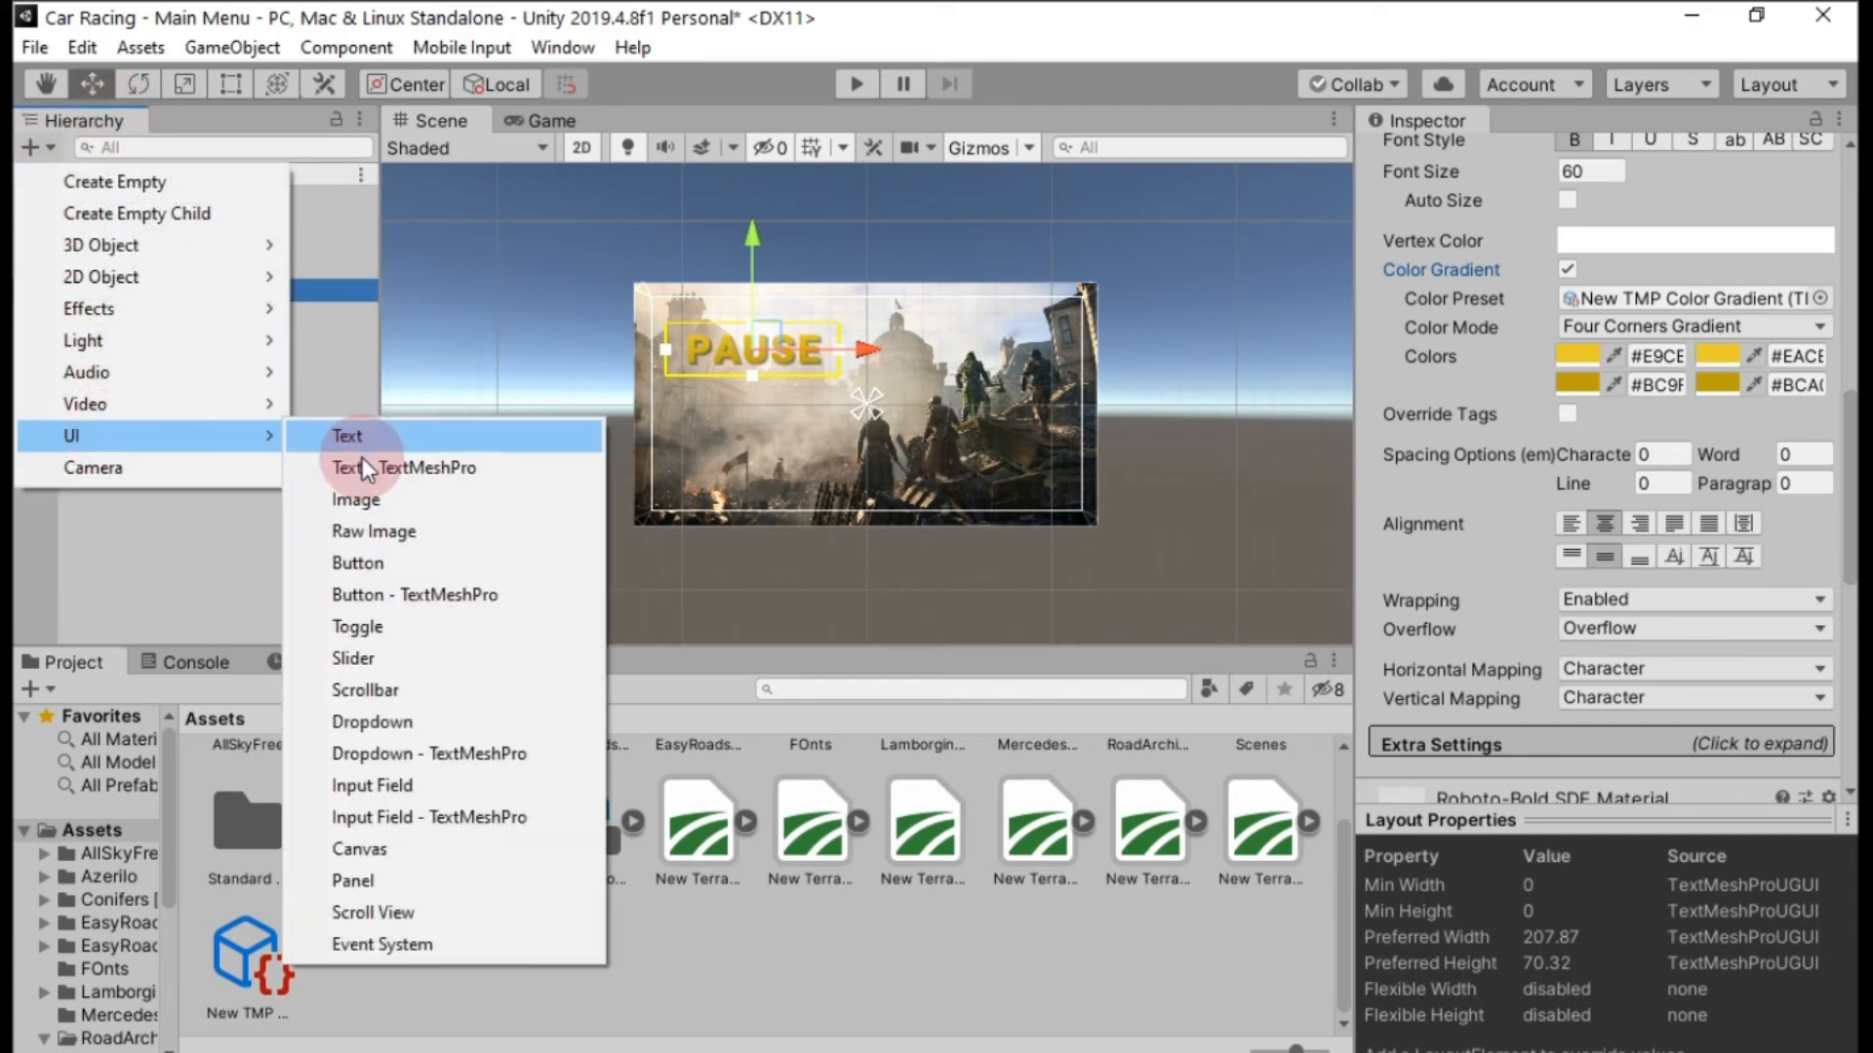
pyautogui.click(365, 564)
pyautogui.rightClick(183, 312)
pyautogui.click(275, 404)
pyautogui.write('pau')
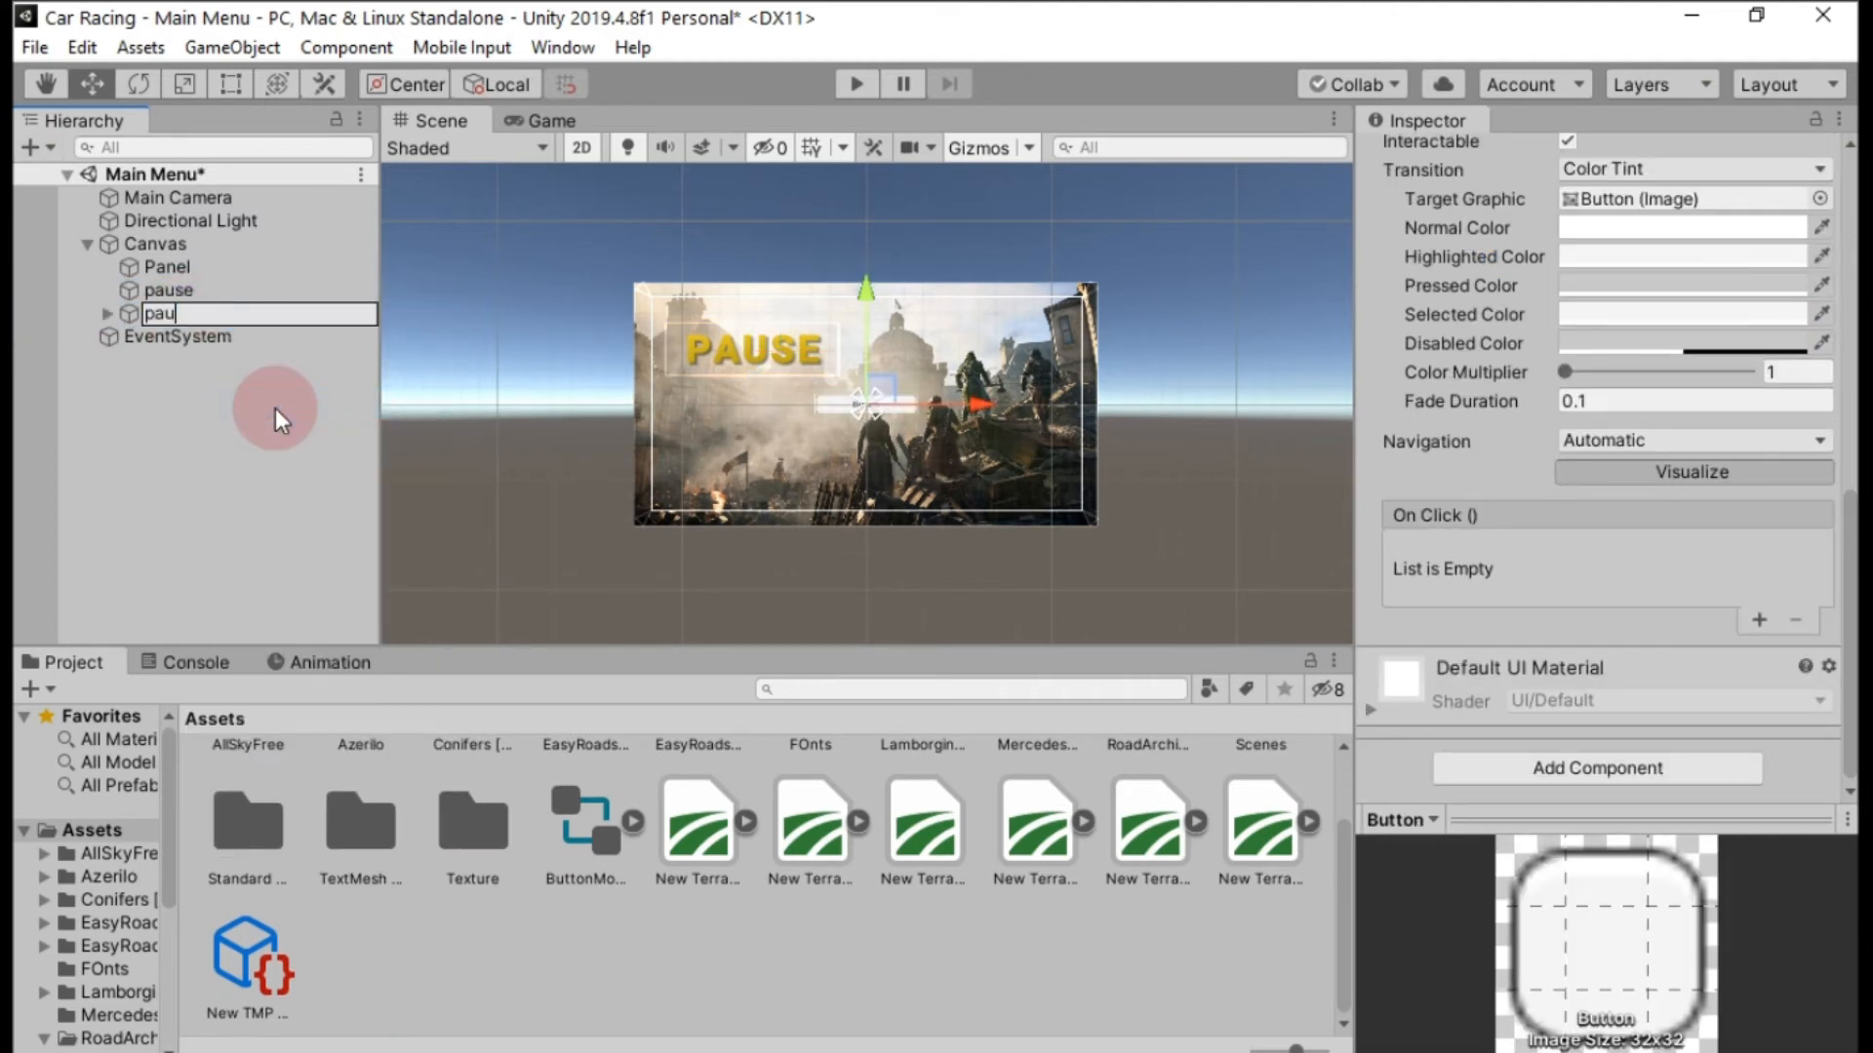
pyautogui.write('sebtn')
pyautogui.press('Return')
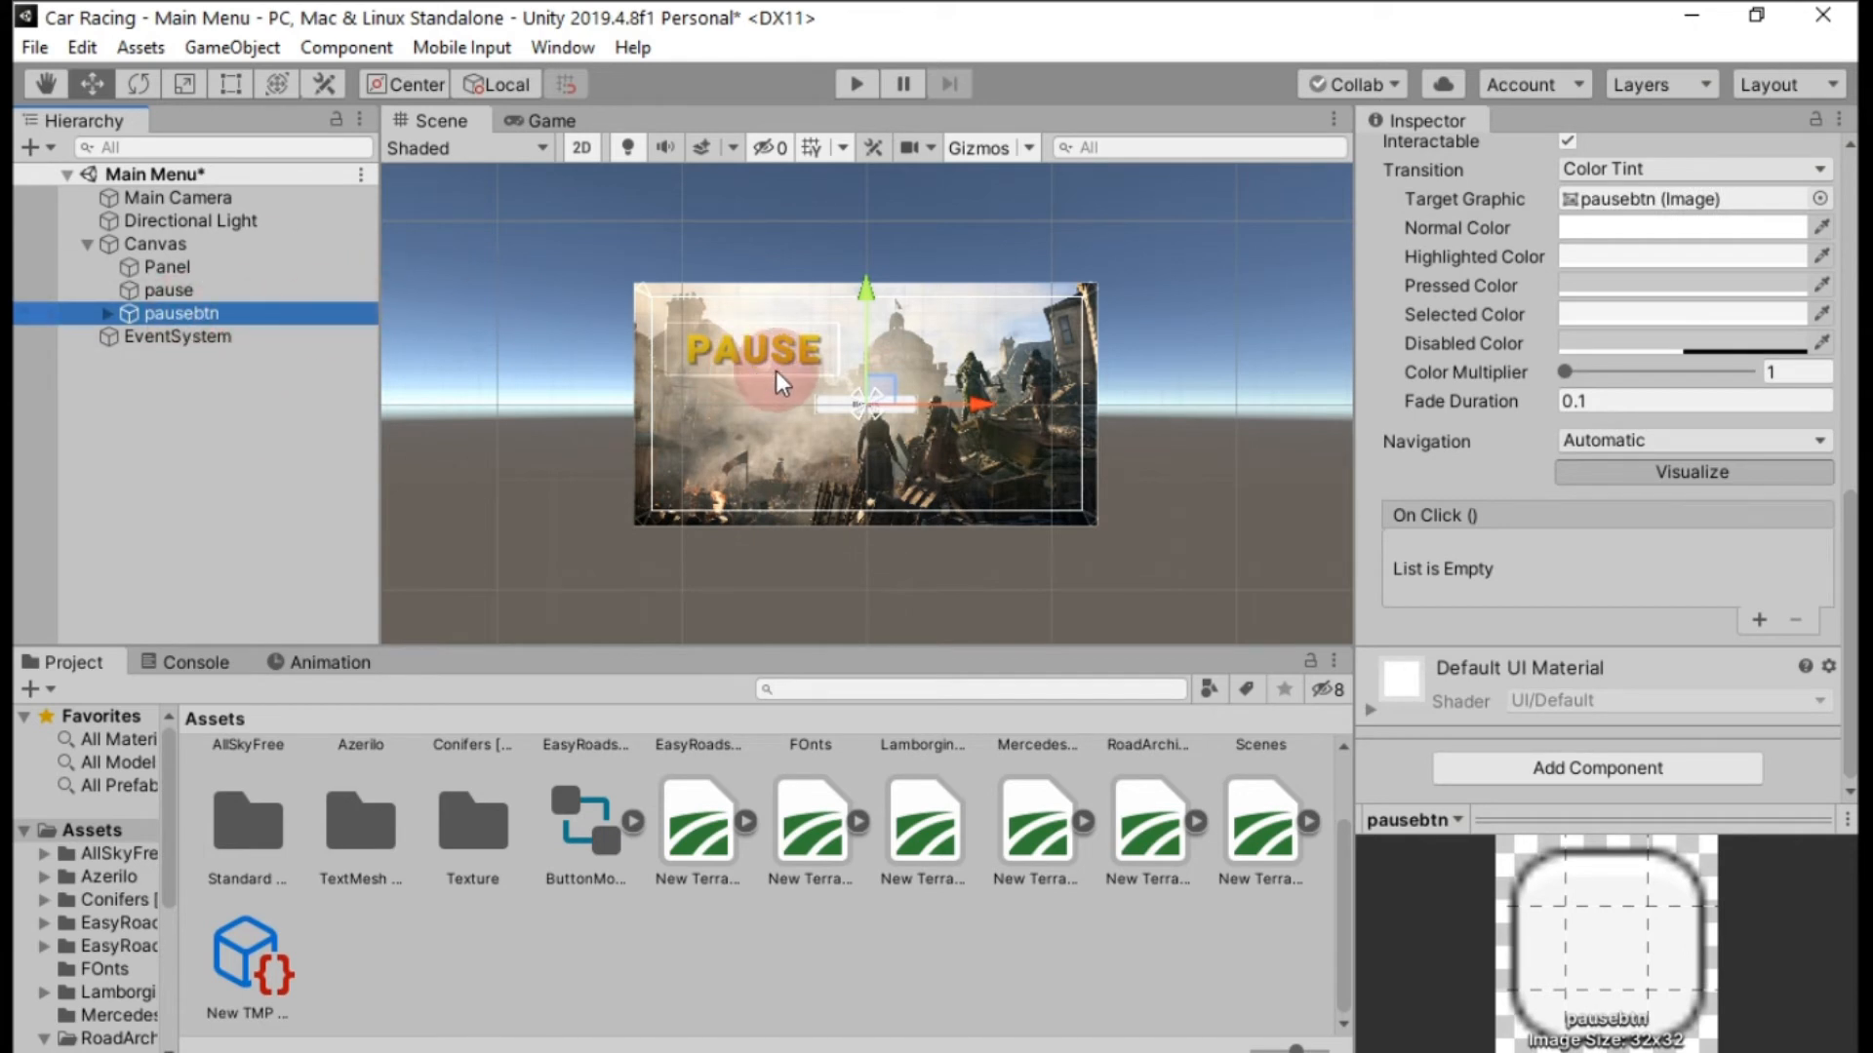
# Copy the Rect Transform component of the pause text and paste its values onto pausebtn.
pyautogui.click(168, 289)
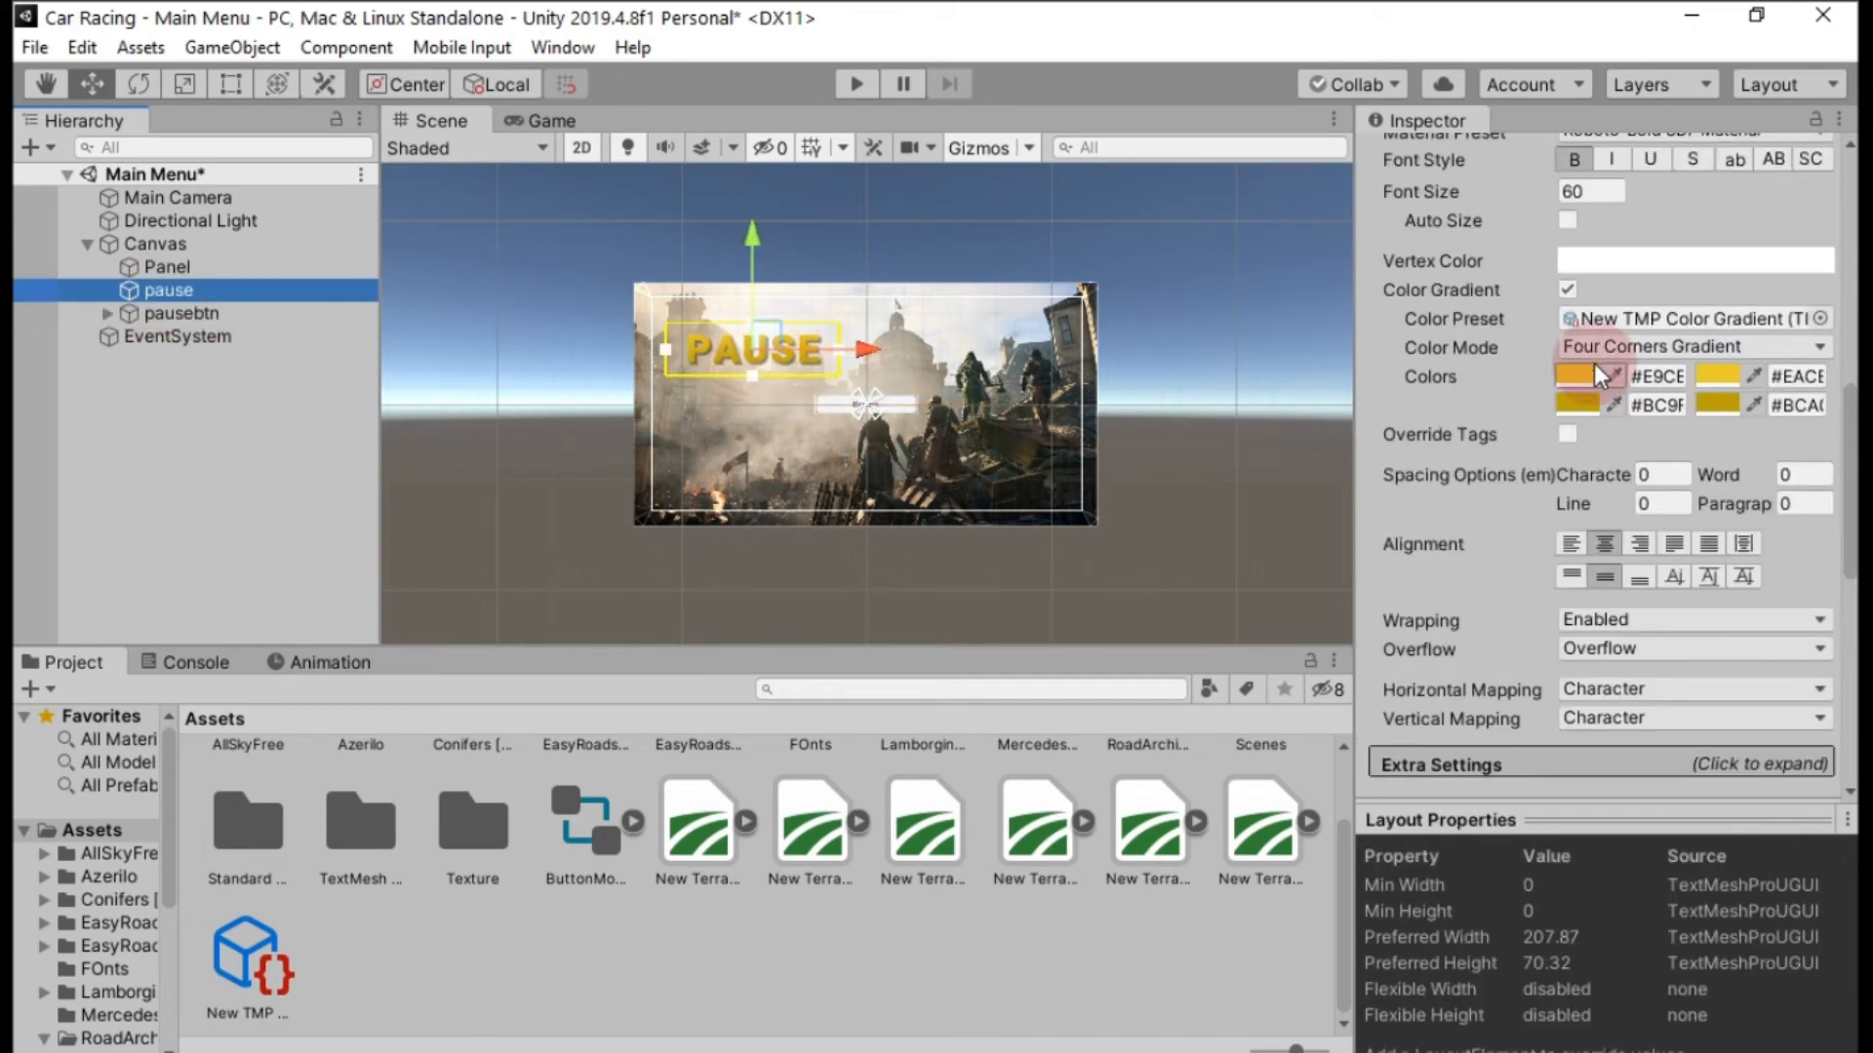
pyautogui.scroll(10, 1804, 341)
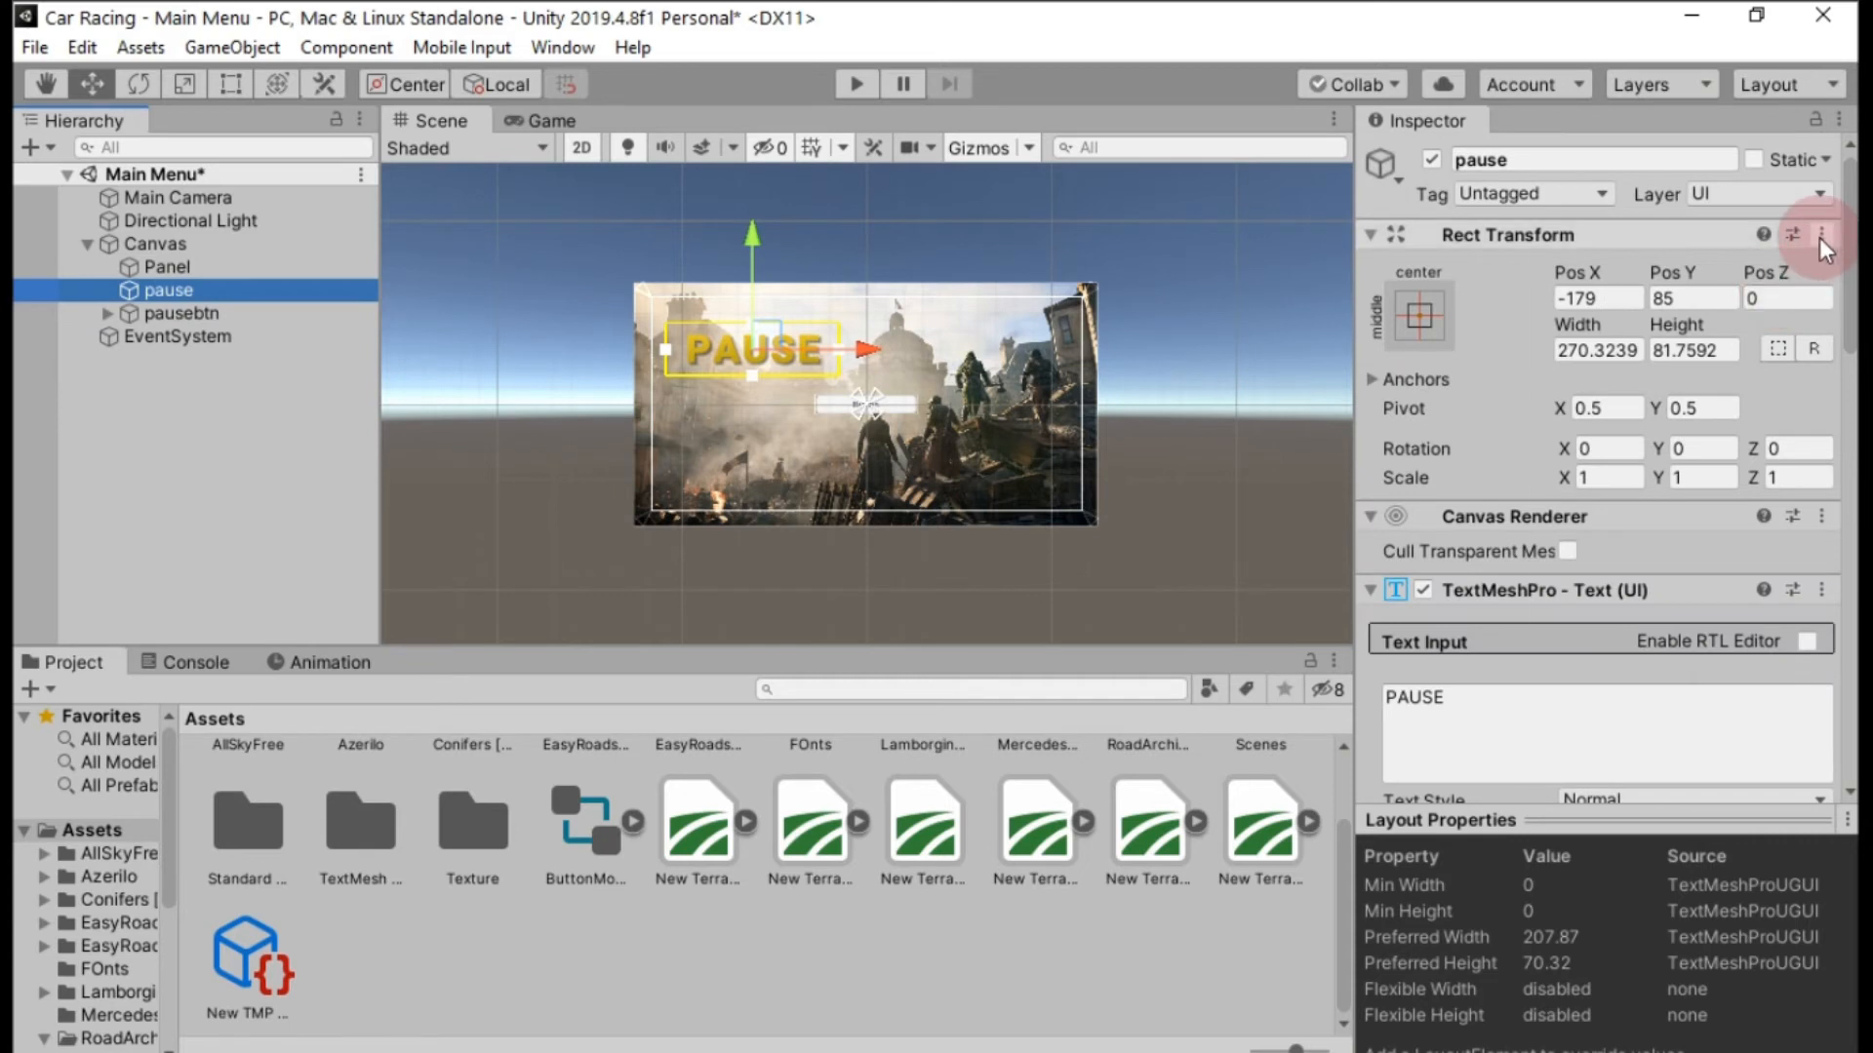
pyautogui.click(1820, 234)
pyautogui.click(1755, 400)
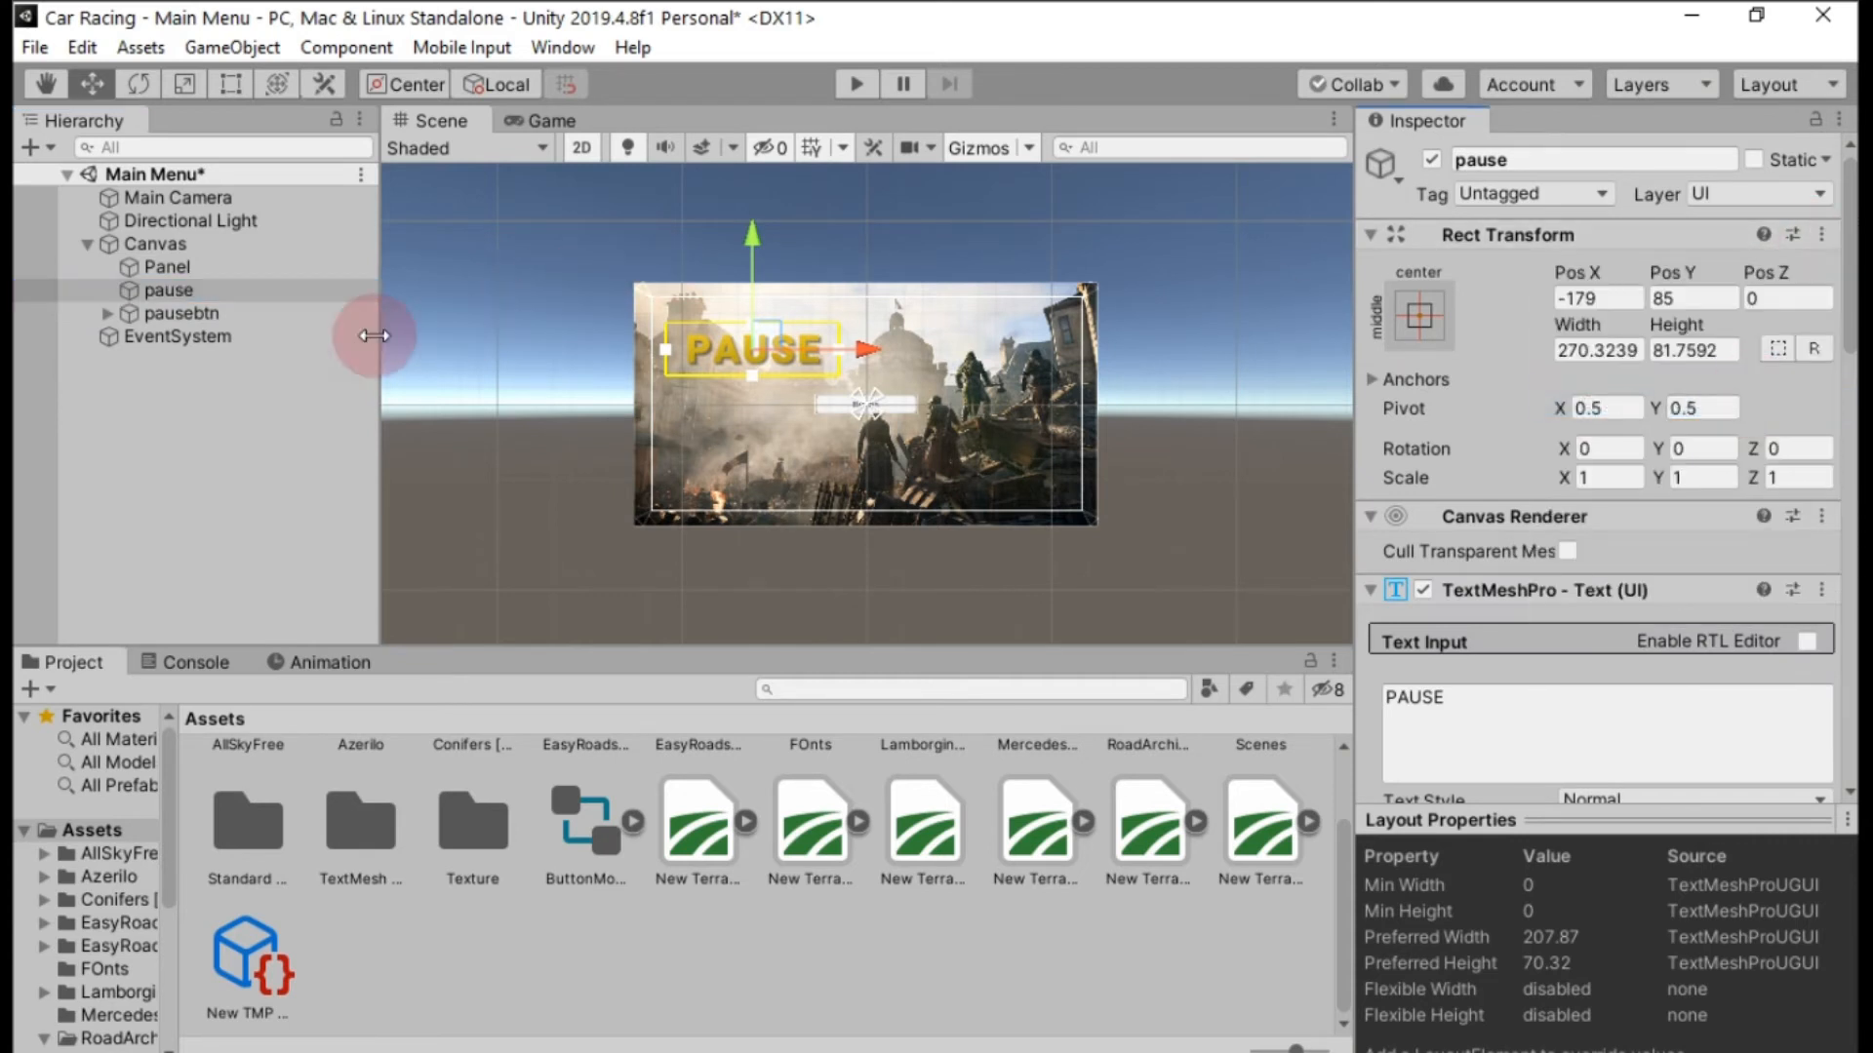
pyautogui.click(182, 313)
pyautogui.click(1820, 234)
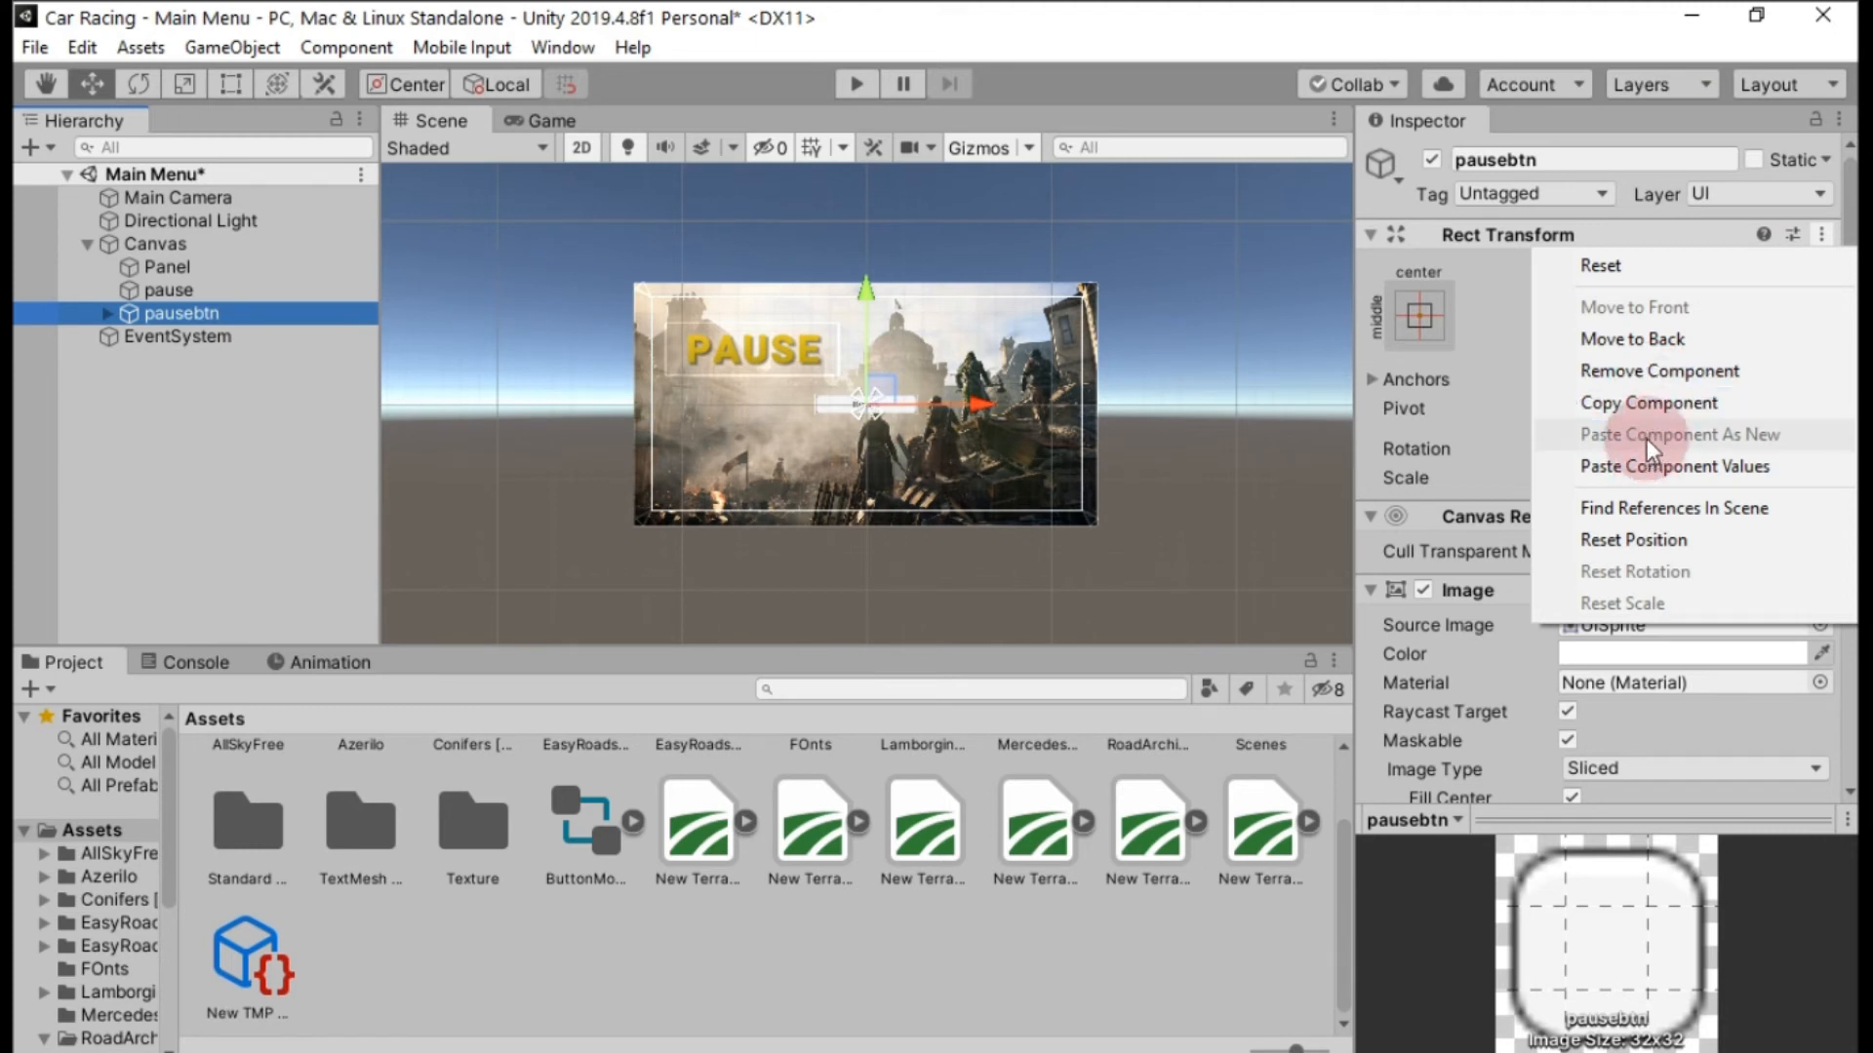
pyautogui.click(1648, 465)
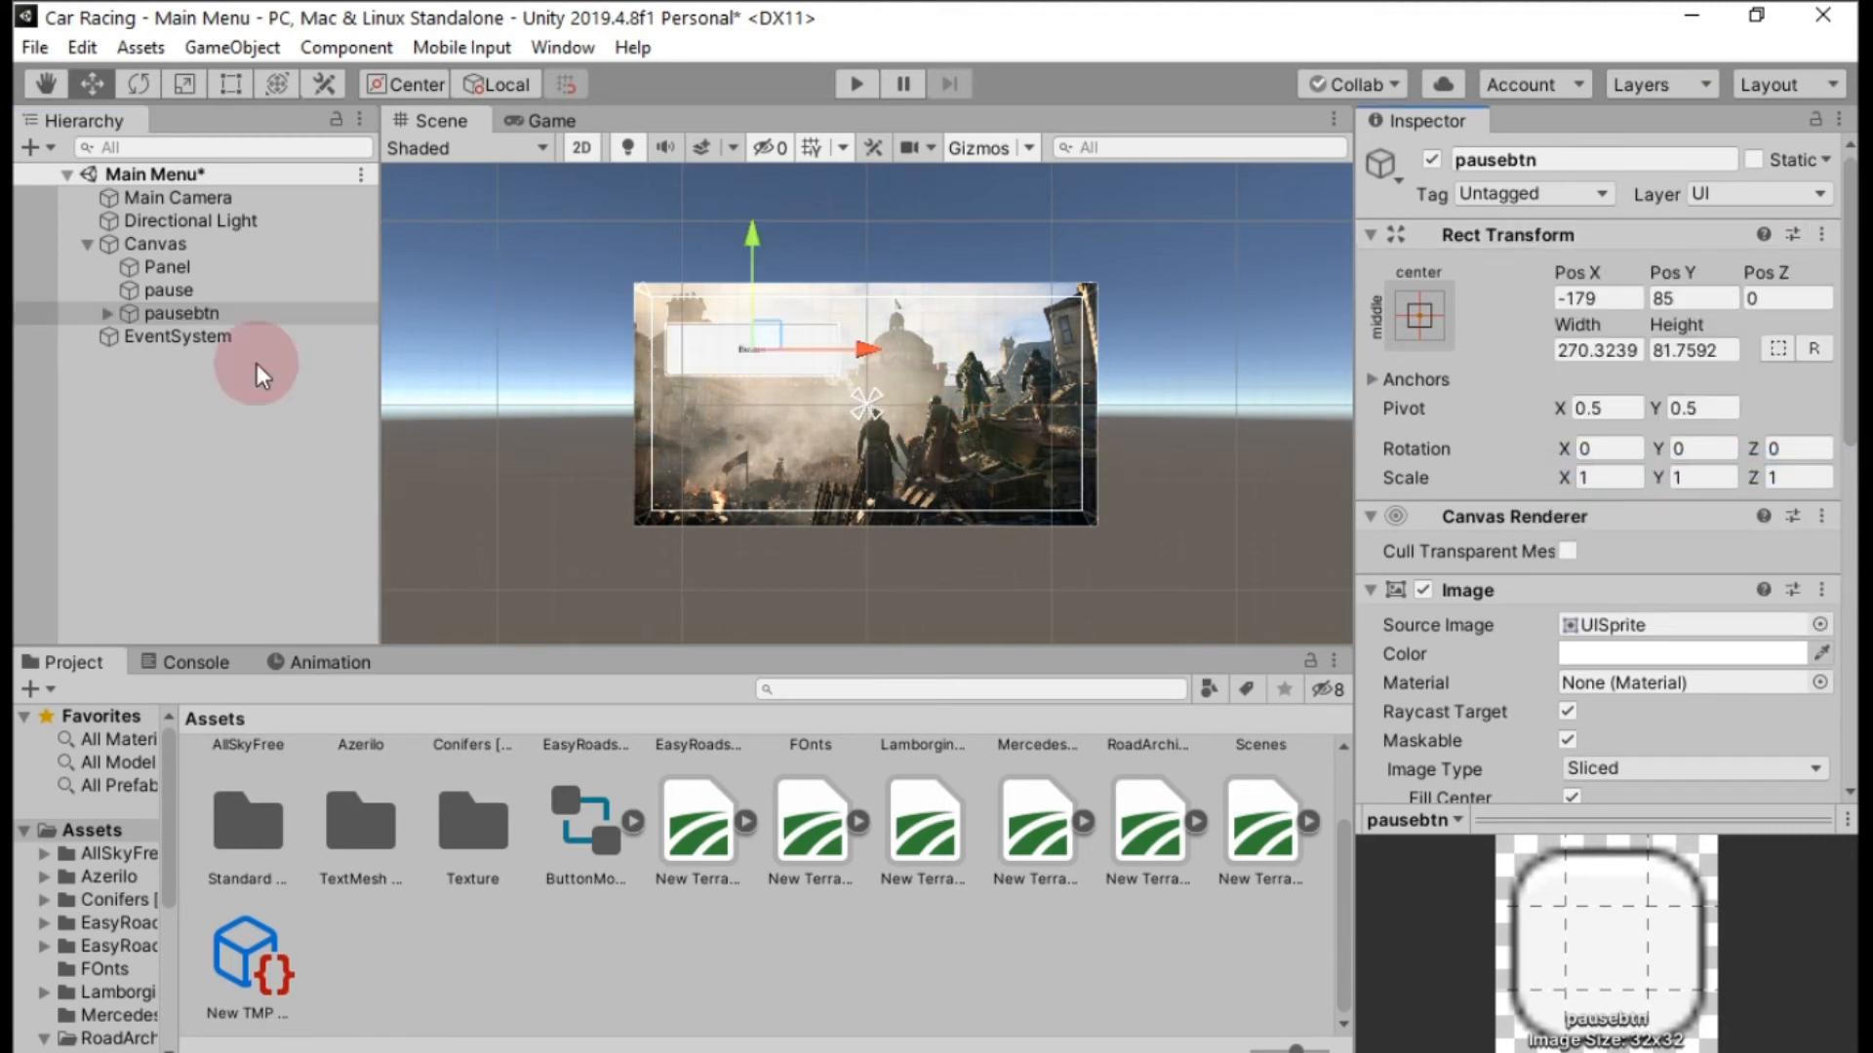
# Delete the default Text child of pausebtn and make the pause text its child instead.
pyautogui.click(113, 313)
pyautogui.rightClick(189, 337)
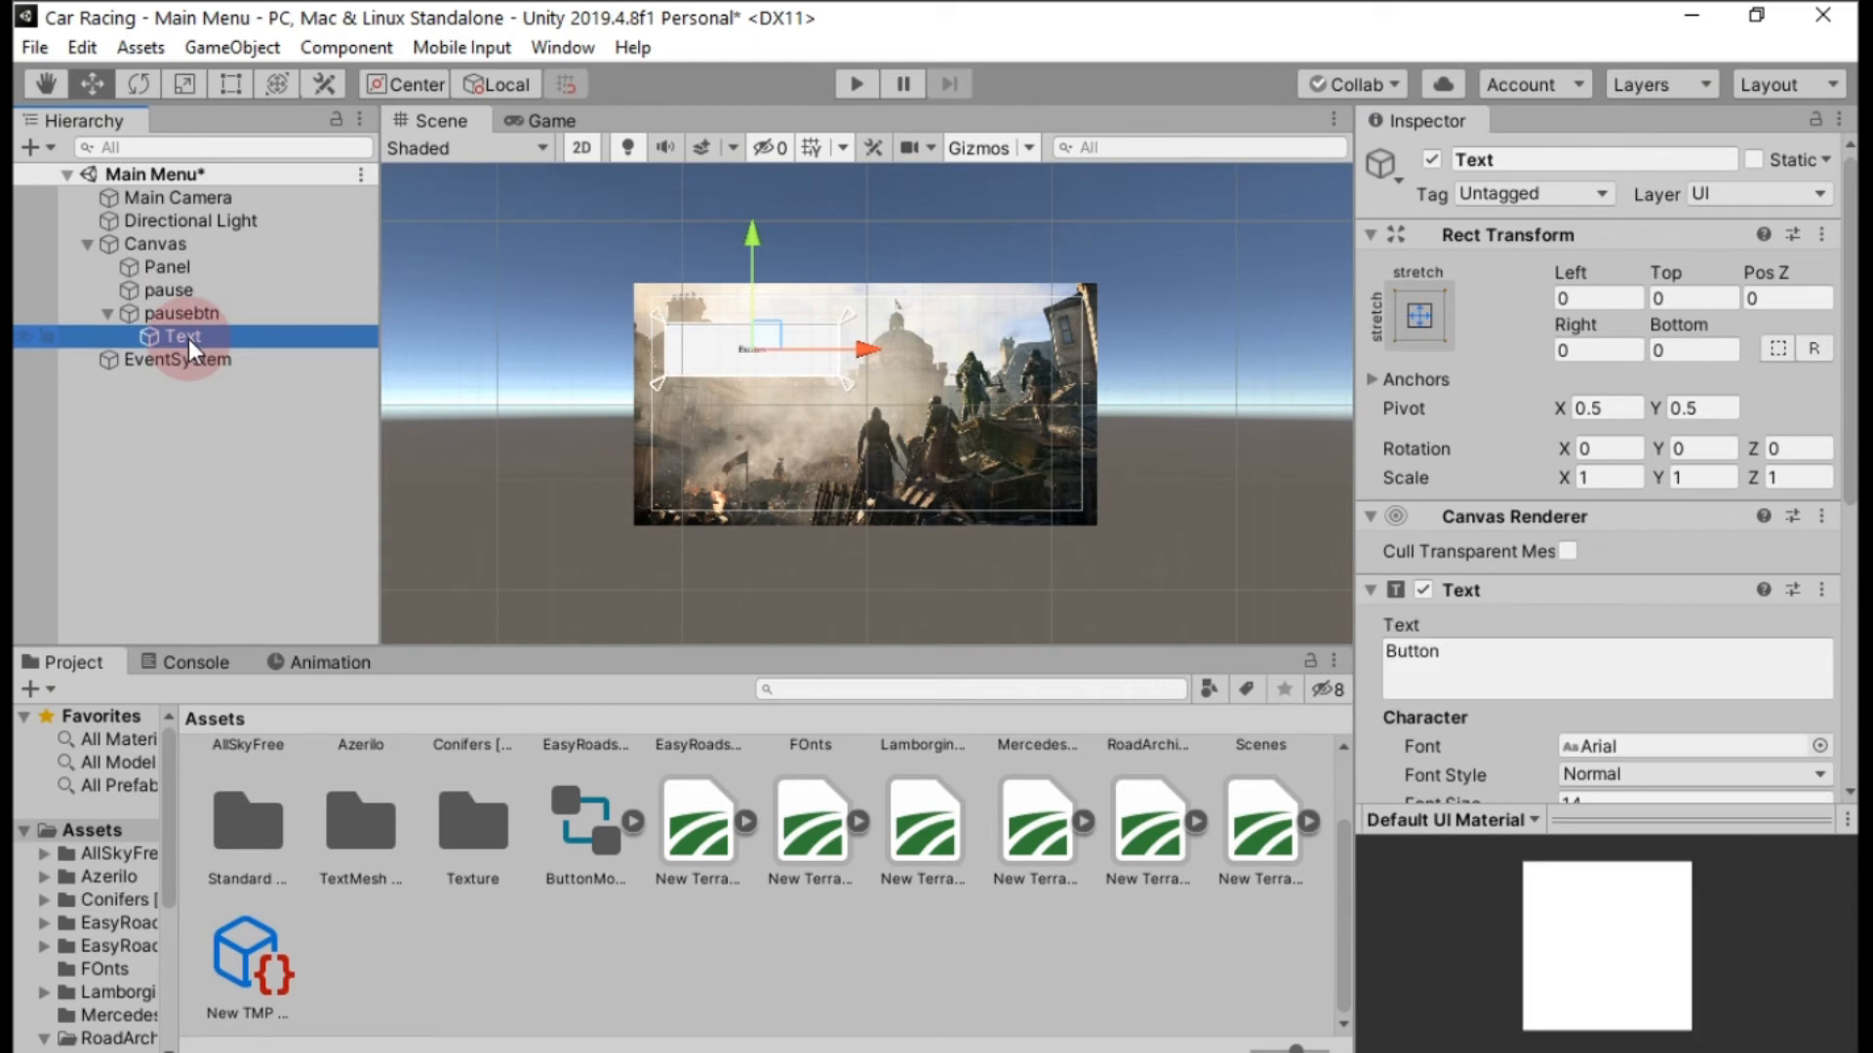
pyautogui.click(261, 495)
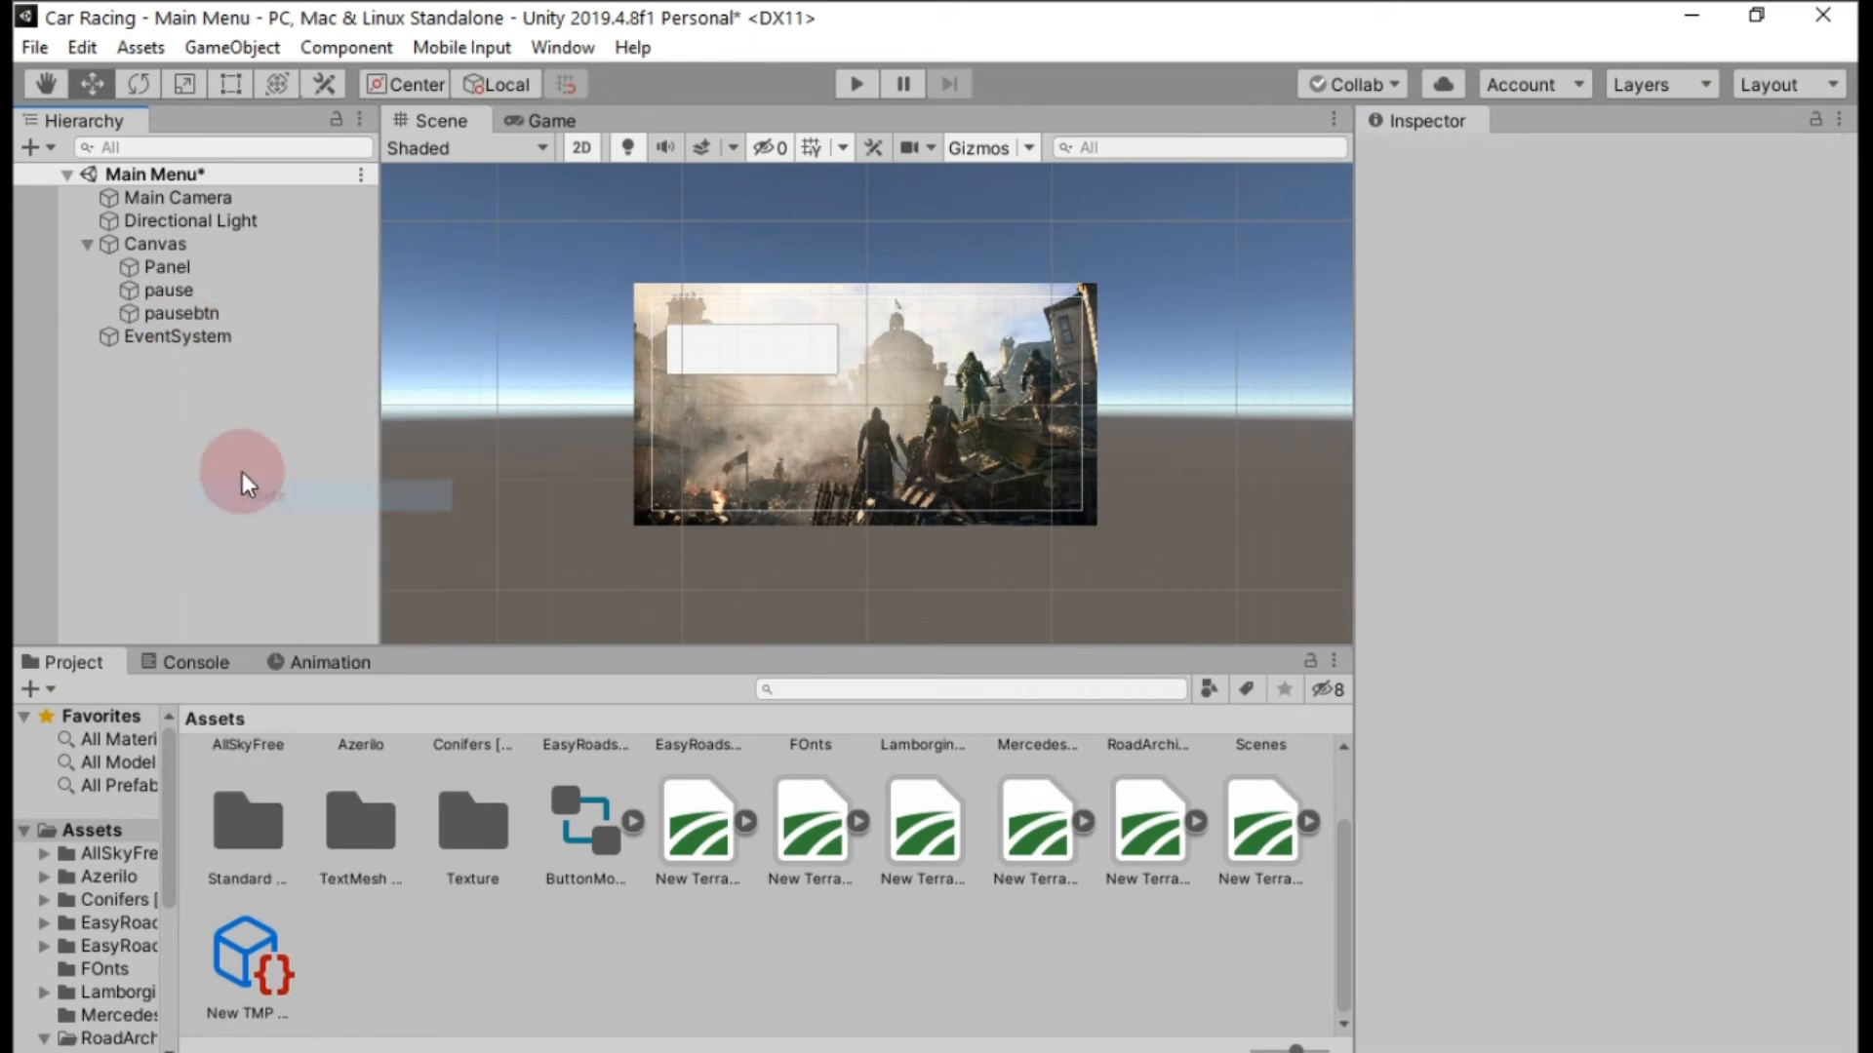
pyautogui.click(174, 291)
pyautogui.moveTo(173, 291); pyautogui.dragTo(180, 312)
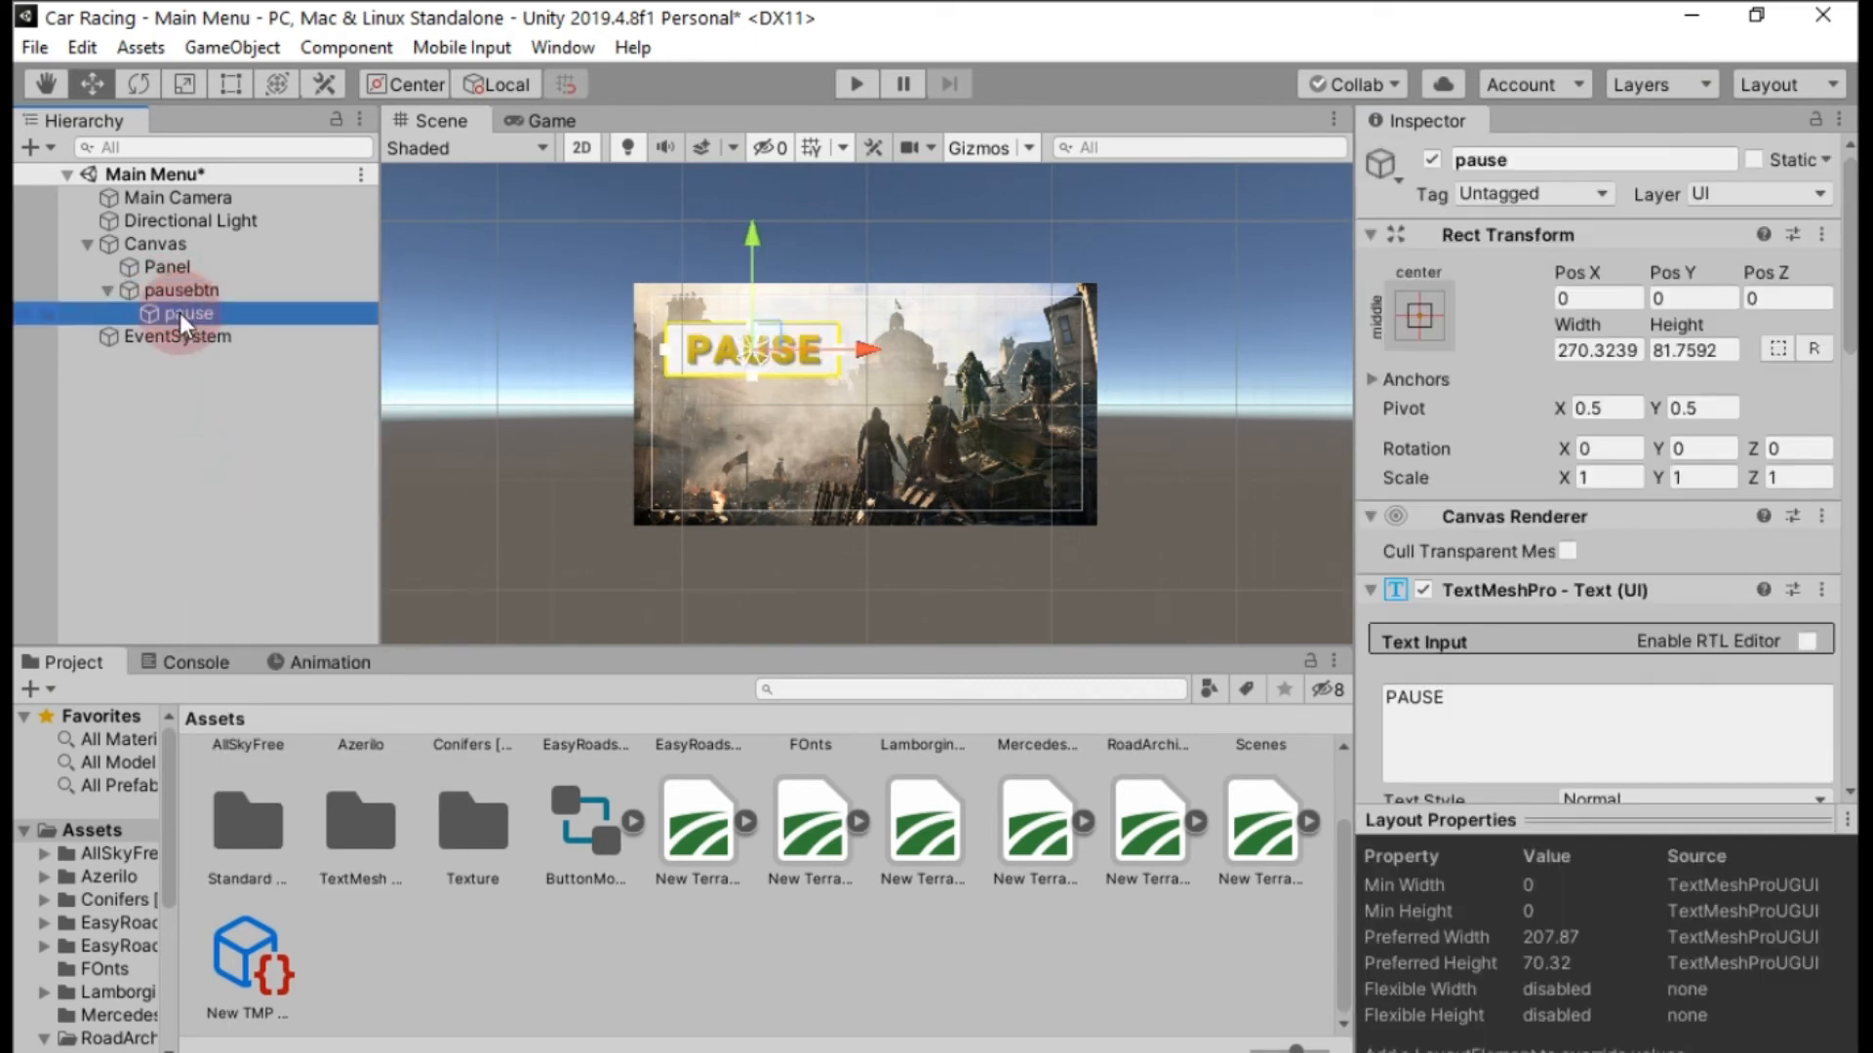
# Change the btn image in the Texture folder to the Sprite (2D and UI) texture type and apply the import settings.
pyautogui.scroll(5, 991, 418)
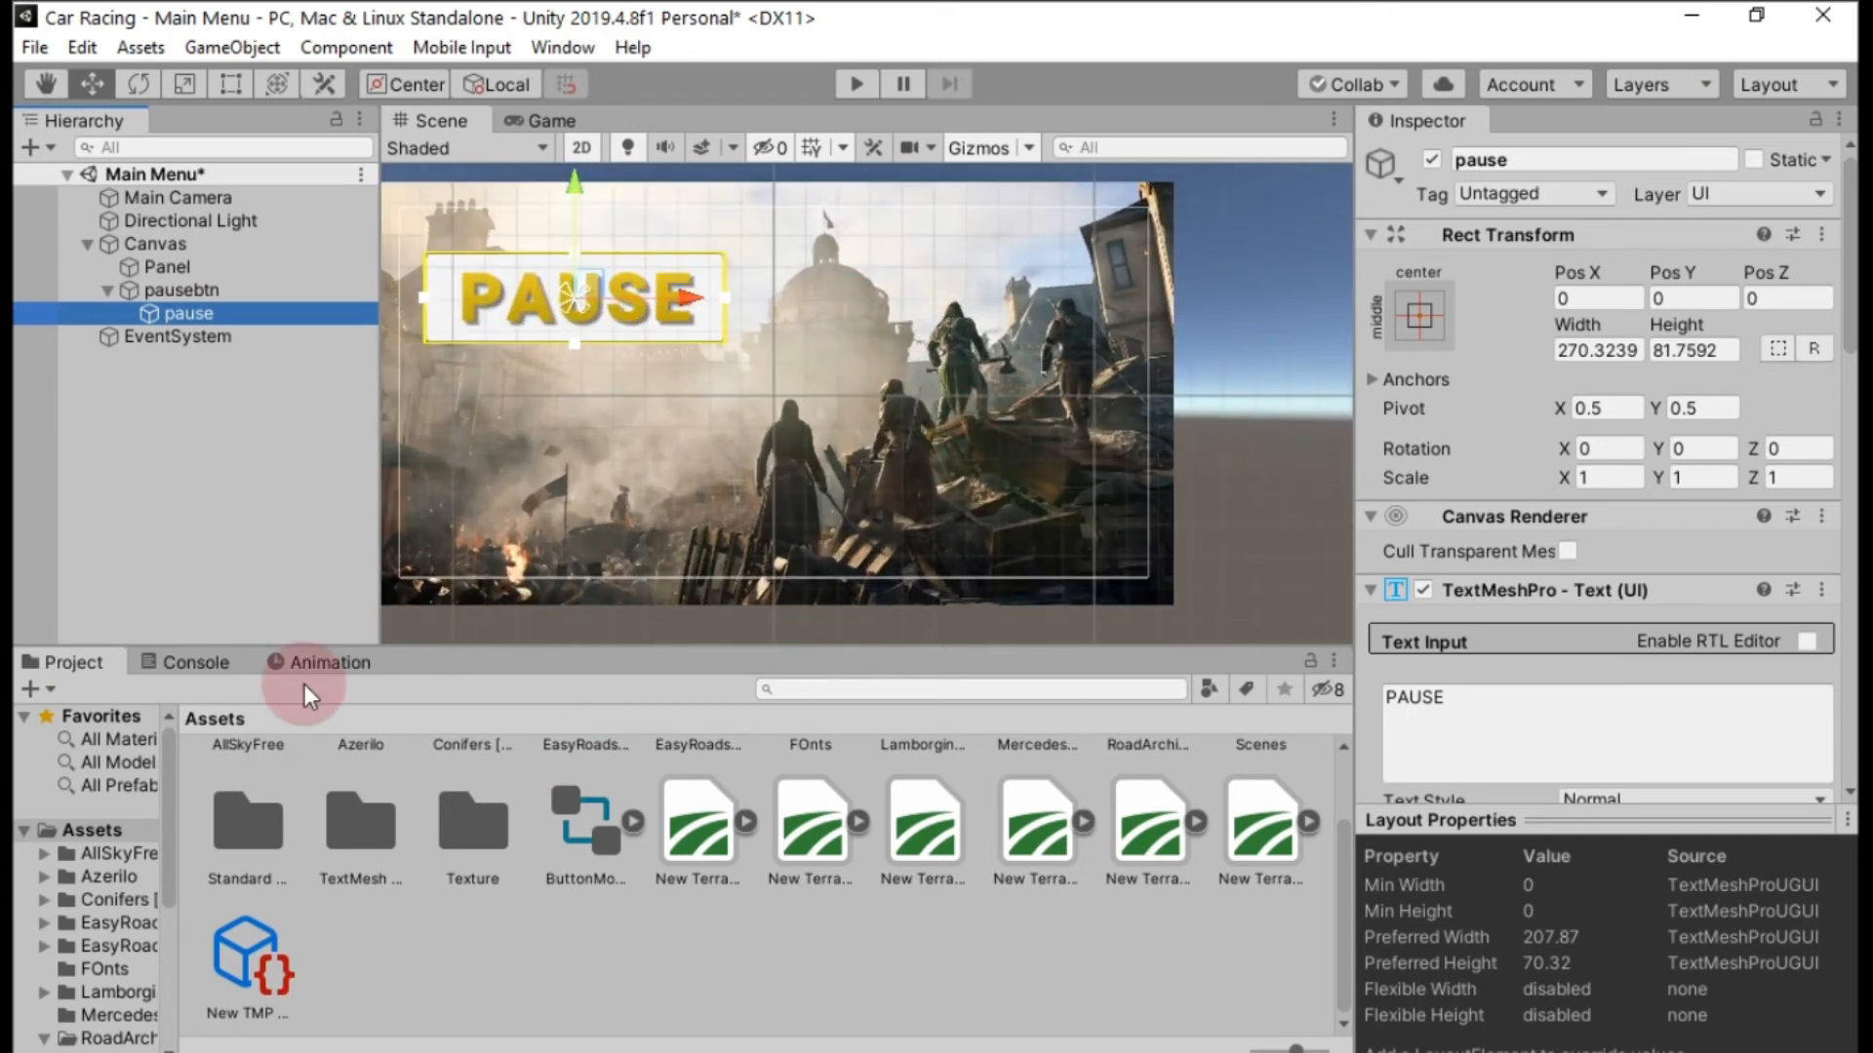
pyautogui.scroll(-5, 115, 856)
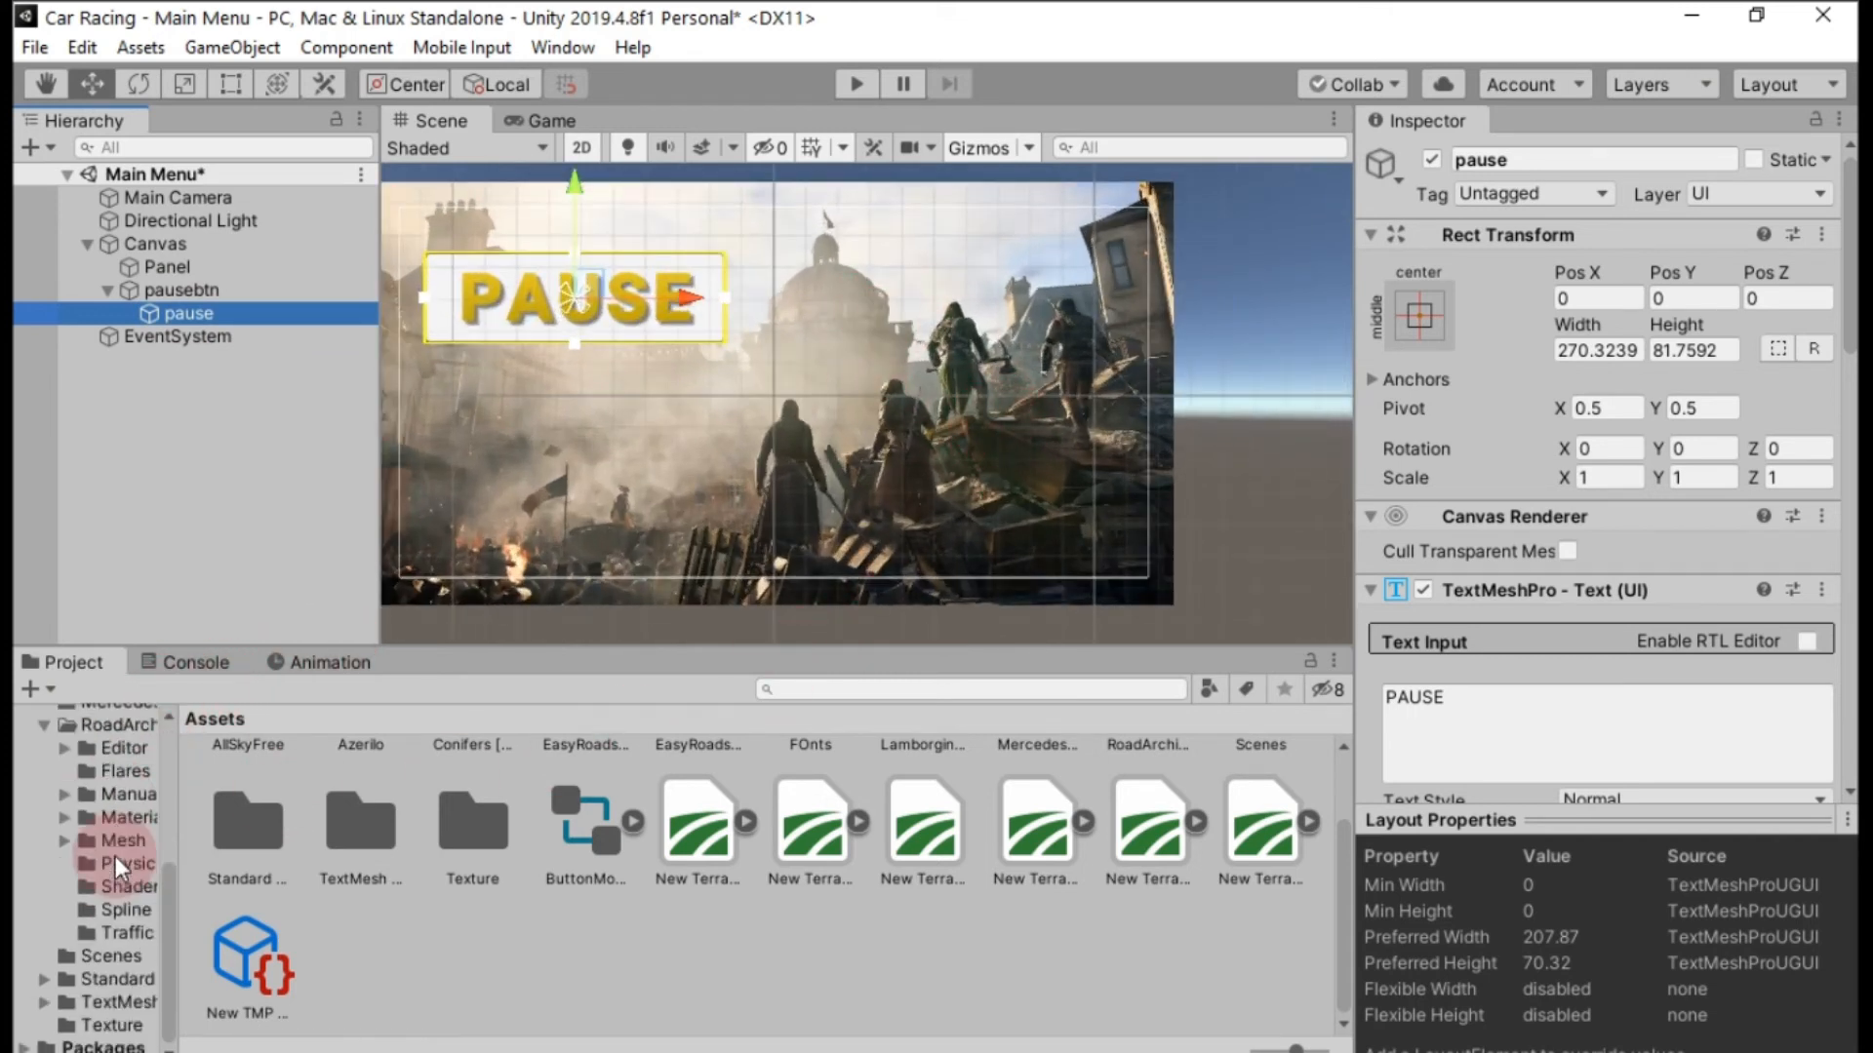
pyautogui.click(110, 1025)
pyautogui.click(468, 797)
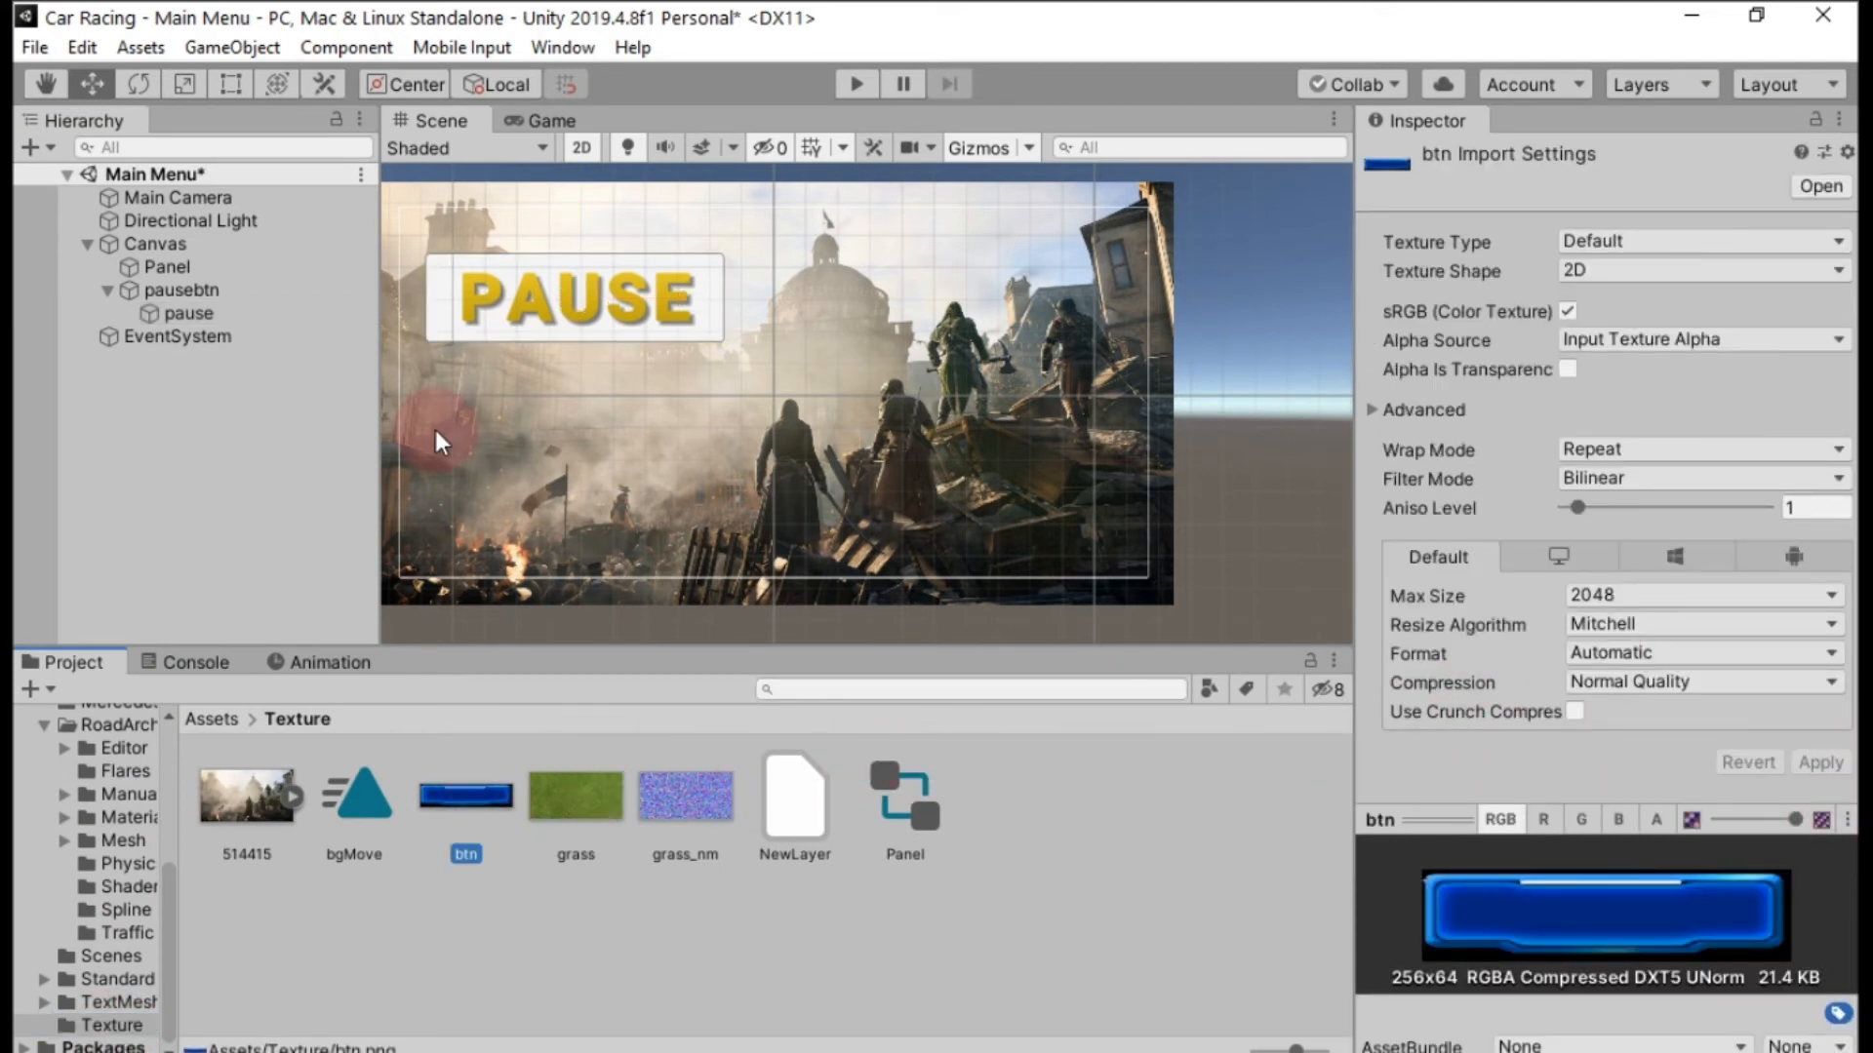
pyautogui.click(188, 290)
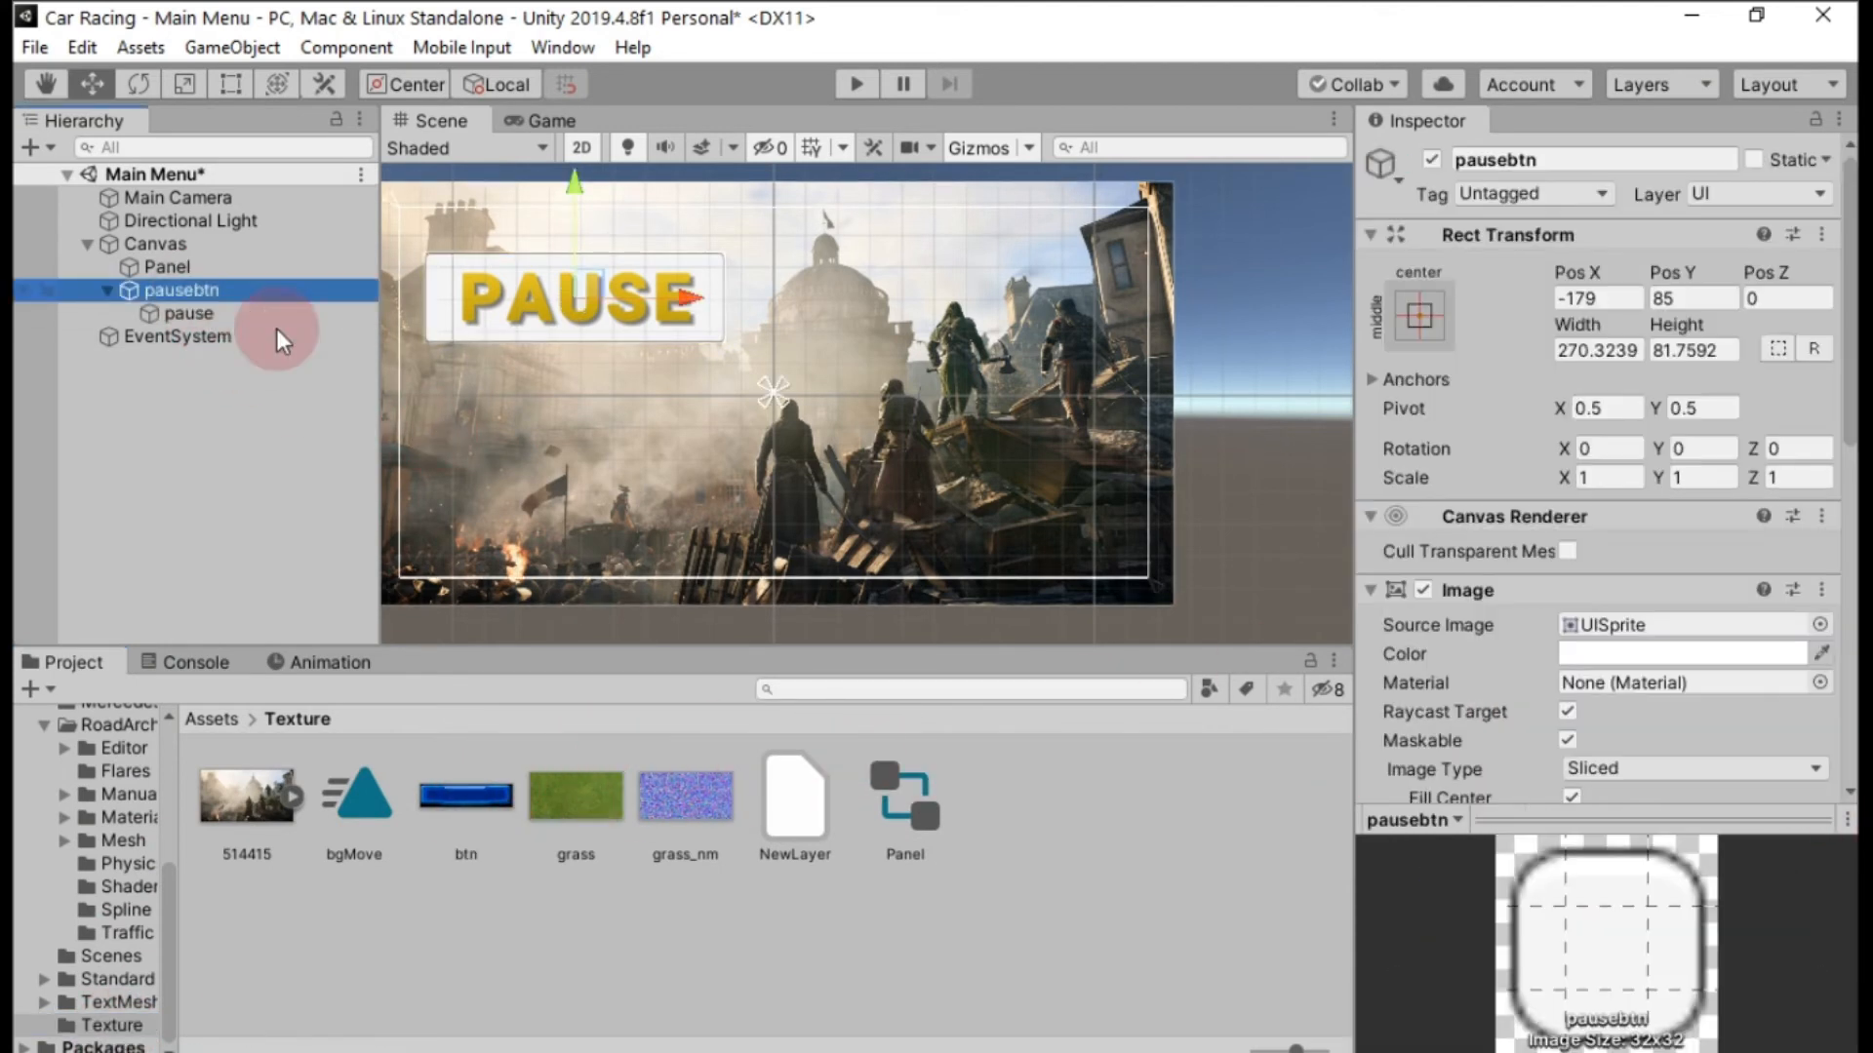
pyautogui.click(474, 792)
pyautogui.click(1738, 237)
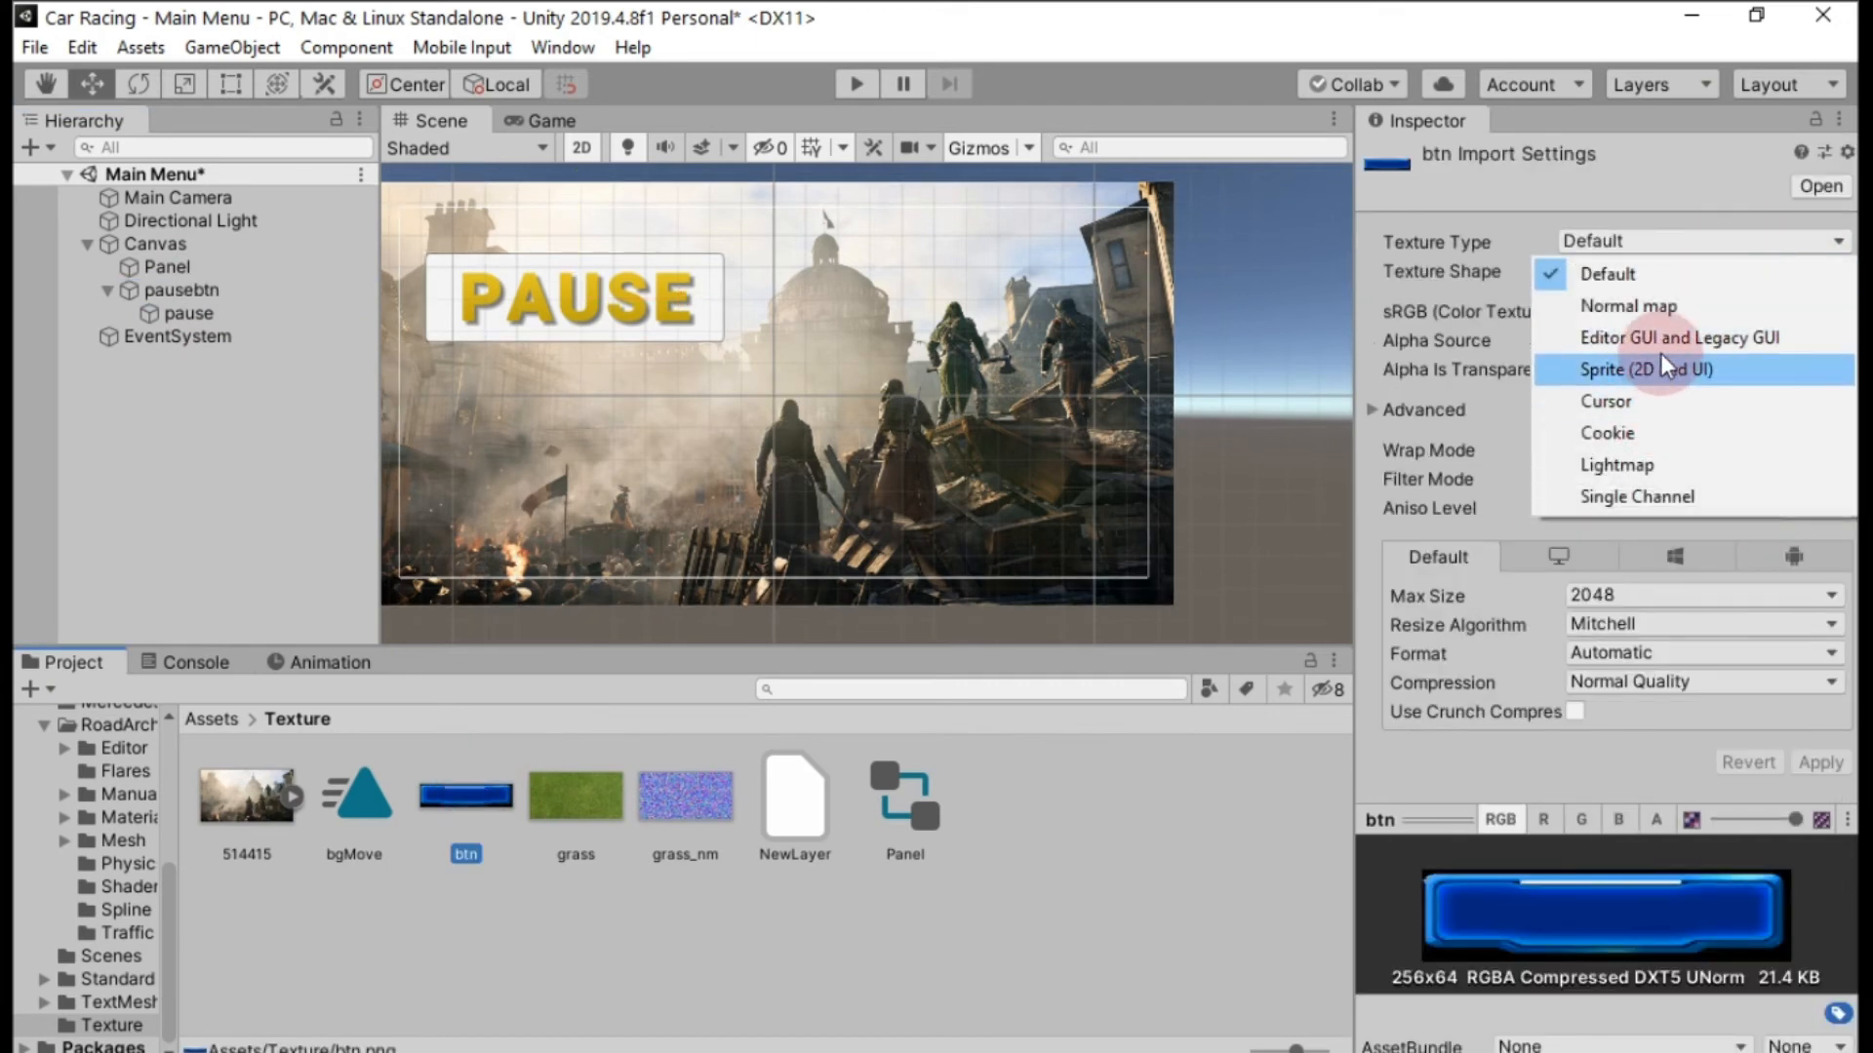
pyautogui.click(1656, 365)
pyautogui.scroll(-3, 1786, 596)
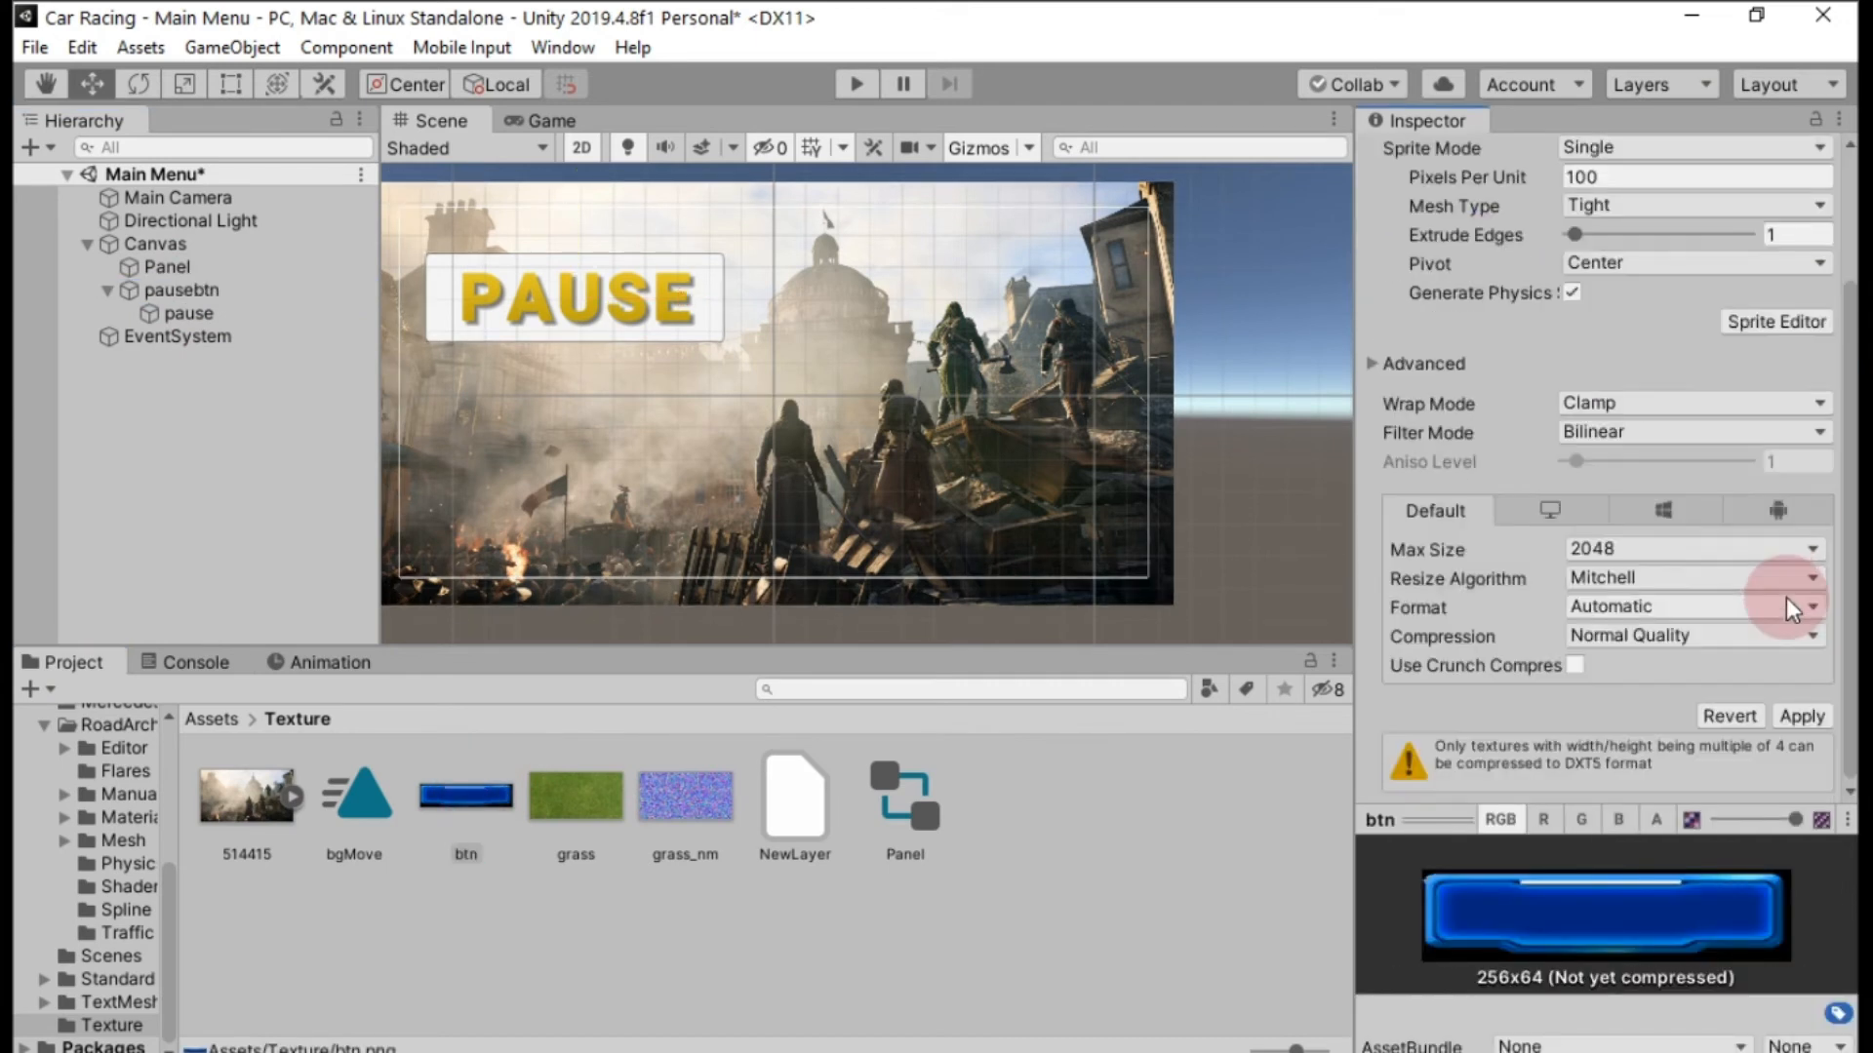
pyautogui.click(1807, 712)
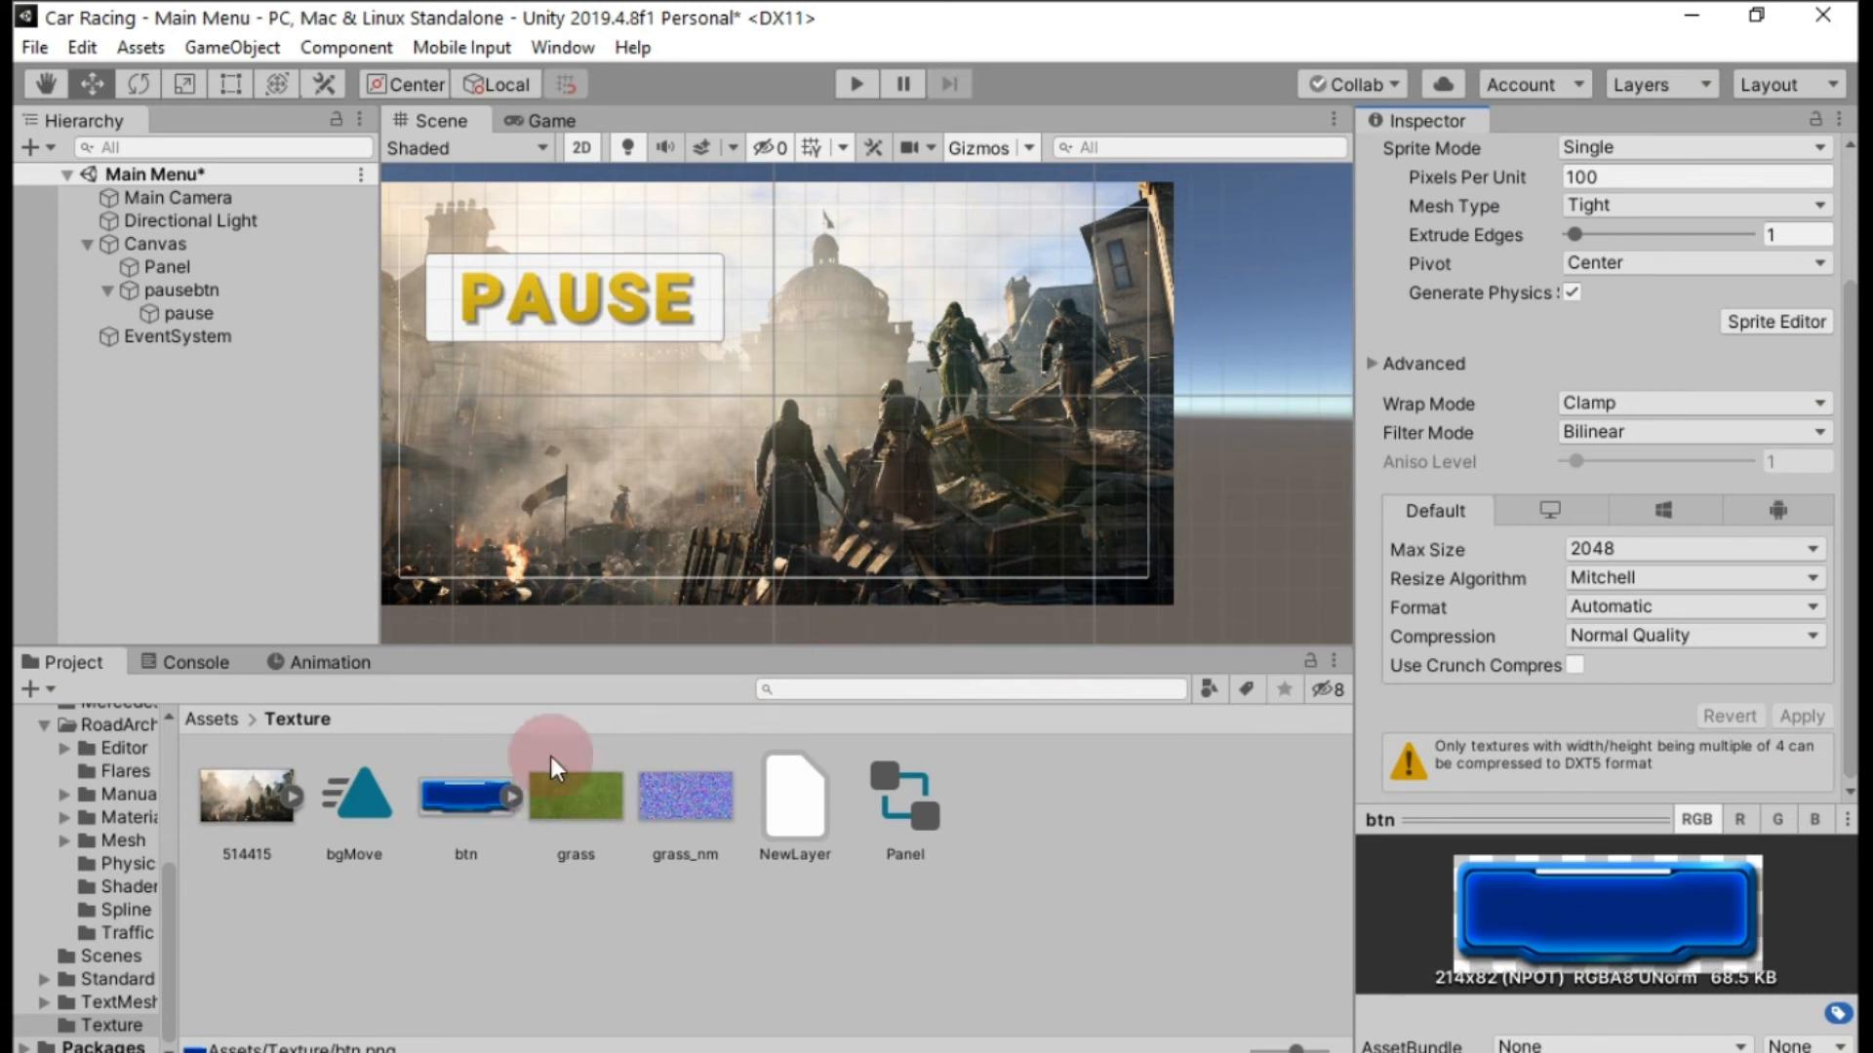
# Assign the btn sprite as pausebtn's source image and set the pause text's font size to 50.
pyautogui.click(213, 292)
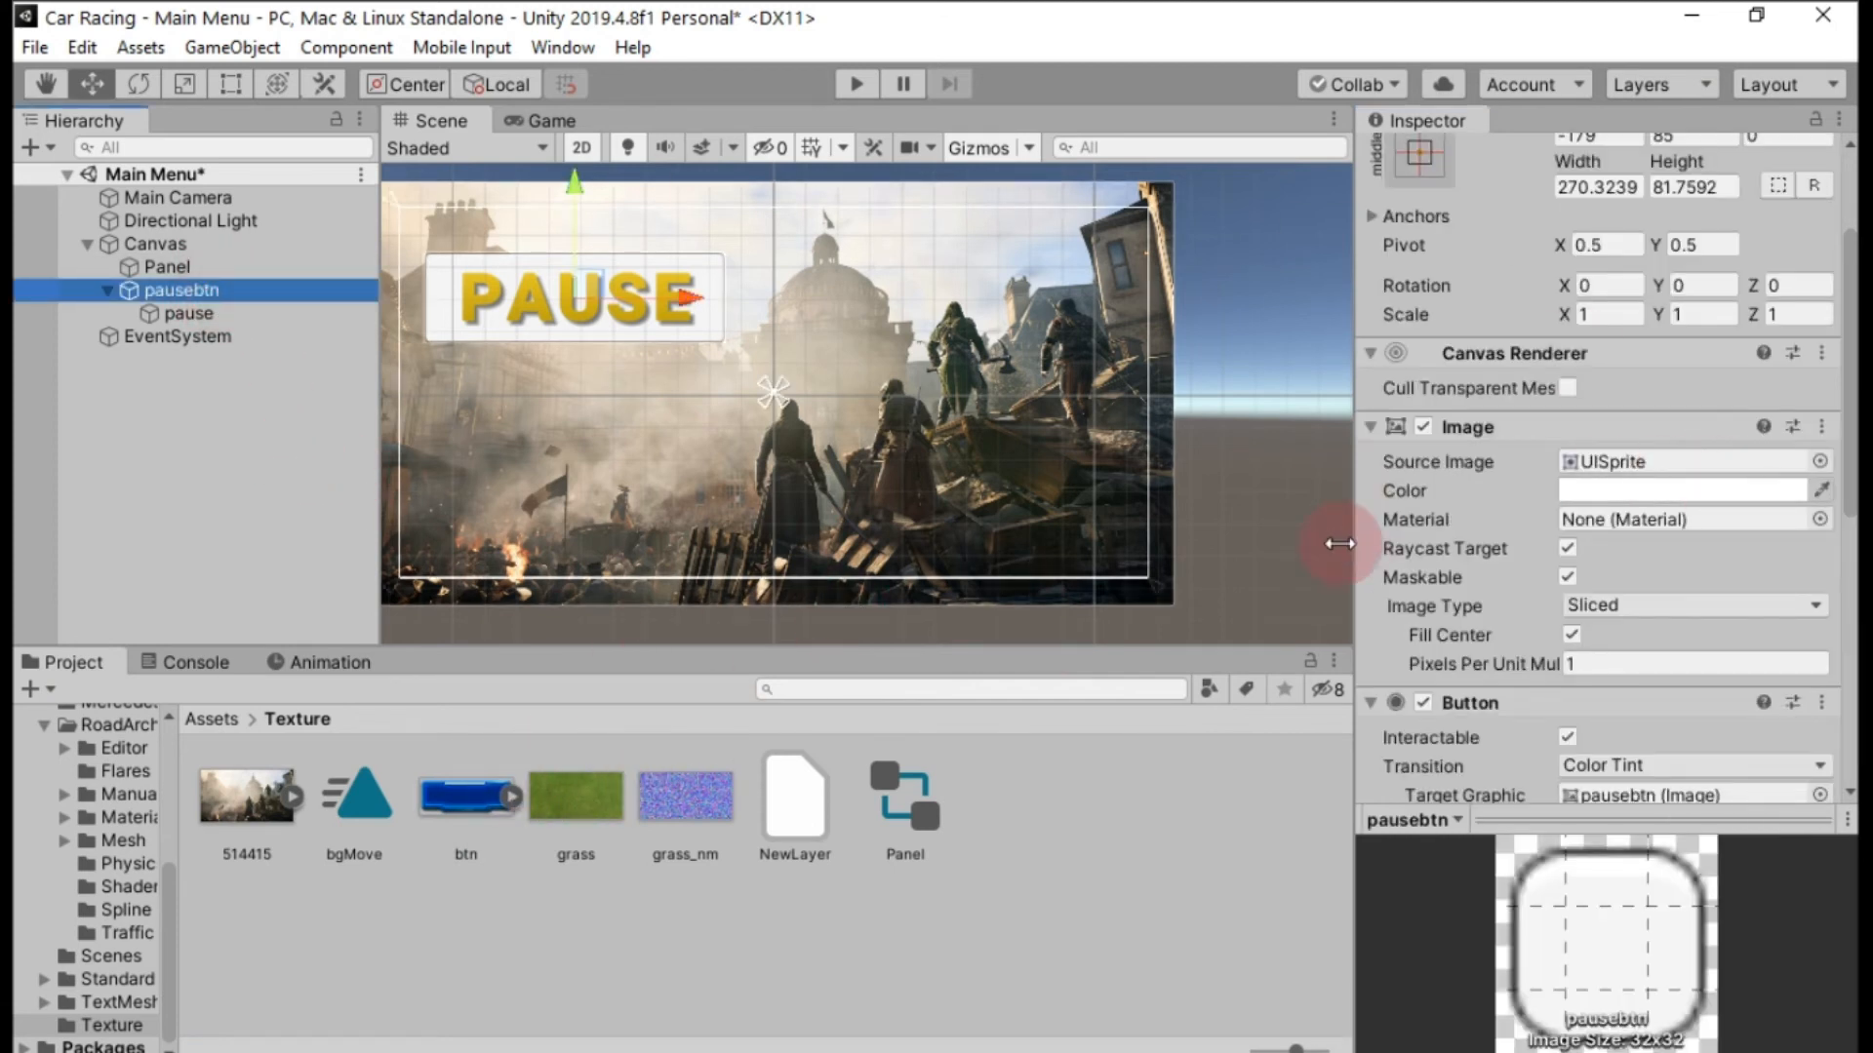
pyautogui.moveTo(466, 780); pyautogui.dragTo(1746, 464)
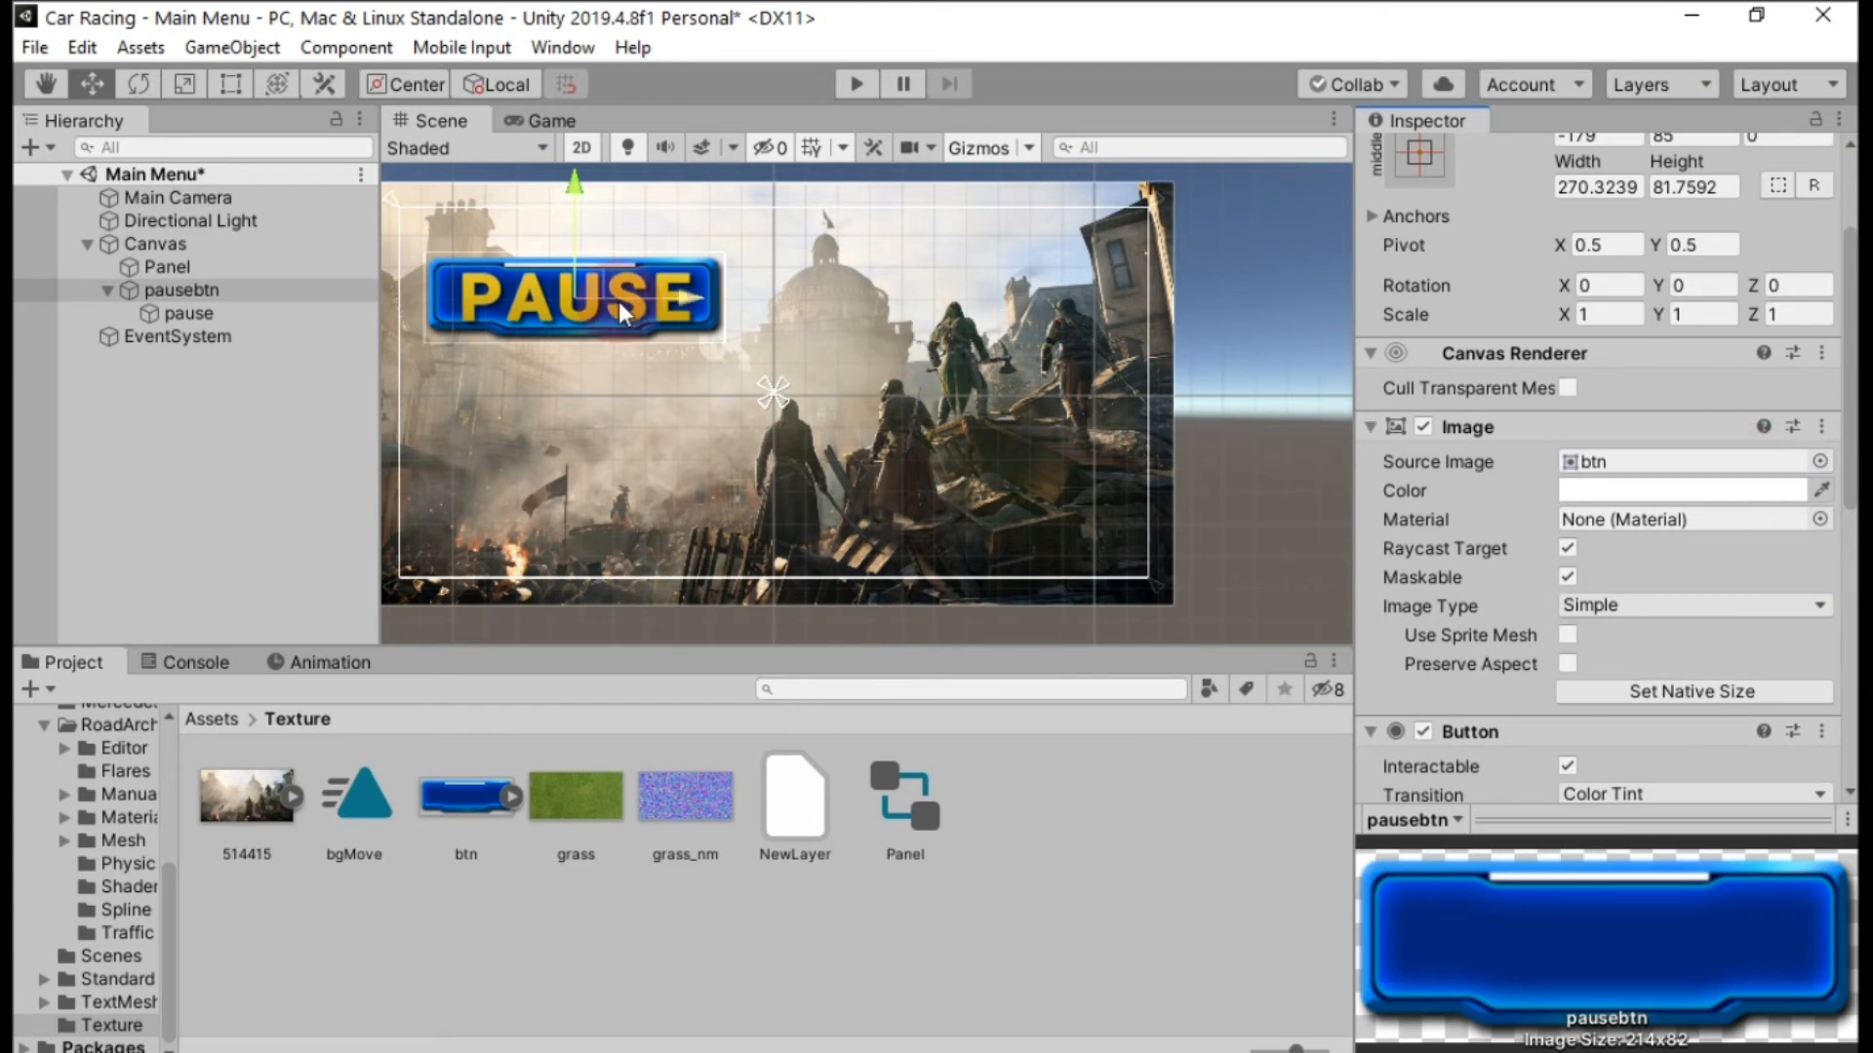
pyautogui.click(218, 313)
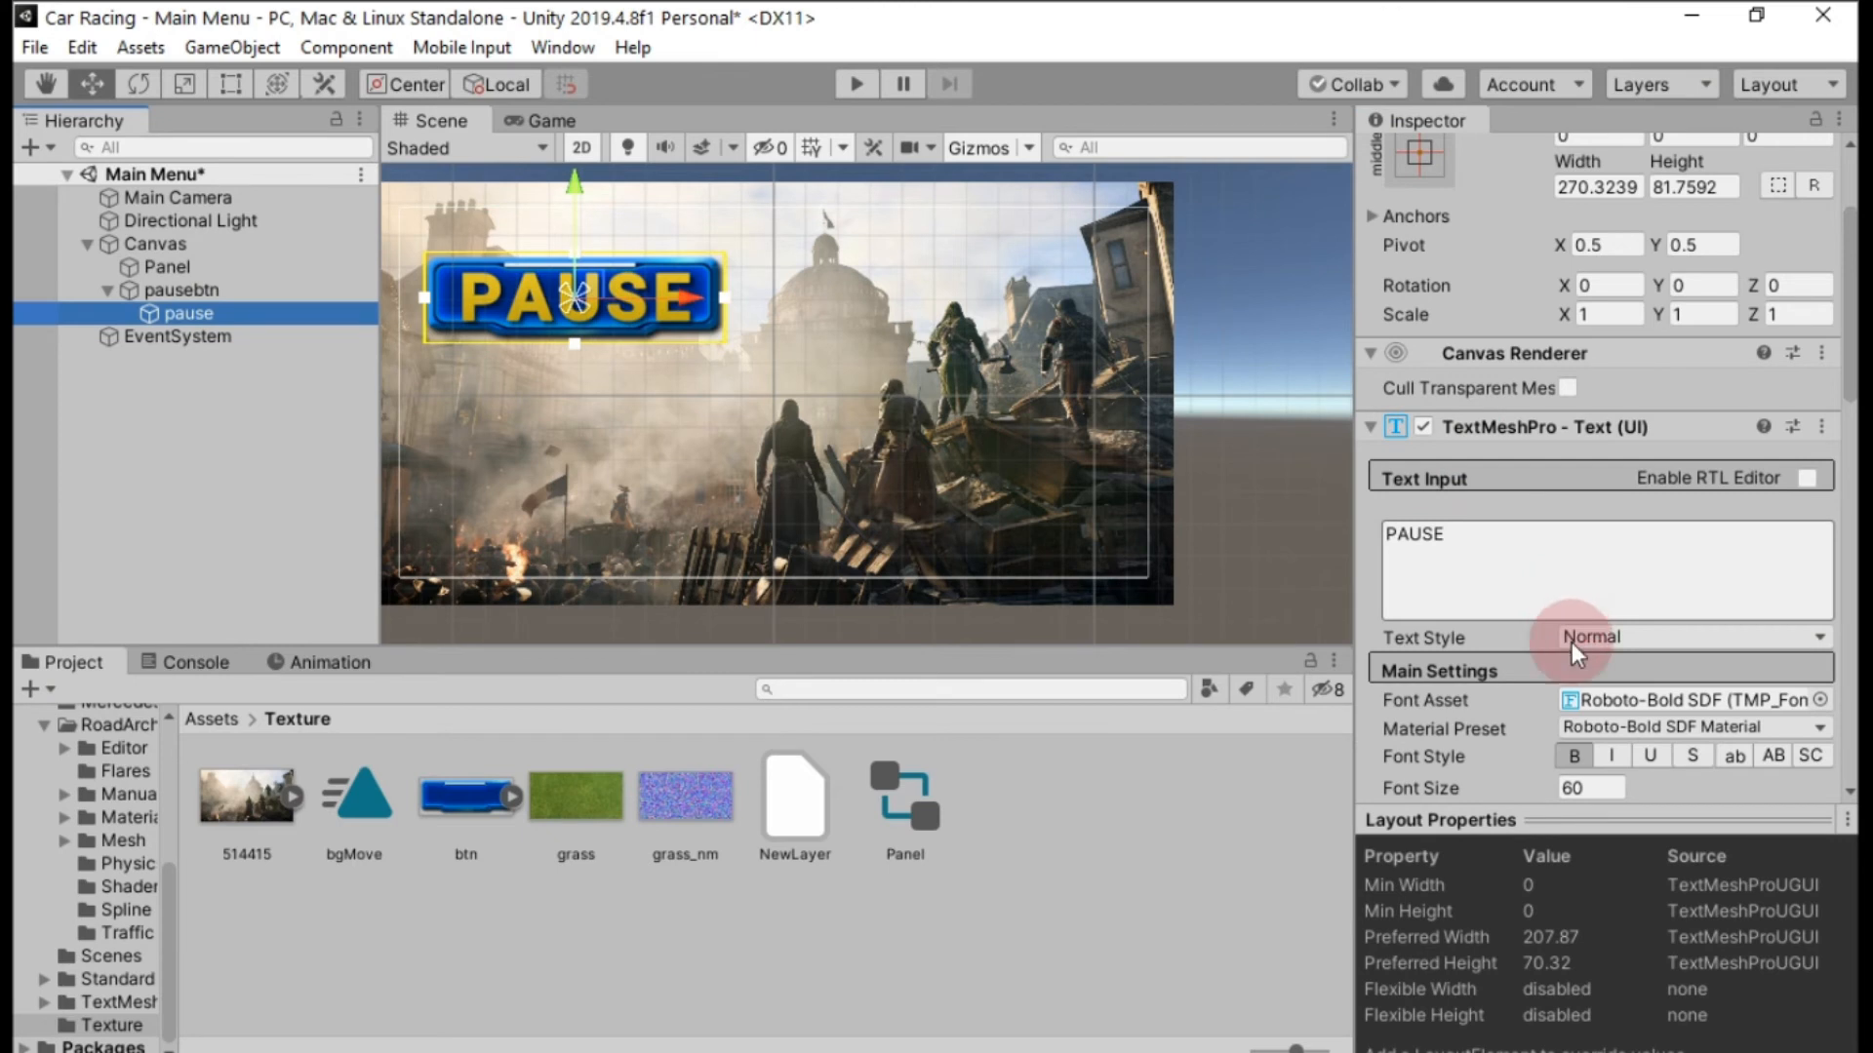
pyautogui.click(1576, 786)
pyautogui.write('50')
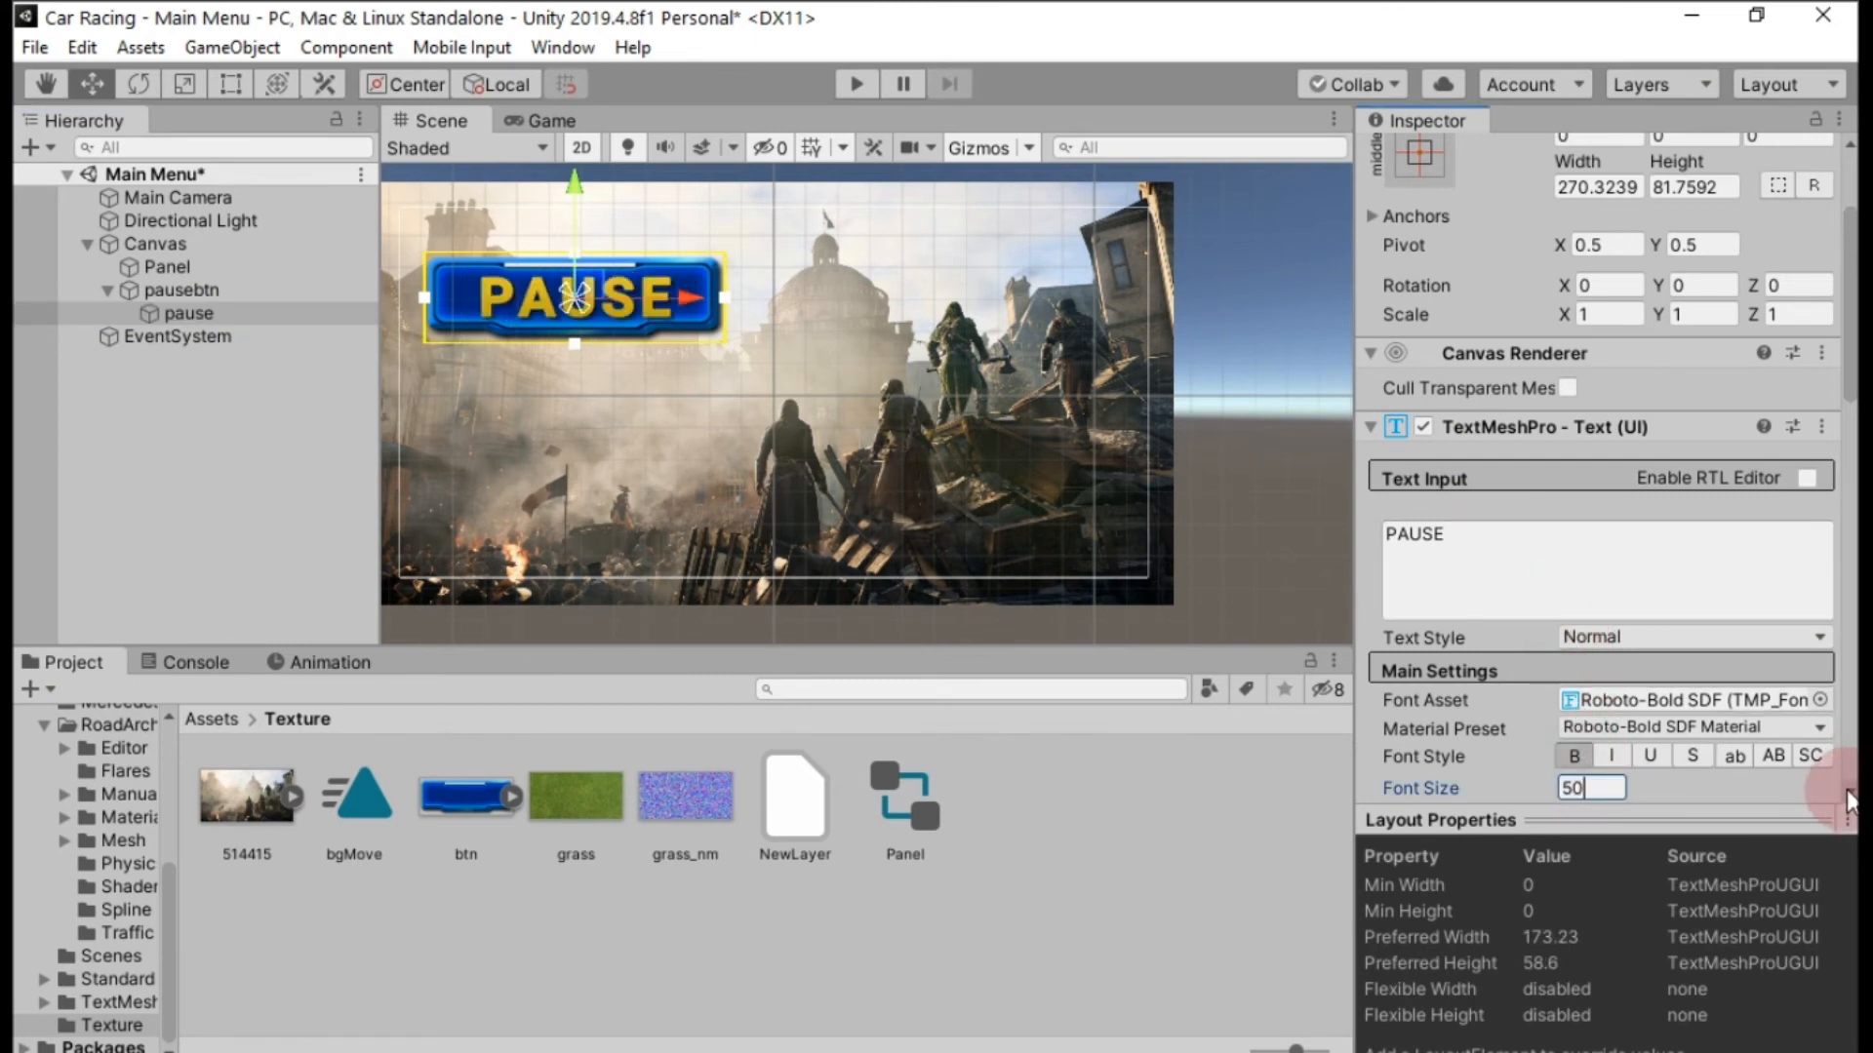
pyautogui.click(973, 393)
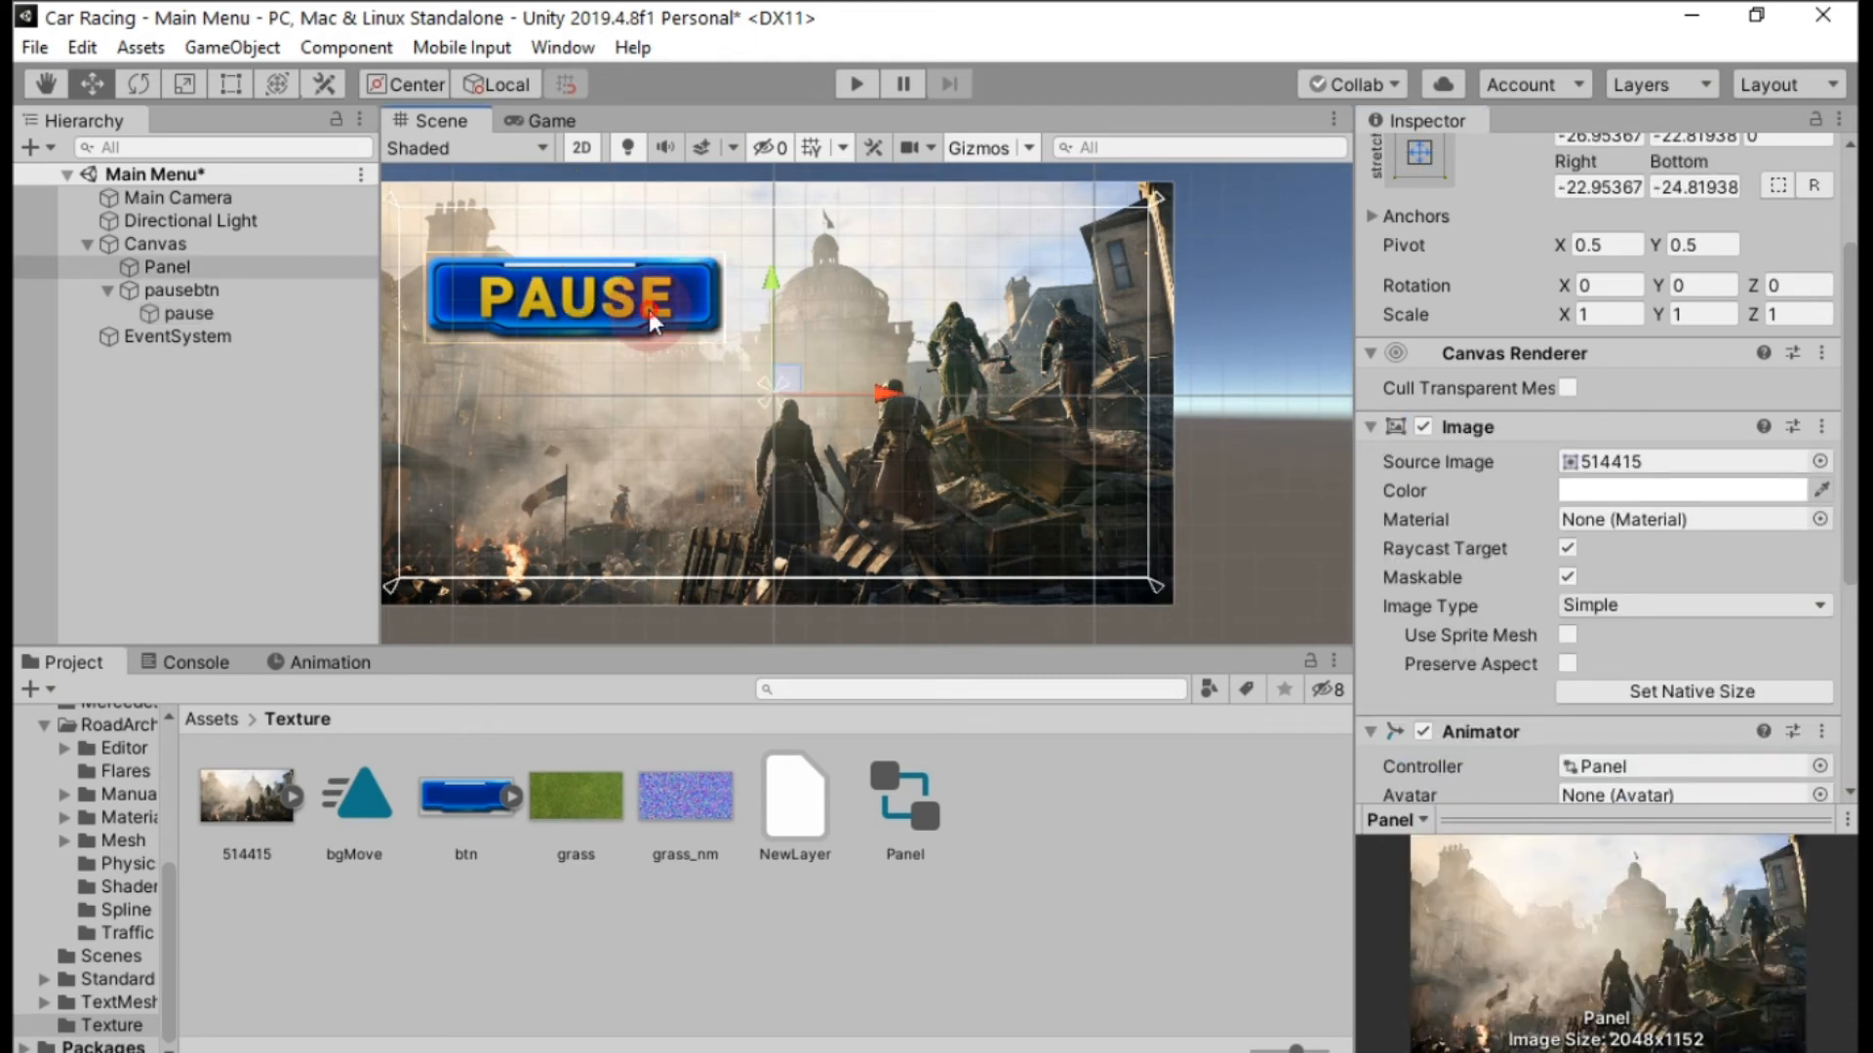
# Switch pausebtn's button transition to Animation and auto-generate its animation controller, saved as btnAnimation.
pyautogui.click(269, 298)
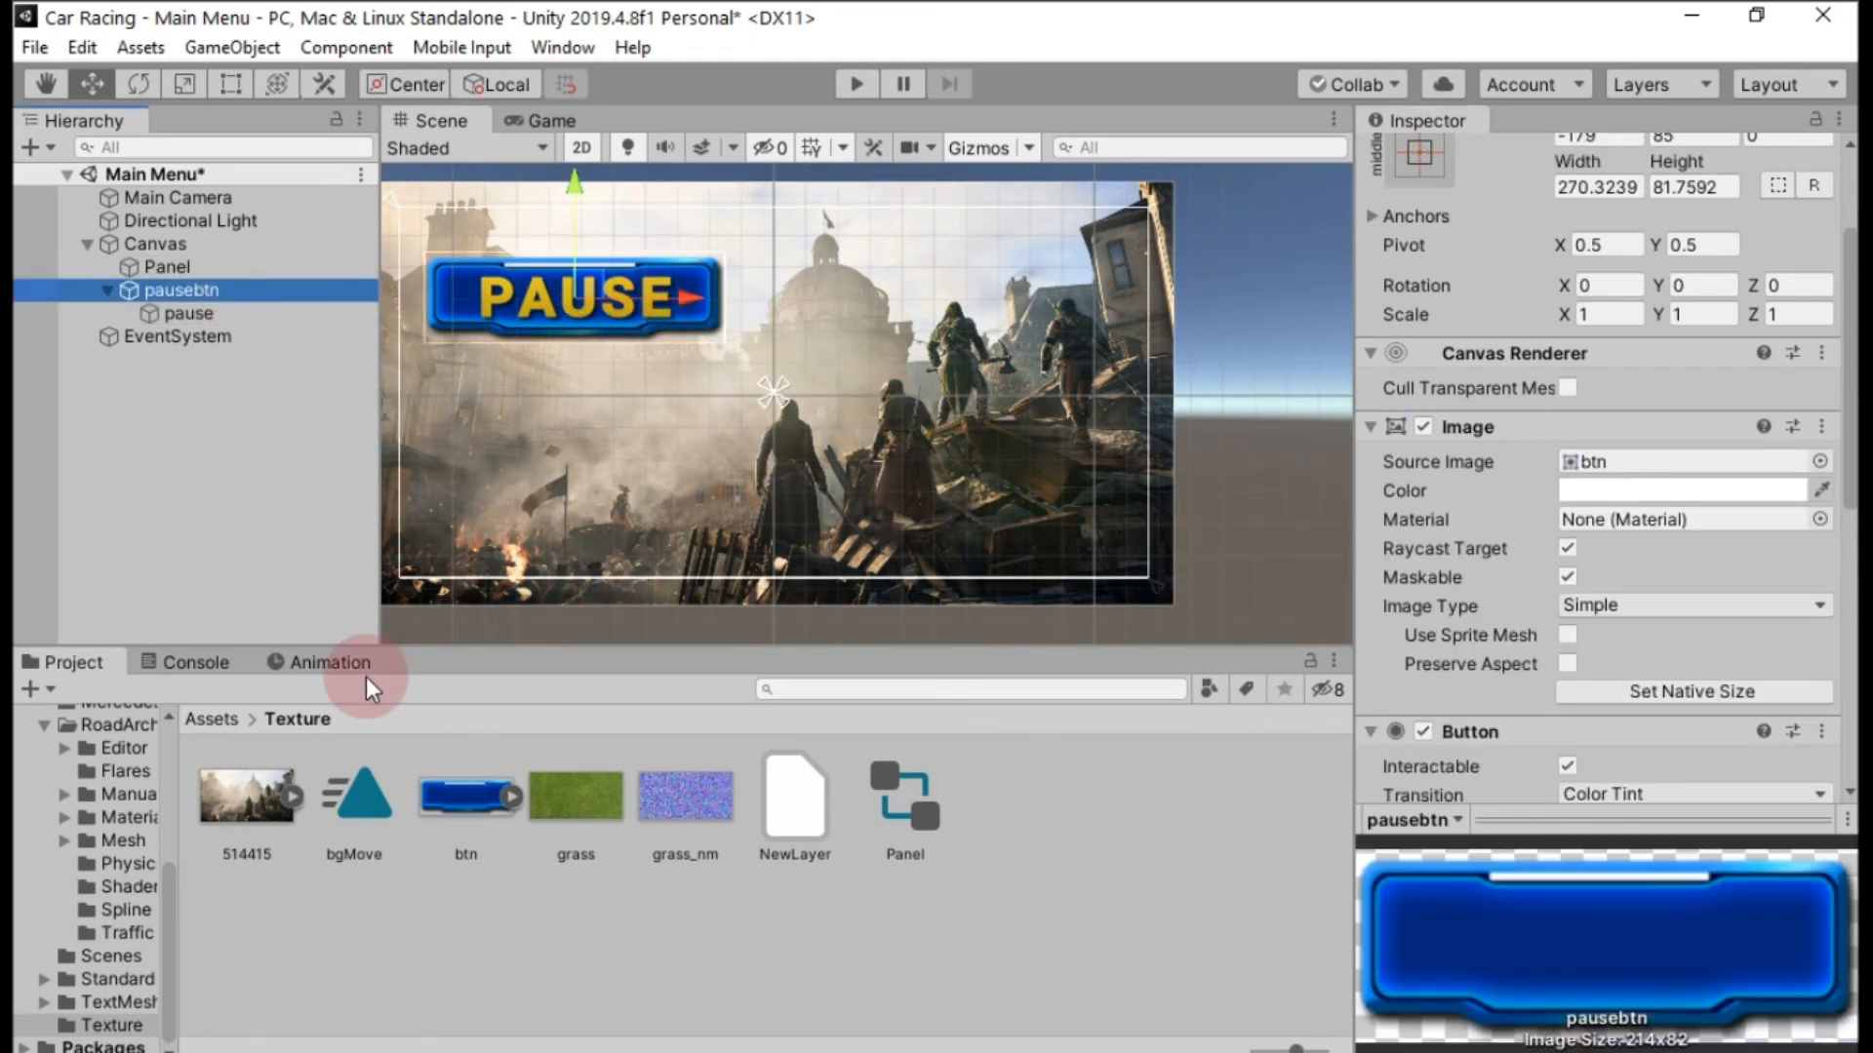
pyautogui.click(332, 663)
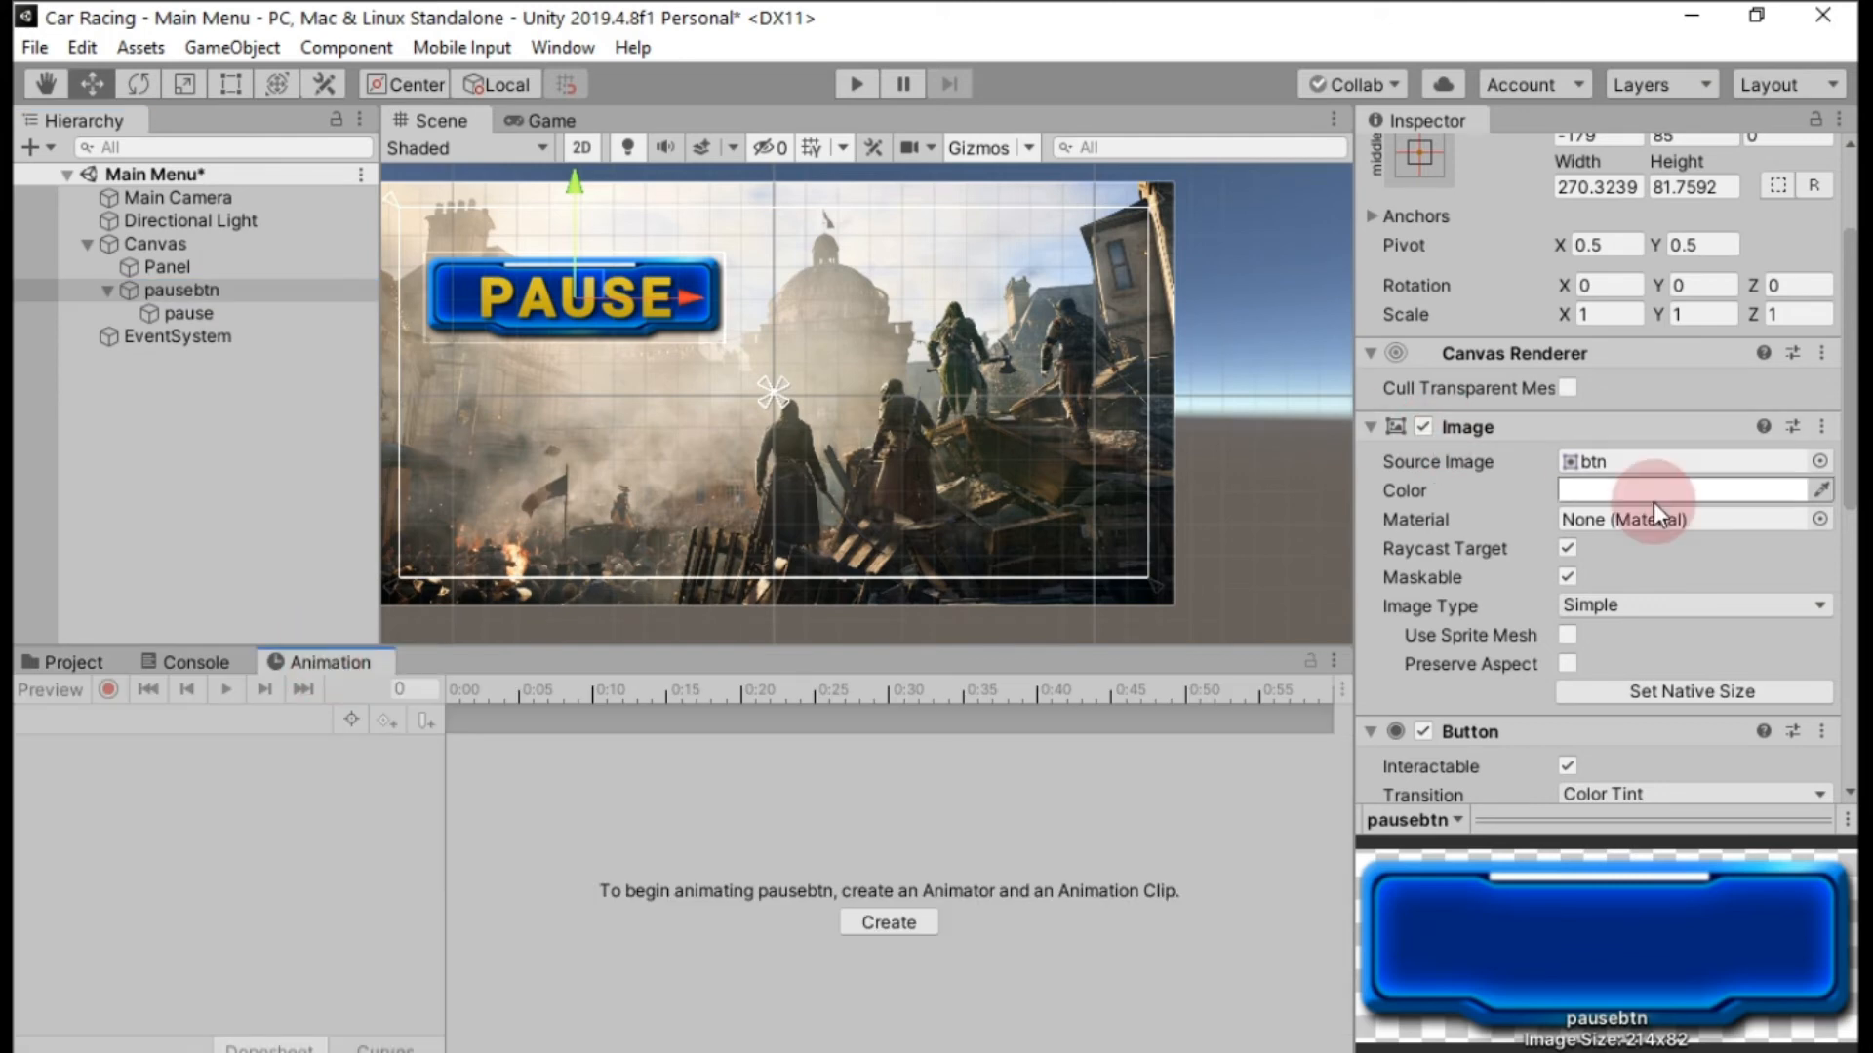
pyautogui.scroll(-10, 1653, 502)
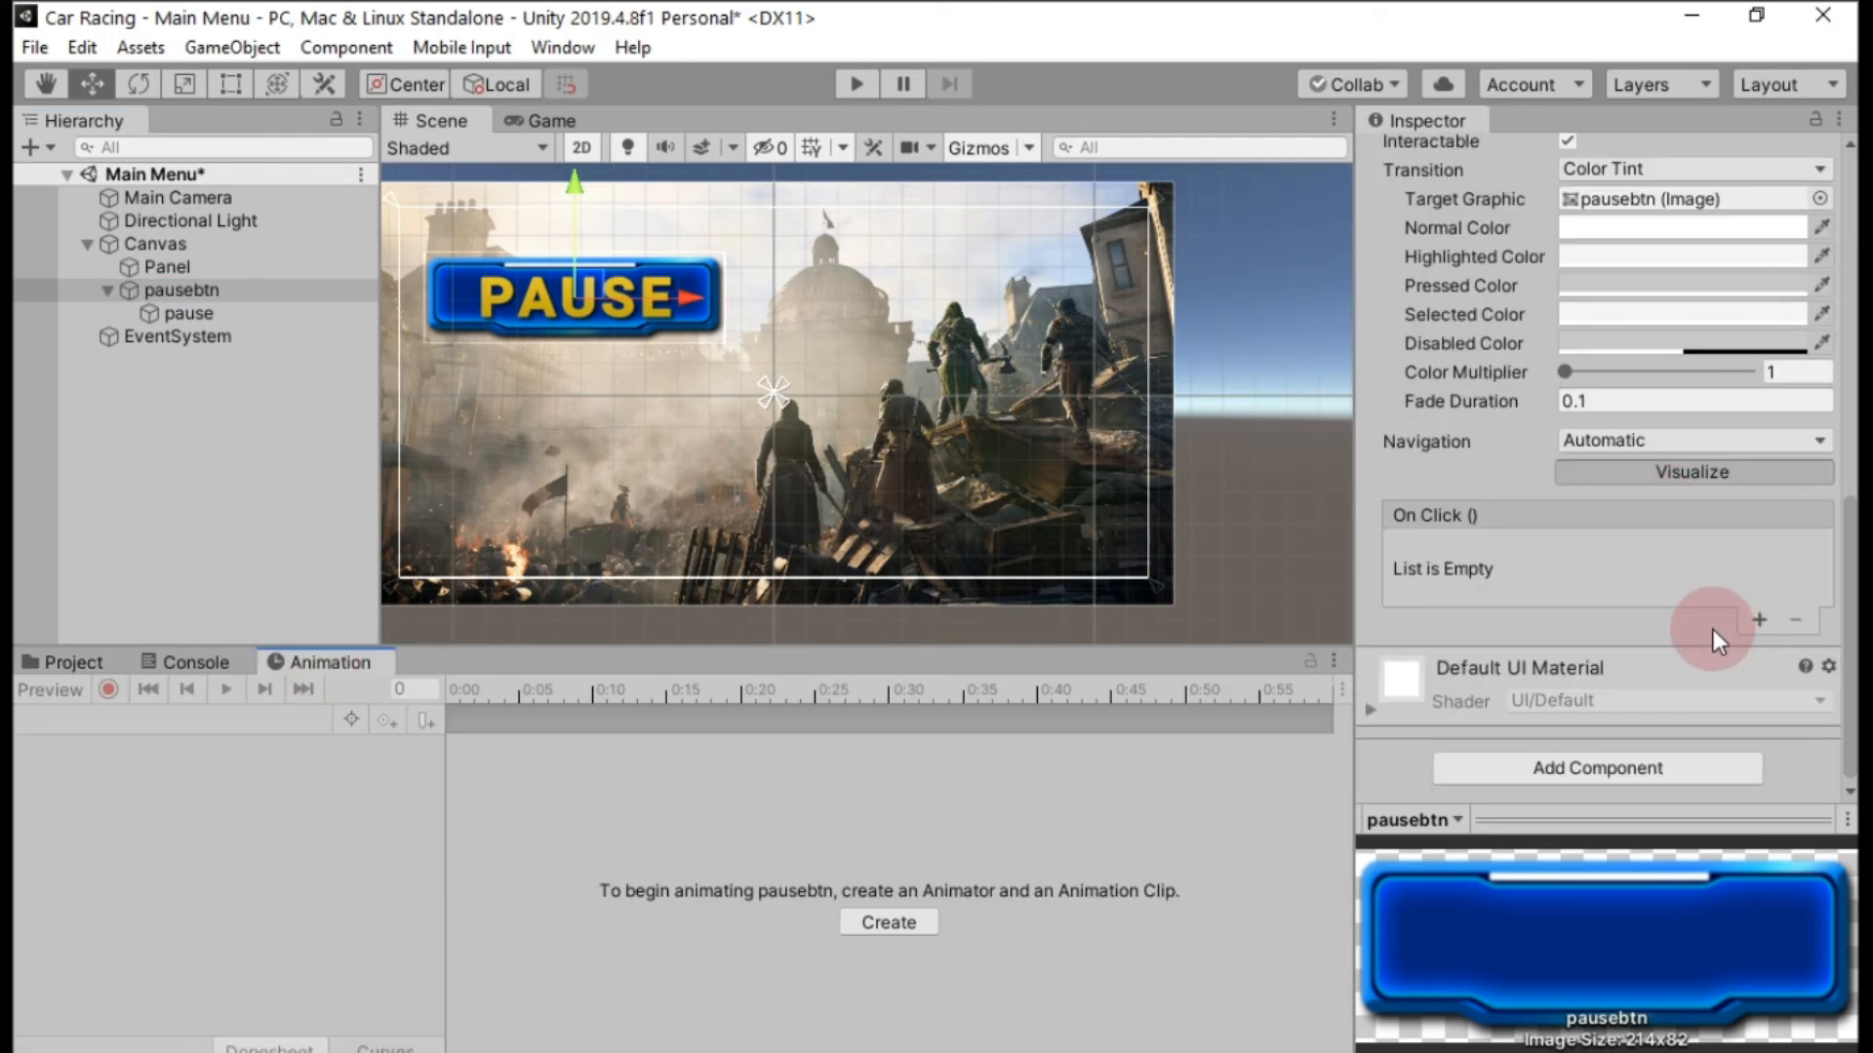
pyautogui.scroll(4, 1713, 629)
pyautogui.click(1648, 429)
pyautogui.click(1647, 556)
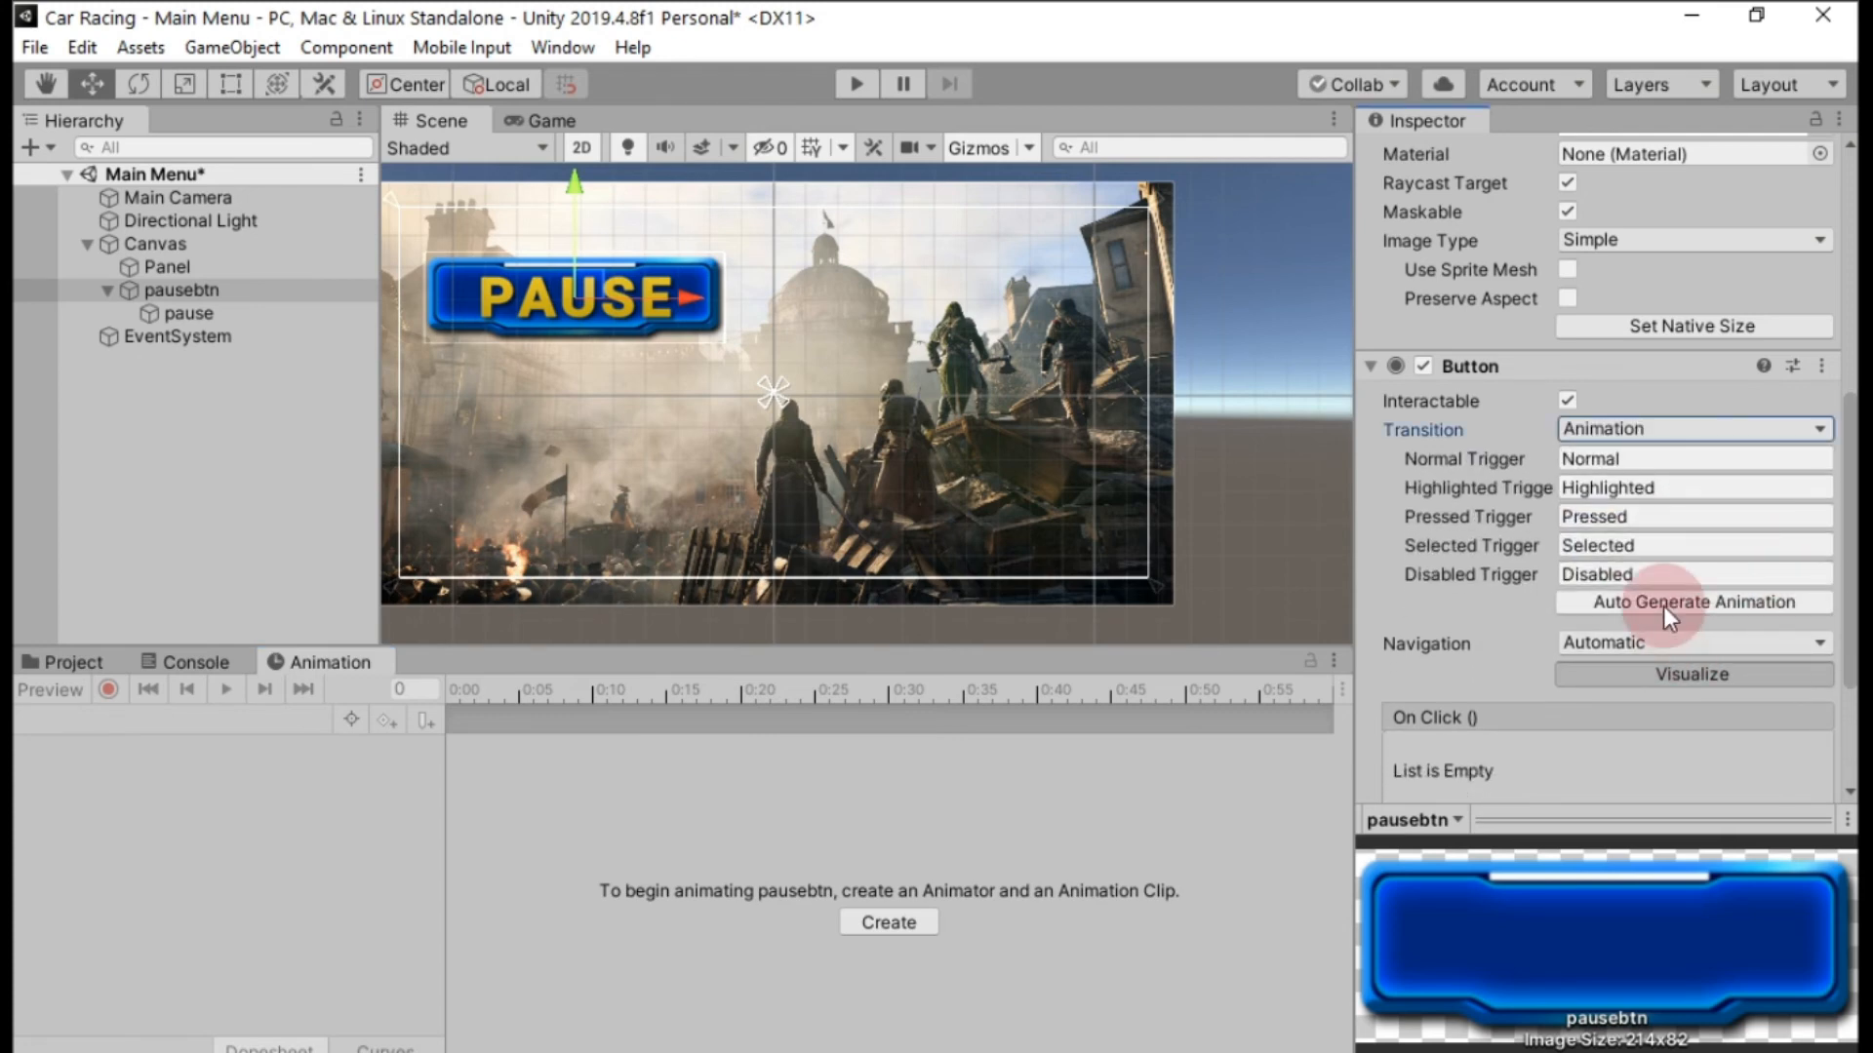
pyautogui.click(1664, 606)
pyautogui.click(374, 615)
pyautogui.write('btnAnimation')
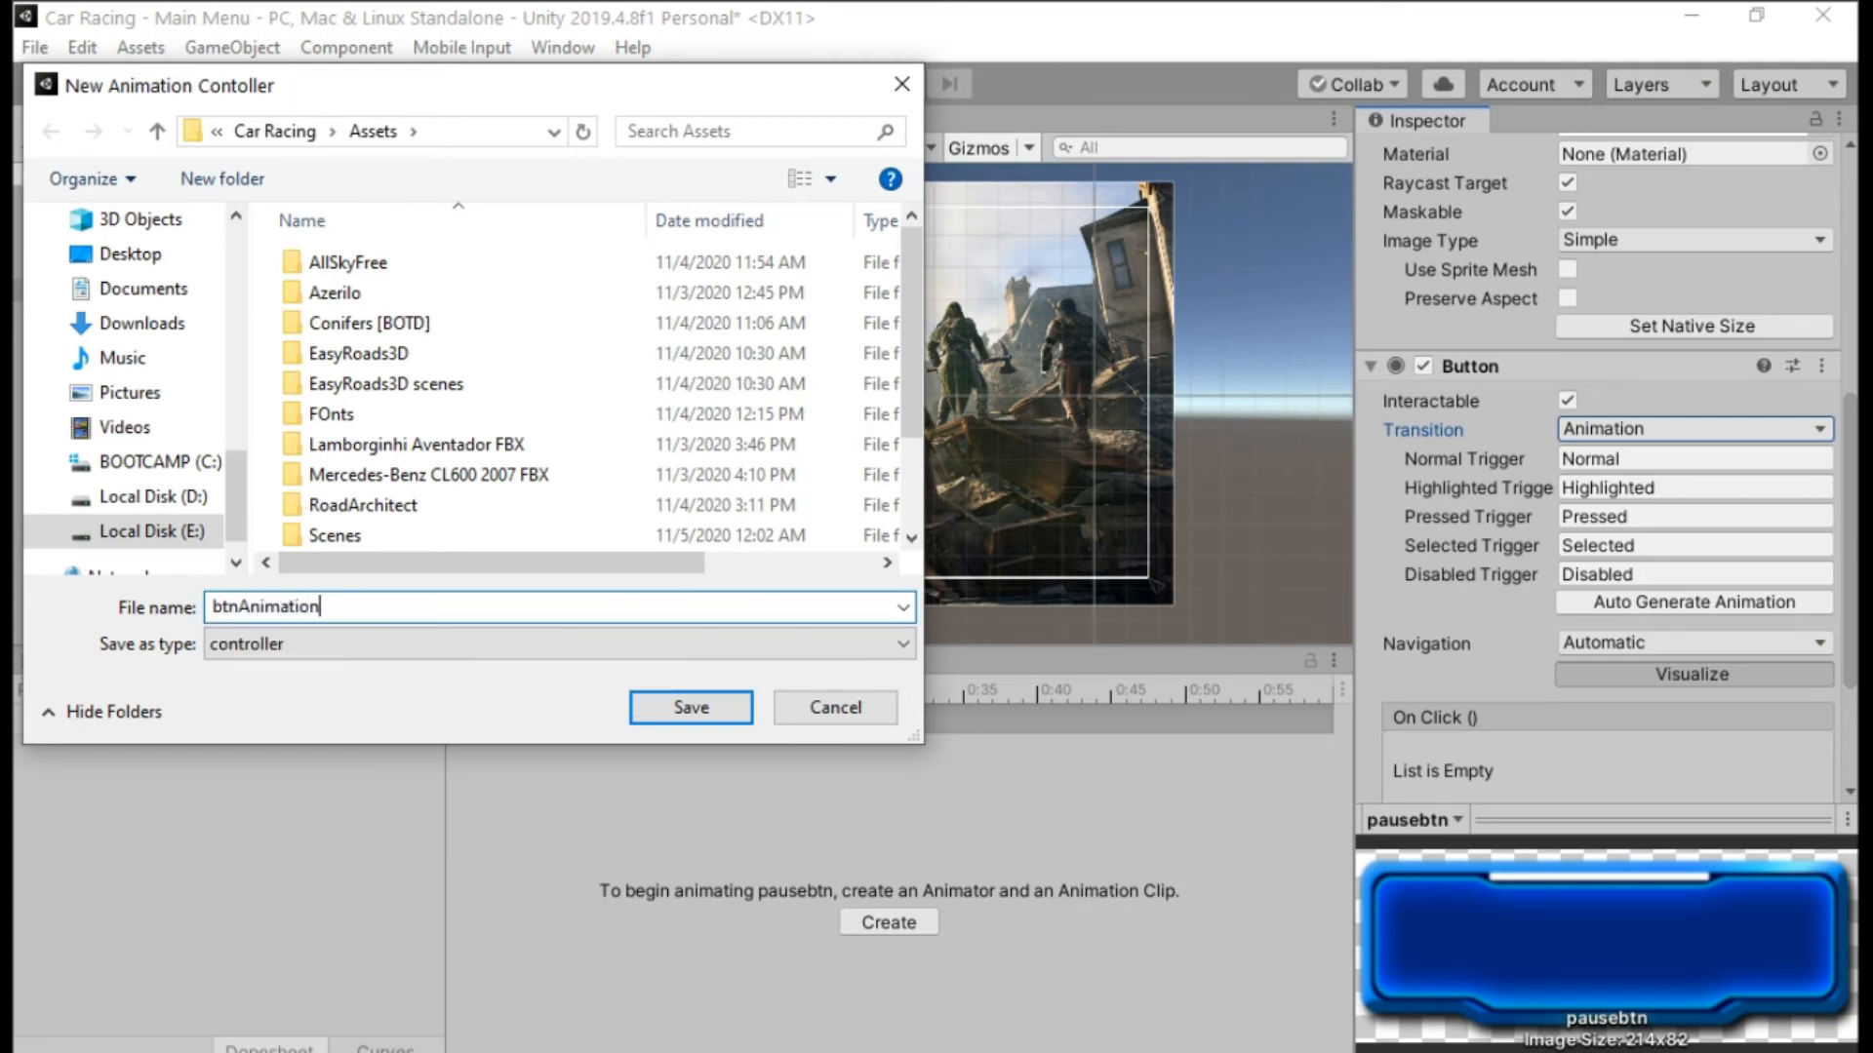
pyautogui.press('Return')
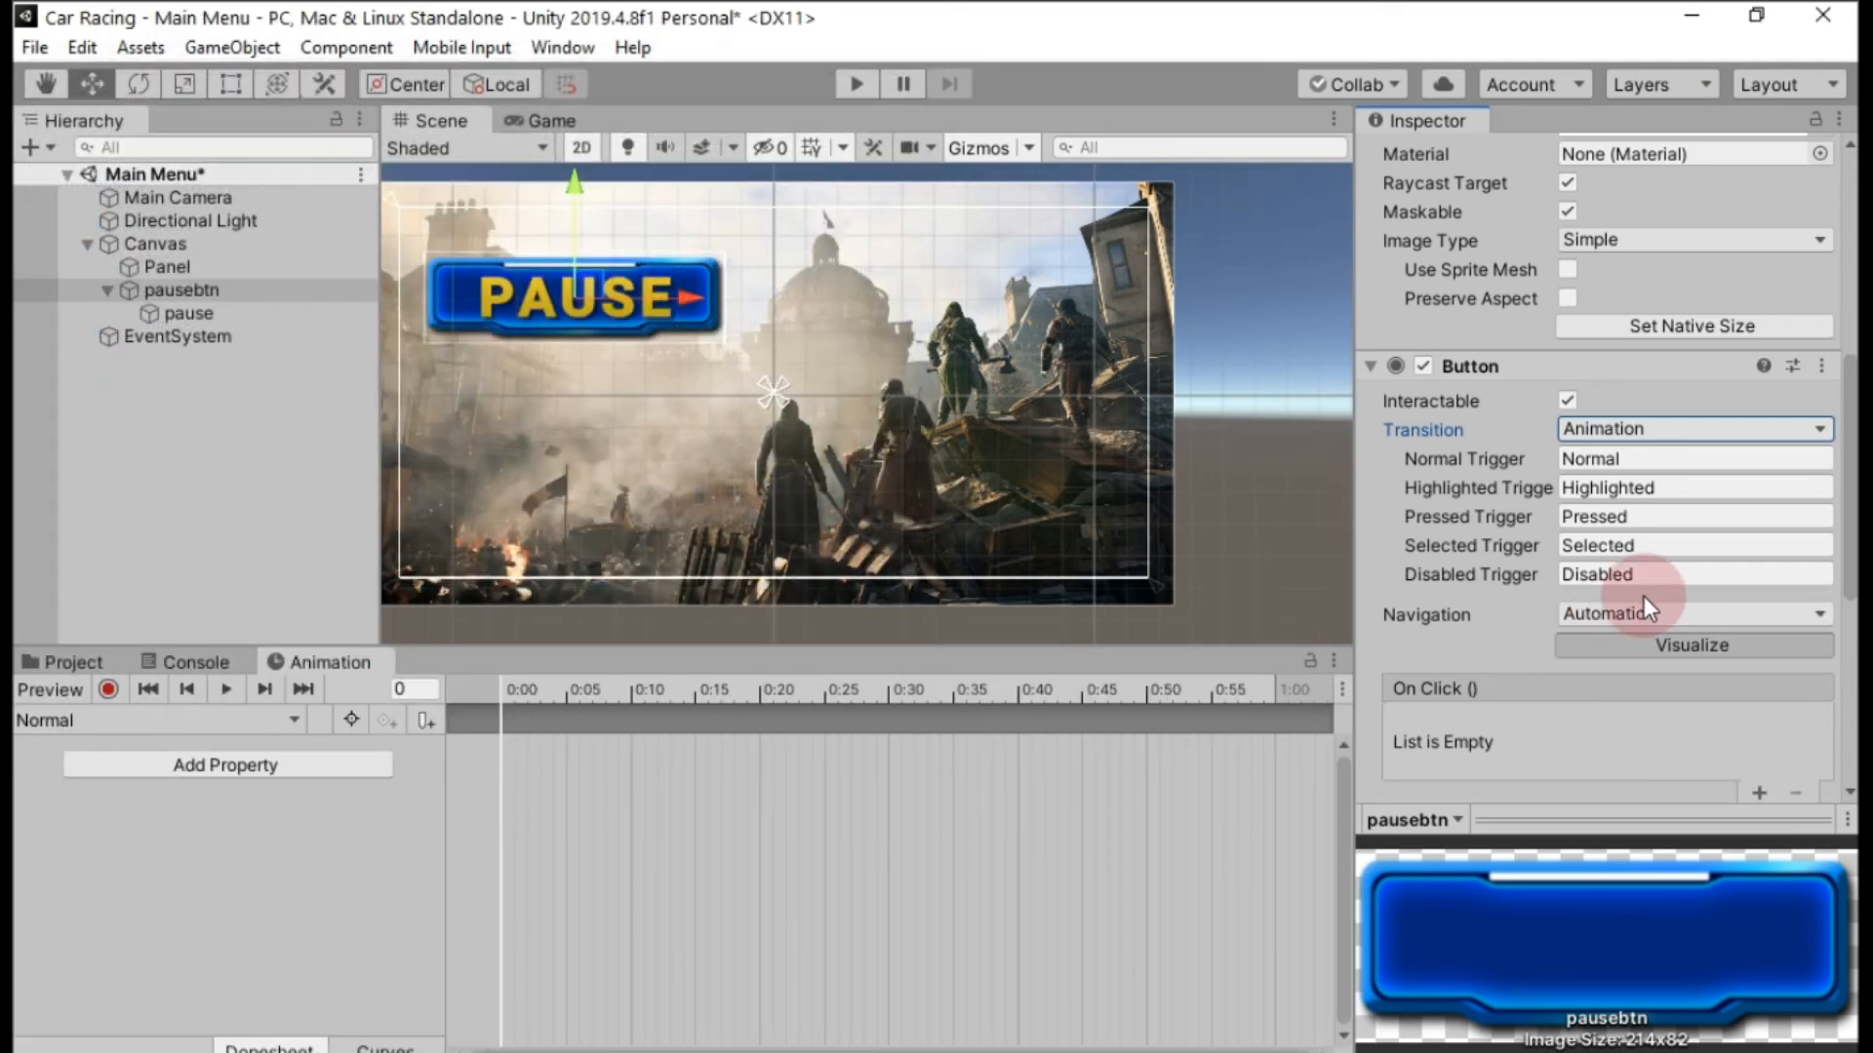
# Record a scale of 1.2 in X and Y for pausebtn in its Highlighted animation clip.
pyautogui.click(86, 719)
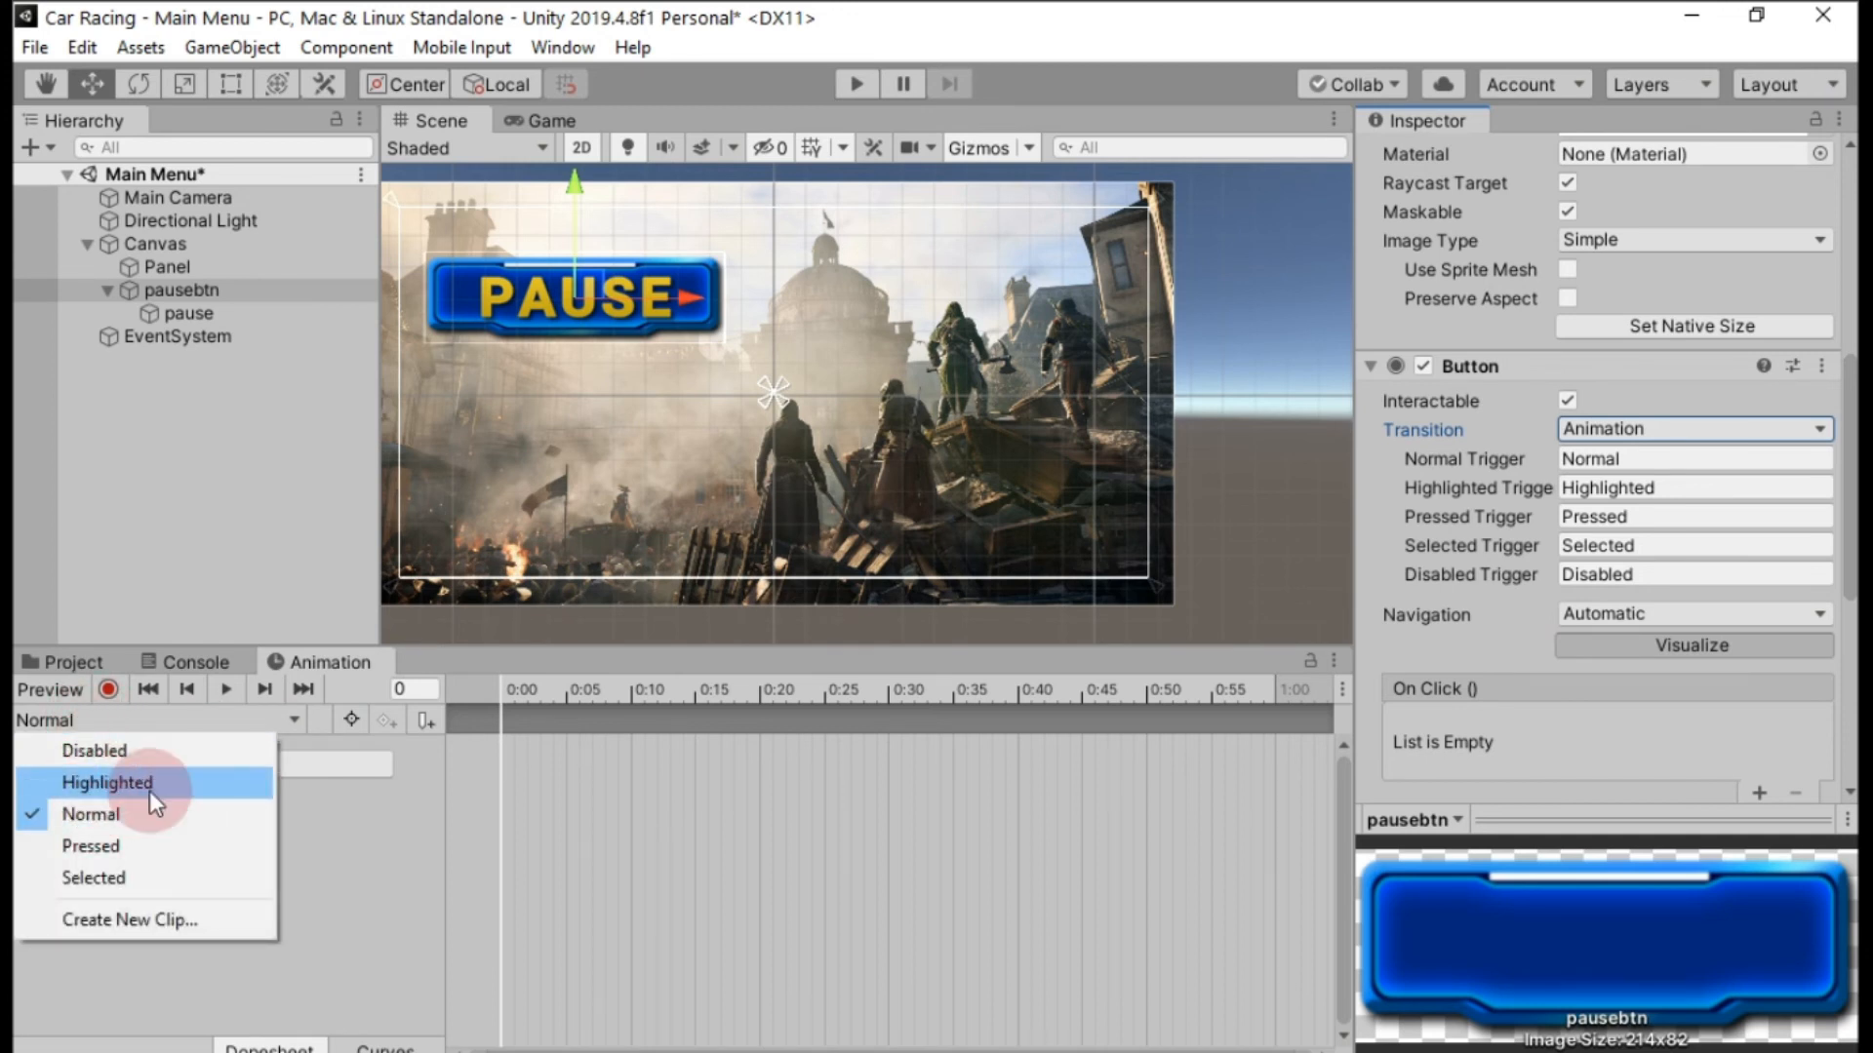
pyautogui.click(120, 788)
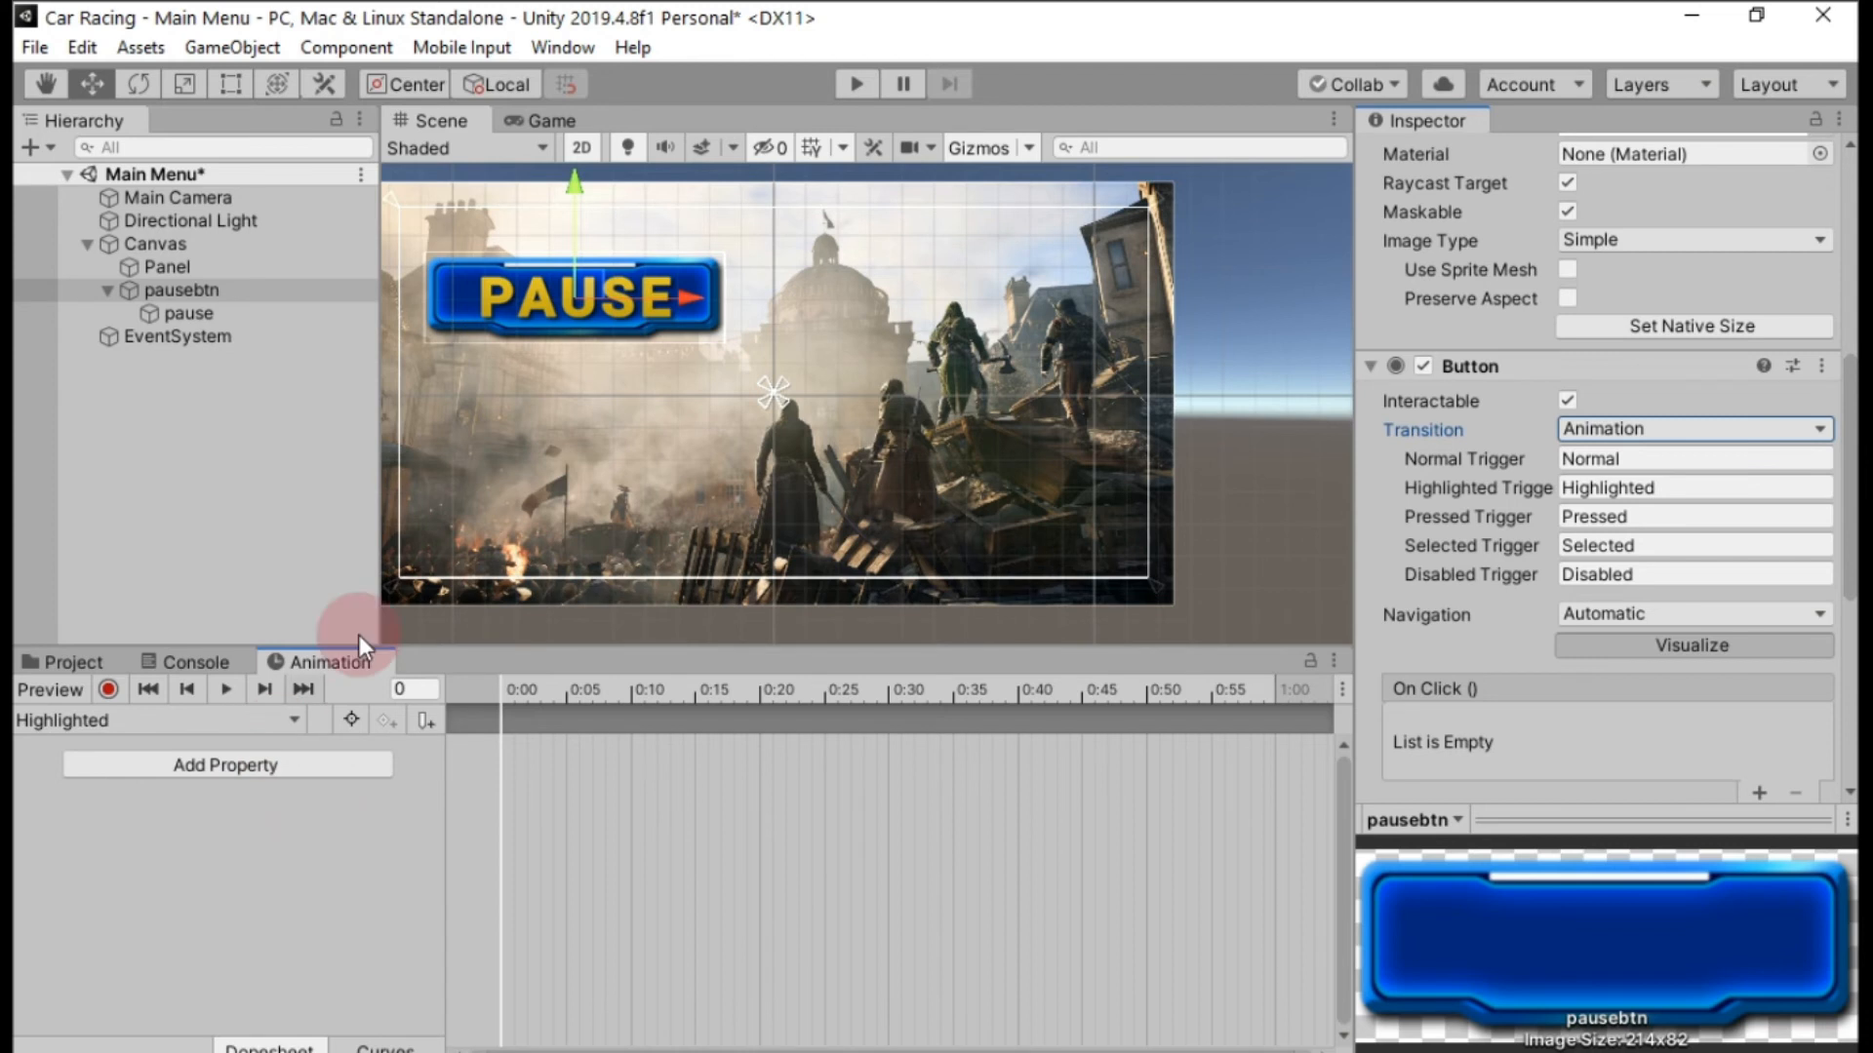
pyautogui.click(108, 690)
pyautogui.scroll(10, 1675, 395)
pyautogui.click(1596, 477)
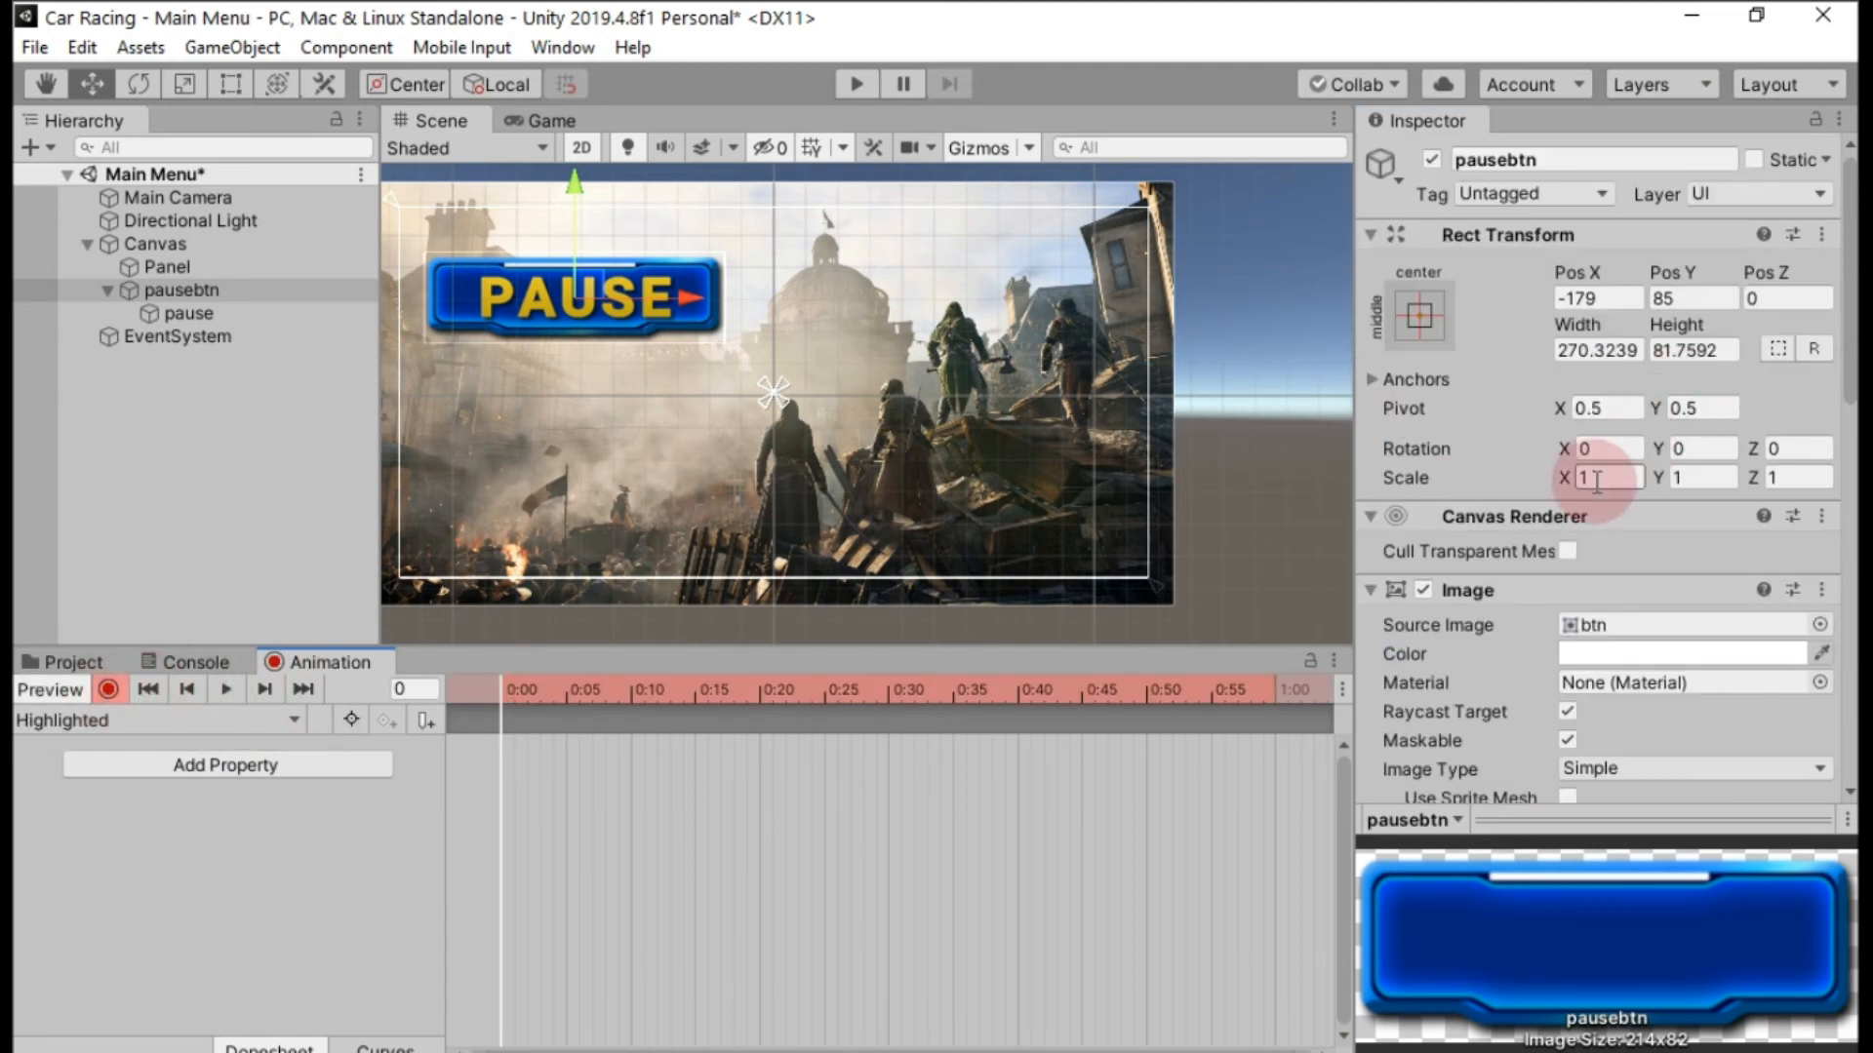
pyautogui.write('1.2')
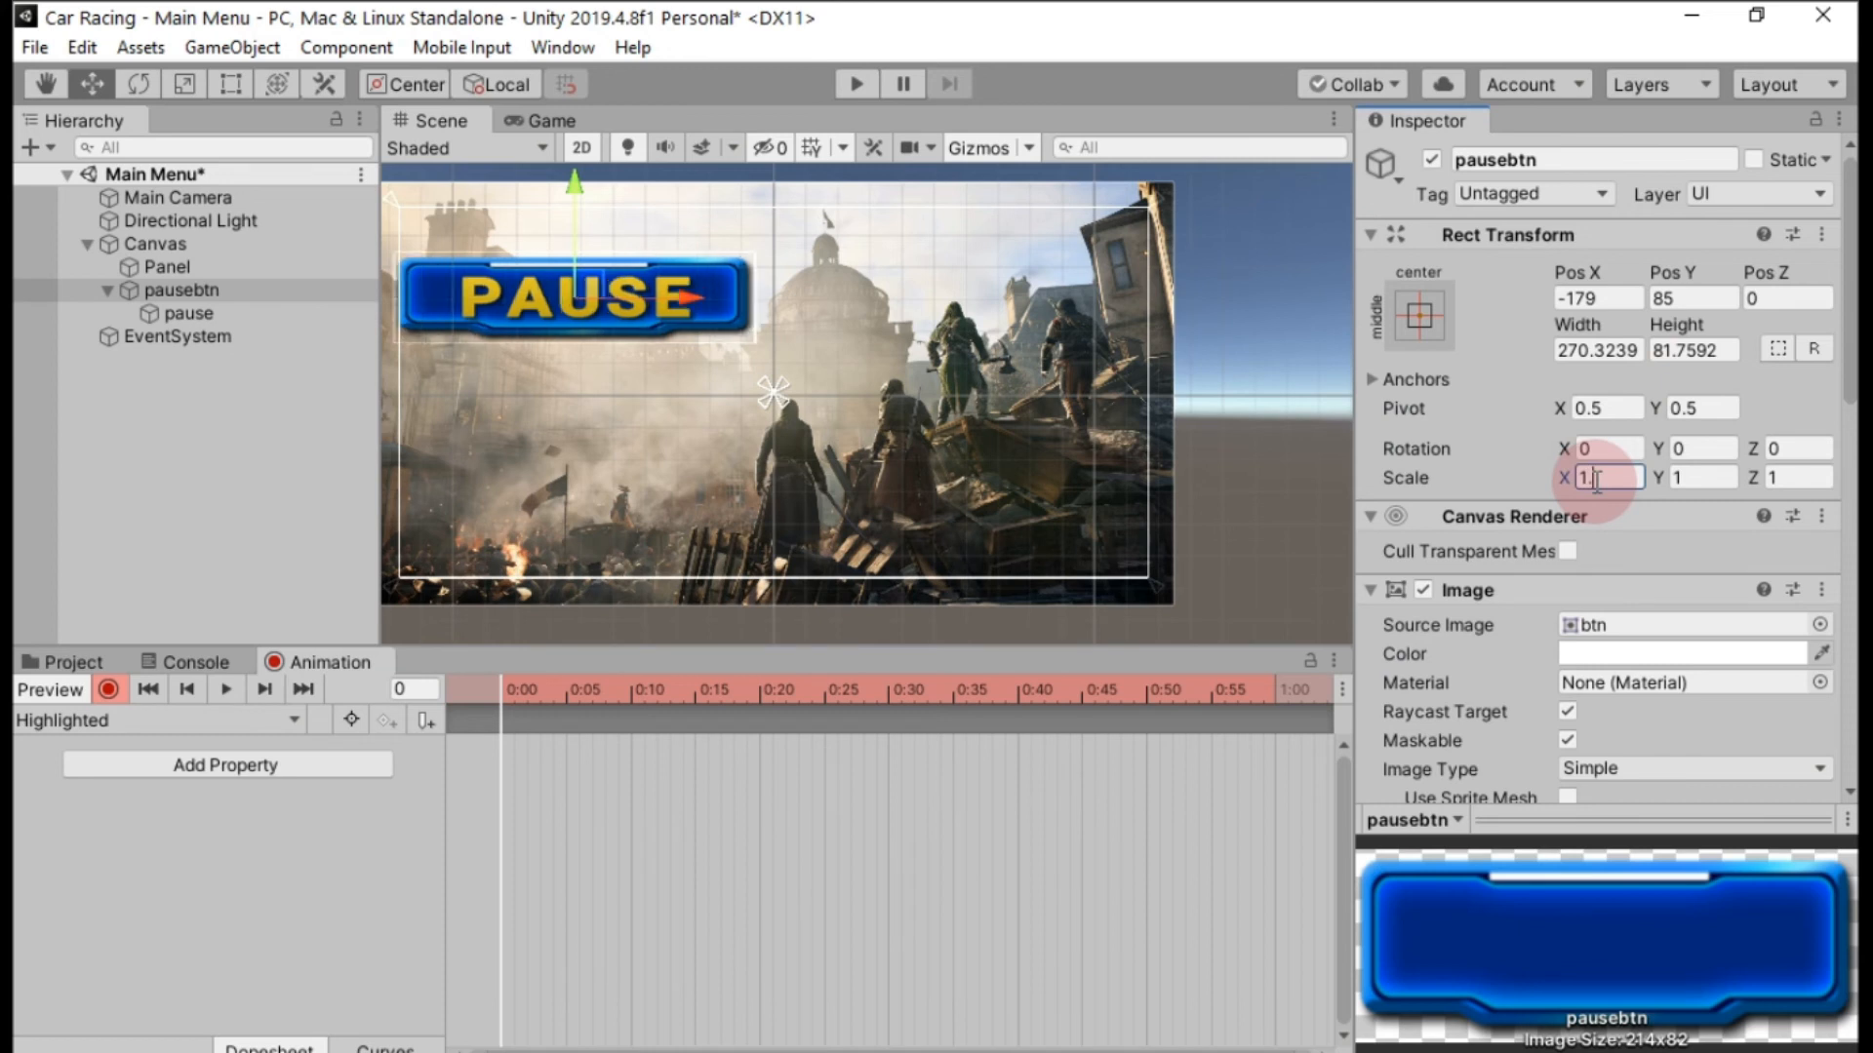
pyautogui.click(1709, 478)
pyautogui.write('1.2')
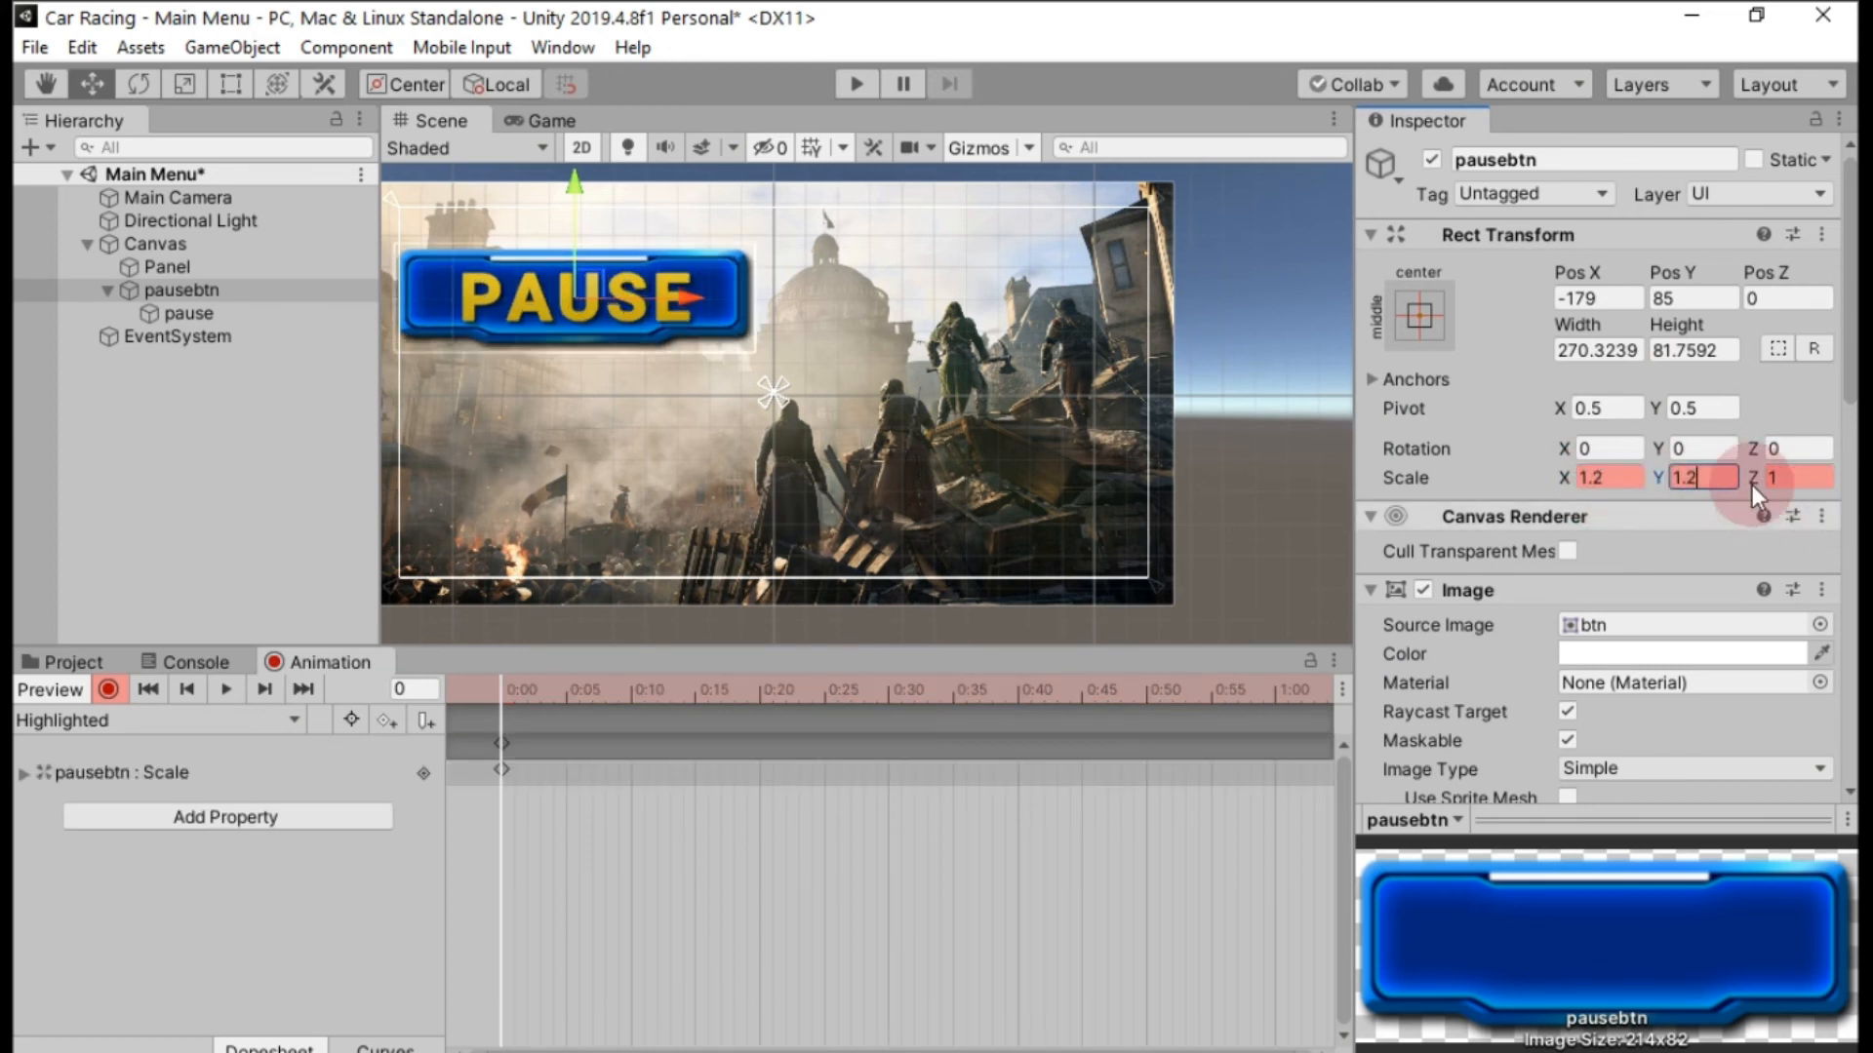
pyautogui.click(108, 690)
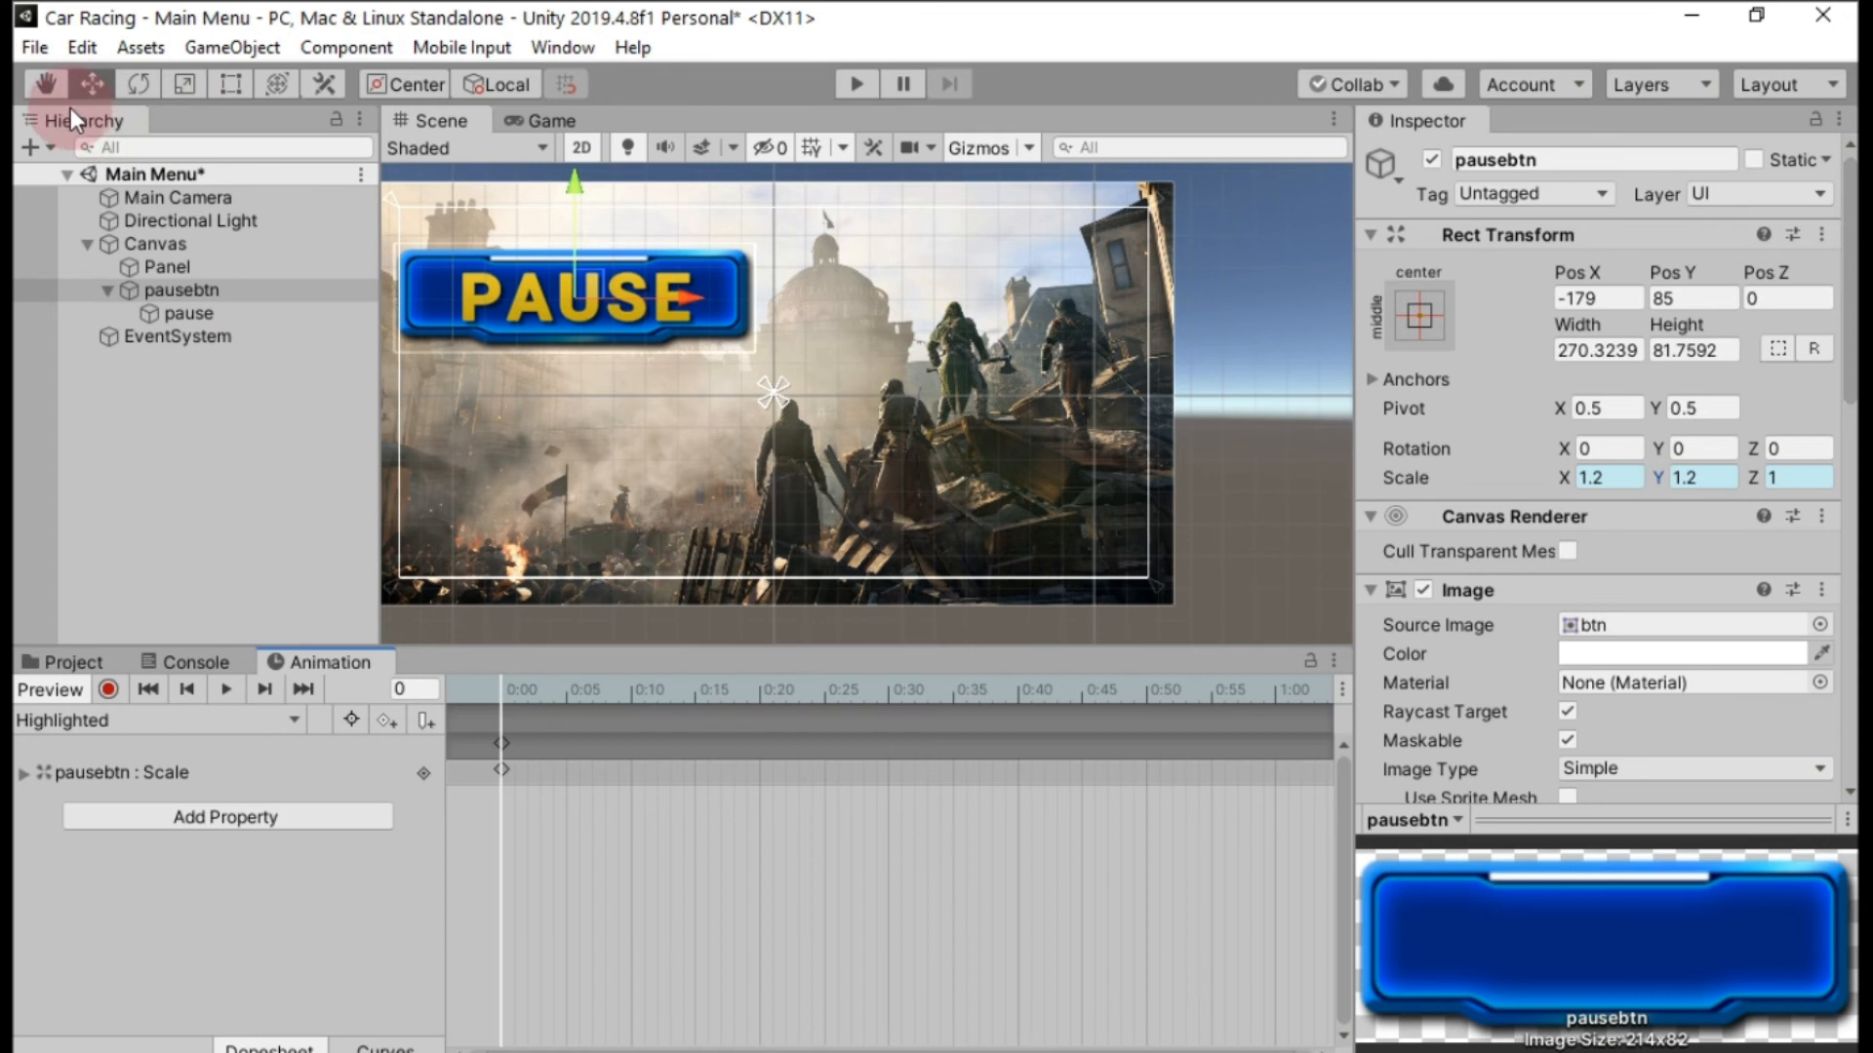
# Move pausebtn down to about X -156, Y 20 and duplicate it.
pyautogui.moveTo(597, 285); pyautogui.dragTo(622, 357)
pyautogui.click(209, 297)
pyautogui.hotkey('ctrl', 'd')
pyautogui.click(230, 336)
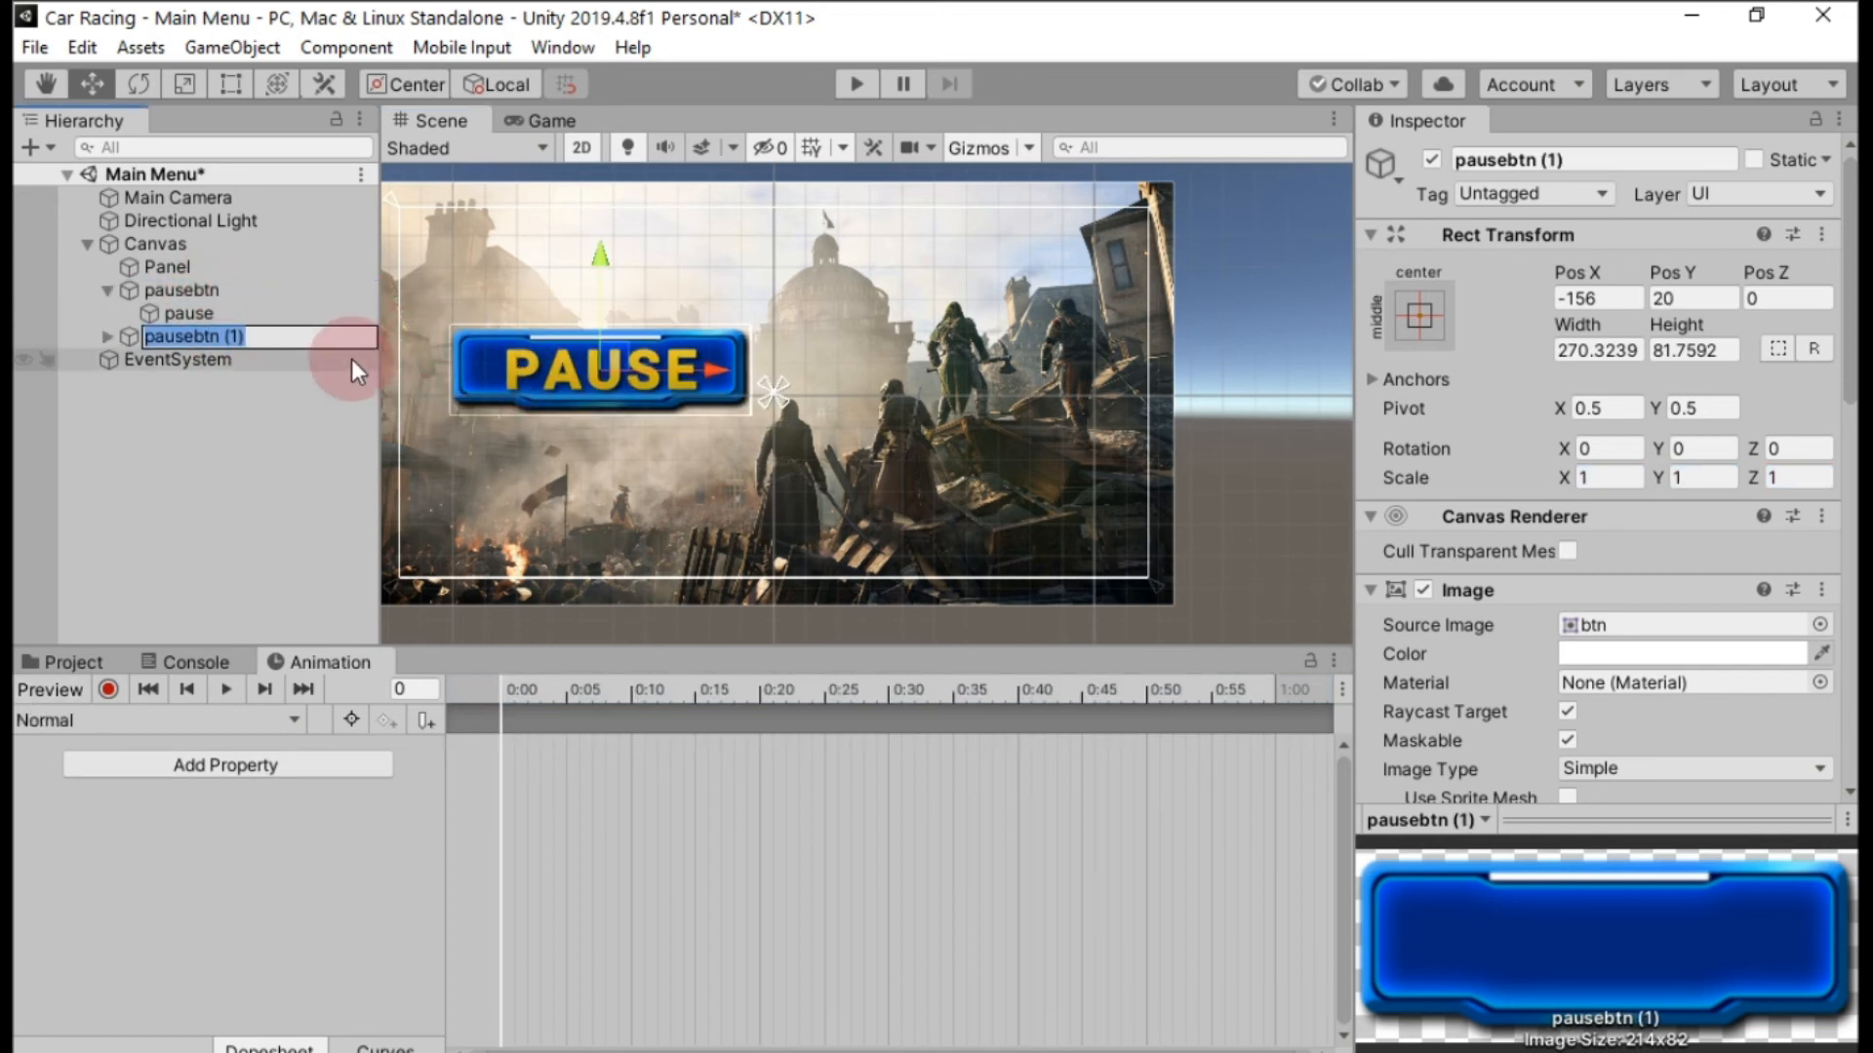
pyautogui.click(308, 398)
pyautogui.click(281, 342)
# Move the duplicate pausebtn (1) straight up above the original button to about Y 115.
pyautogui.moveTo(630, 357); pyautogui.dragTo(623, 243)
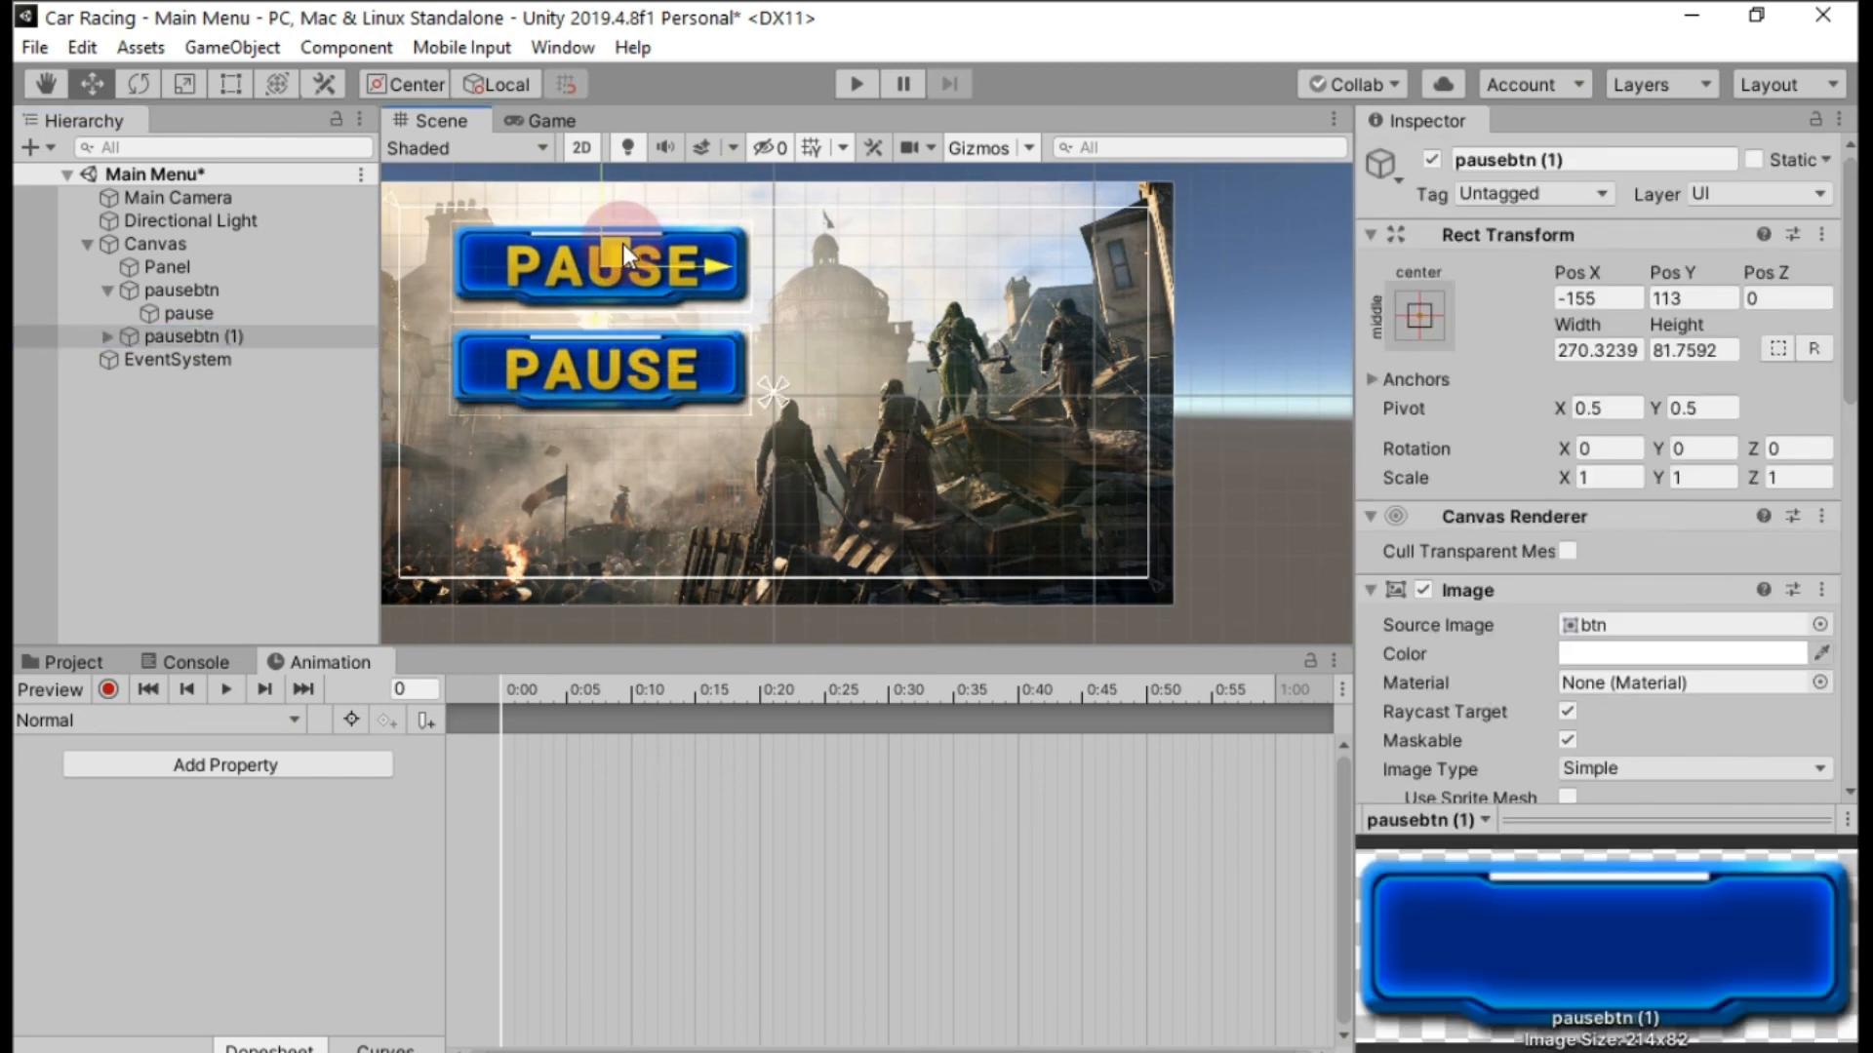
pyautogui.hotkey('ctrl', 'z')
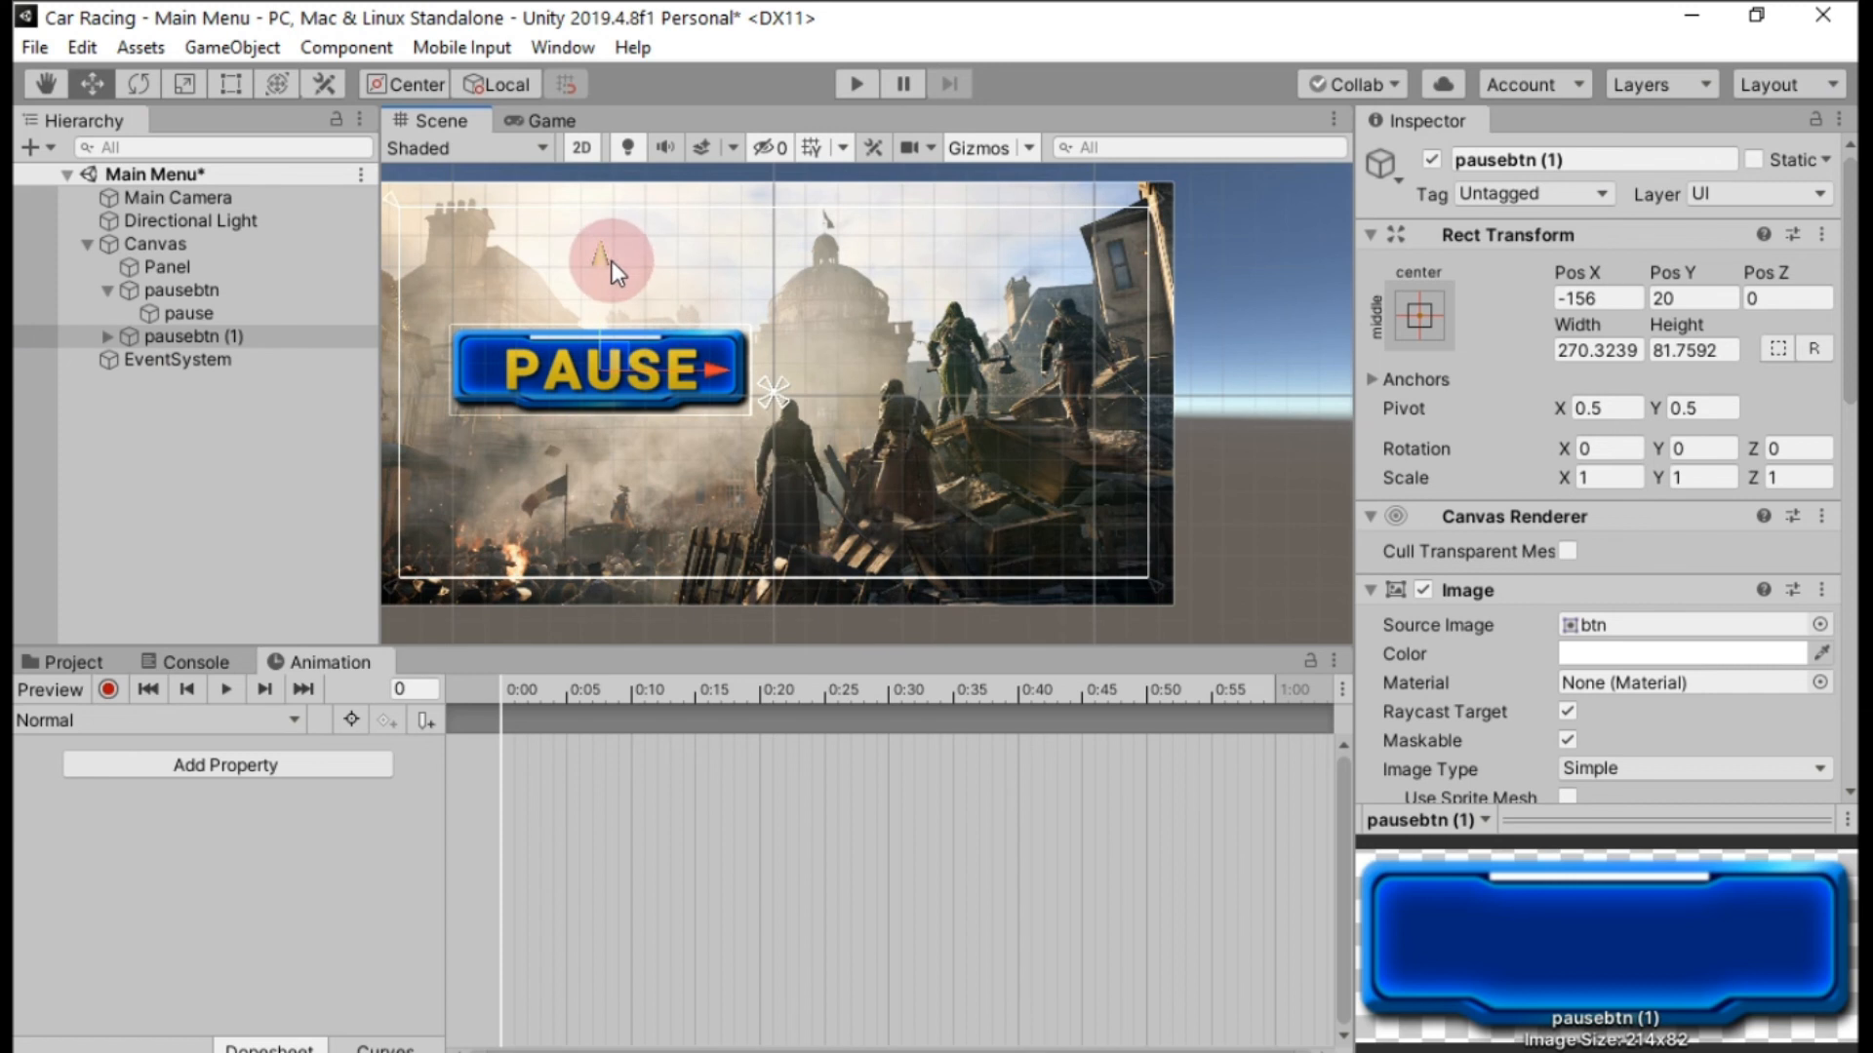
pyautogui.moveTo(610, 260); pyautogui.dragTo(611, 156)
# Change the text of the duplicated button's pause child to PLAY.
pyautogui.click(209, 343)
pyautogui.click(103, 335)
pyautogui.click(162, 359)
pyautogui.click(1481, 730)
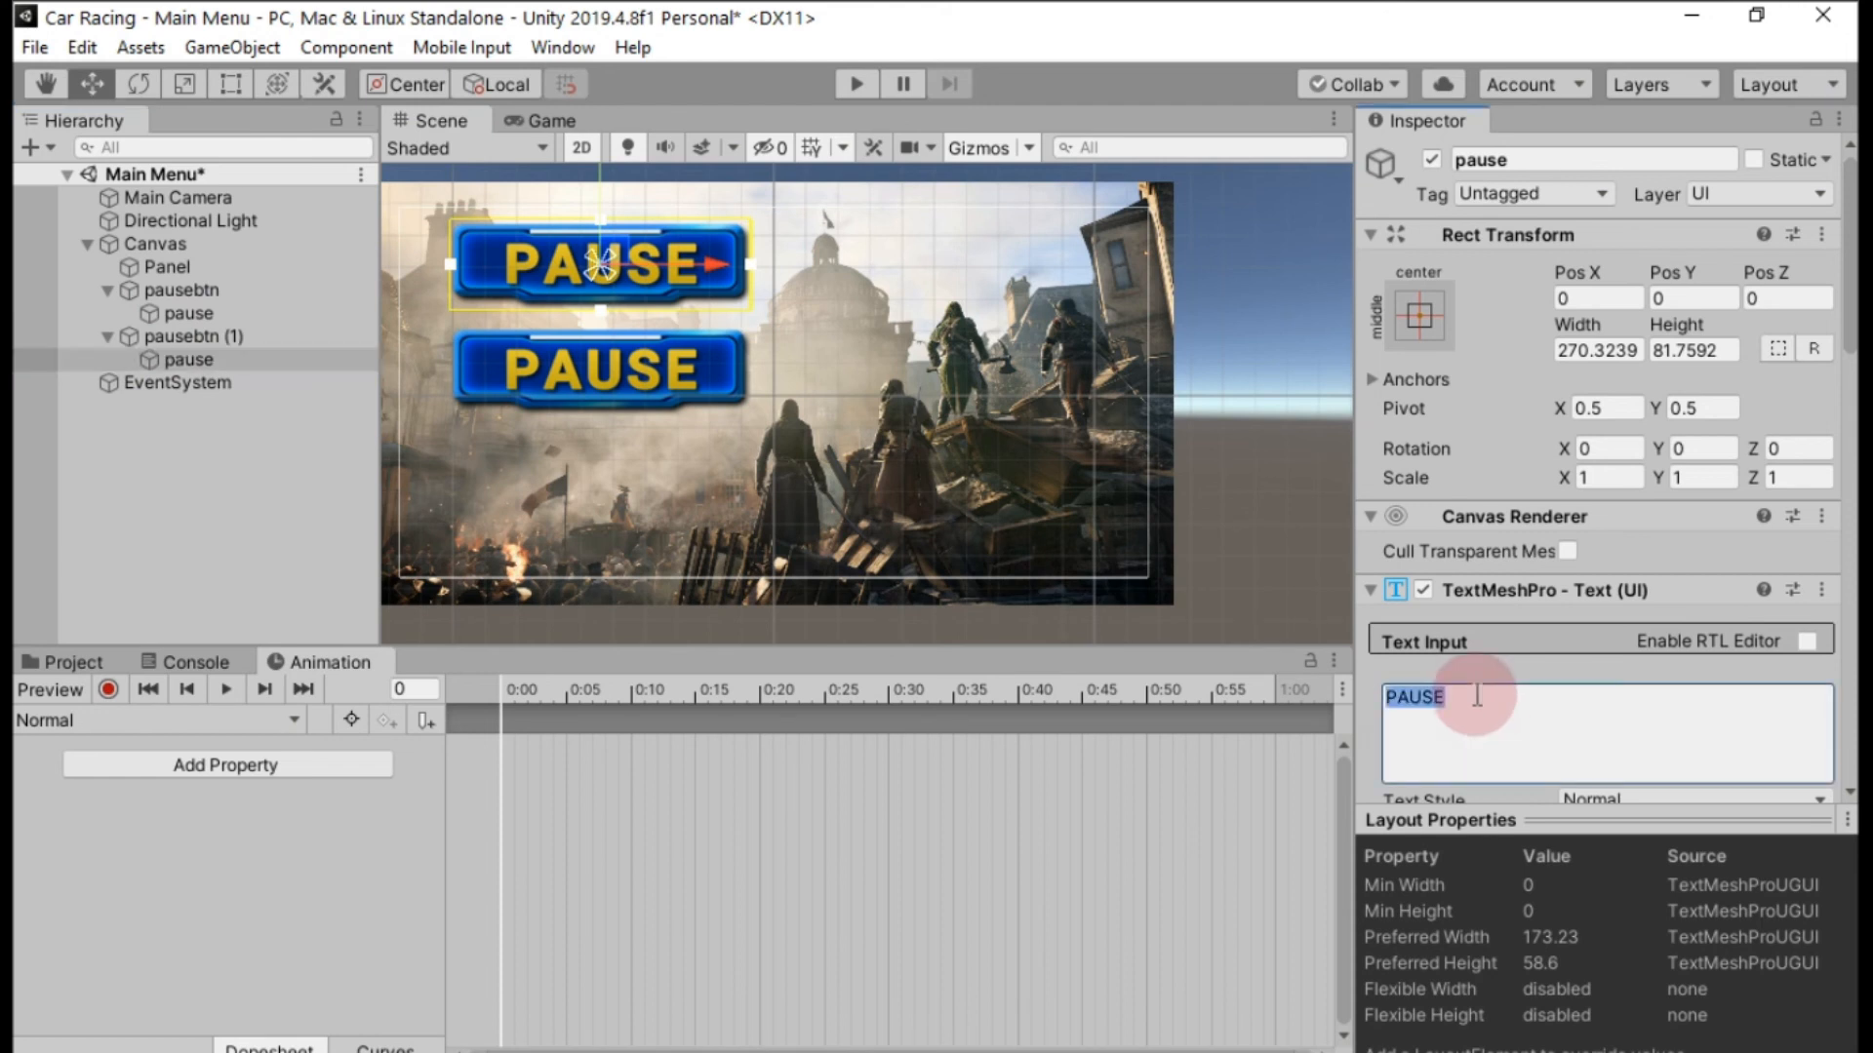
pyautogui.write('PLAY')
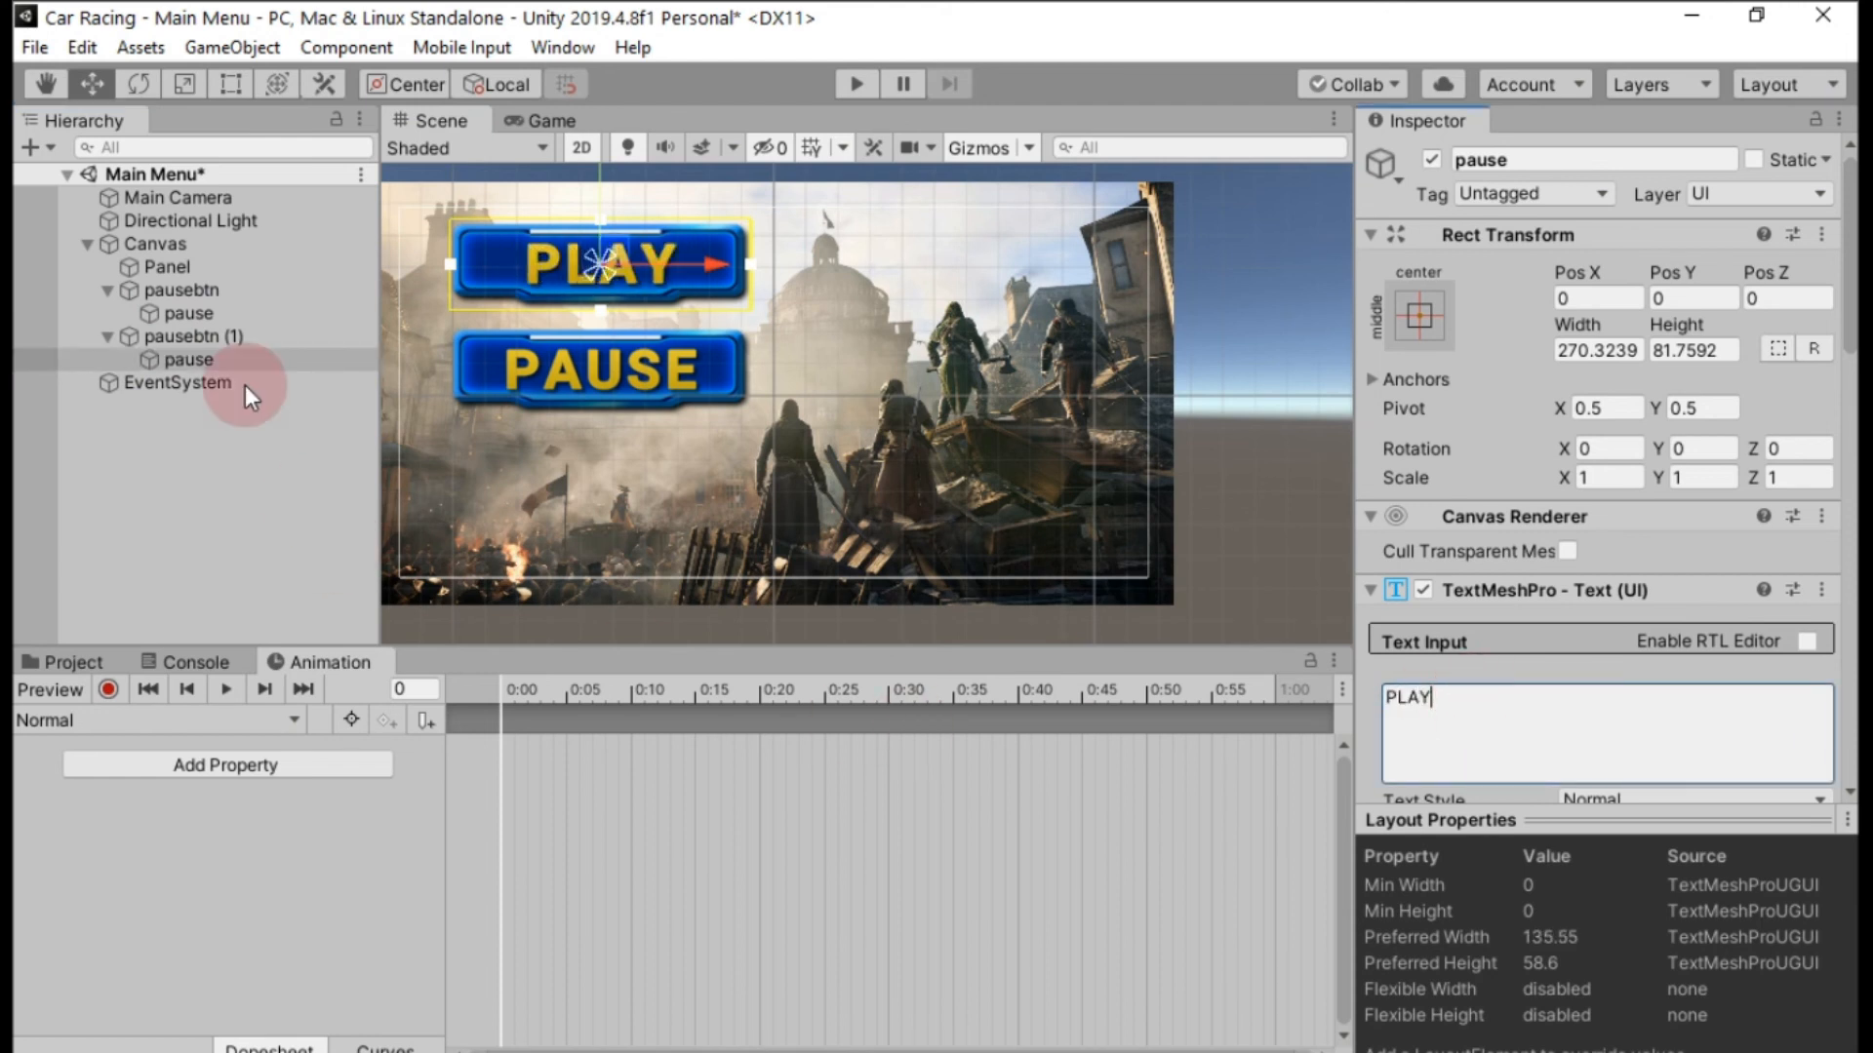
# Rename pausebtn (1) as playbtn and its text child as play.
pyautogui.click(215, 332)
pyautogui.rightClick(215, 331)
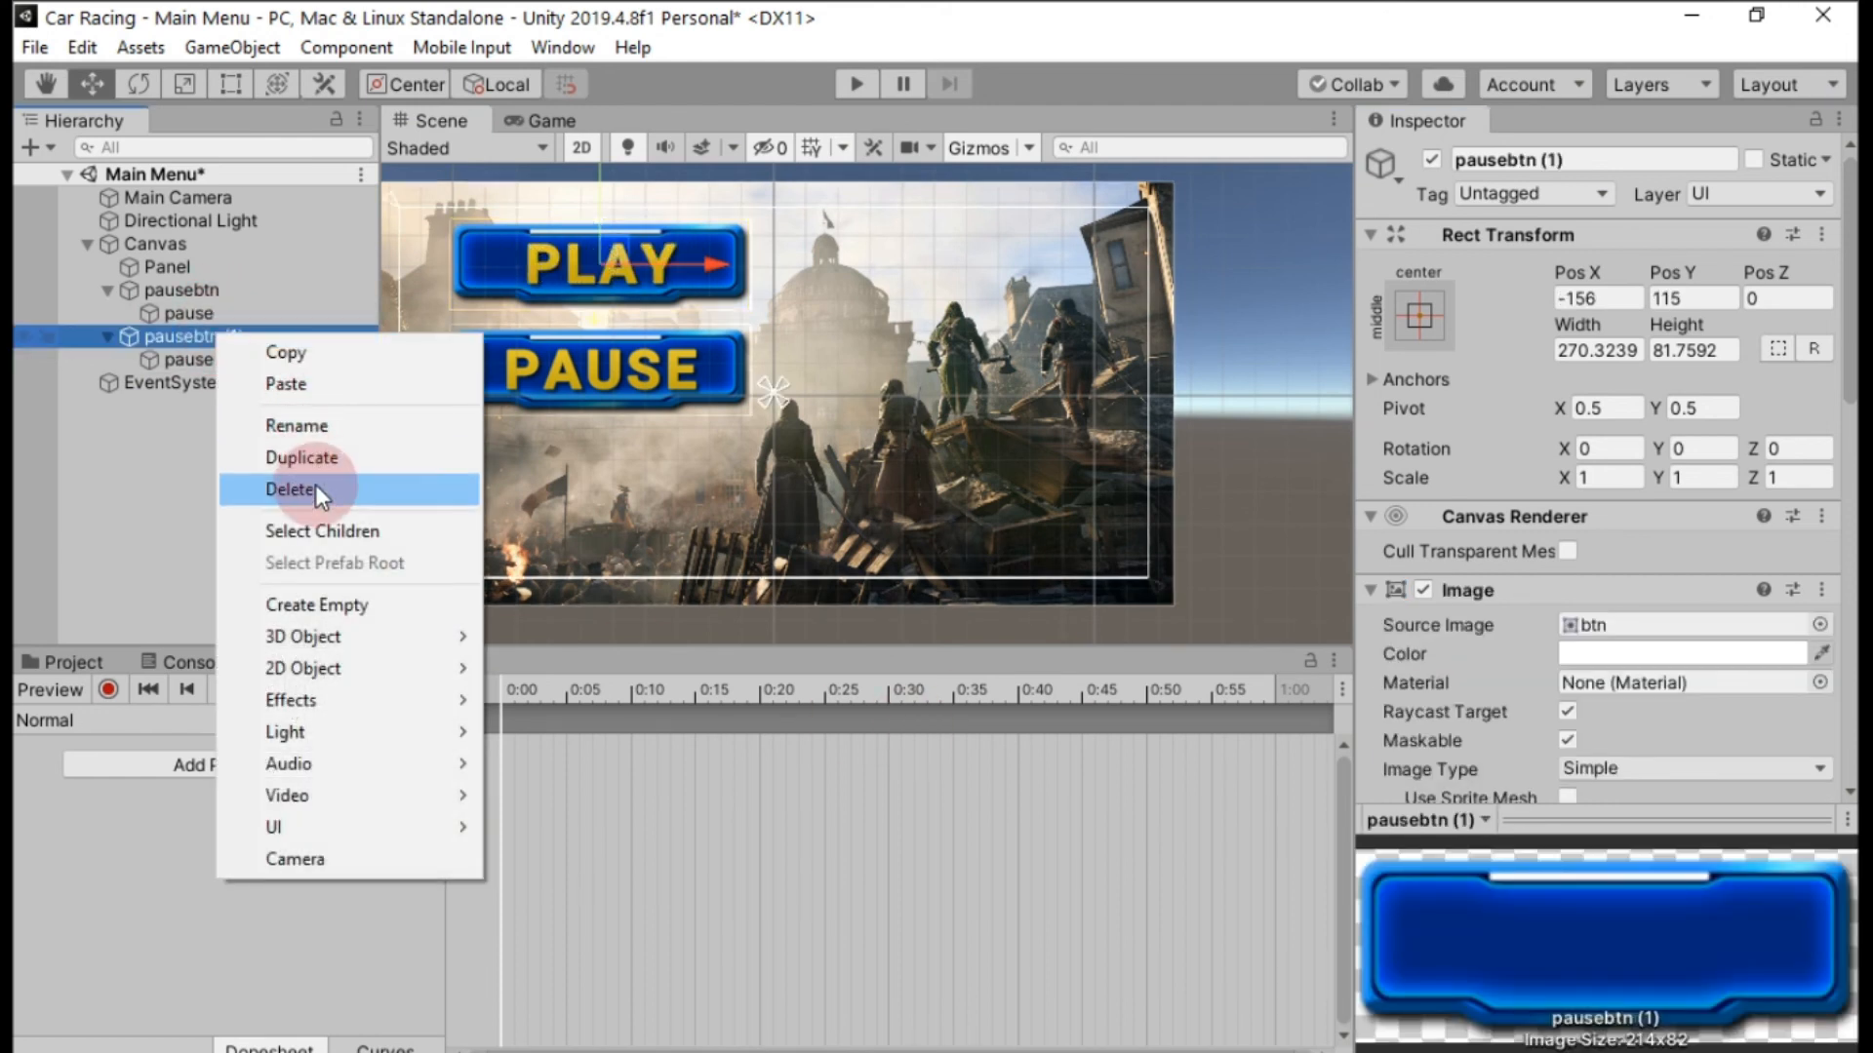
pyautogui.click(321, 431)
pyautogui.write('playbtn')
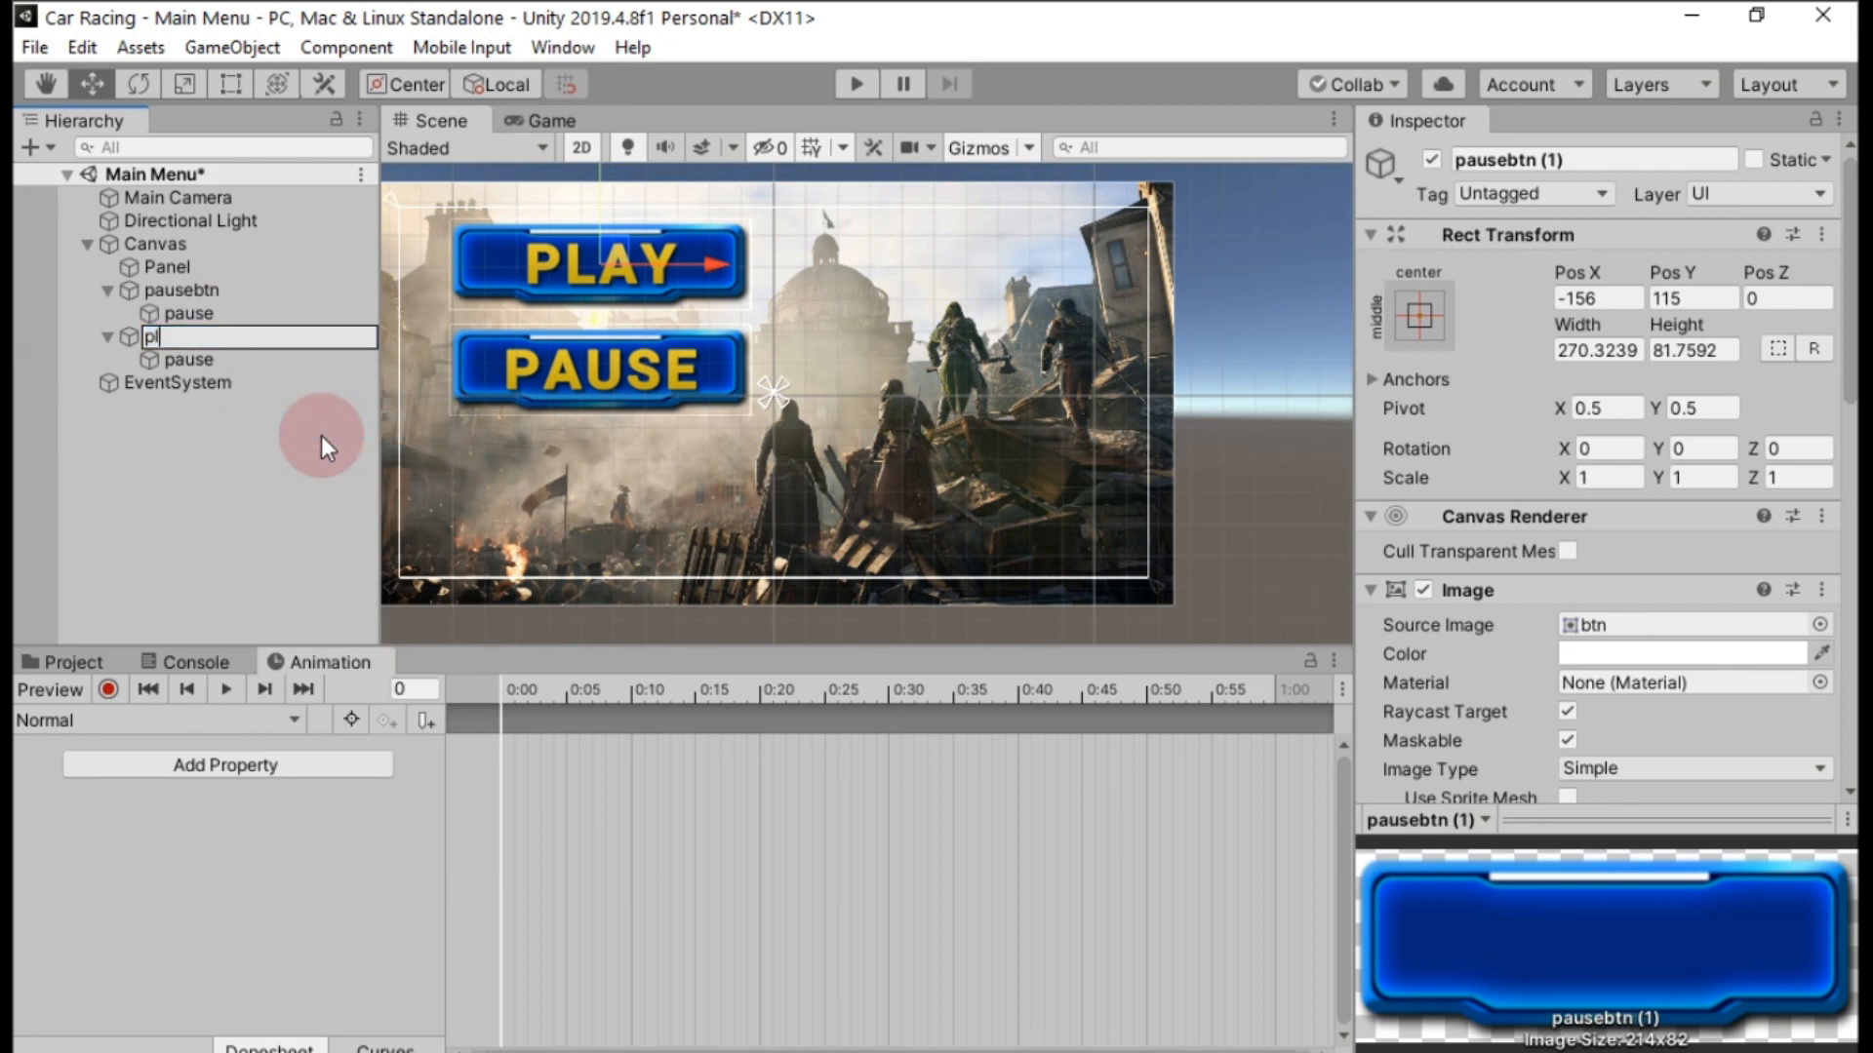
pyautogui.click(237, 360)
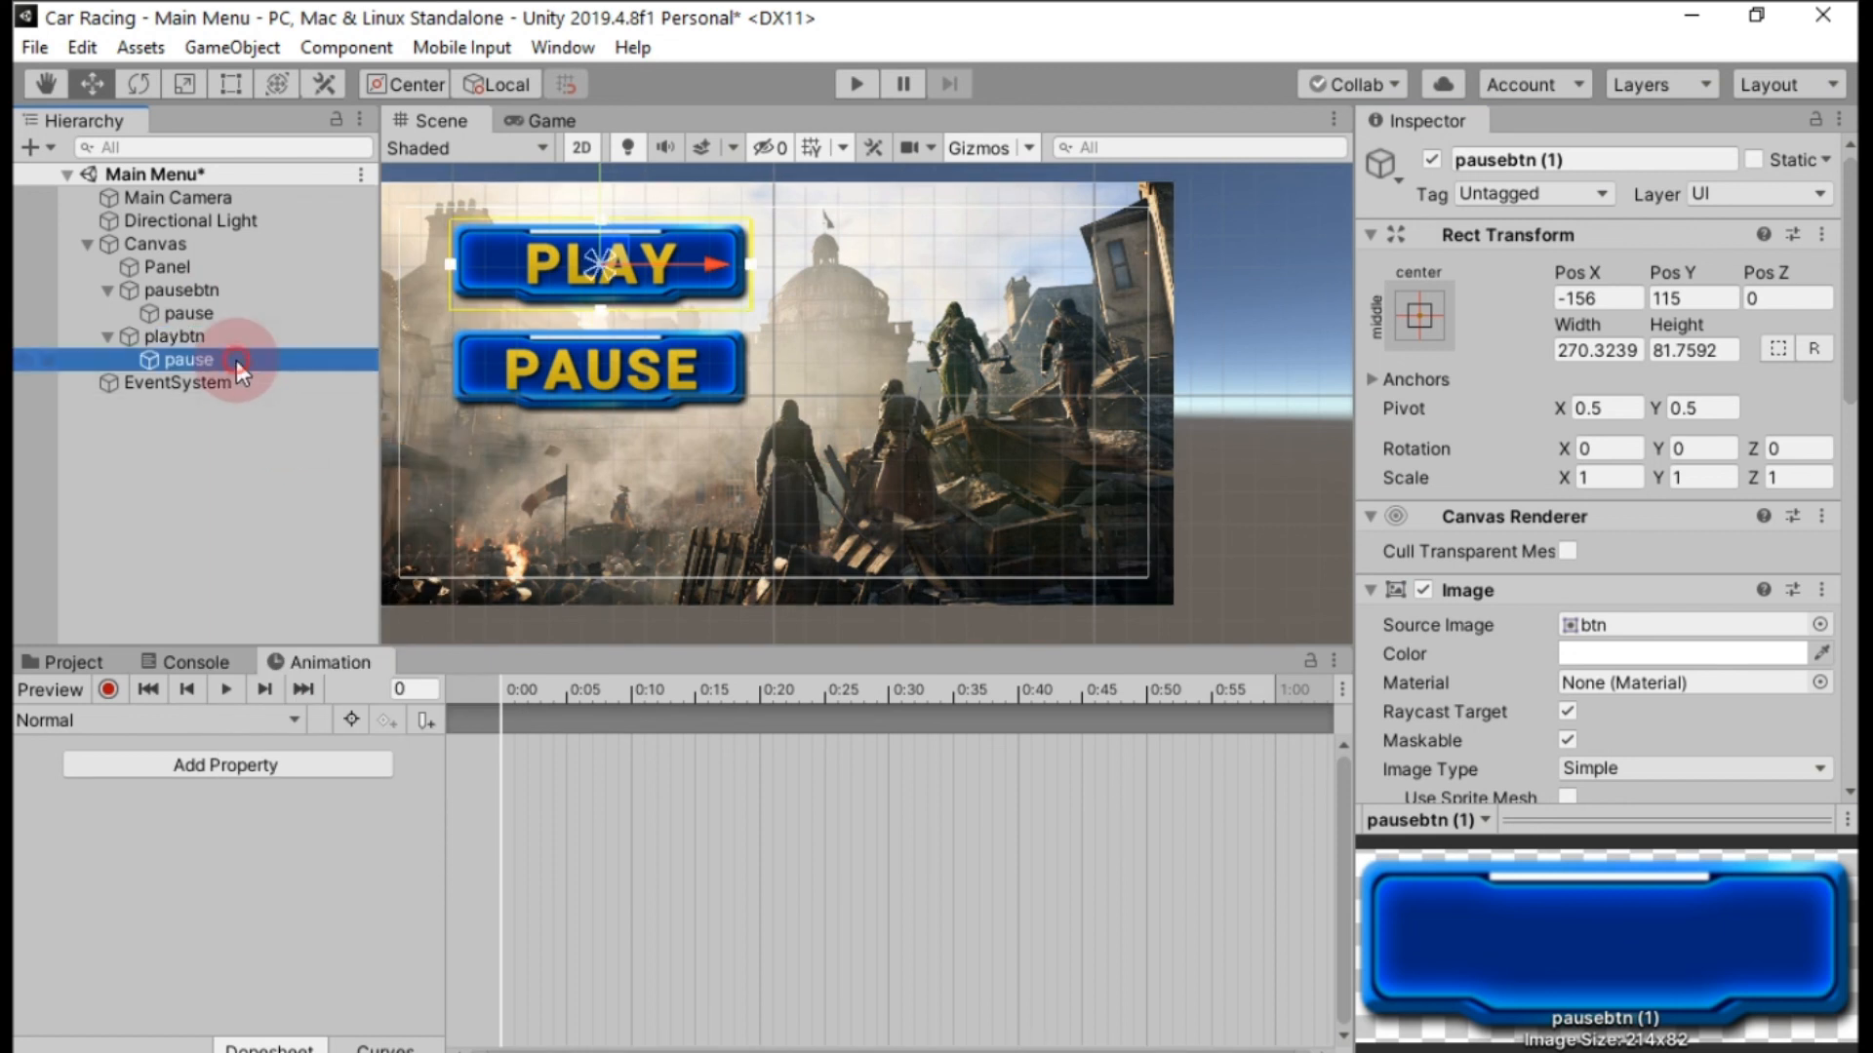
pyautogui.rightClick(237, 360)
pyautogui.click(314, 455)
pyautogui.write('play')
pyautogui.press('Return')
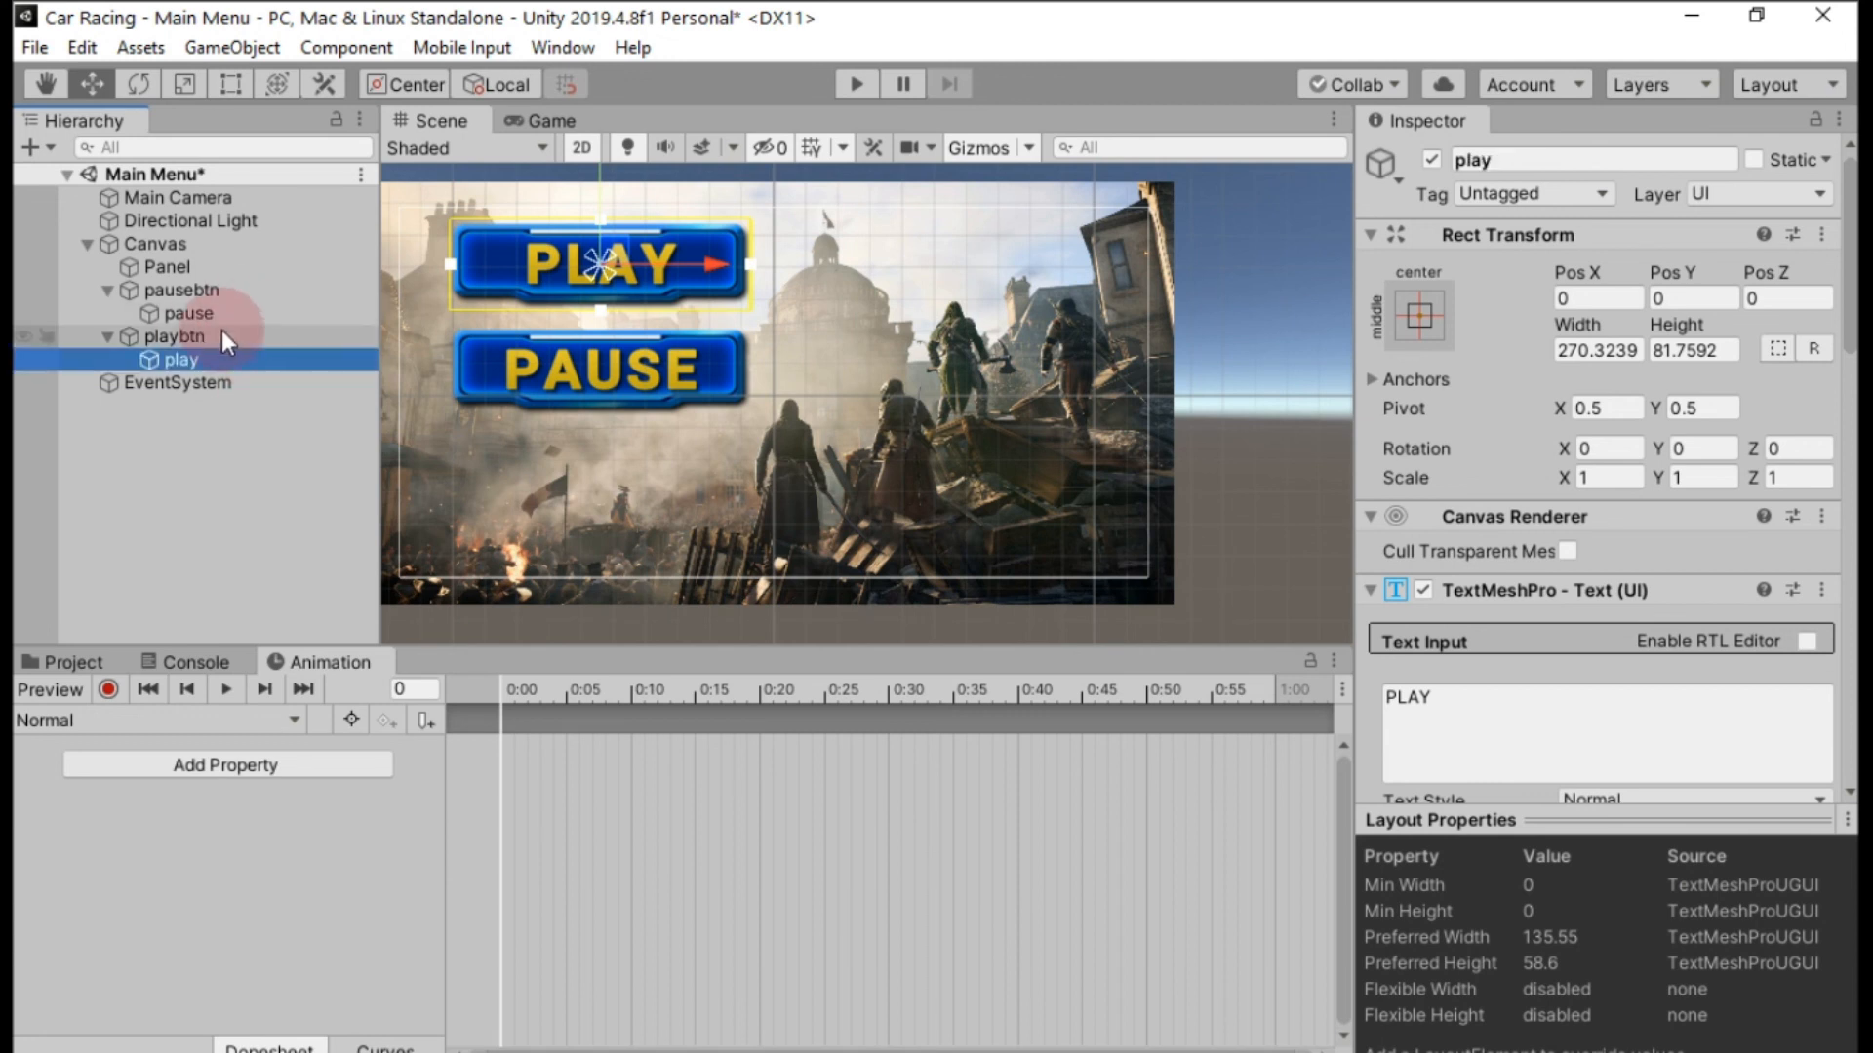
# Duplicate playbtn together with its text child under the Canvas.
pyautogui.click(197, 337)
pyautogui.rightClick(198, 339)
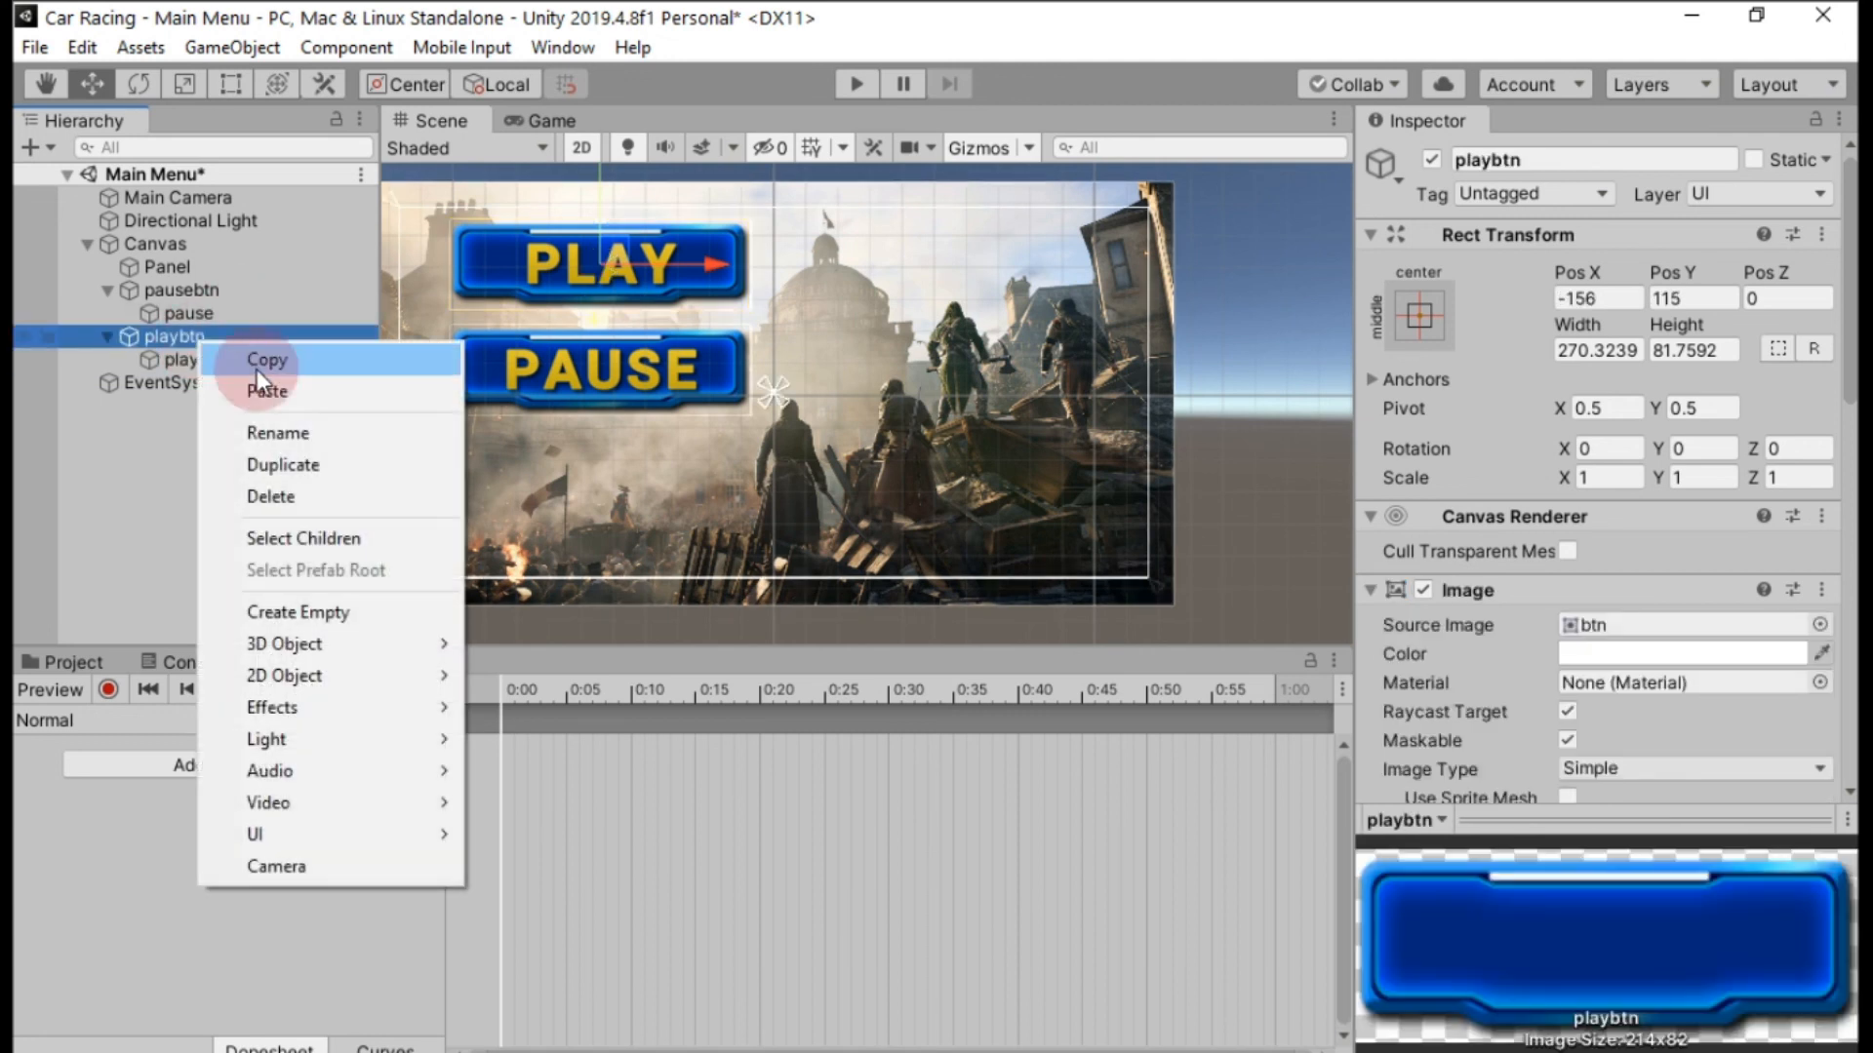
pyautogui.click(296, 453)
pyautogui.click(109, 383)
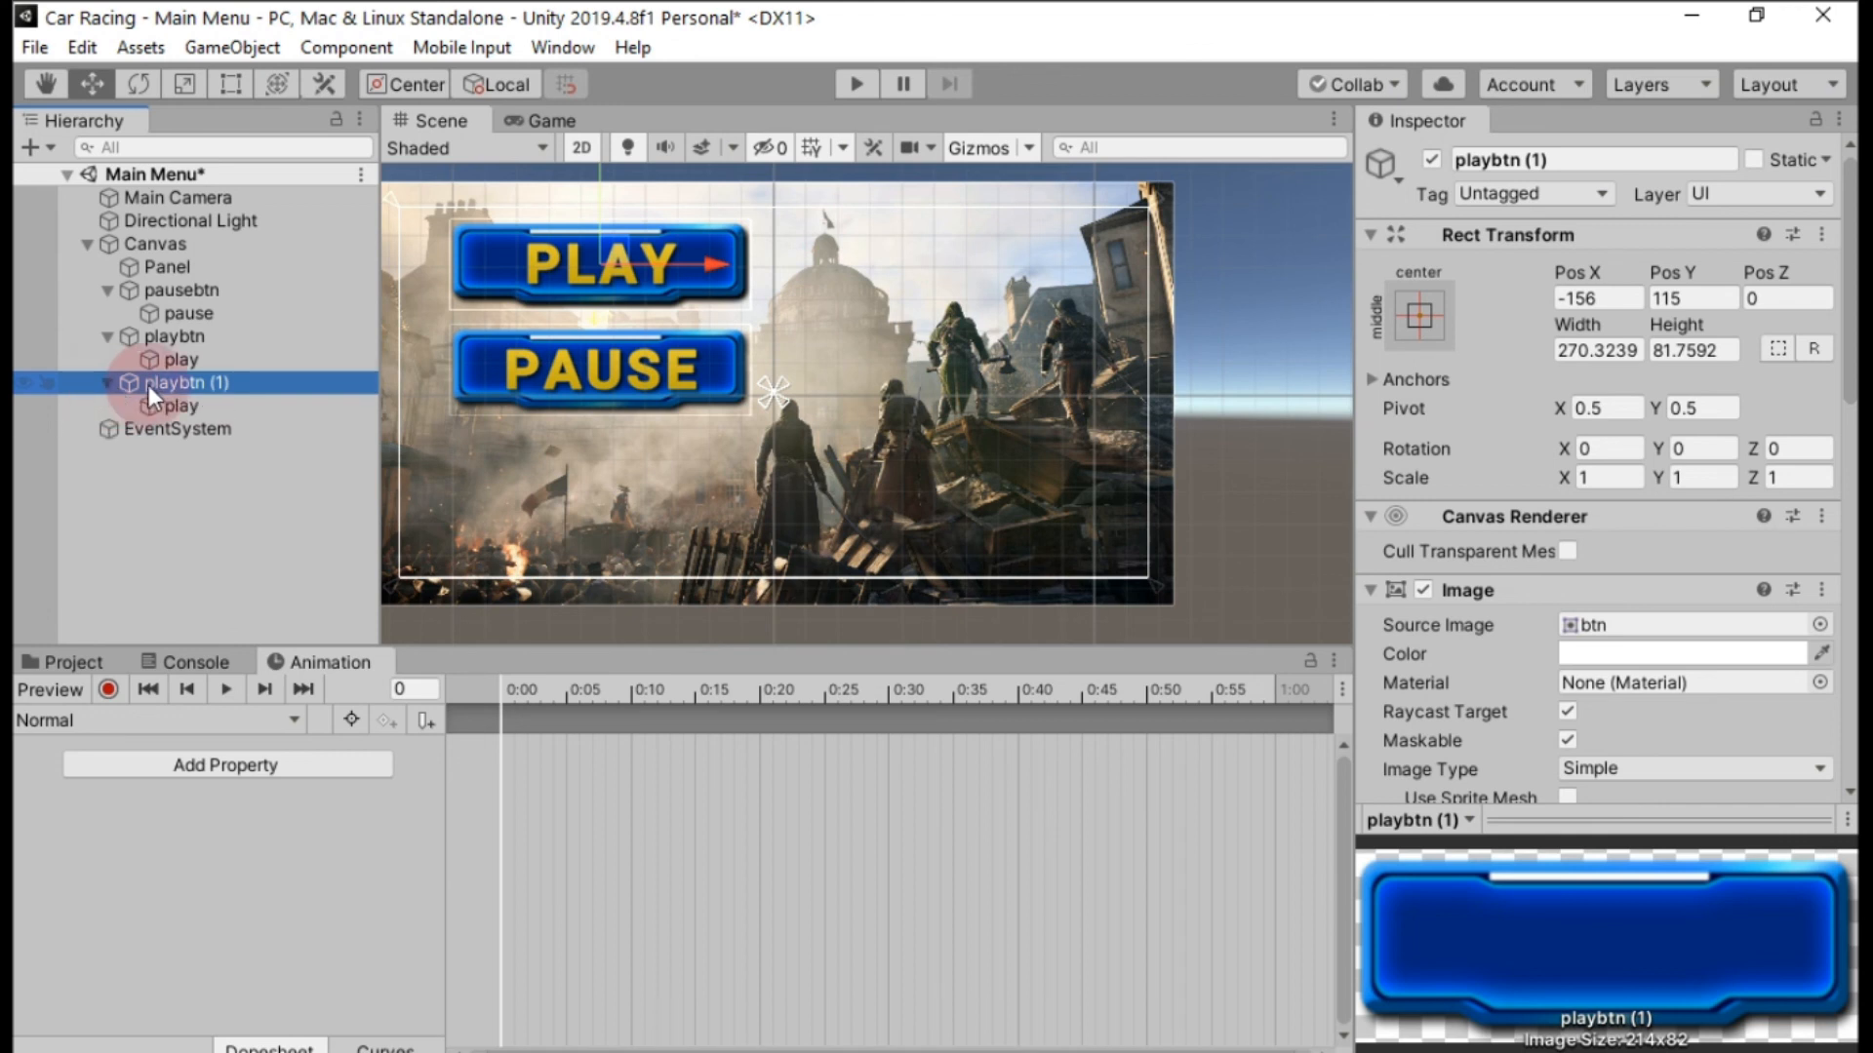
# Rename playbtn (1) as exitbtn and its text child as Exit.
pyautogui.rightClick(195, 386)
pyautogui.click(279, 478)
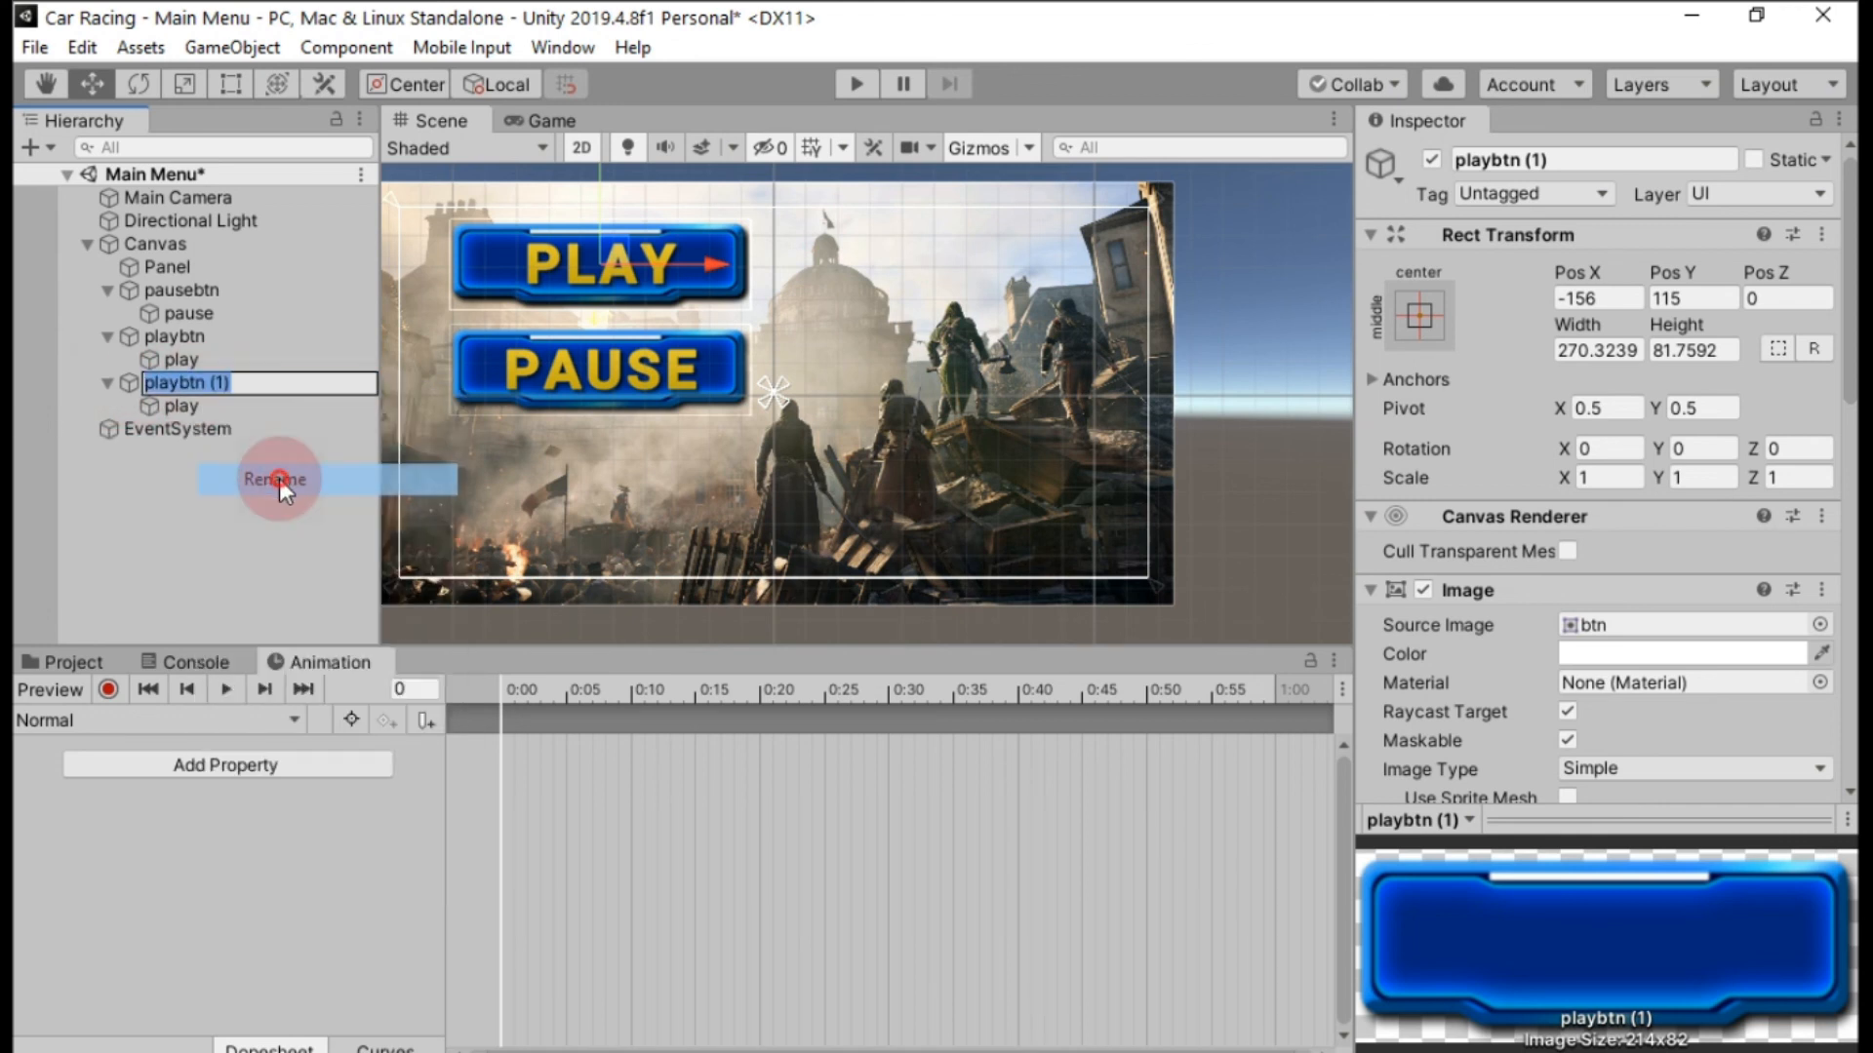
pyautogui.write('exitbtn')
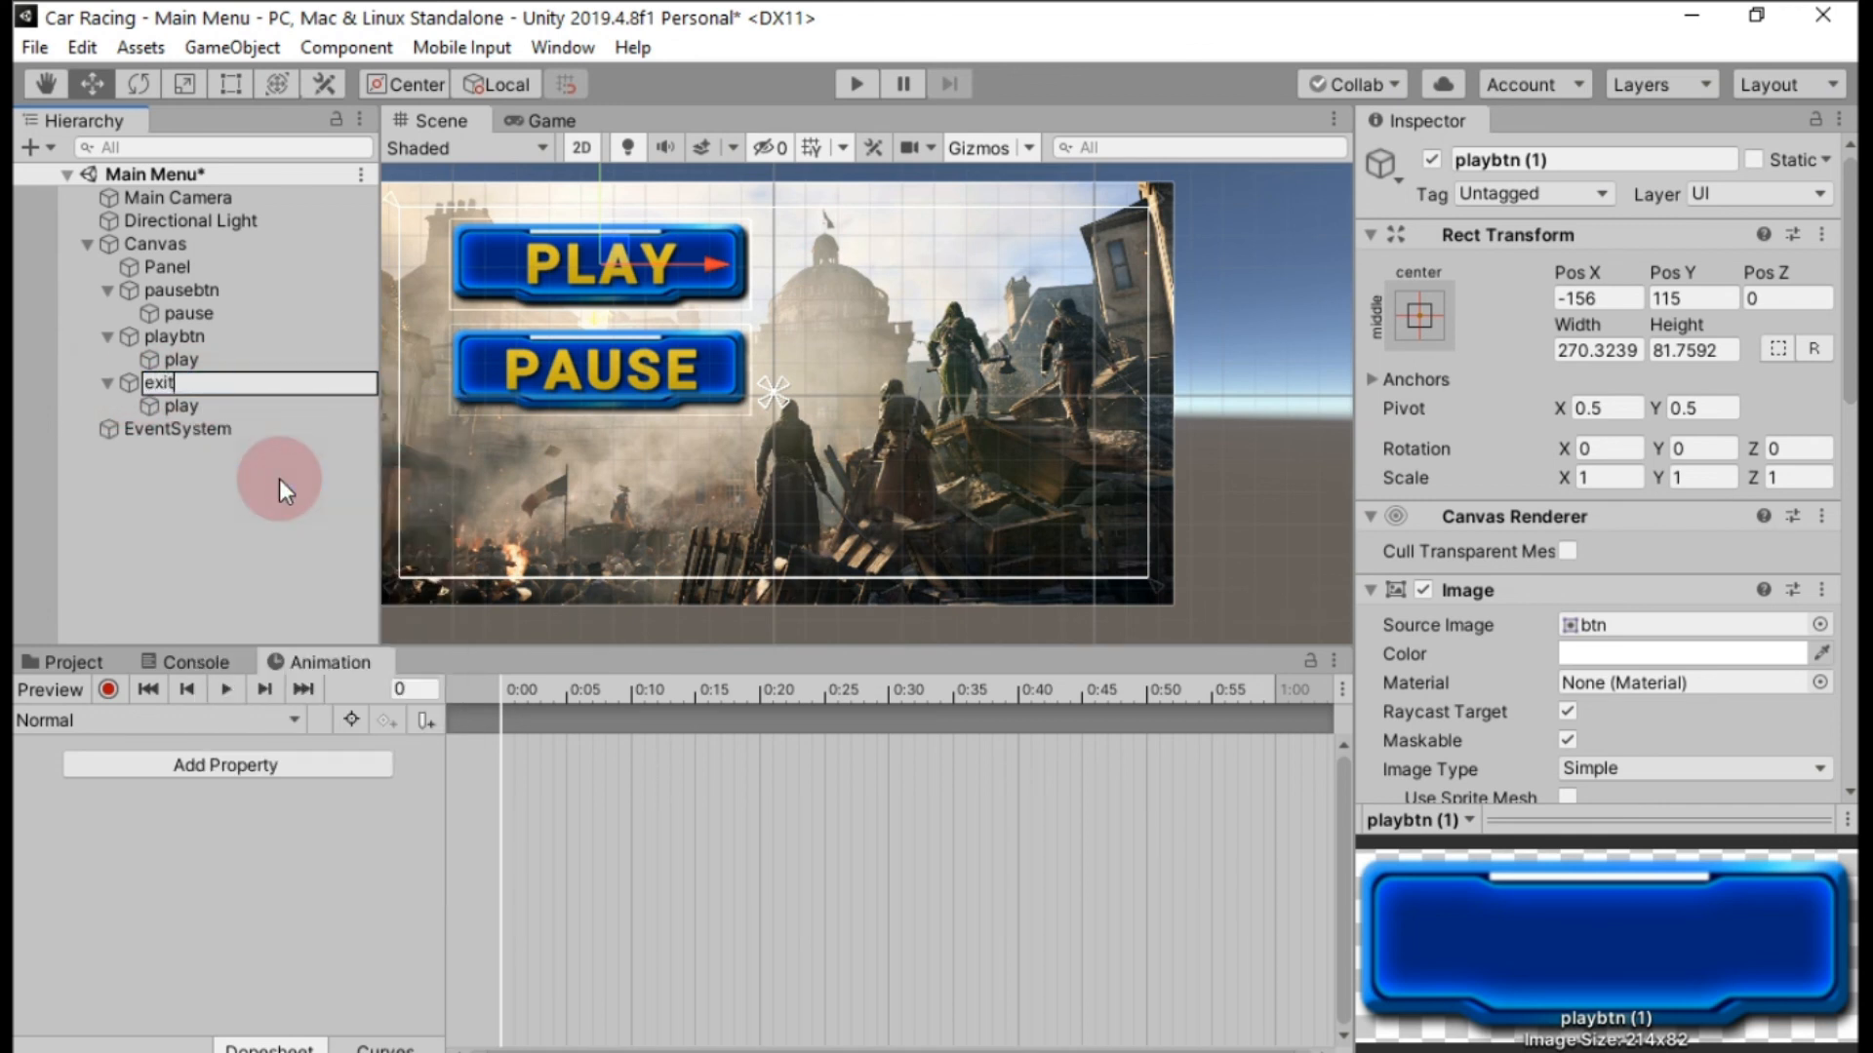
pyautogui.click(203, 412)
pyautogui.rightClick(203, 414)
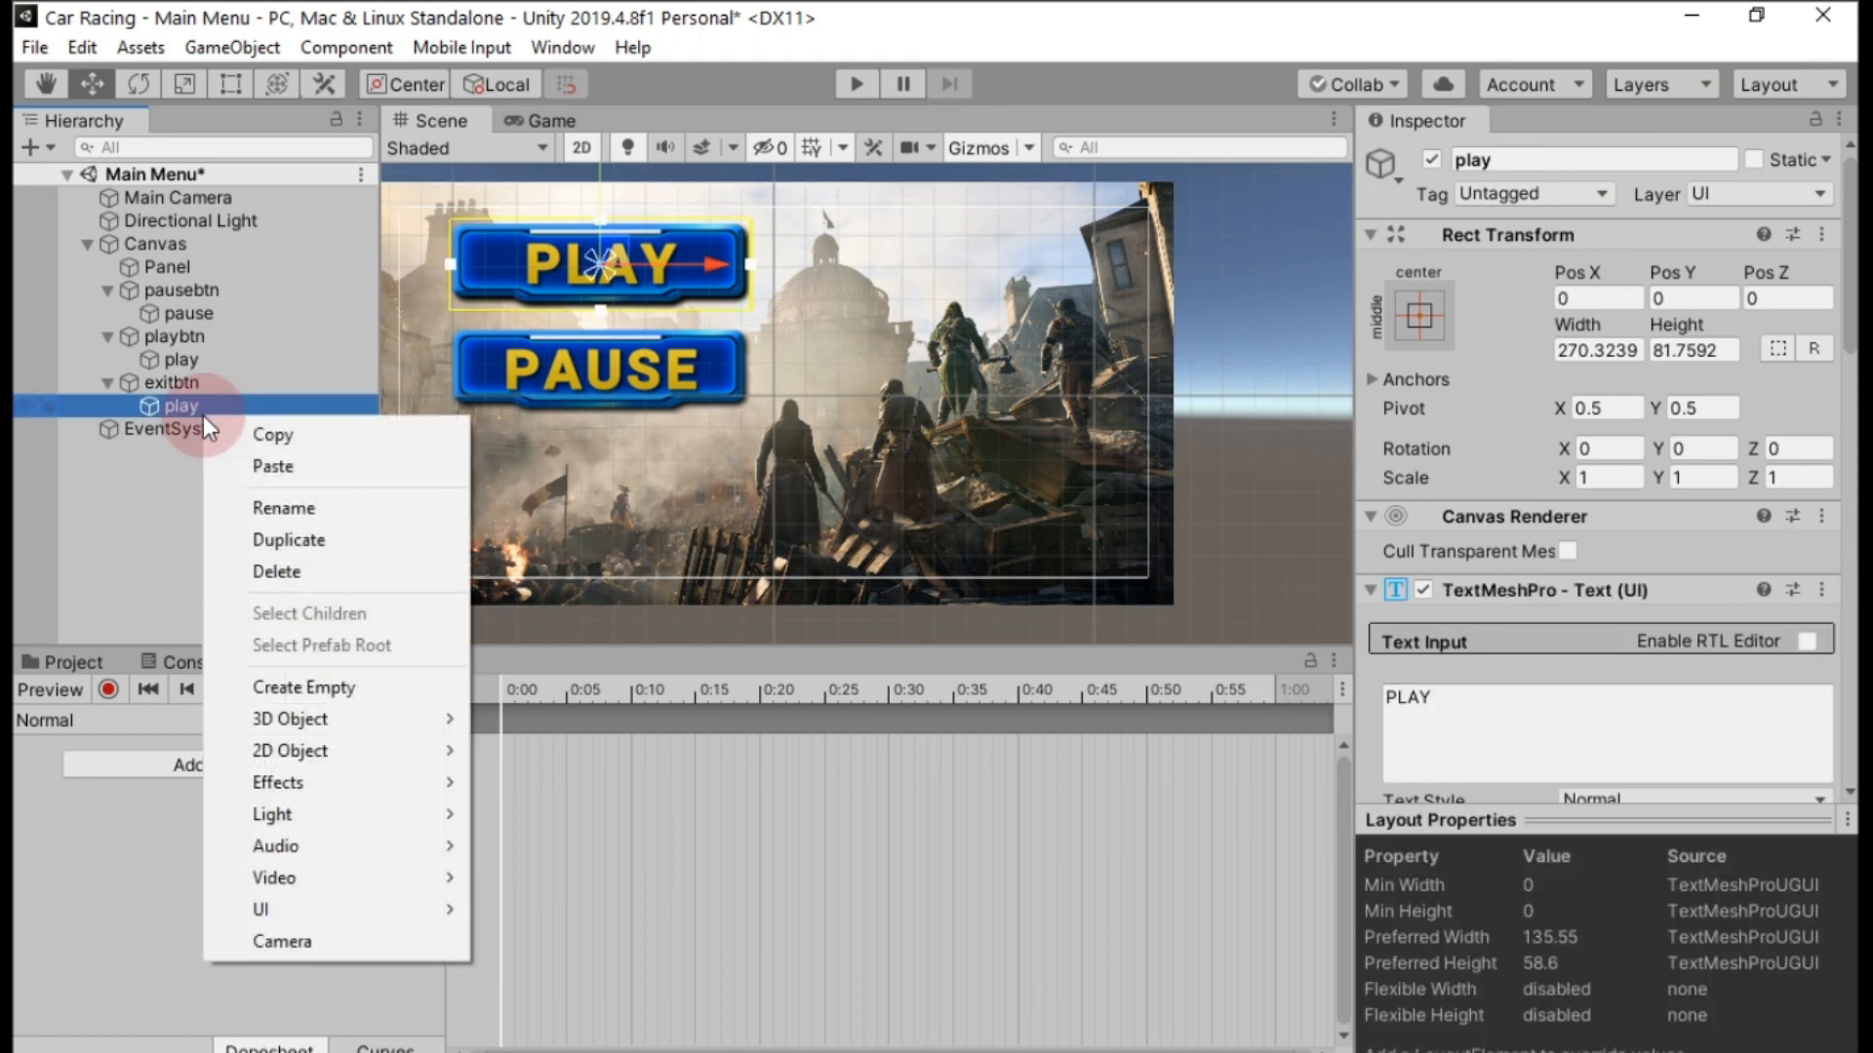
pyautogui.click(279, 510)
pyautogui.write('Exit')
pyautogui.press('Return')
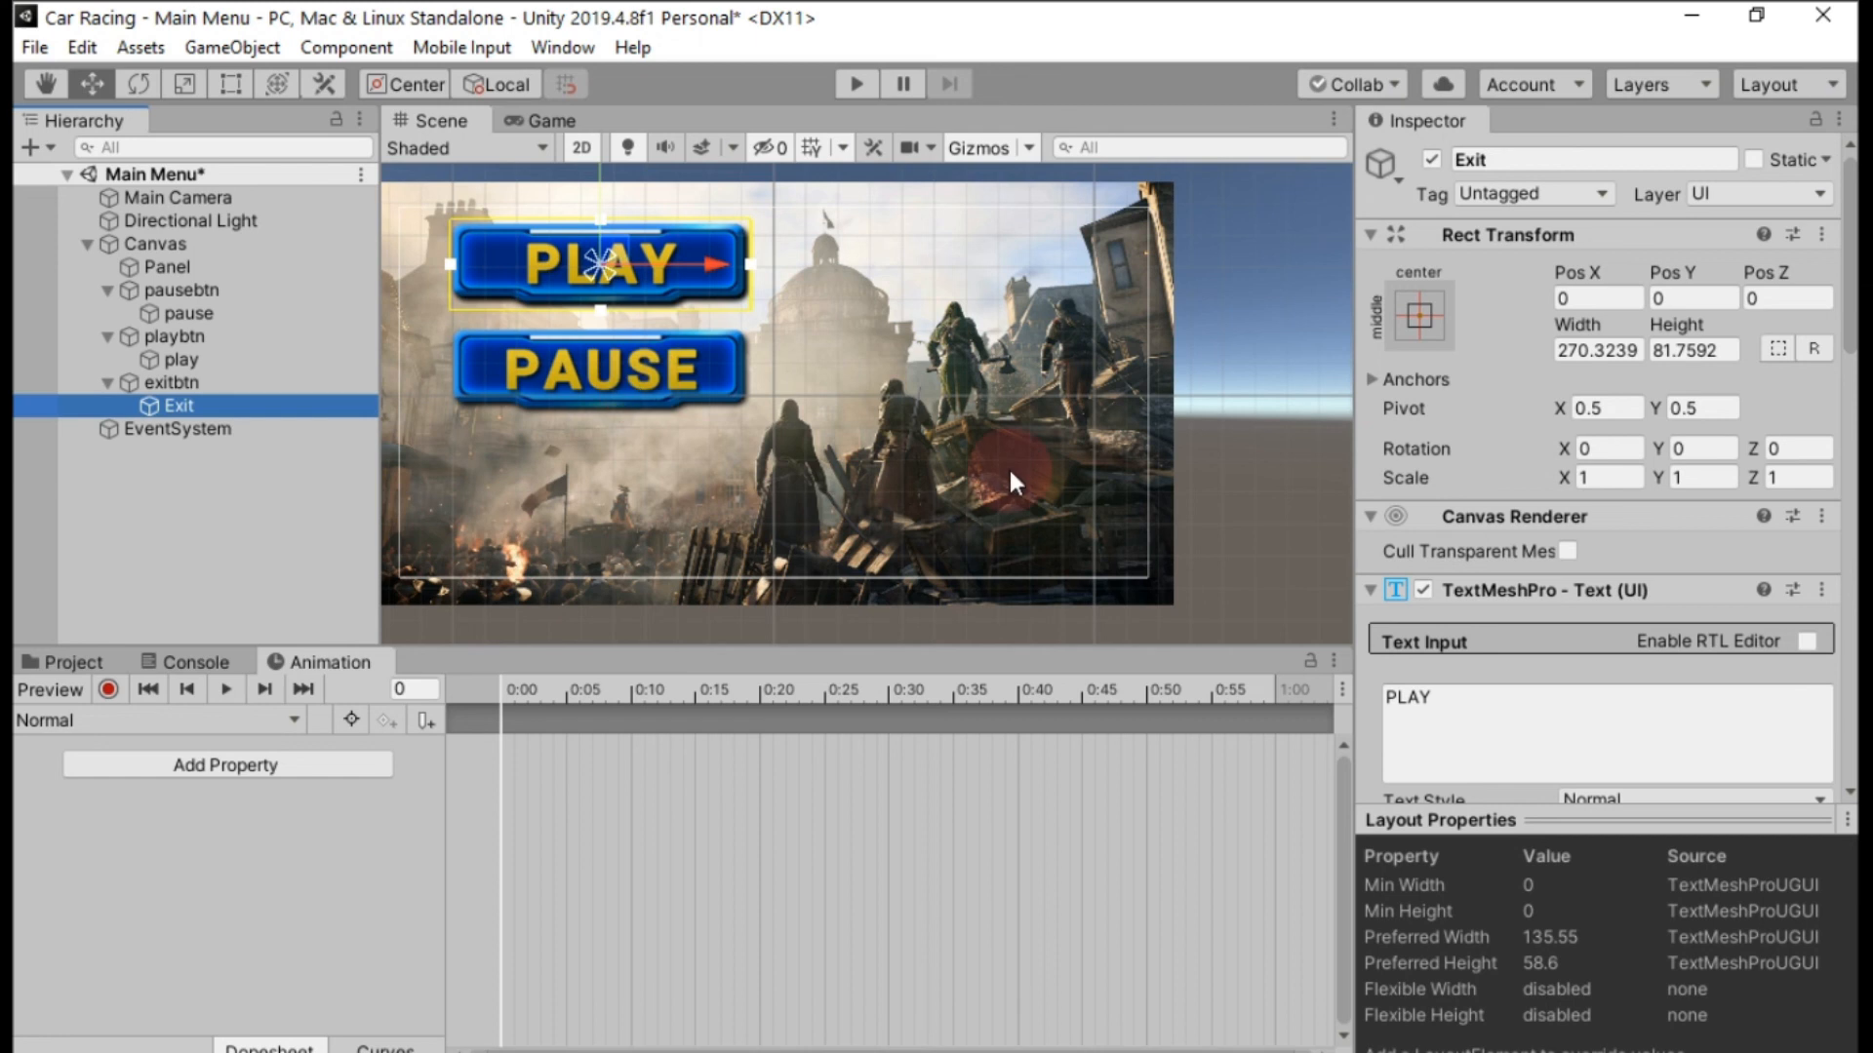
# Change the text of exitbtn's Exit child to EXIT.
pyautogui.doubleClick(1408, 699)
pyautogui.write('EX')
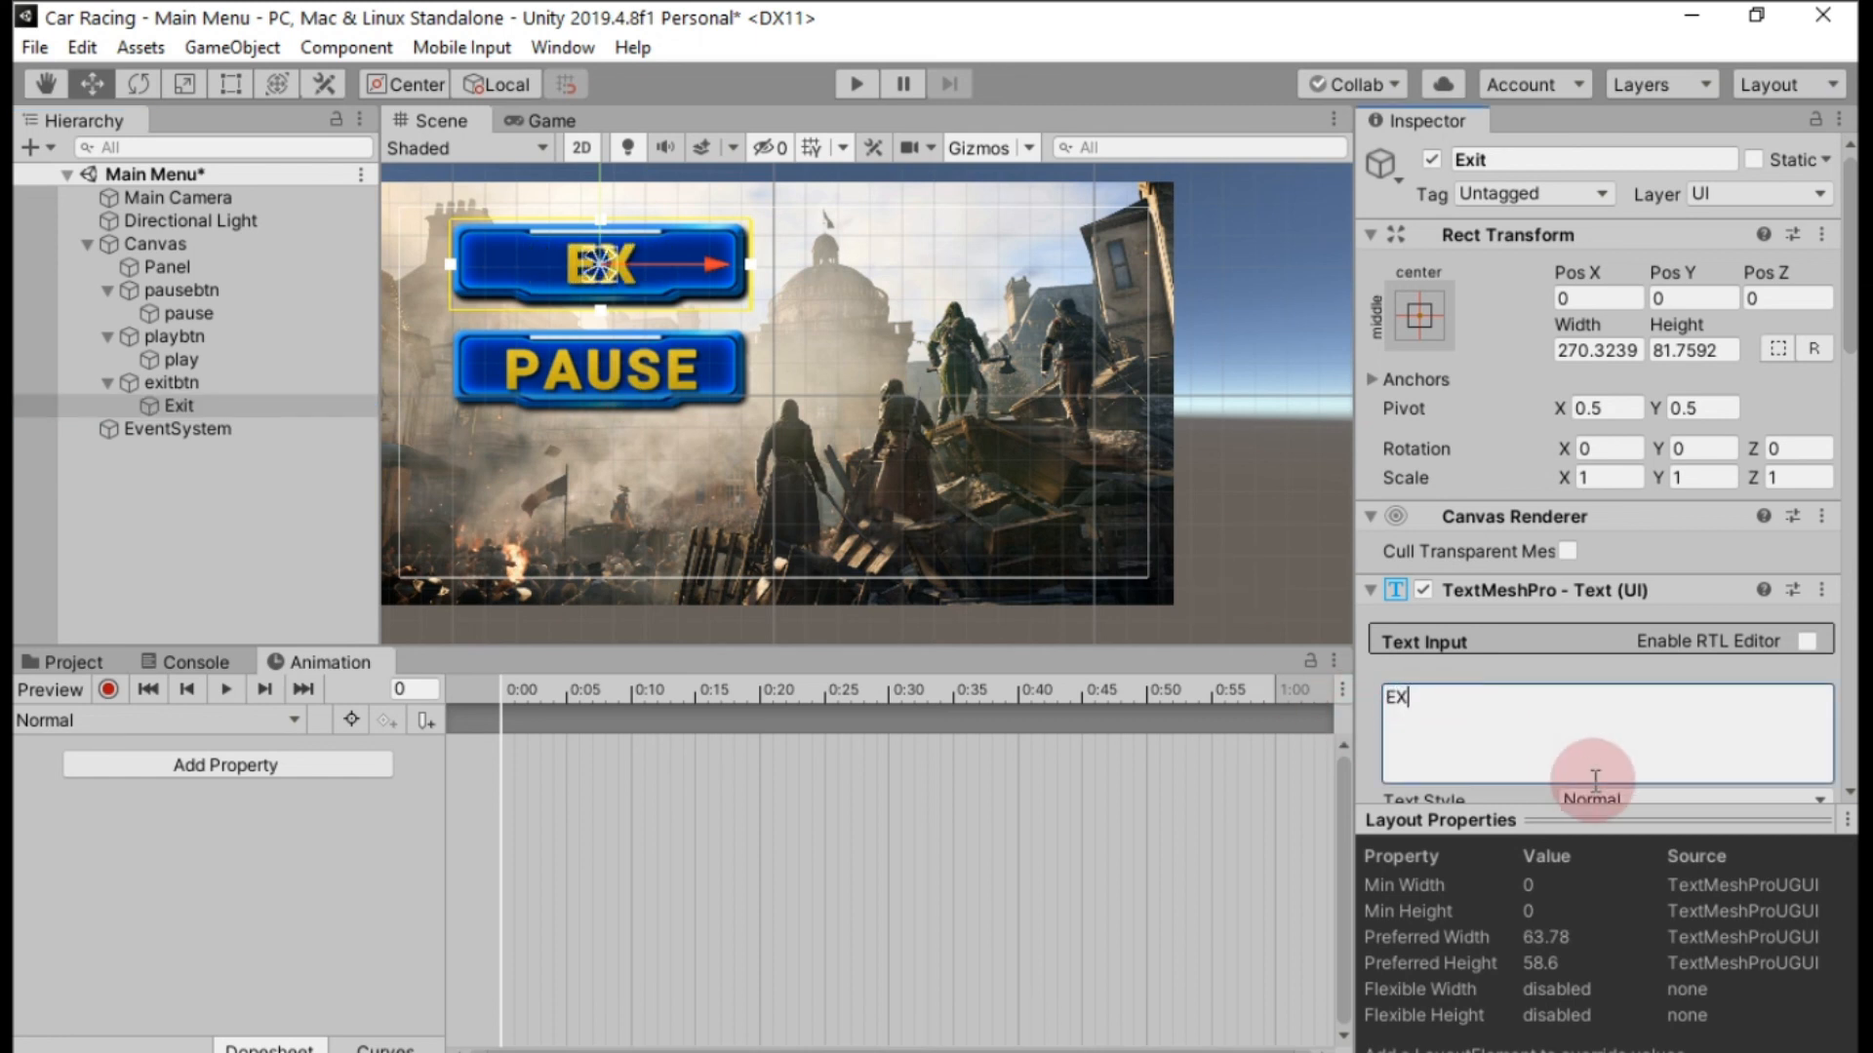
pyautogui.write('O')
pyautogui.press('BackSpace')
pyautogui.write('IT')
pyautogui.click(898, 376)
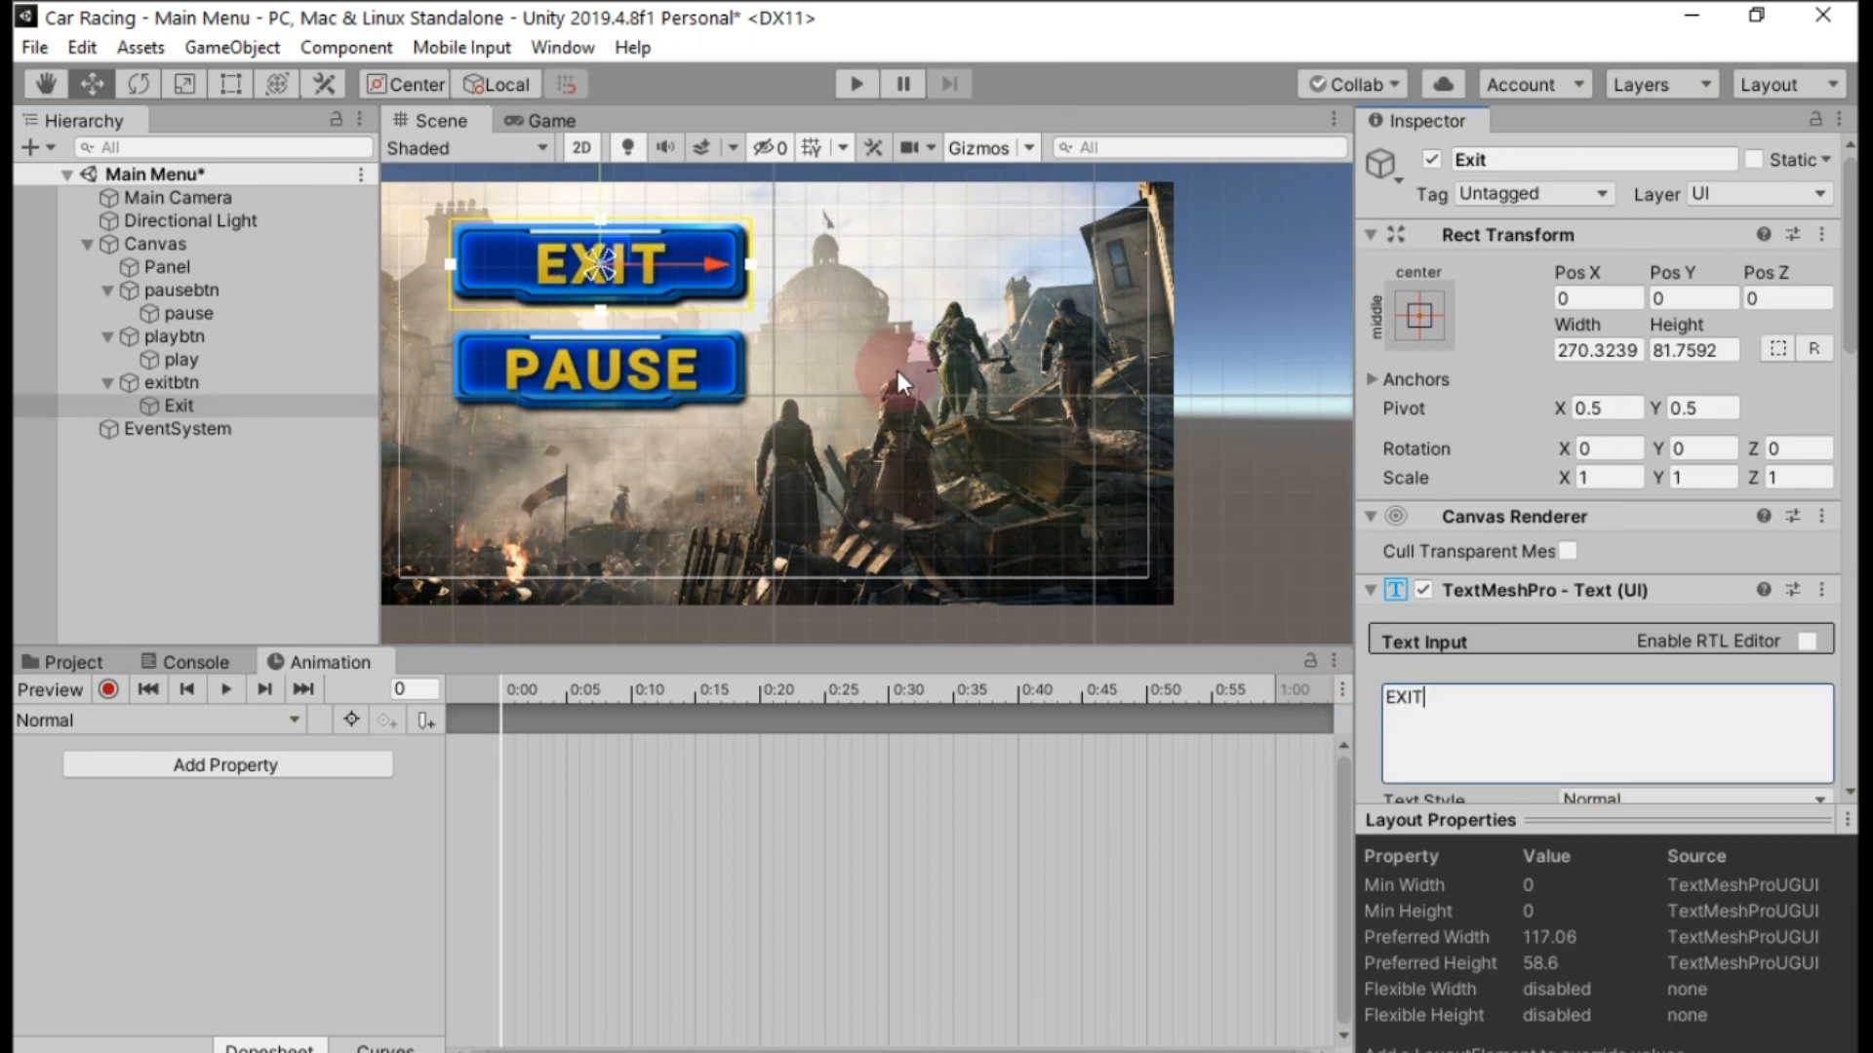
# Move exitbtn together with its text straight down below the PAUSE button to about Y -83.
pyautogui.scroll(-2, 688, 343)
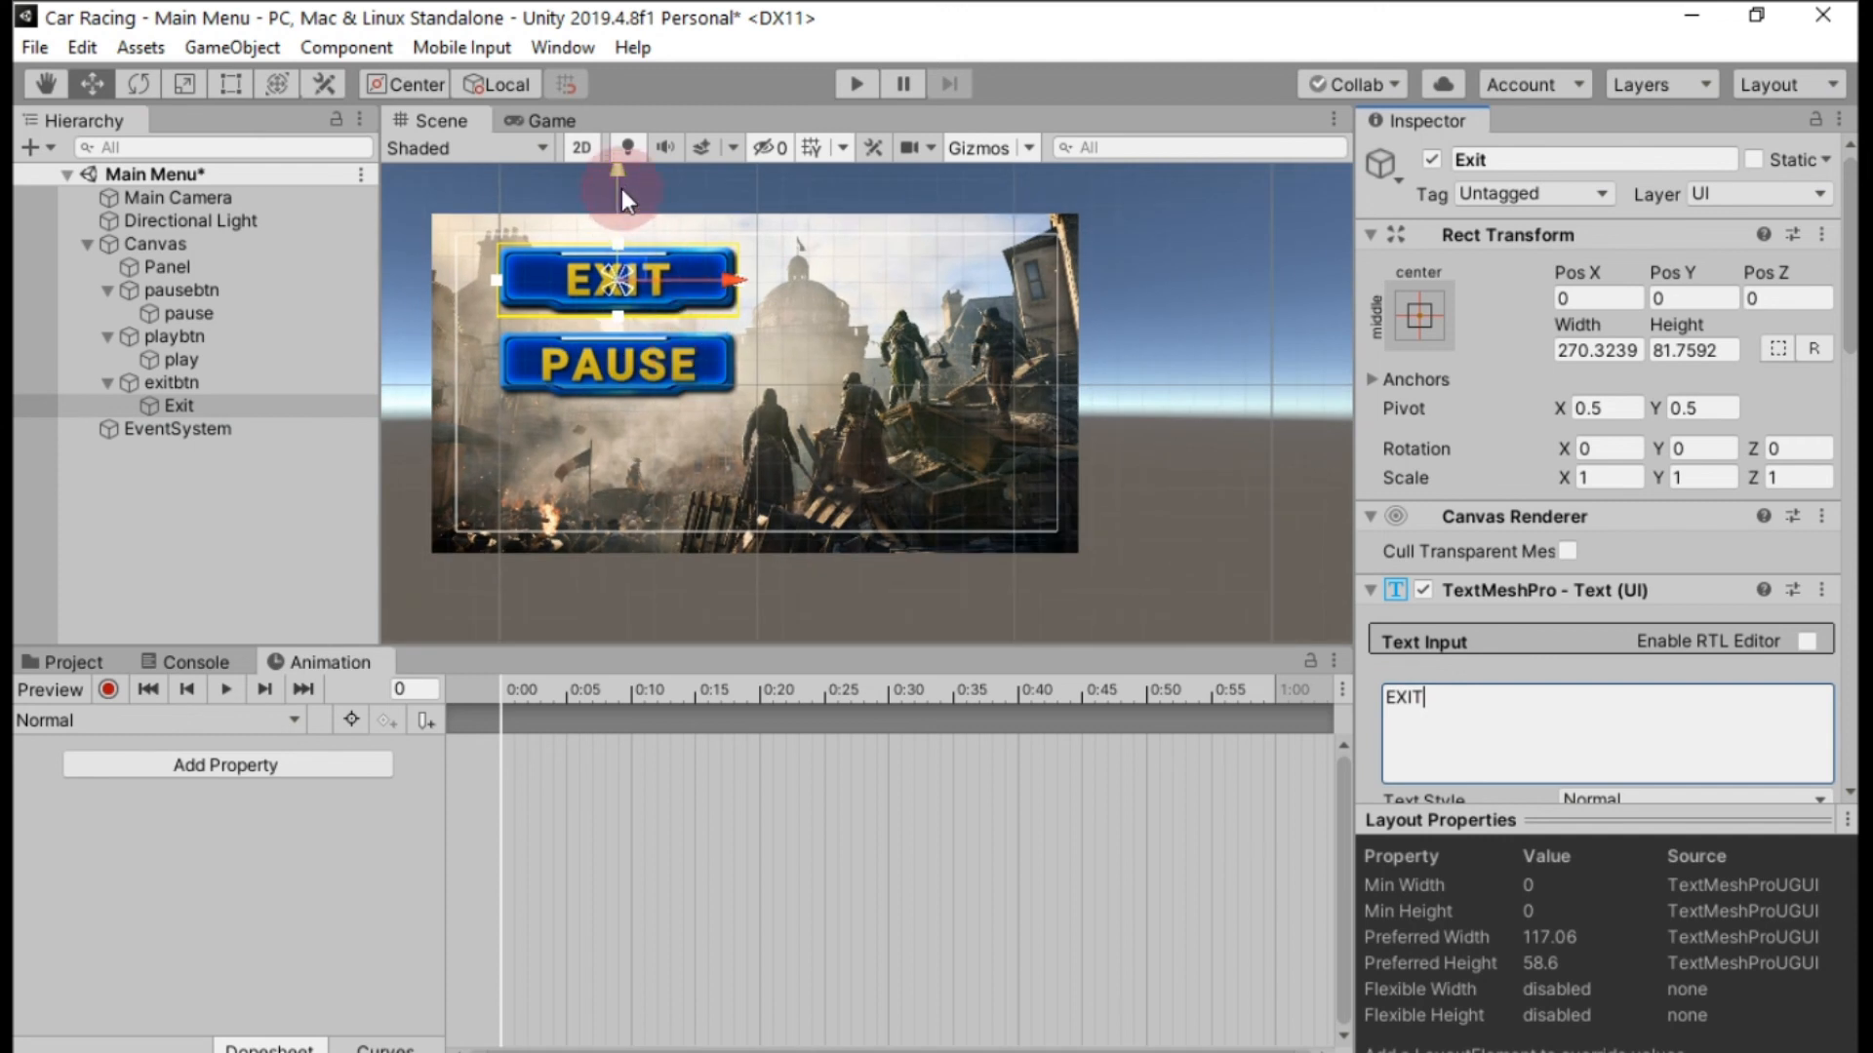
pyautogui.moveTo(616, 173); pyautogui.dragTo(617, 357)
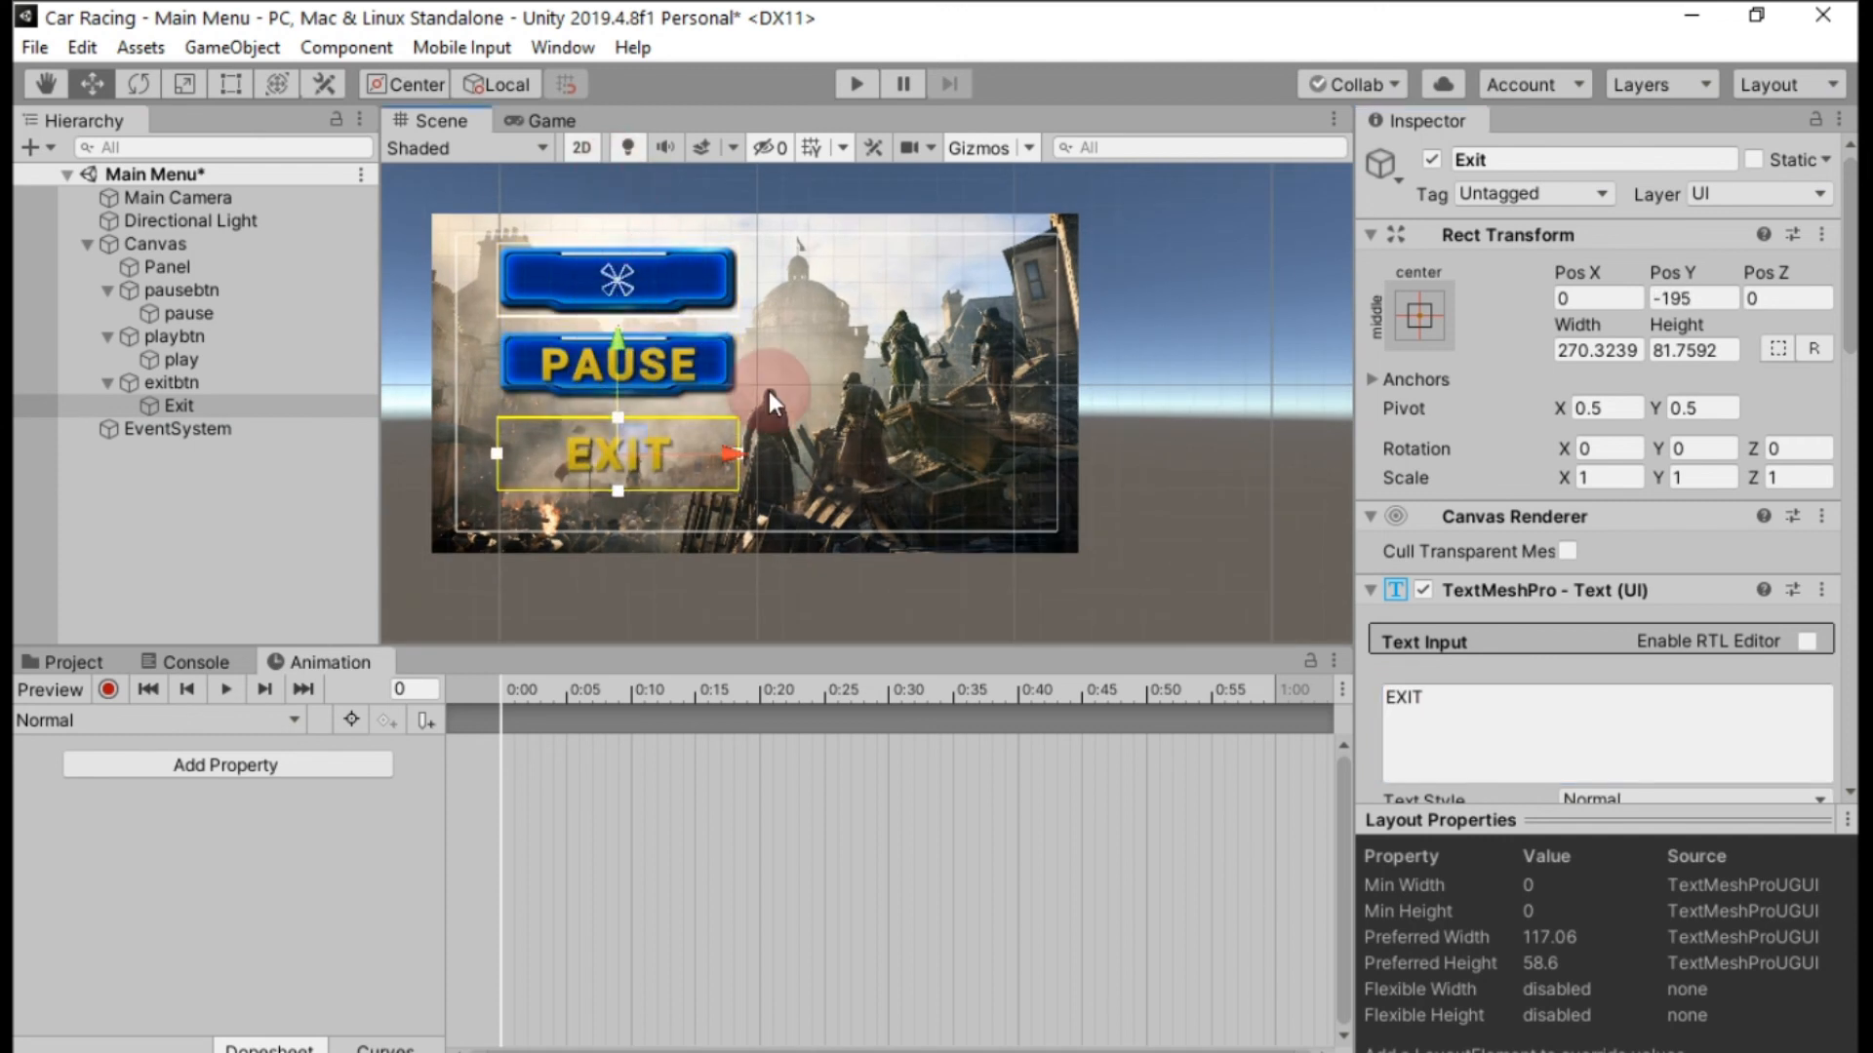
pyautogui.hotkey('ctrl', 'z')
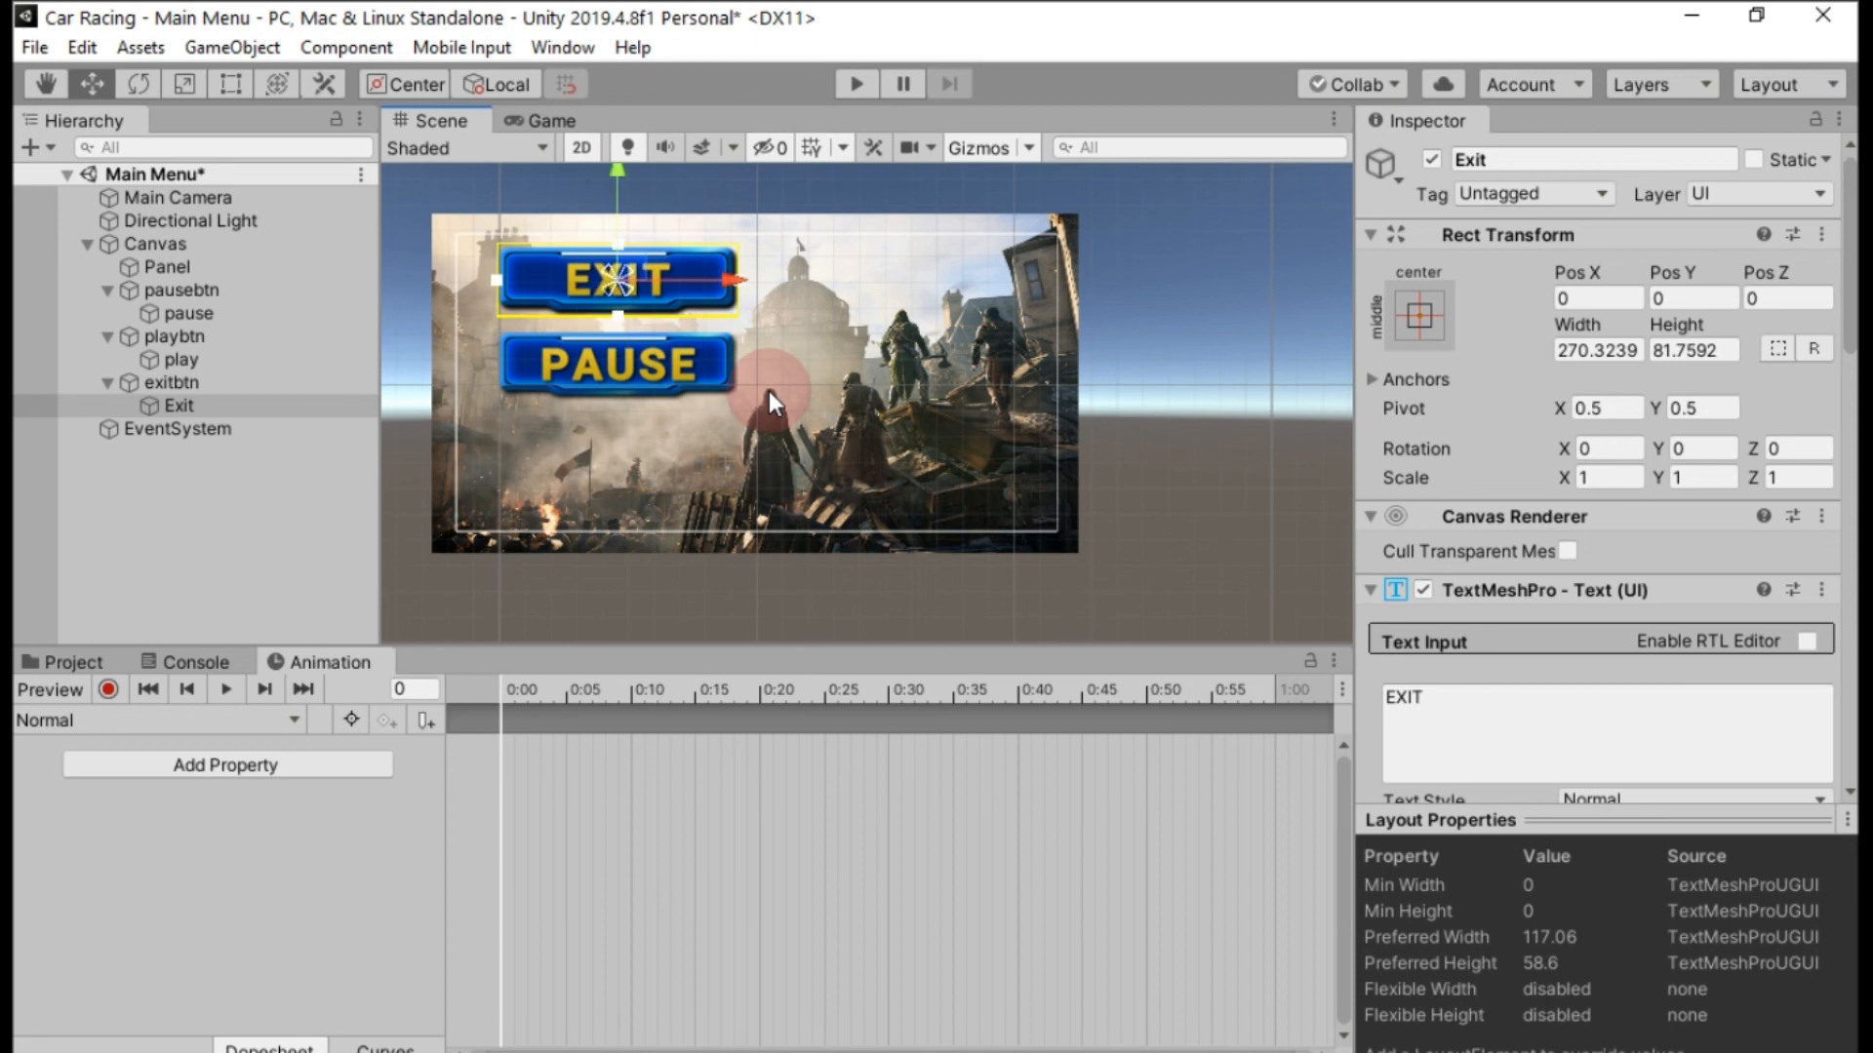
pyautogui.click(196, 383)
pyautogui.moveTo(619, 176); pyautogui.dragTo(604, 361)
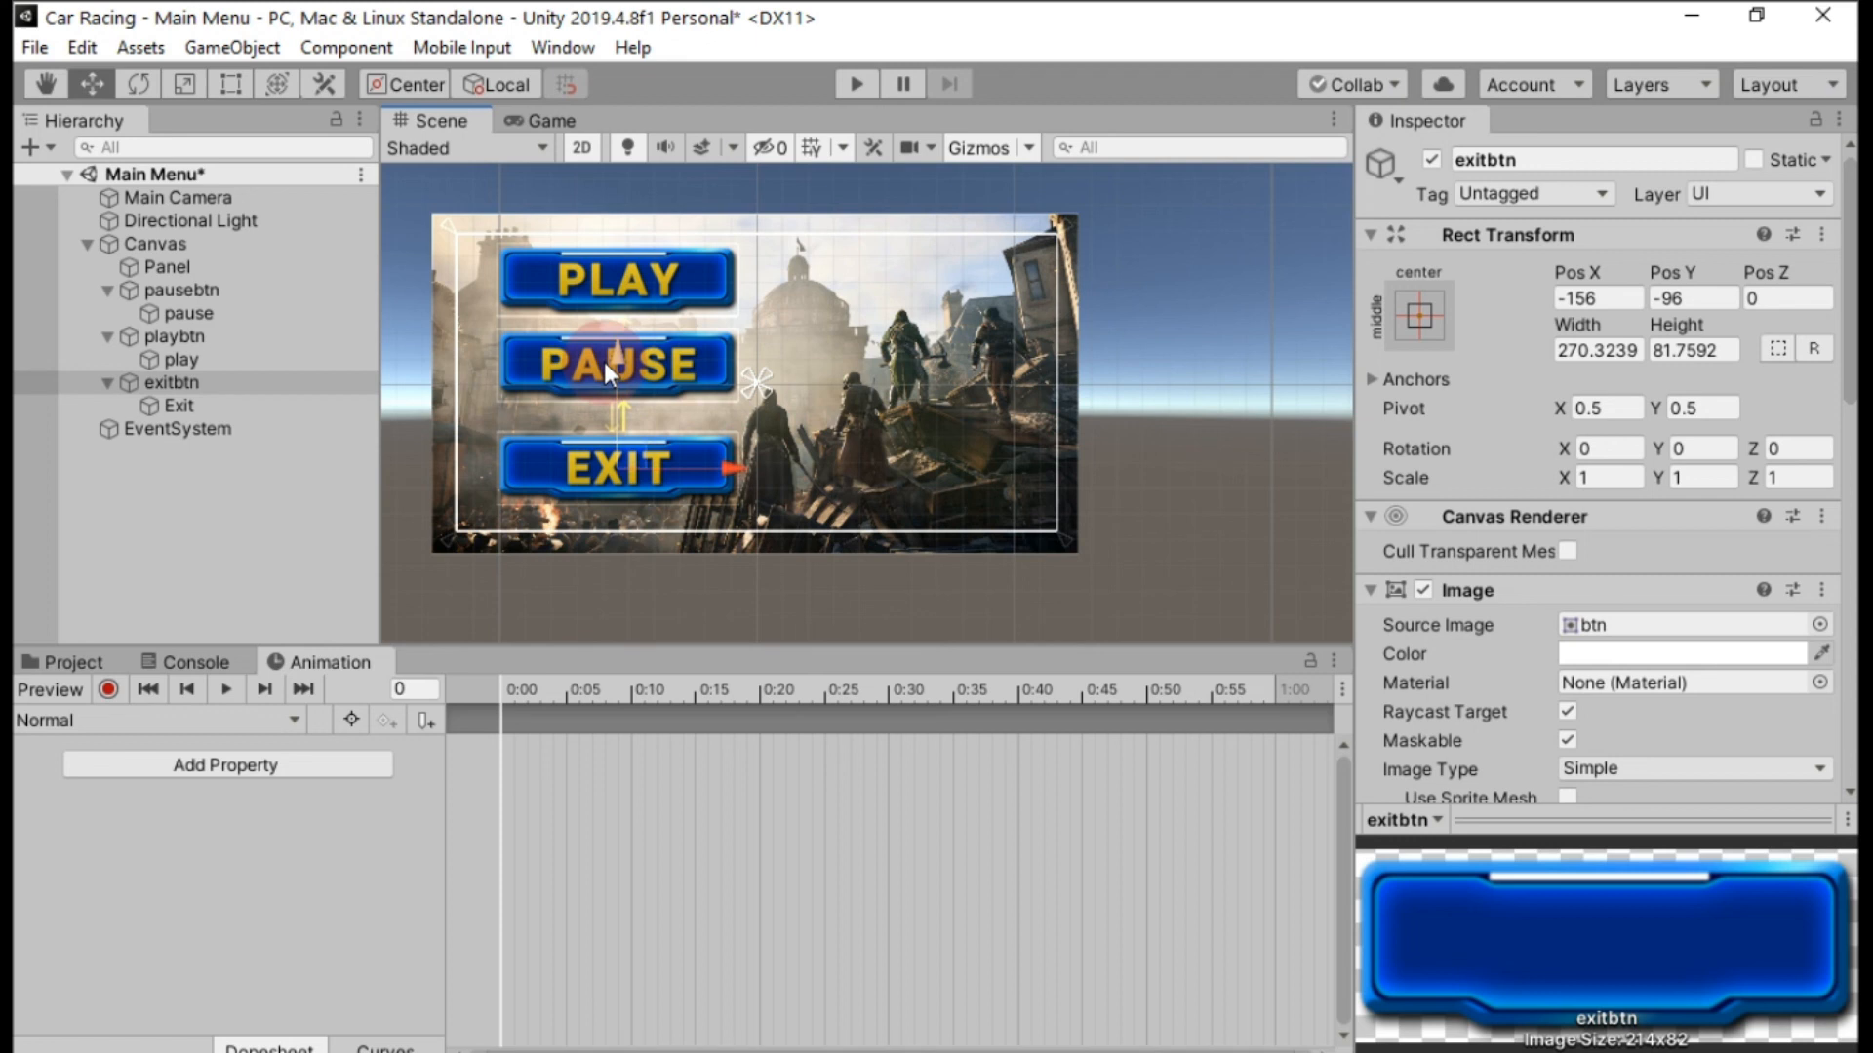
pyautogui.moveTo(623, 355); pyautogui.dragTo(621, 335)
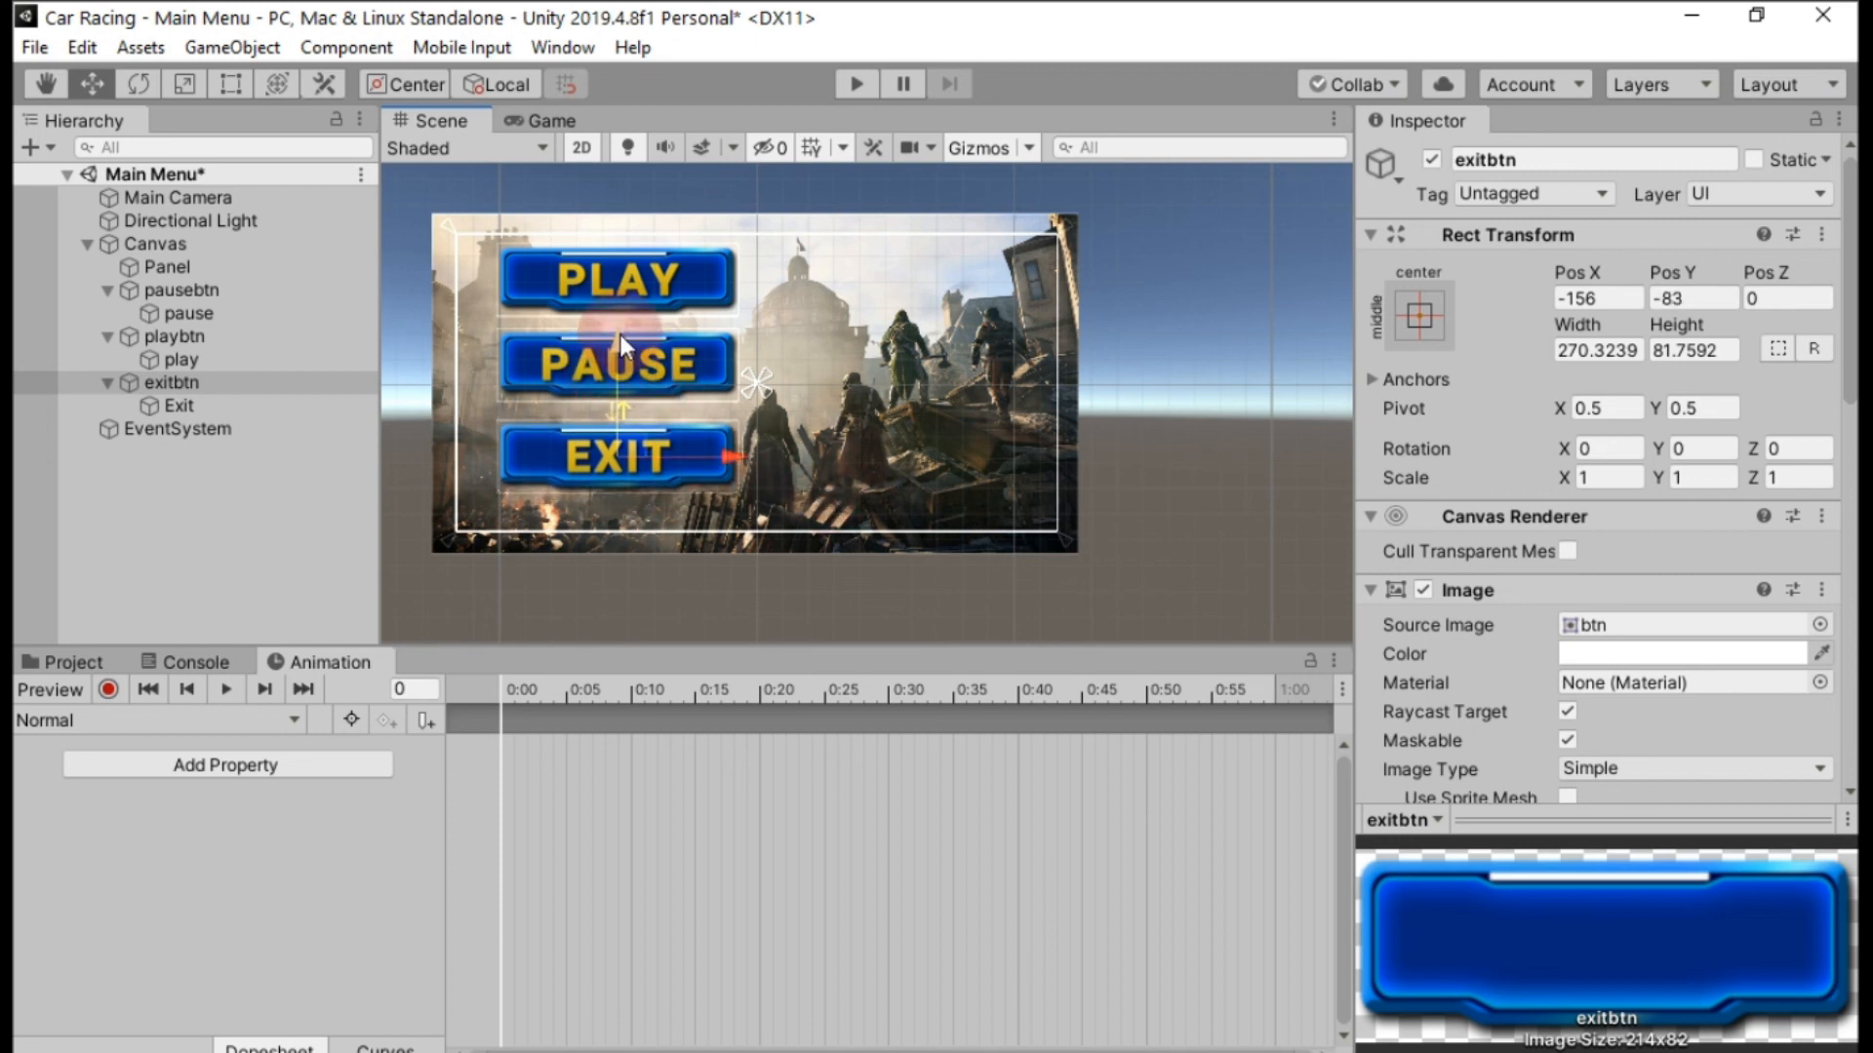
# Run the scene in play mode to test the three menu buttons.
pyautogui.click(855, 84)
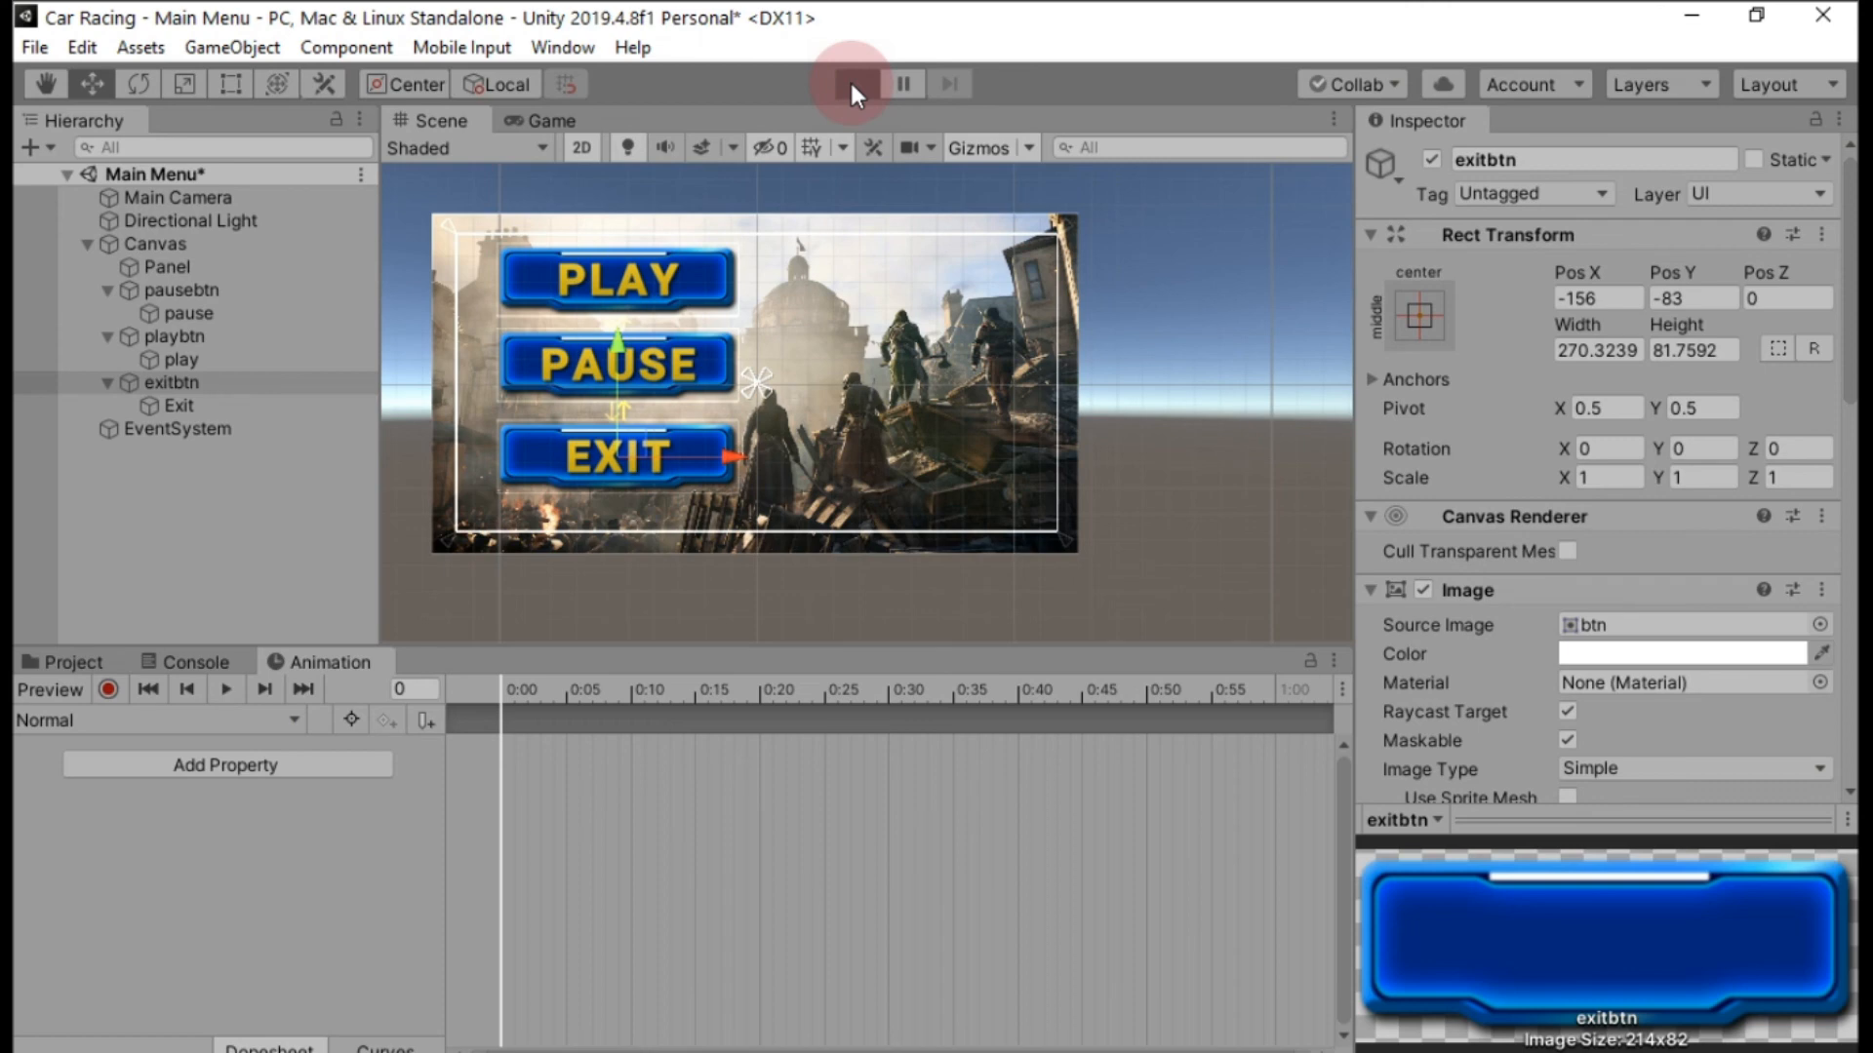